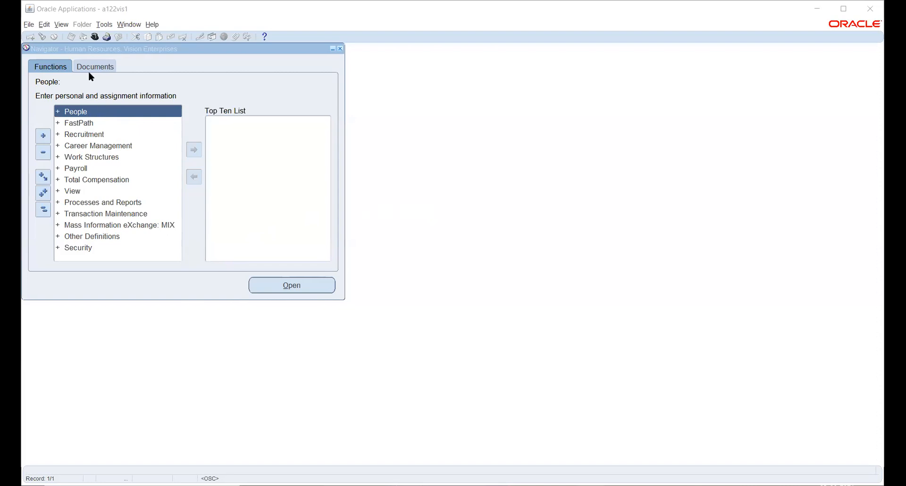
Step: Switch to the System Administrator Vision responsibility and view the Define and Request functions under Security > Responsibility
left_click(95, 38)
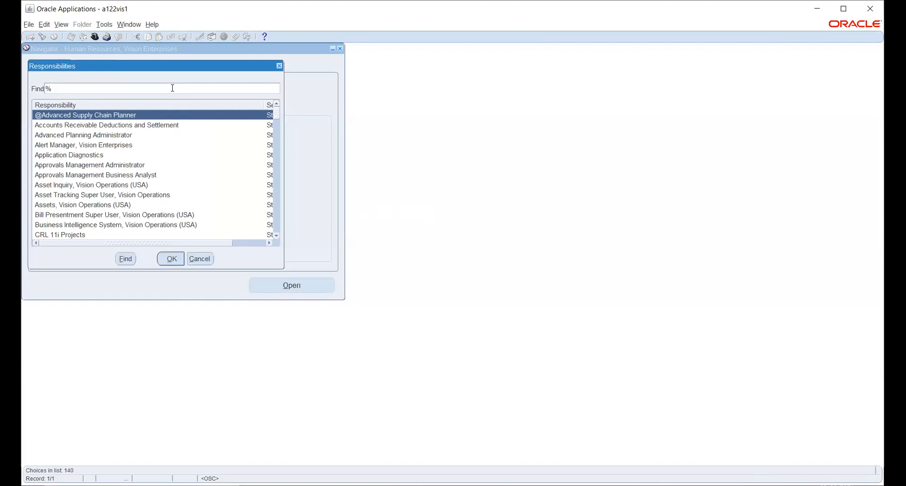
key("Return")
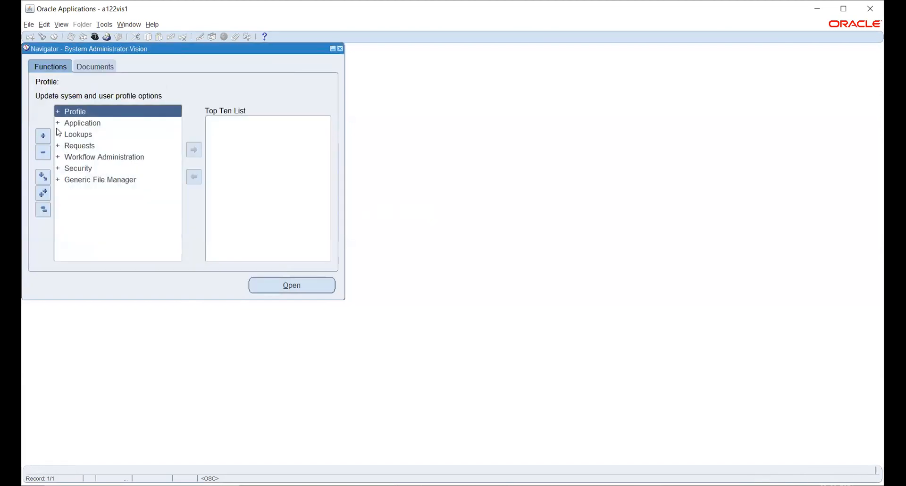
left_click(87, 168)
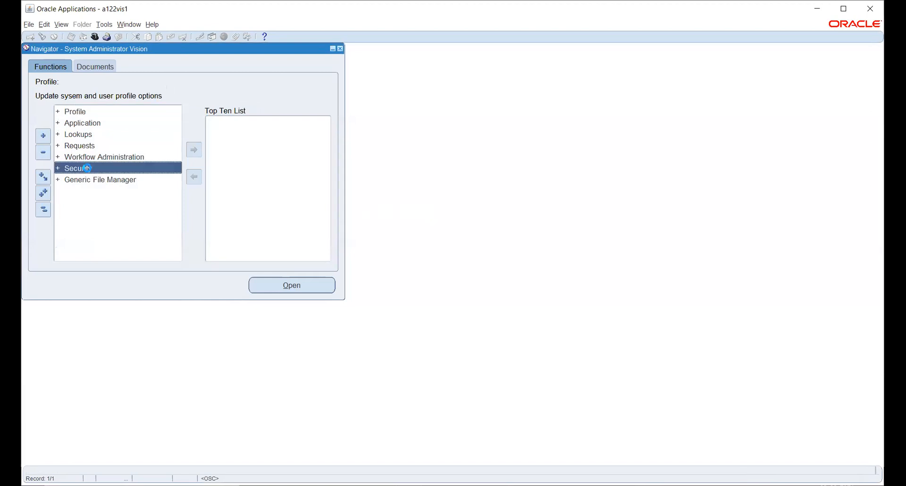
double_click(87, 169)
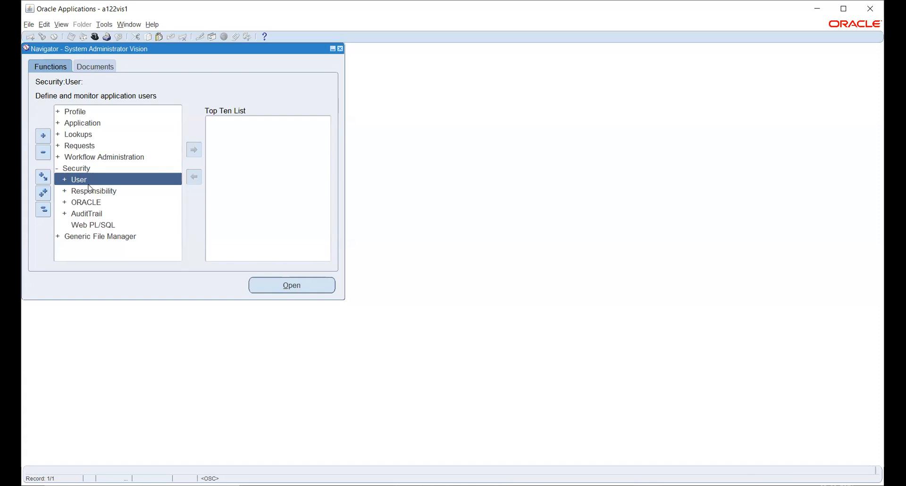
left_click(79, 191)
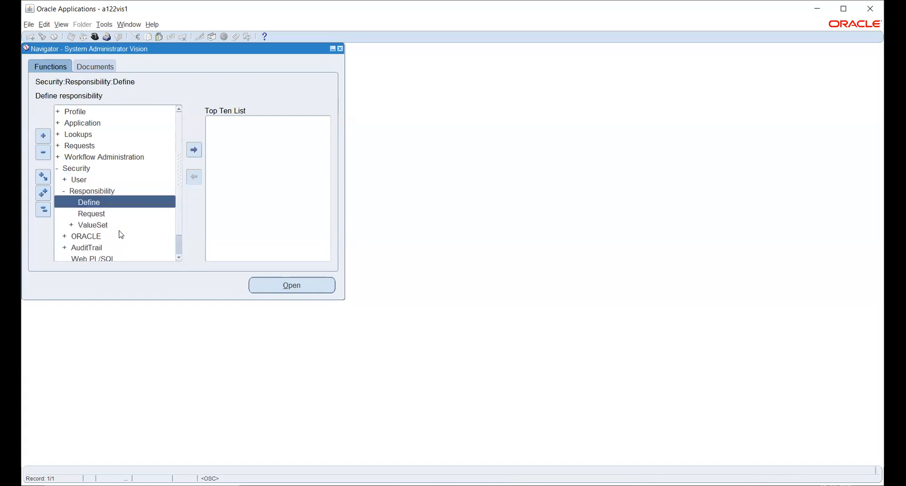
left_click(101, 217)
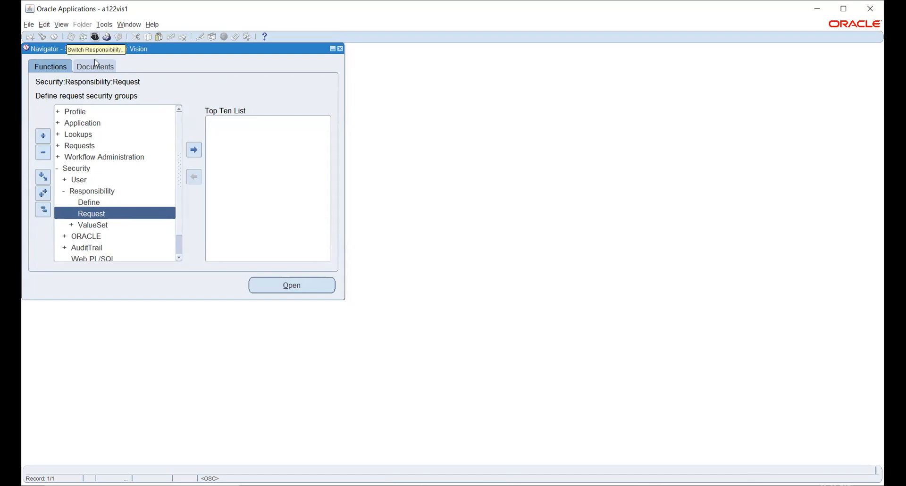
Step: Switch to the Human Resources, Vision Enterprises responsibility and look through the Organization functions under Work Structures
left_click(93, 37)
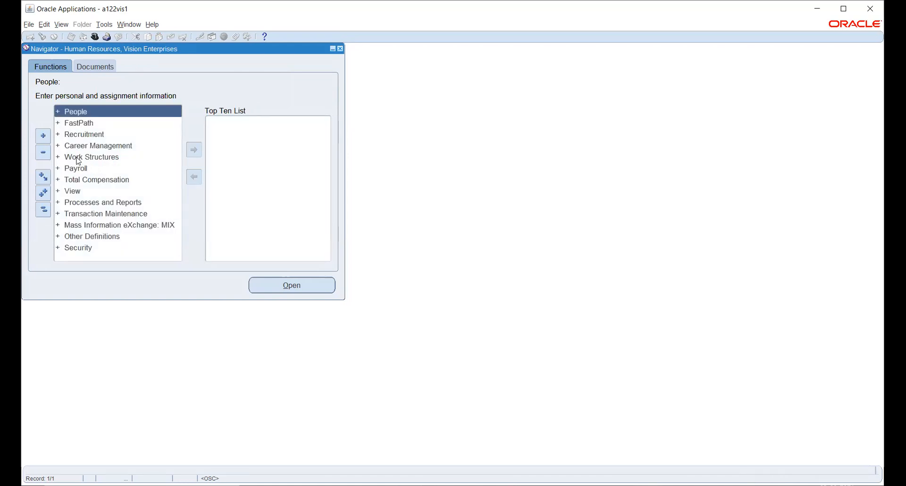
left_click(79, 157)
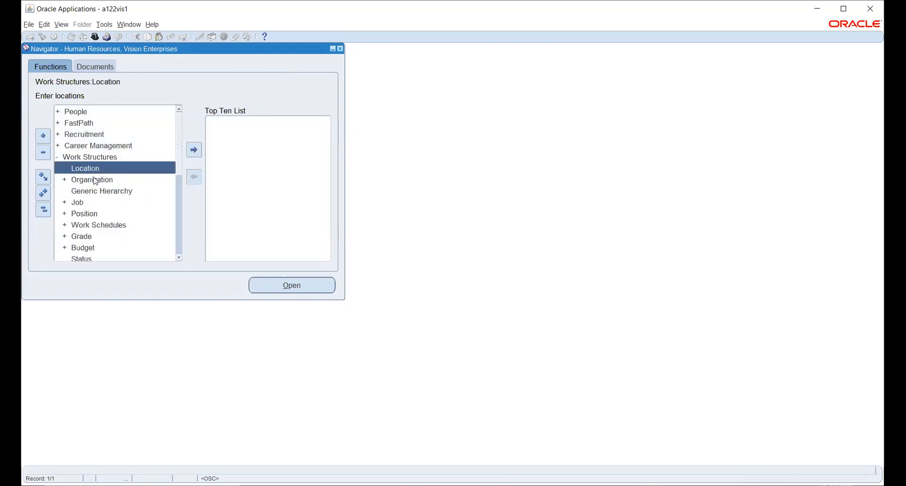
left_click(92, 180)
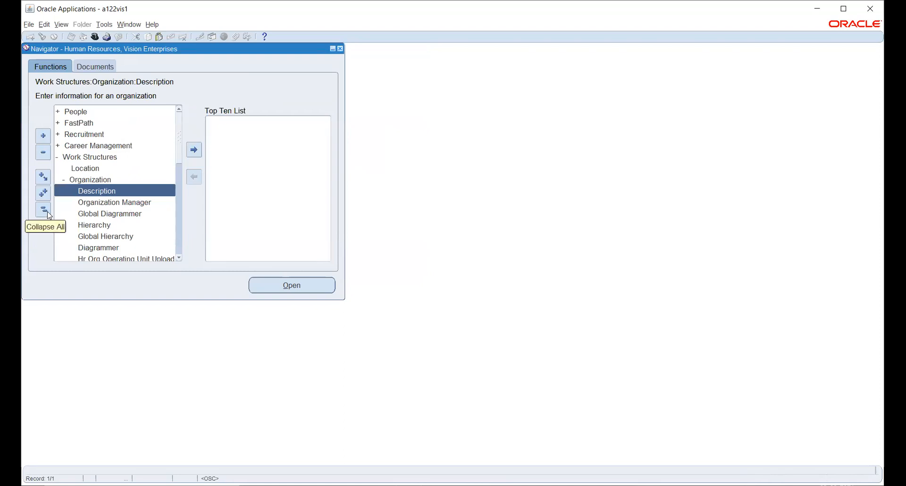
left_click(47, 212)
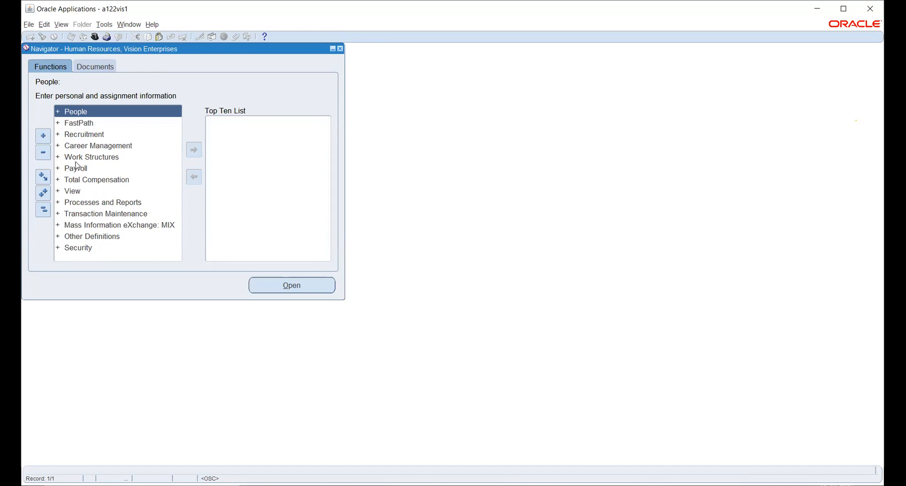
Step: View the blank new-person form under People > Enter and Maintain, close it and collapse the function list
double_click(67, 115)
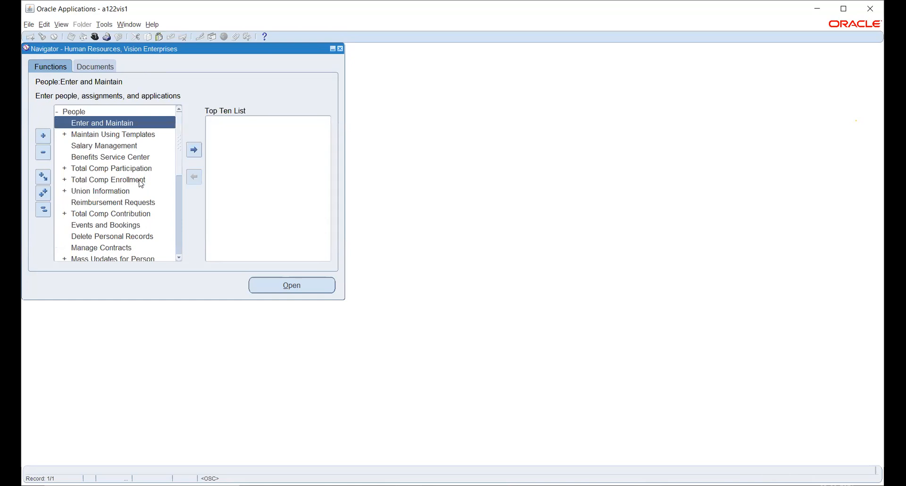
double_click(82, 126)
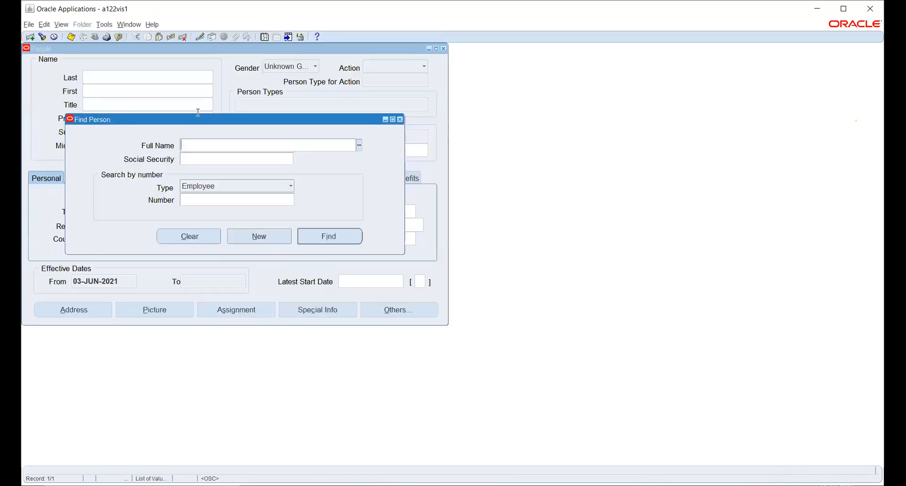
left_click(269, 241)
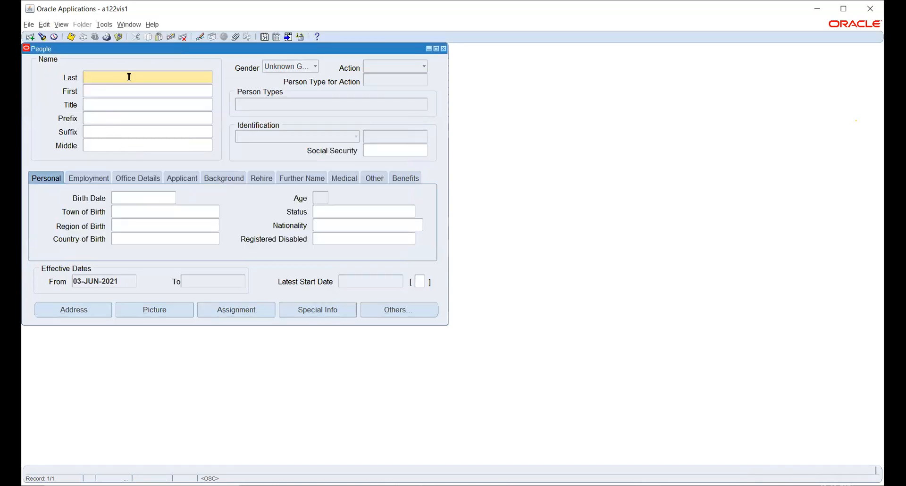
left_click(443, 49)
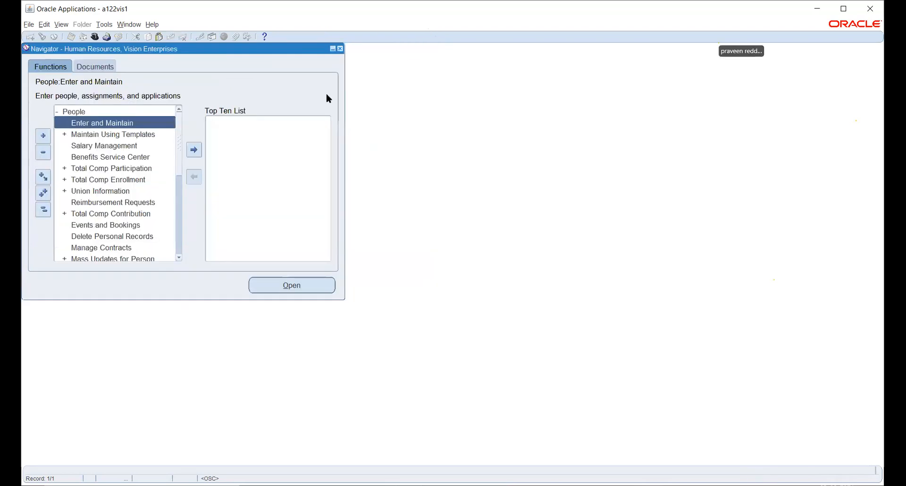
left_click(42, 210)
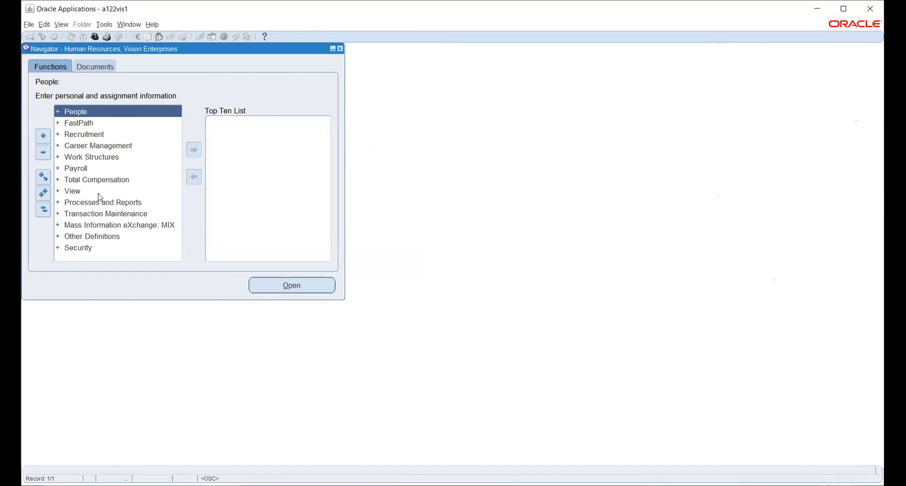
Step: Open the Location form under Work Structures
left_click(79, 156)
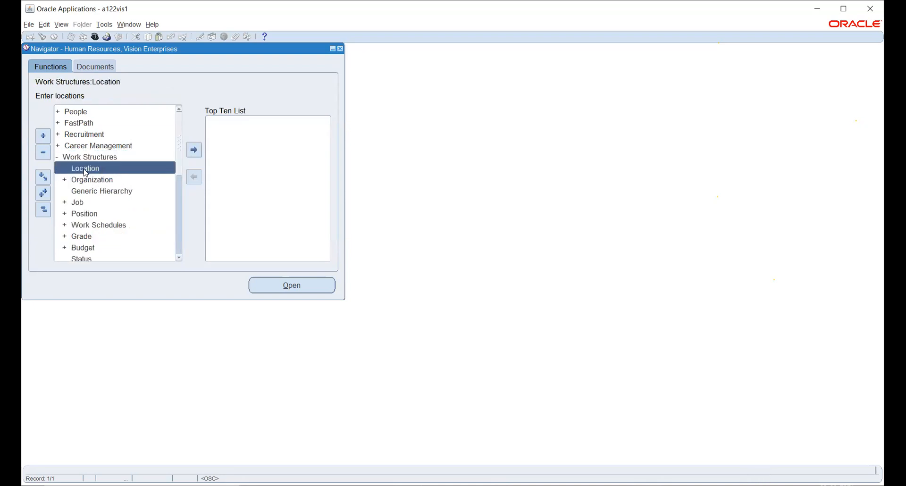
left_click(43, 209)
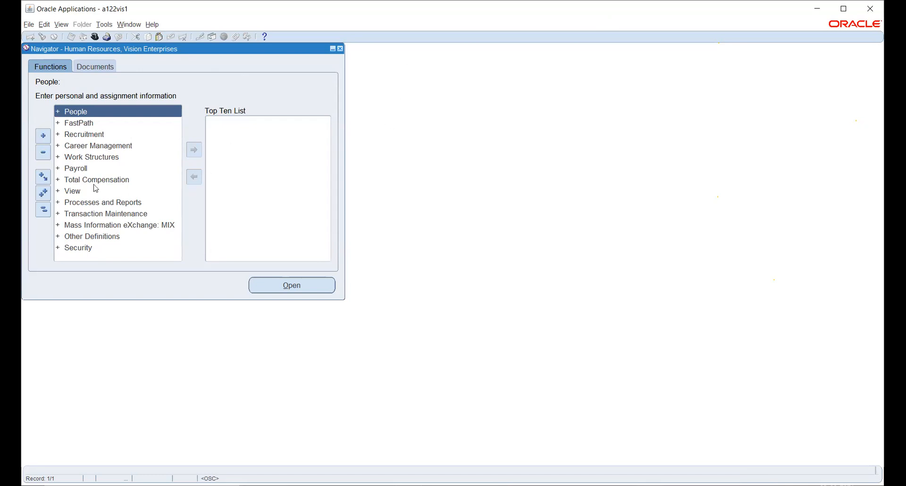
left_click(85, 159)
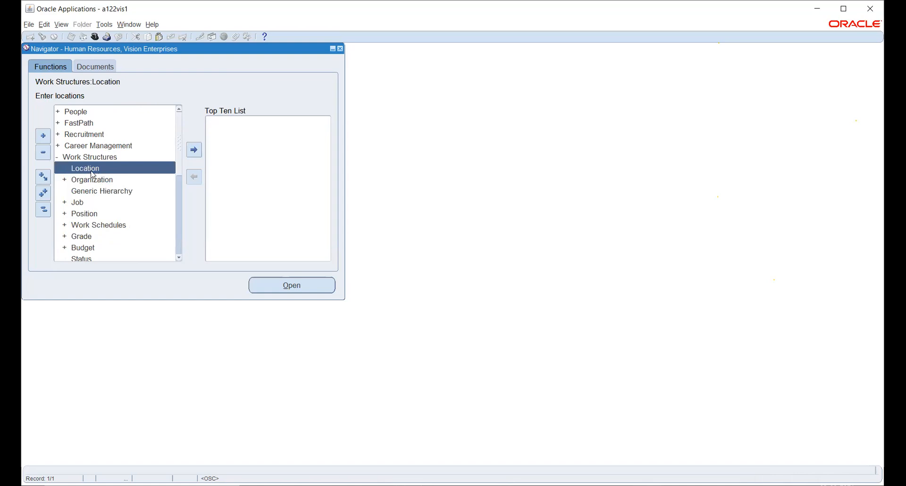
double_click(84, 169)
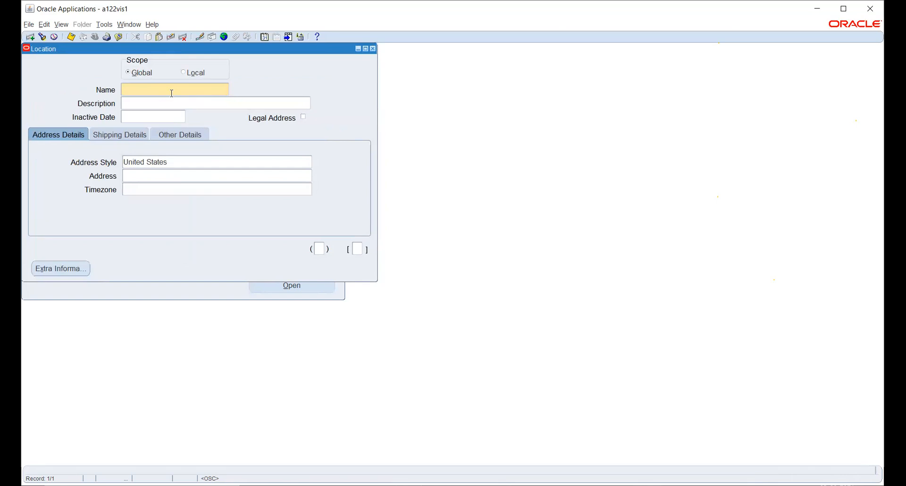
Step: Enter HW_BG_LOC as the new location's name and copy it into the description
type("HW_BG_LOC")
left_click_drag(168, 89, 122, 89)
key("ctrl+c")
key("Tab")
key("ctrl+v")
Step: Set the location's address style to India
left_click(183, 165)
type("INDI")
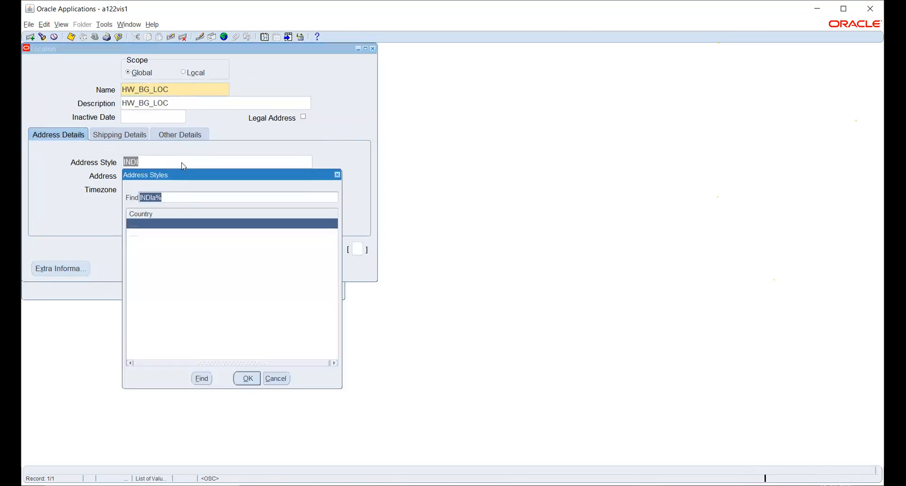
key("Return")
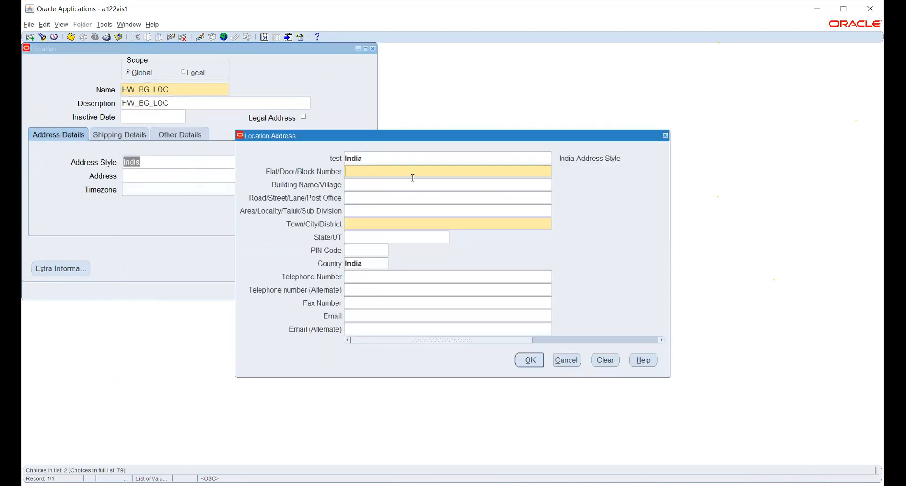
Step: Fill in the location address's block number, town, state and postal code, accept the address and save the location
type("12")
key("Tab")
key("Tab")
key("Tab")
key("Tab")
type("hYDERABAD")
key("Tab")
type("Tel")
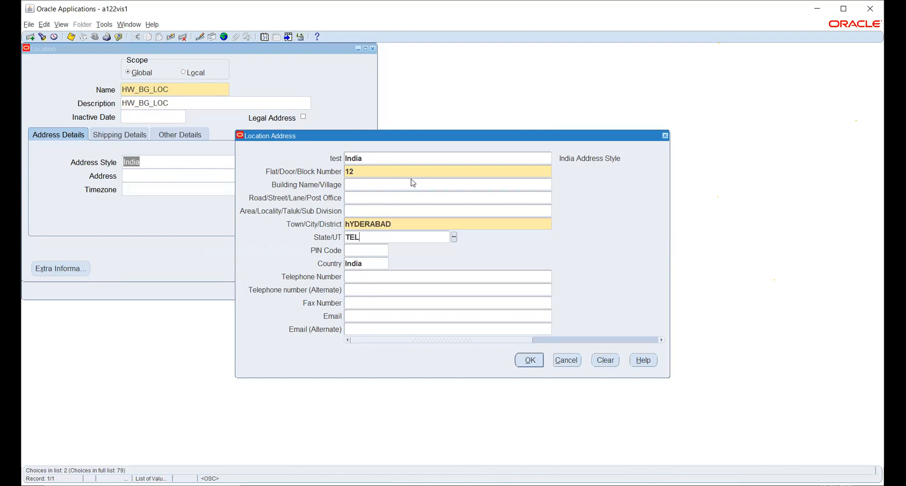
key("Tab")
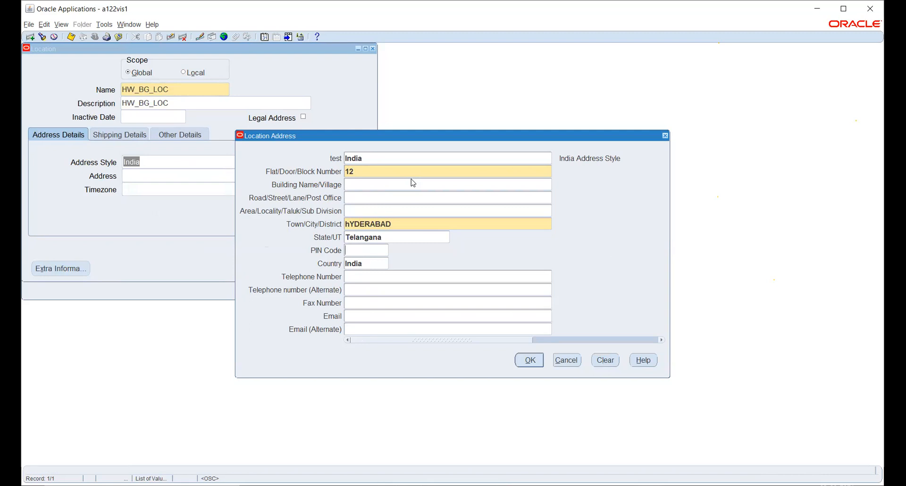
type("500080")
key("Tab")
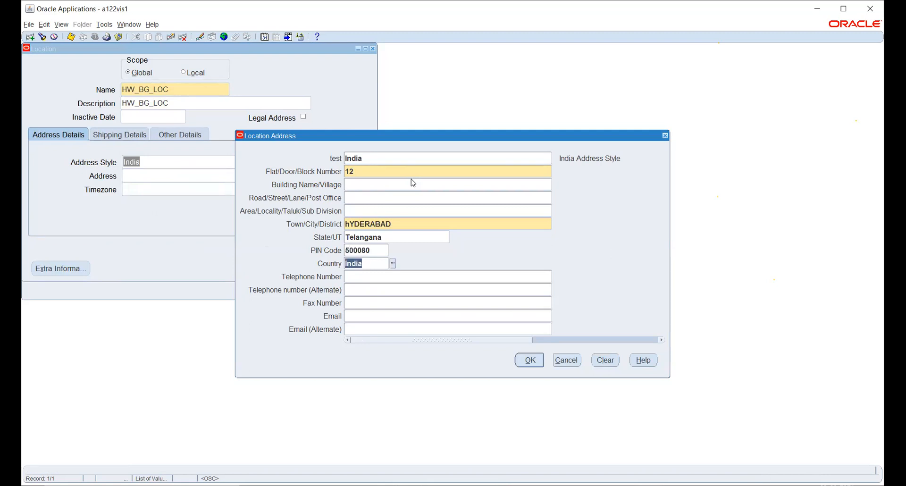
left_click(531, 361)
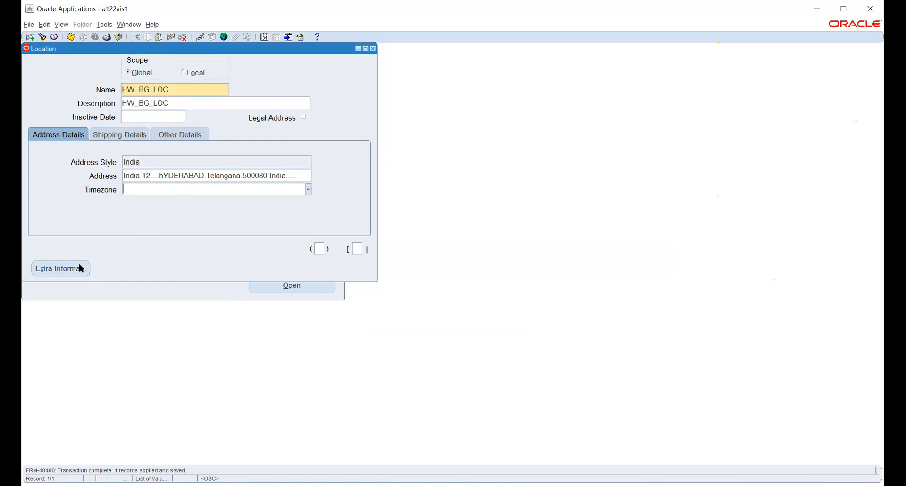
Step: Check the saved location's extra information types and the context values available for its additional information, without choosing any
left_click(60, 269)
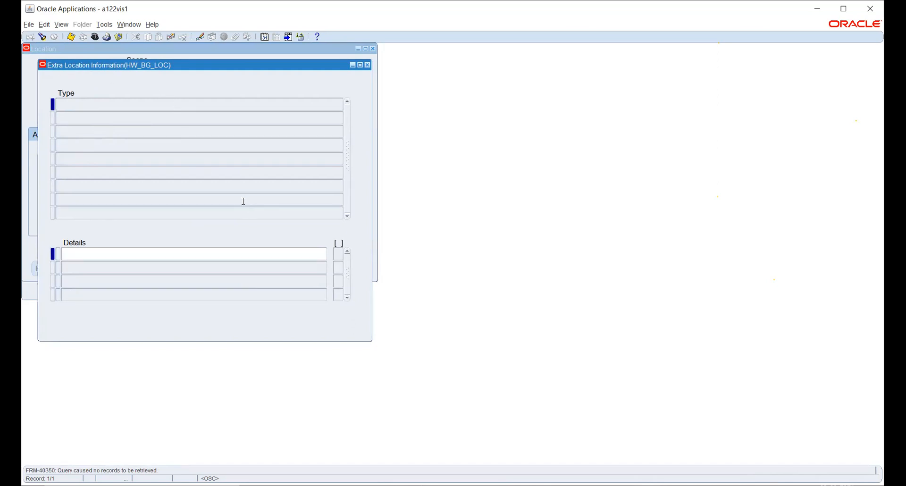
left_click(370, 70)
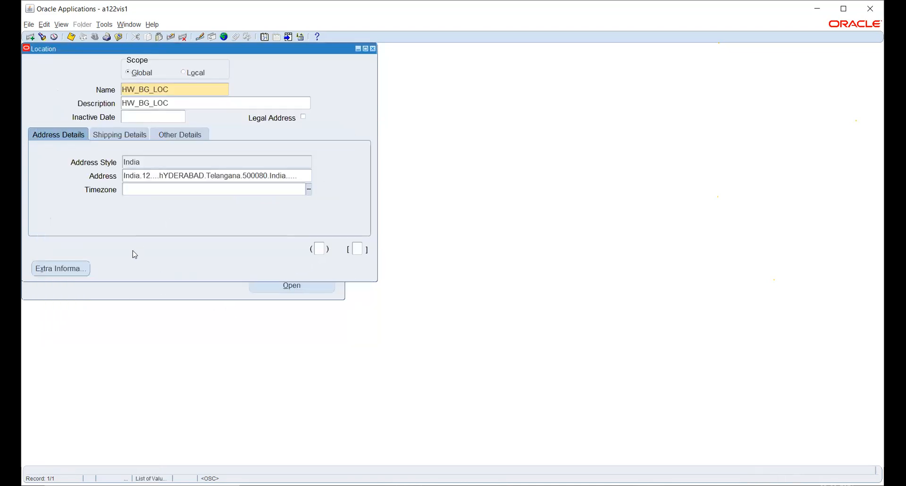
left_click(319, 249)
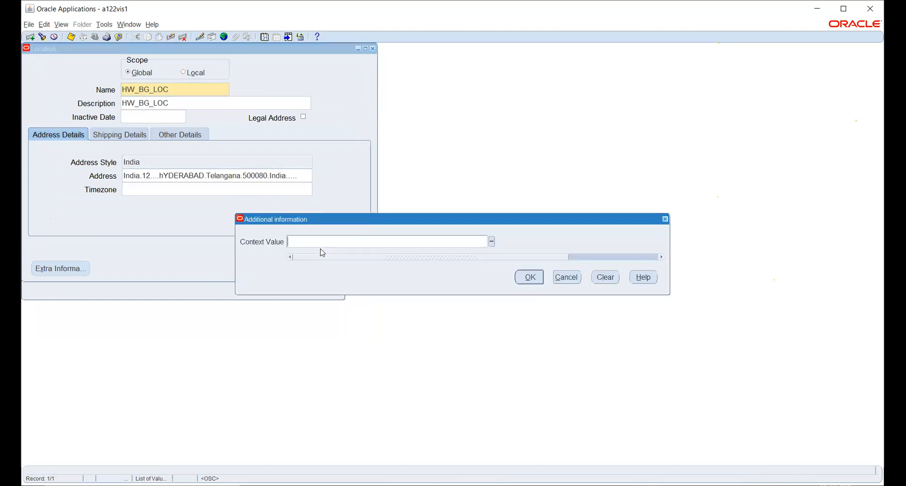
left_click(491, 242)
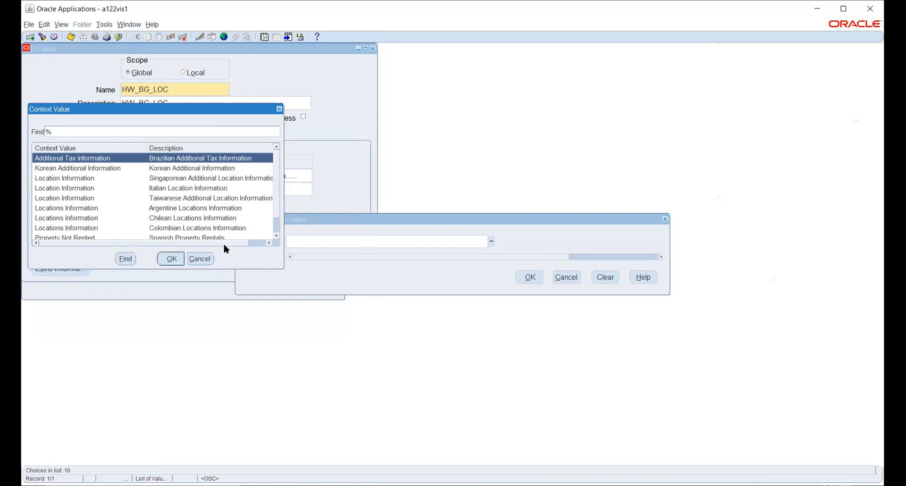
left_click(208, 259)
left_click(566, 277)
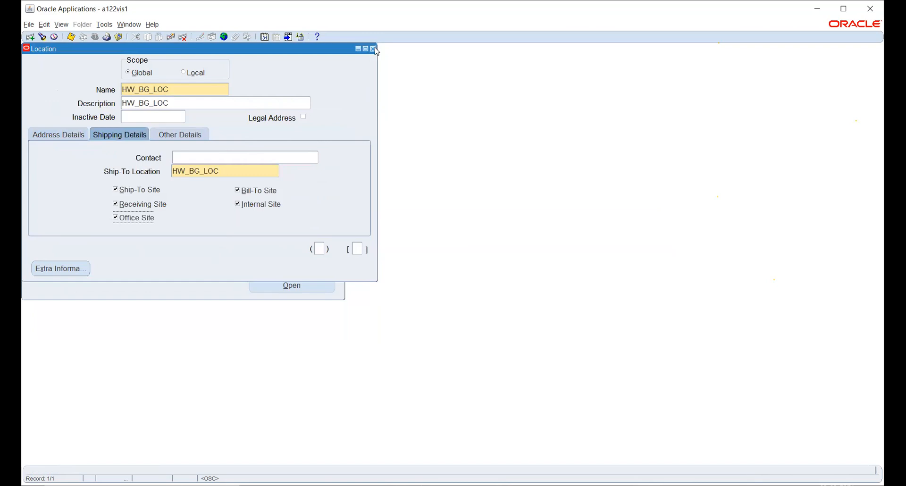
Step: Close the Location form and expand the Organization functions under Work Structures
left_click(373, 49)
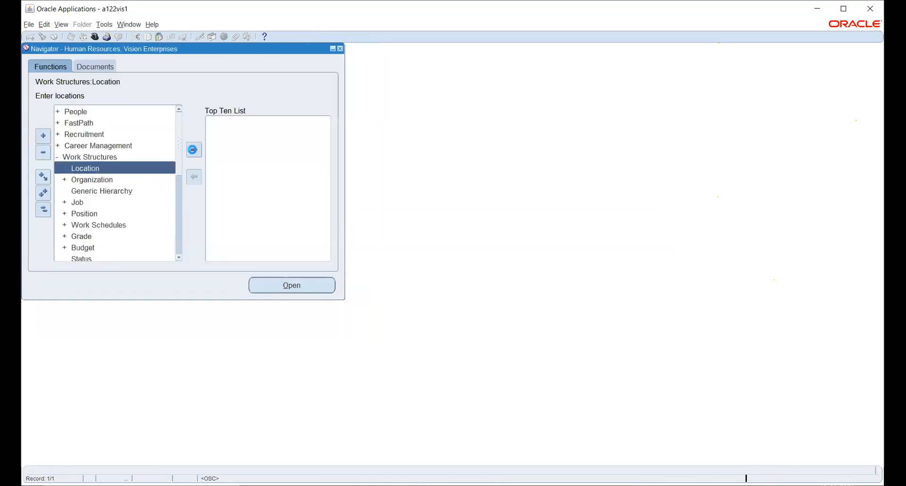
left_click(82, 182)
double_click(82, 181)
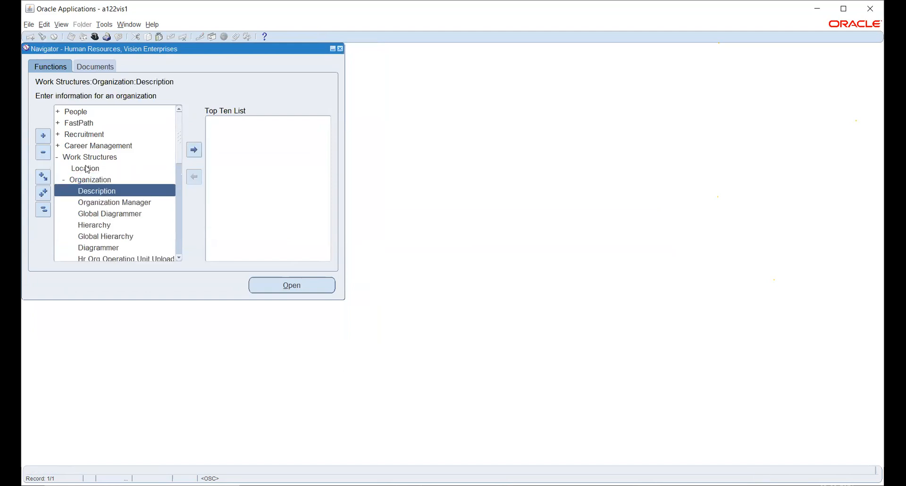
Step: Reopen the Location form to review its scope and address fields, and close it without entering anything
left_click(87, 168)
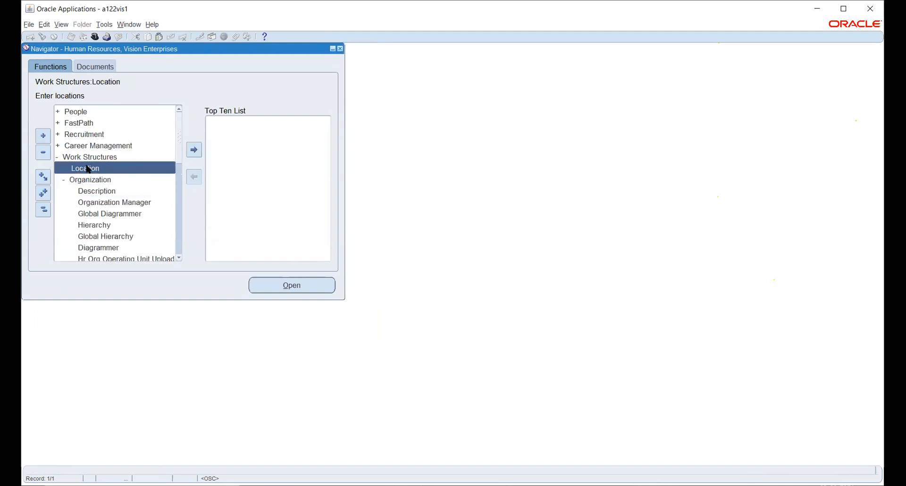
double_click(88, 168)
double_click(145, 170)
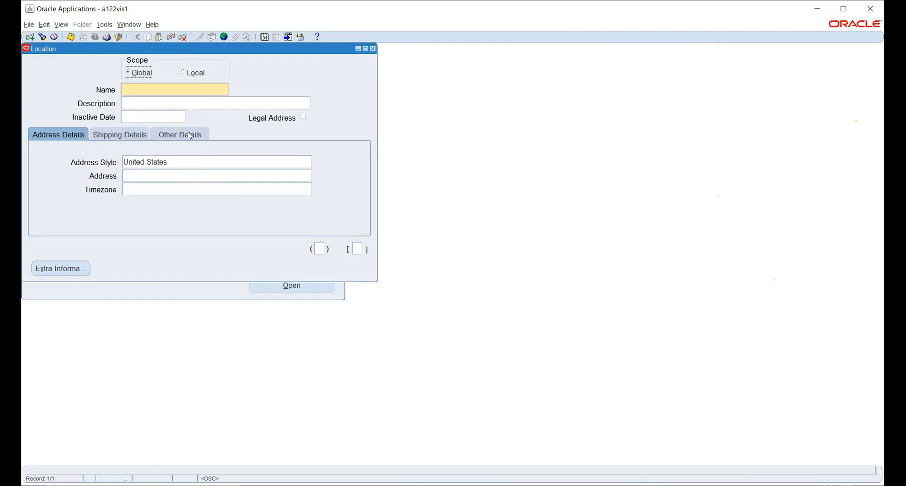
left_click(372, 48)
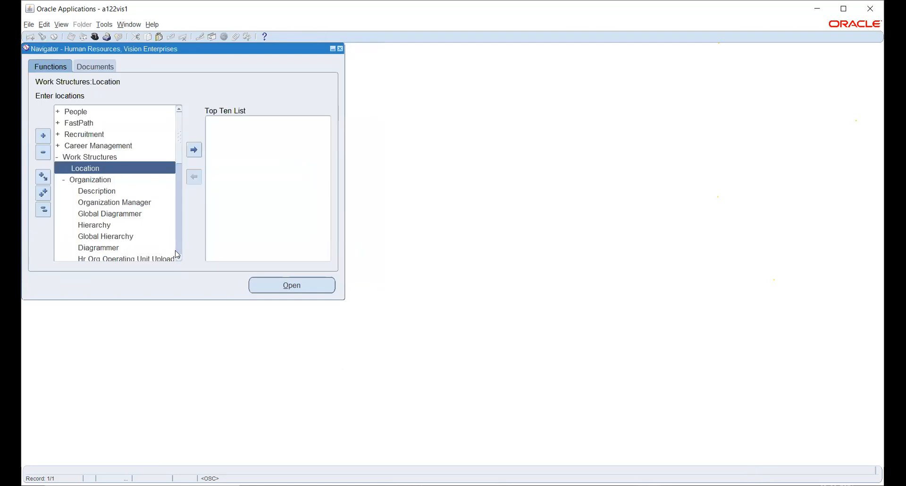
Step: Start a new organization description named HW BUSINESS GROUP with a start date of 01-JAN-2021
left_click(105, 191)
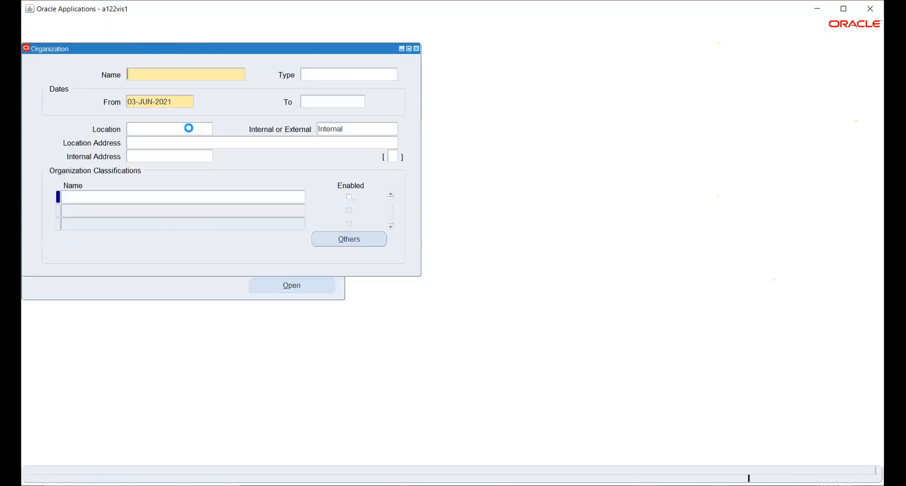
left_click(269, 215)
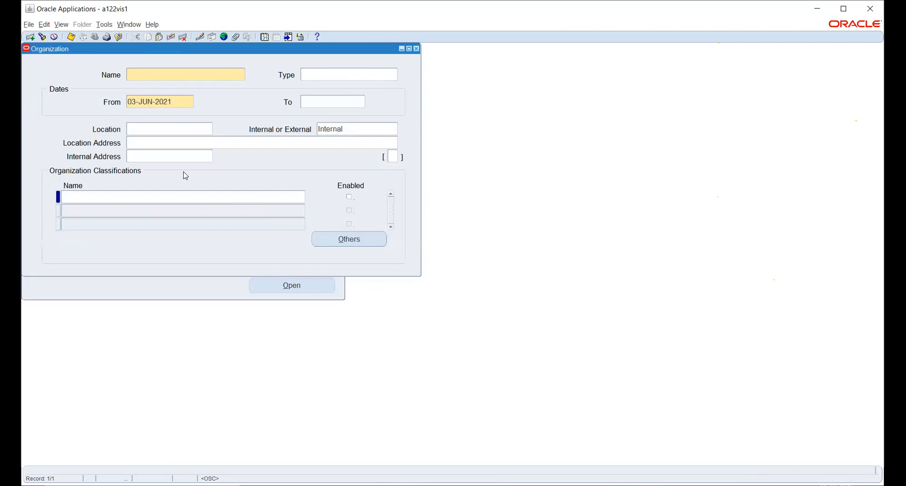
type("HW BUSINESS GROUP")
key("Tab")
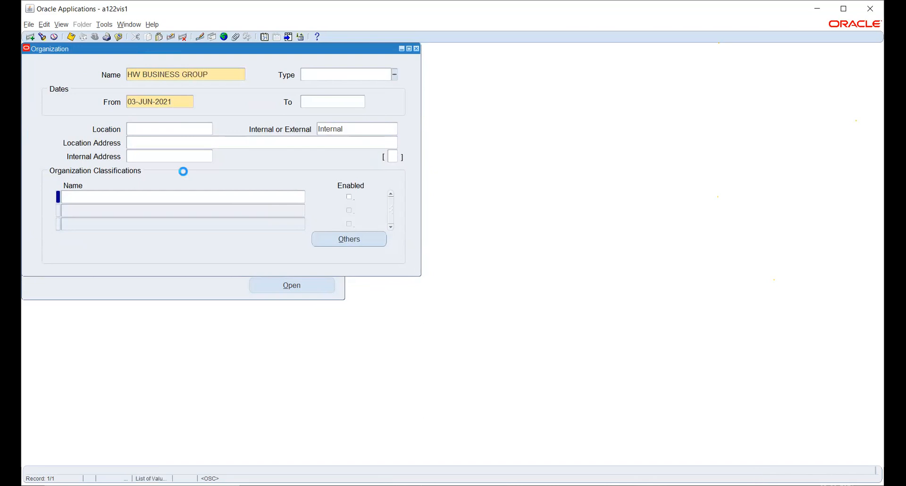
key("Tab")
type("1JAN2021")
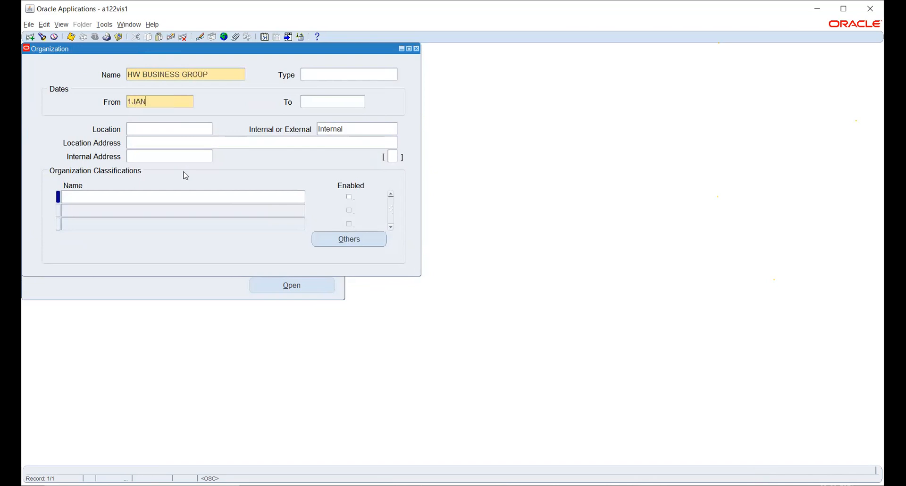
Step: Assign the location HW_BG_LOC to the new organization and save the record
key("Tab")
type("HW")
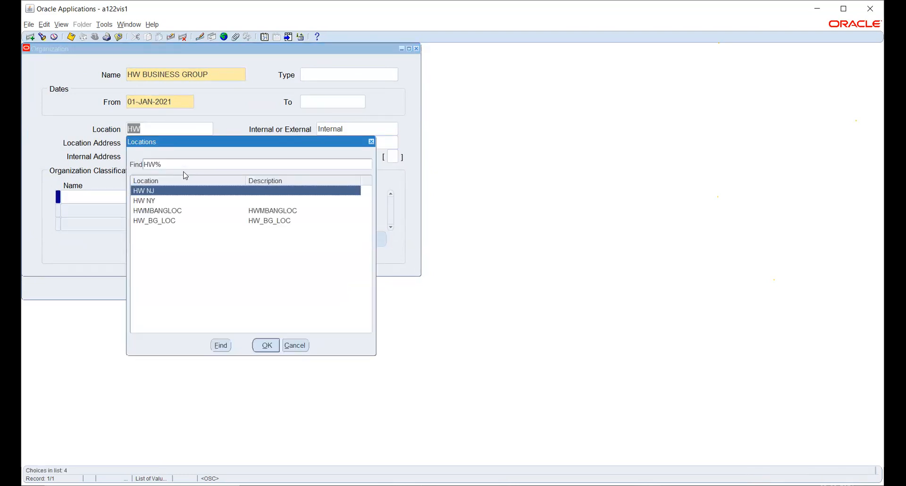
key("Down")
key("Down")
key("Down")
key("Return")
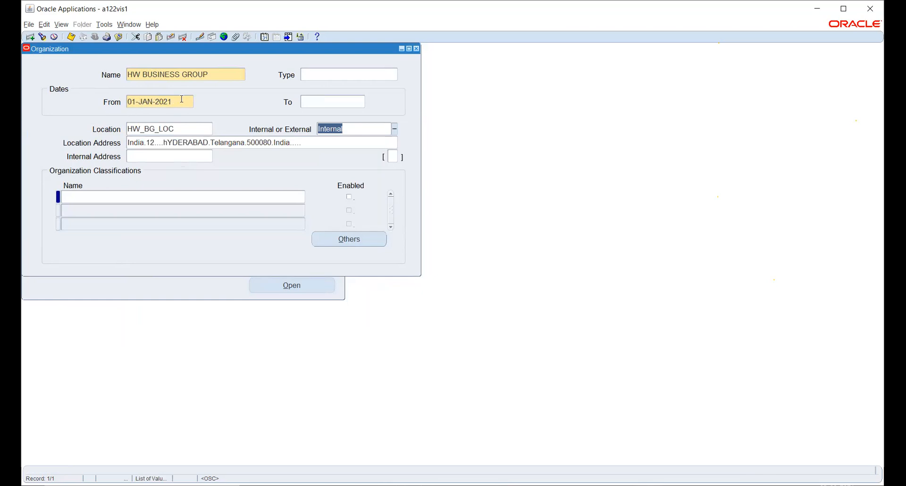
key("ctrl+s")
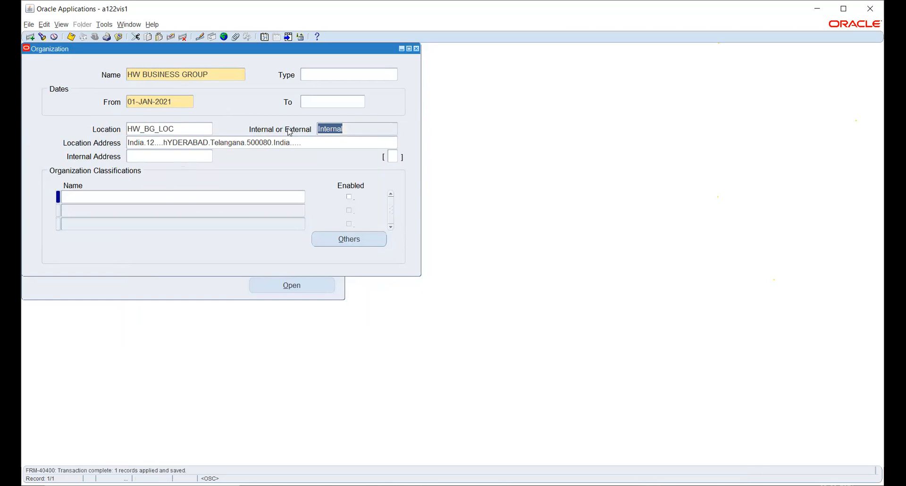
Step: Add the Business Group classification to the organization and save it
left_click(174, 198)
type("BU")
key("Tab")
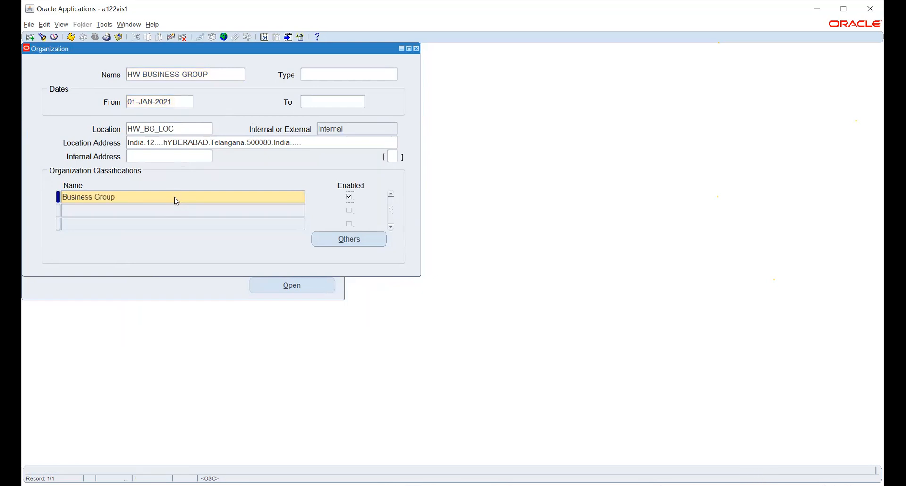
key("ctrl+s")
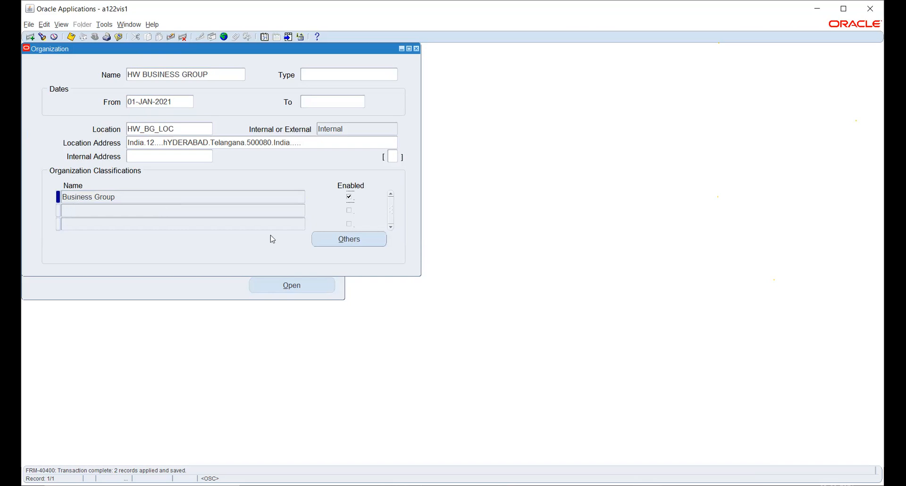
Step: Open the classification's Business Group Info, enter the short name HW BG and set employee, applicant and contingent worker number generation to Automatic
left_click(328, 243)
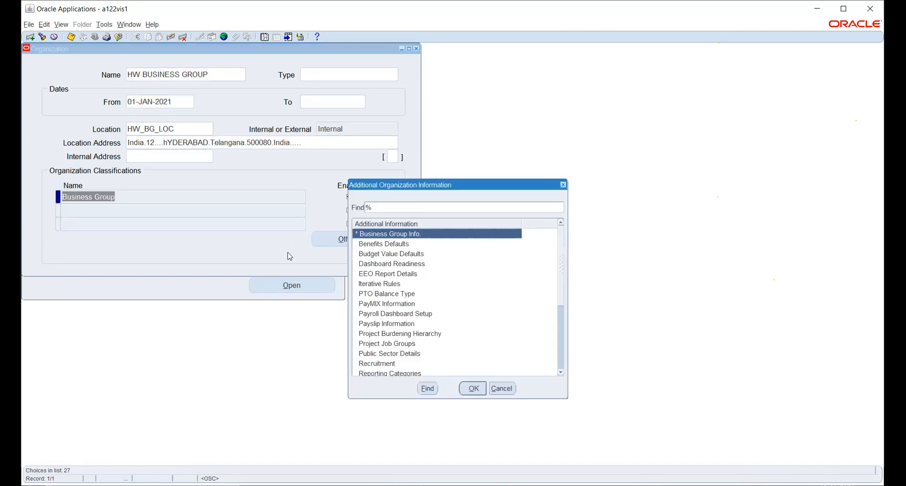
left_click(474, 389)
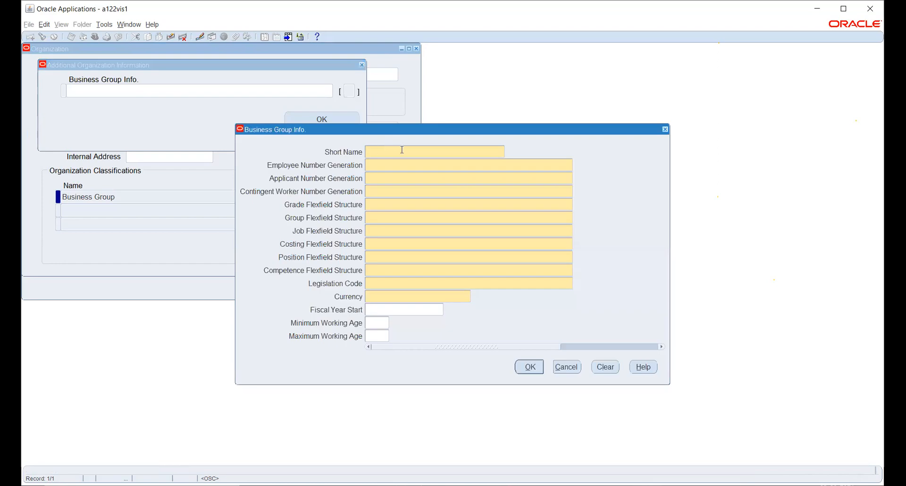
type("HW BG")
key("Tab")
type("Aut")
key("Tab")
type("Aut")
key("Tab")
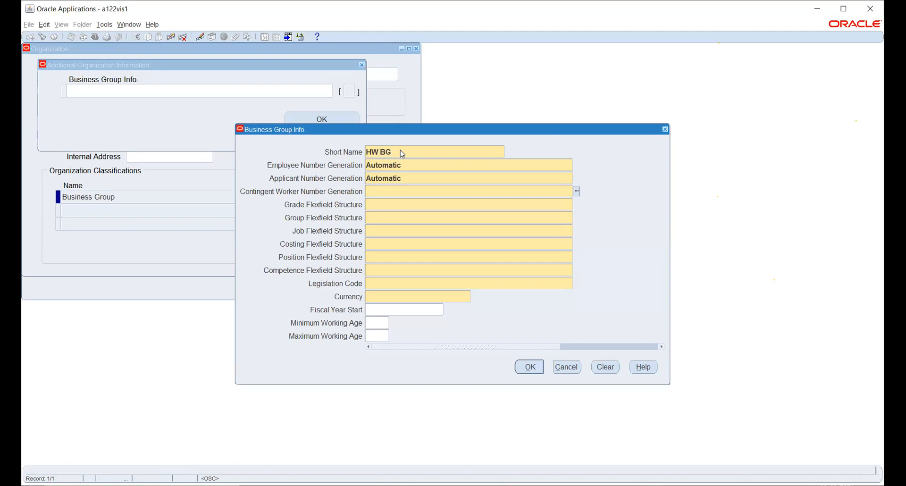
type("CONT")
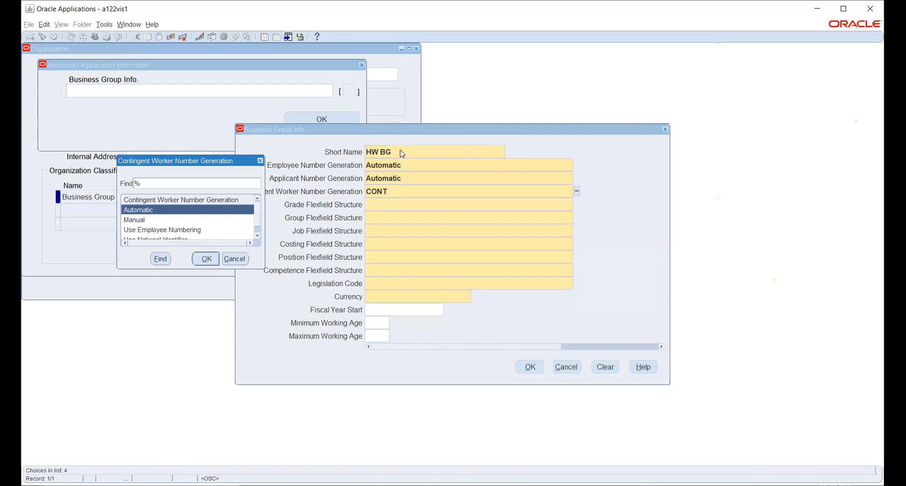
key("Return")
key("Tab")
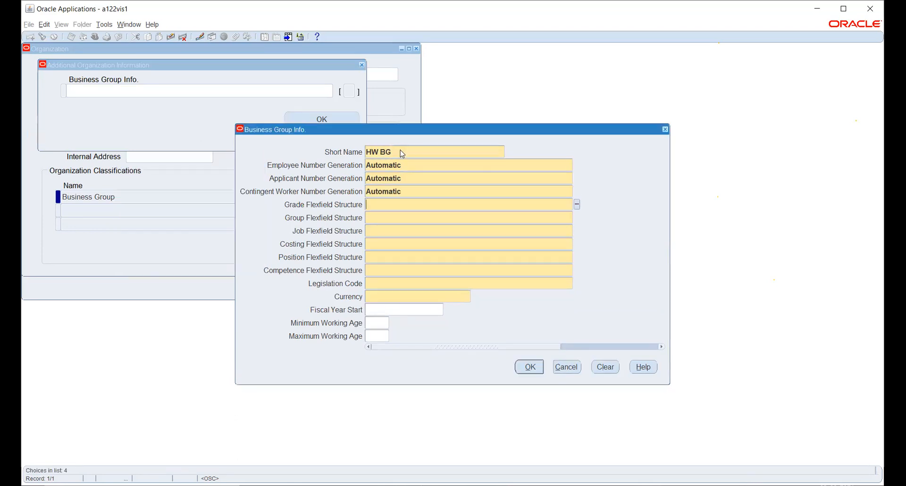
Step: Set the grade flexfield structure to Grade Flexfield, the group structure to GE Group and the job structure to Job Flexfield
type("GRADE")
key("Tab")
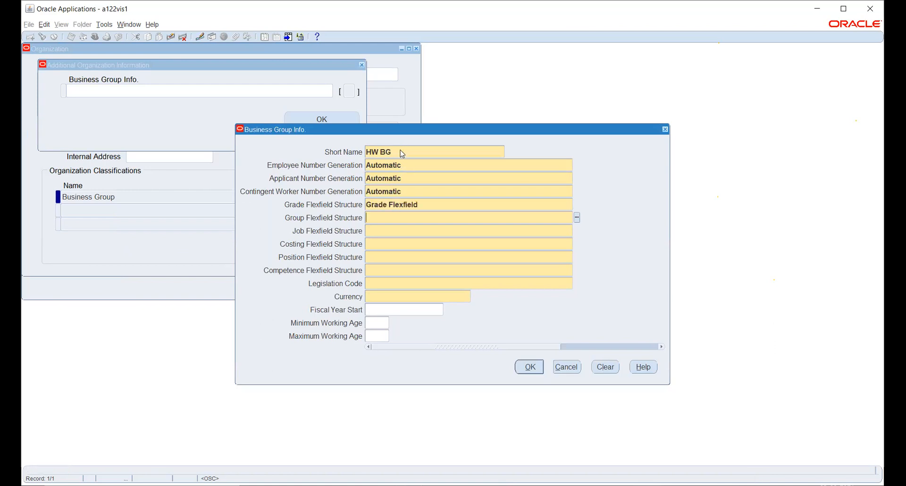
type("GROU")
key("Tab")
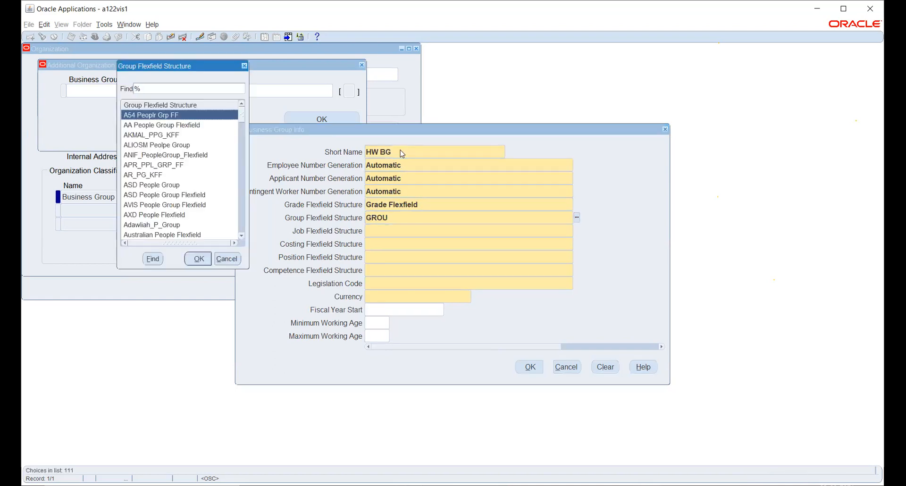
type("g")
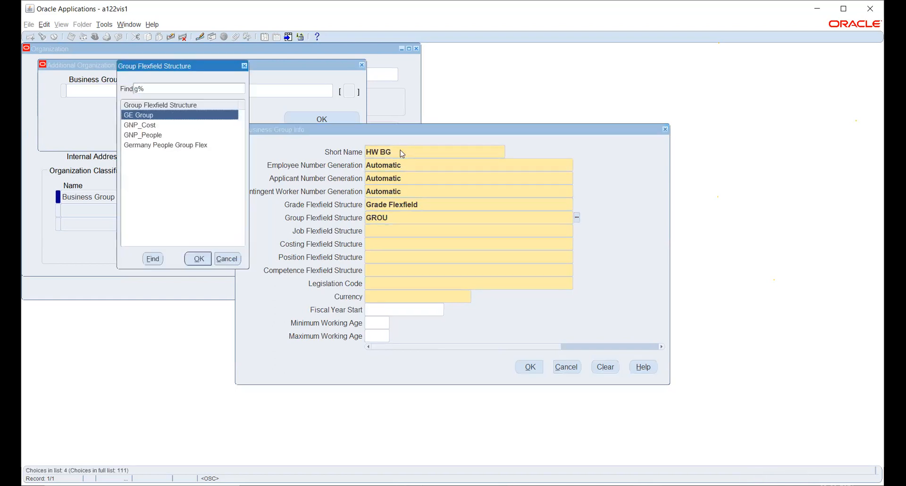
key("Down")
key("Up")
key("Return")
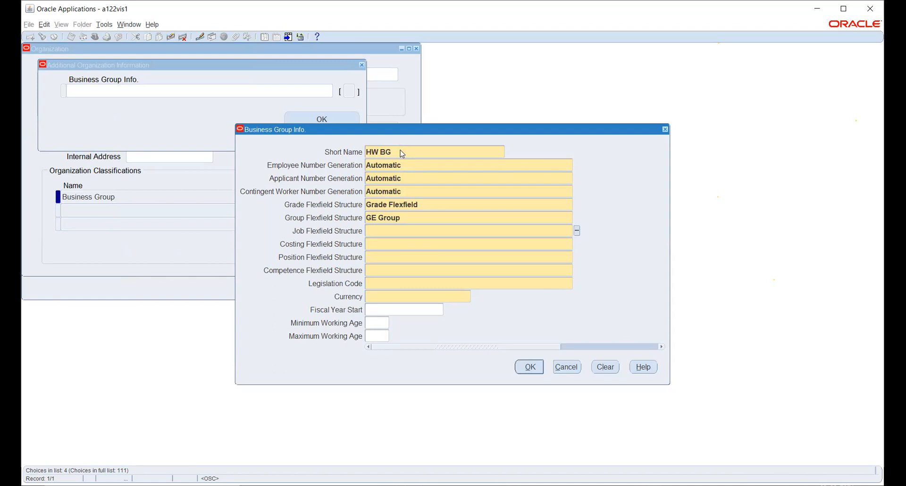
type("JO")
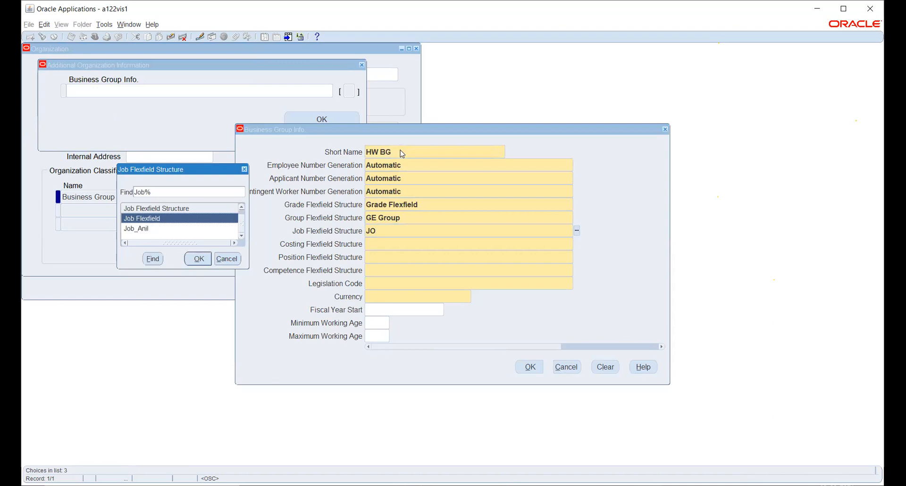
key("Return")
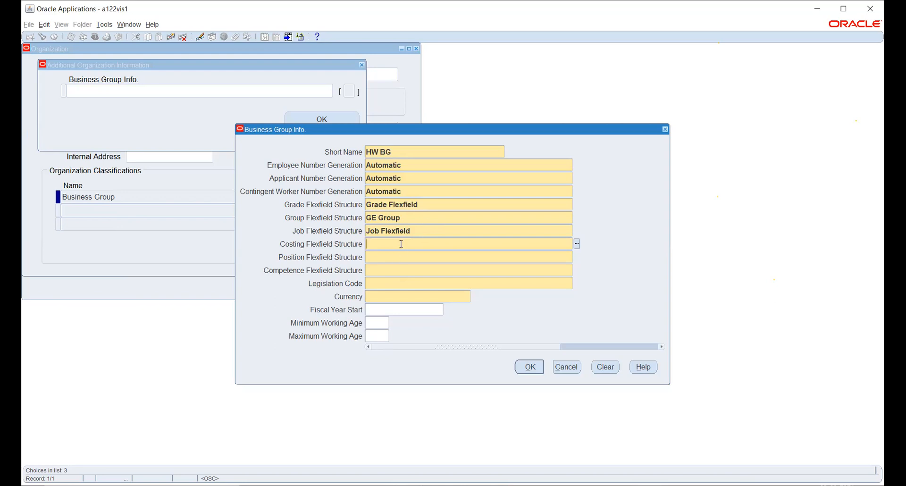
Step: Set the costing flexfield structure to Cost Allocation KF, the position structure to Position Flexfield and the competence structure to Competence Flexfield
type("COST")
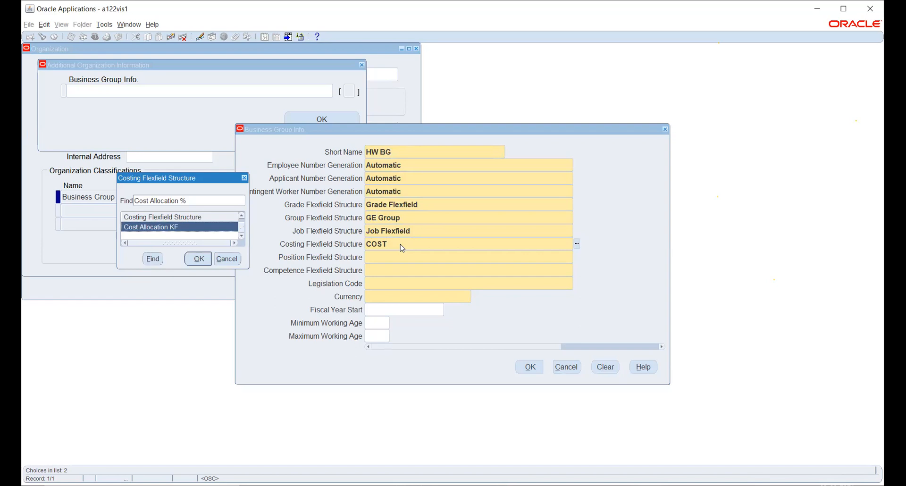
key("Return")
type("POSI")
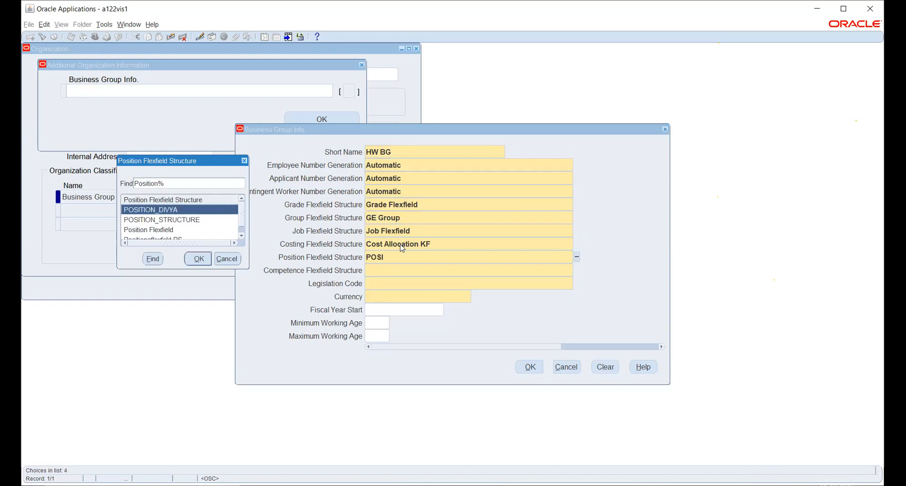
key("Down")
key("Down")
key("Return")
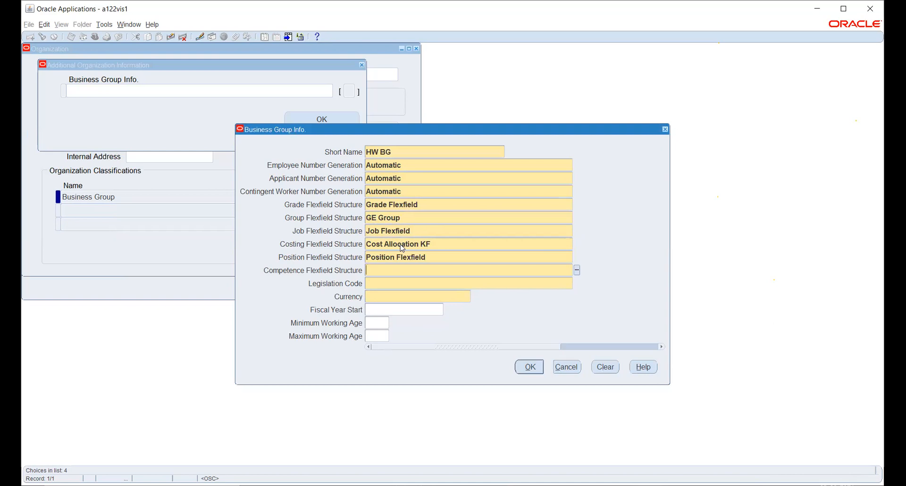
type("COM")
key("Tab")
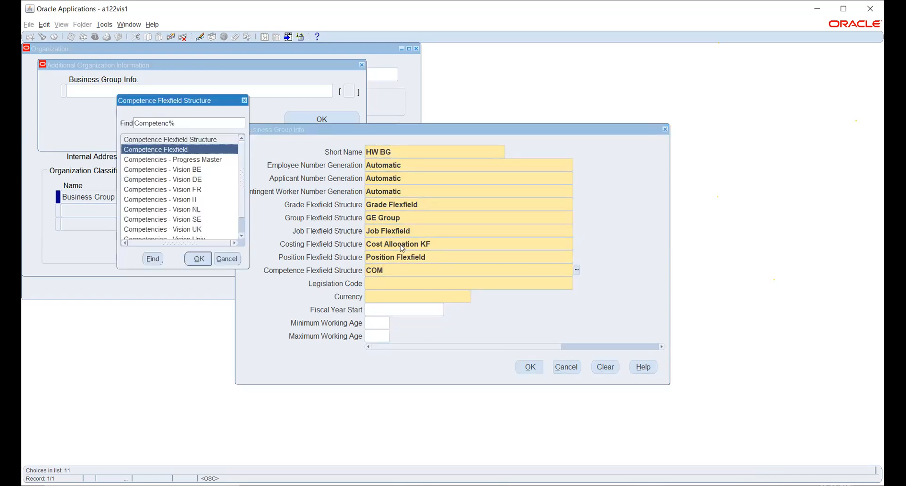
key("Return")
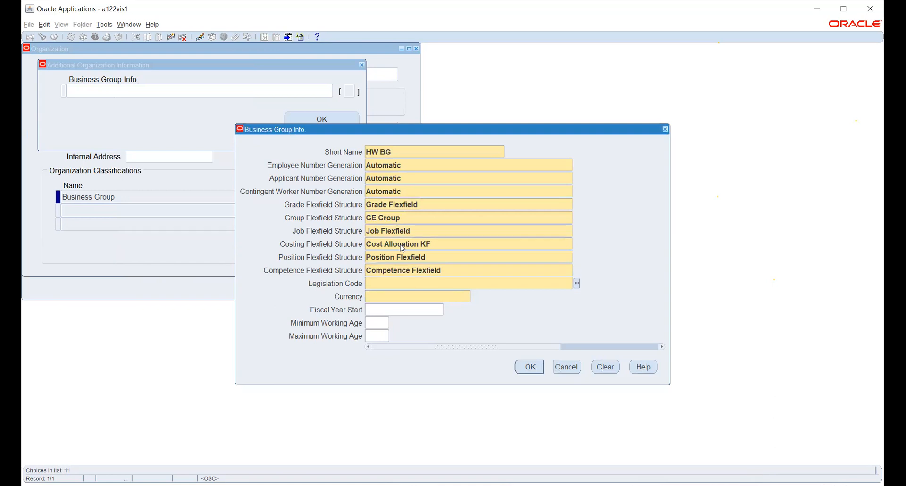
Step: Set the business group's legislation code to India and its currency to IND
left_click(577, 283)
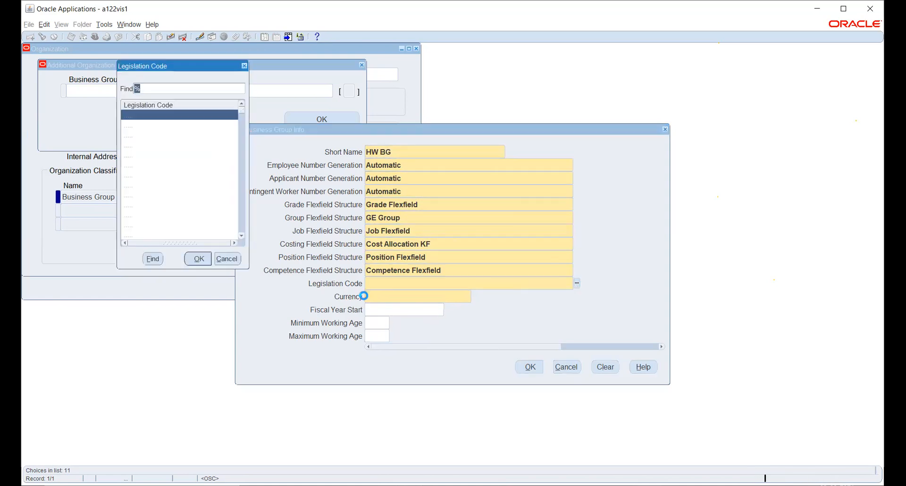
type("i")
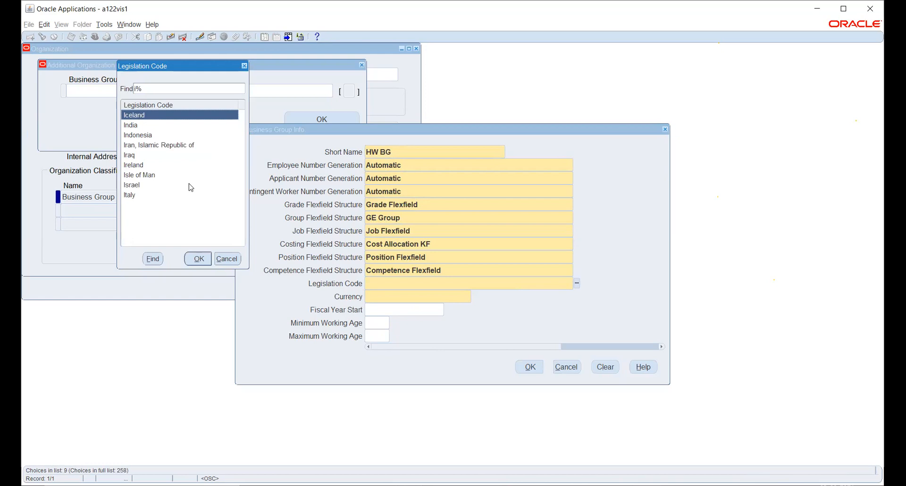
left_click(137, 125)
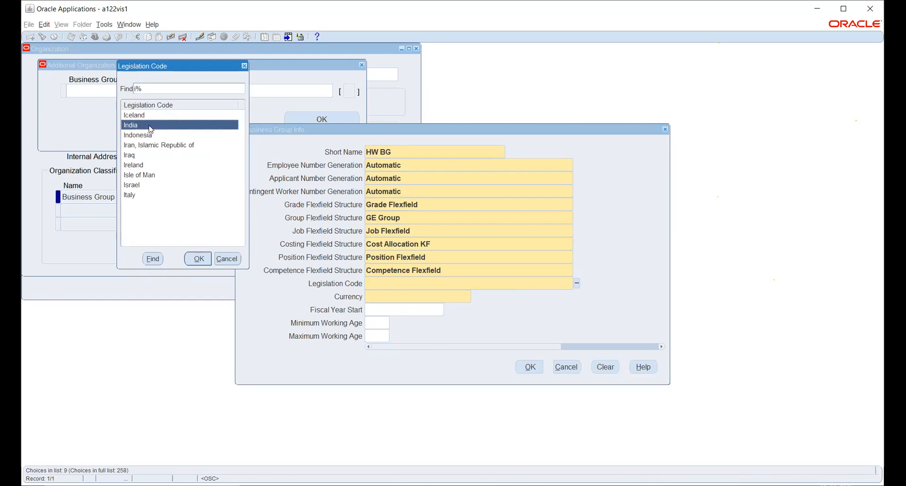
left_click(198, 257)
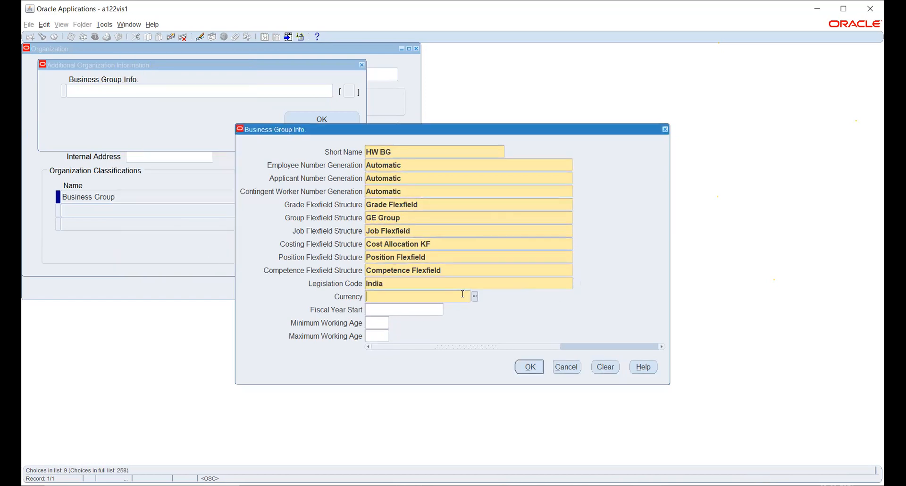
type("IN")
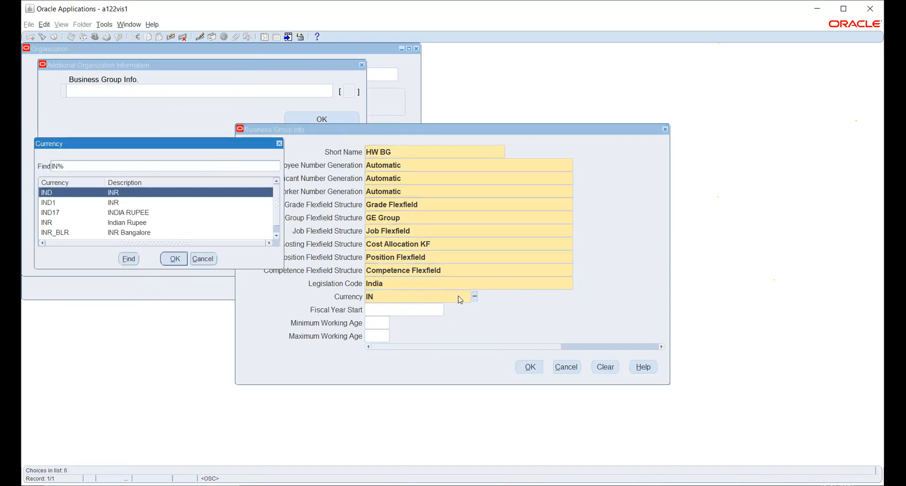
left_click(175, 259)
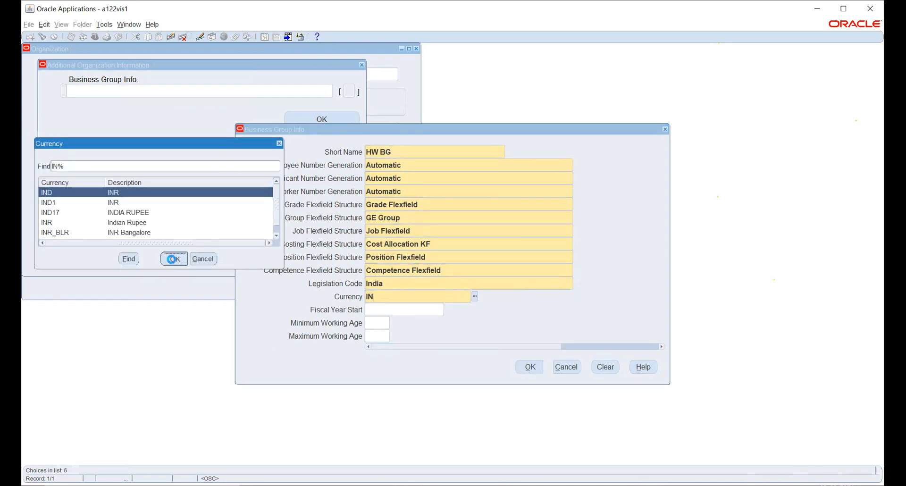
Step: Accept the business group details, save the changes and close the Organization form
left_click(526, 368)
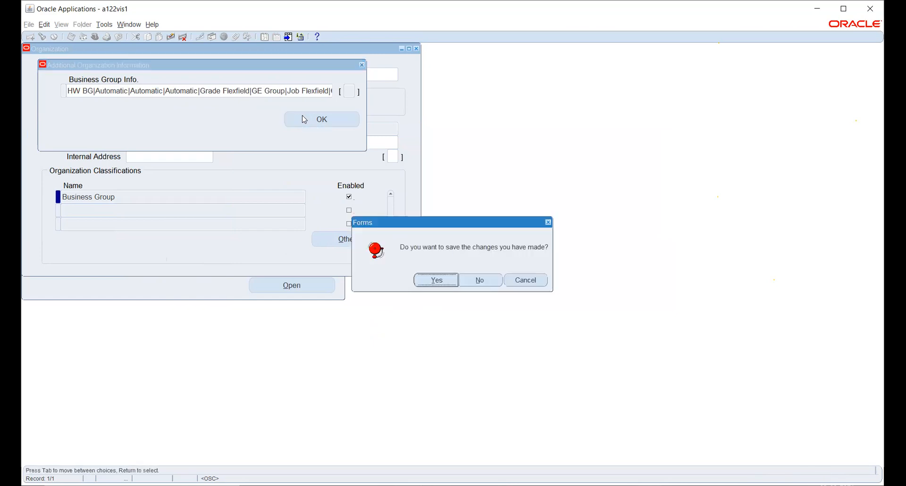
left_click(436, 281)
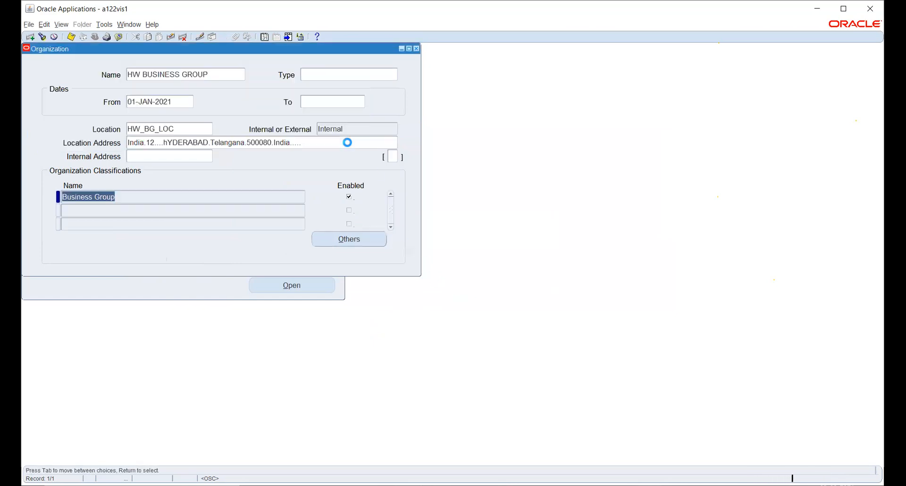
left_click(416, 49)
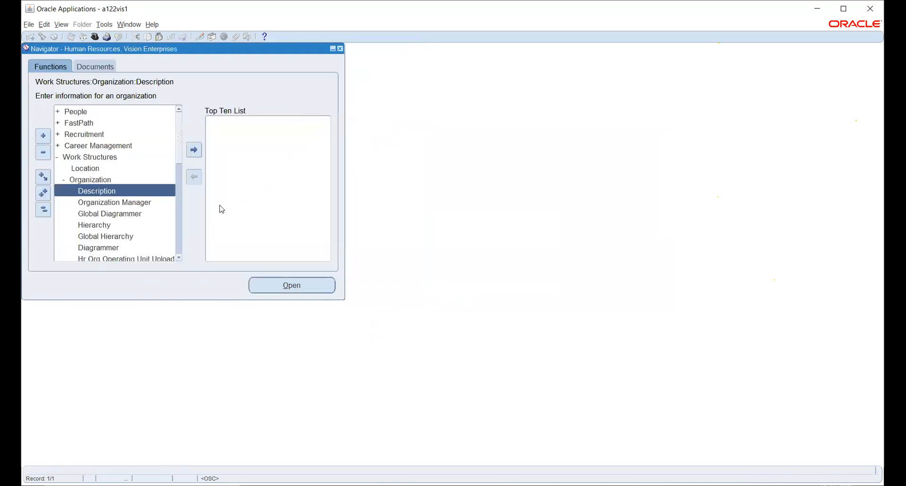
Step: Switch the responsibility to General Ledger, Vision Operations (USA)
left_click(40, 213)
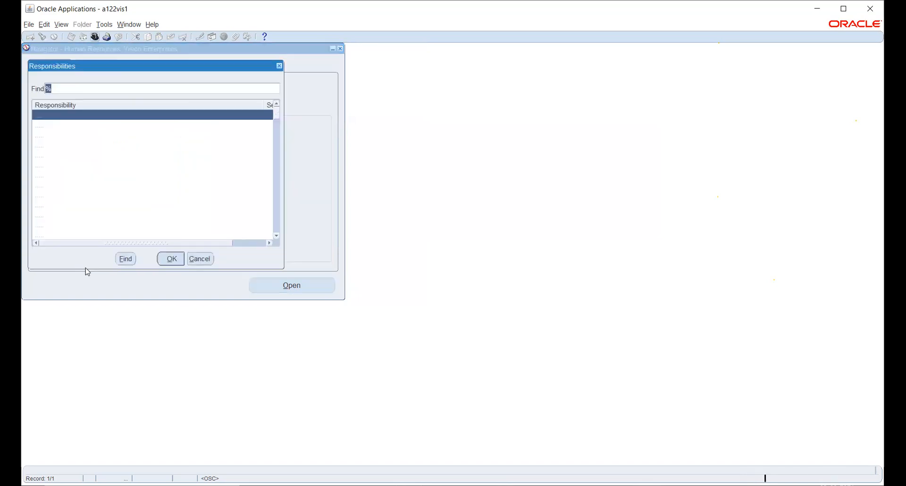
type("g")
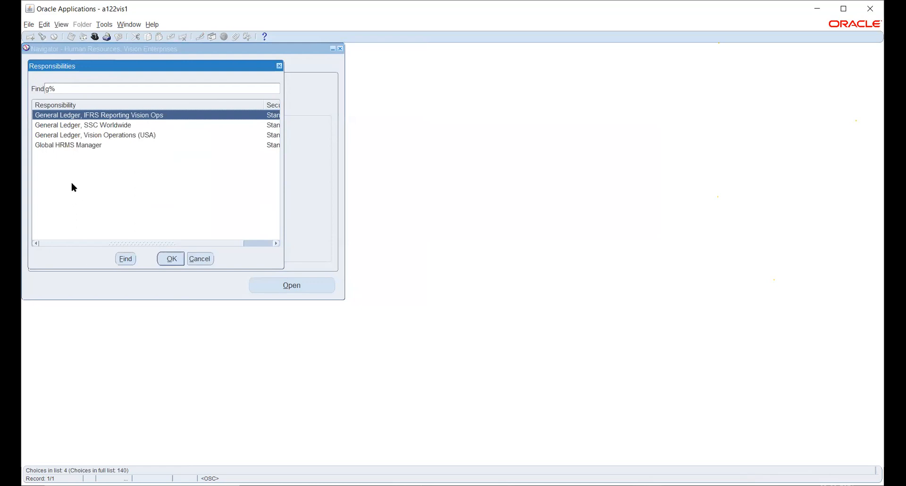
left_click(77, 136)
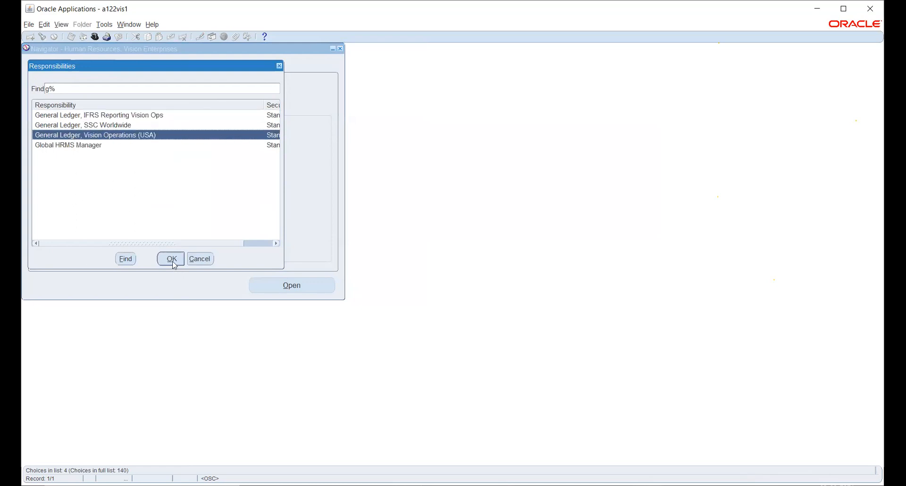
left_click(173, 259)
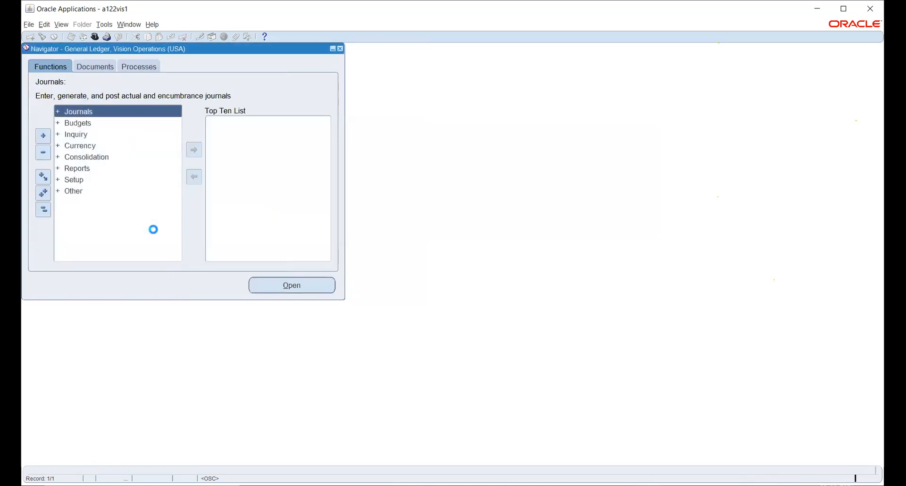
Step: Open the key flexfield segments form from the financials setup functions
left_click(74, 179)
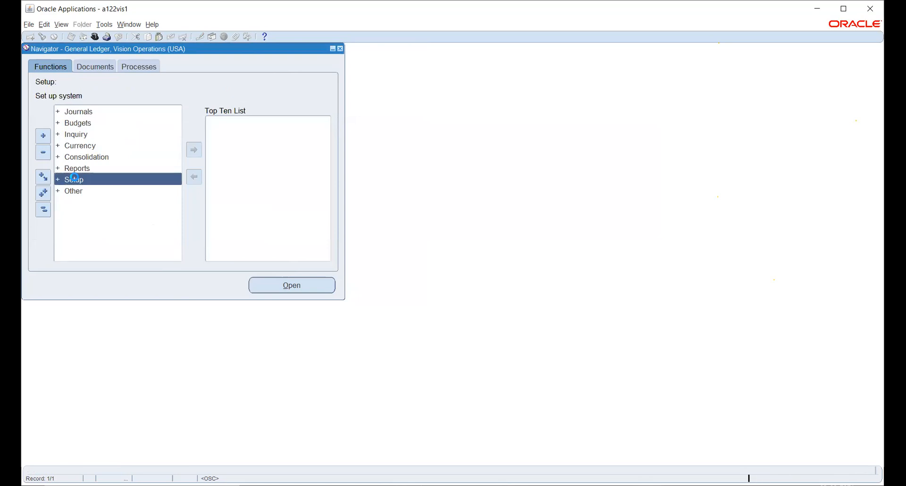
double_click(88, 194)
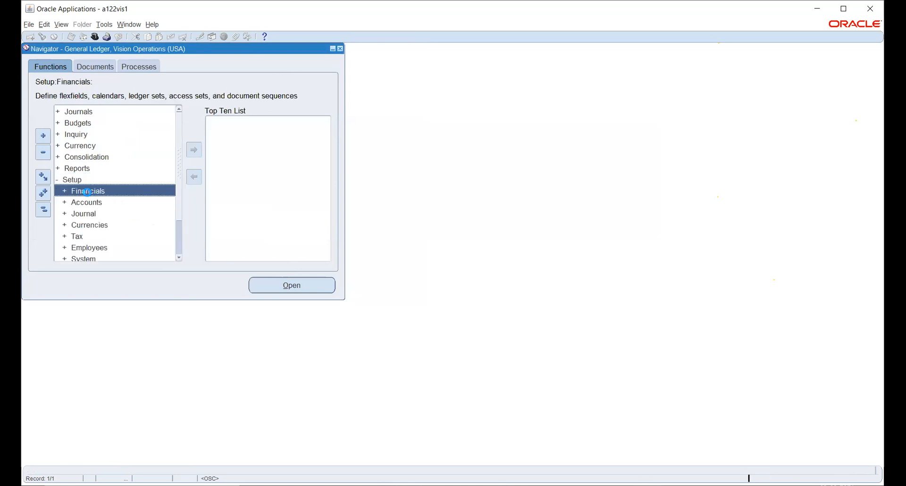
double_click(92, 207)
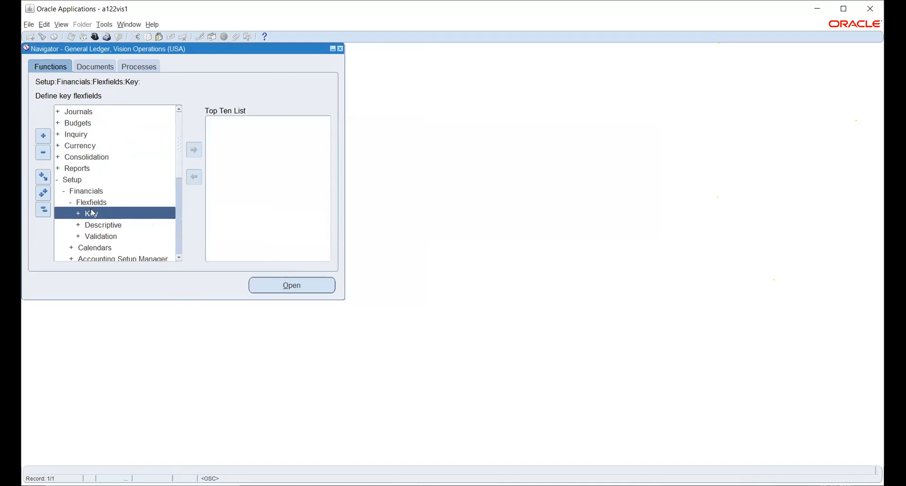
double_click(92, 213)
left_click(135, 227)
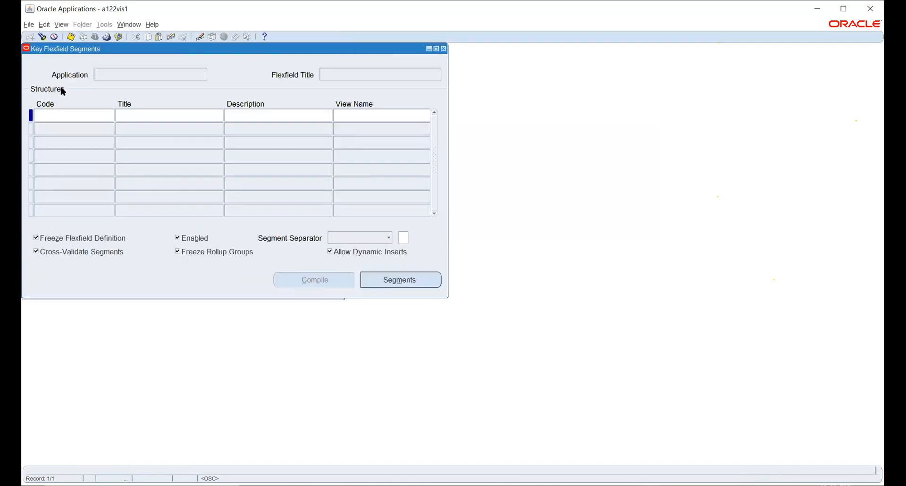
Step: Find the Human Resources key flexfields and load the Job Flexfield
left_click(42, 36)
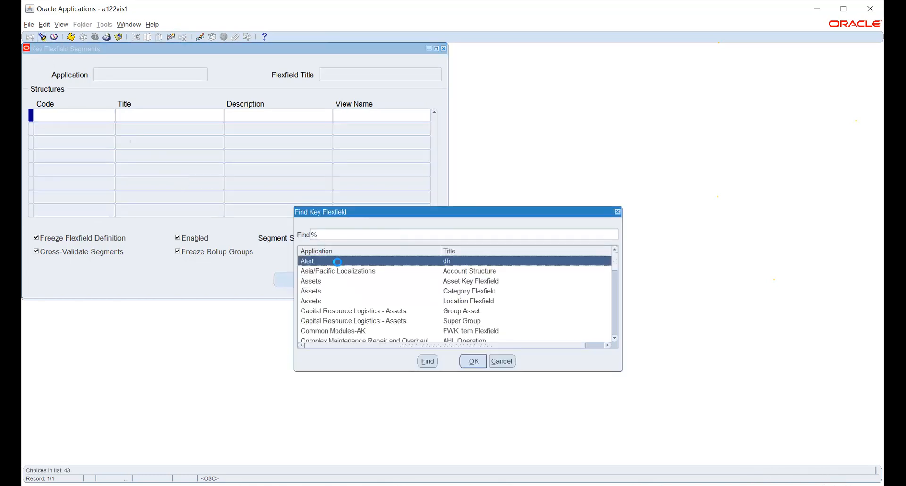
type("human Resources")
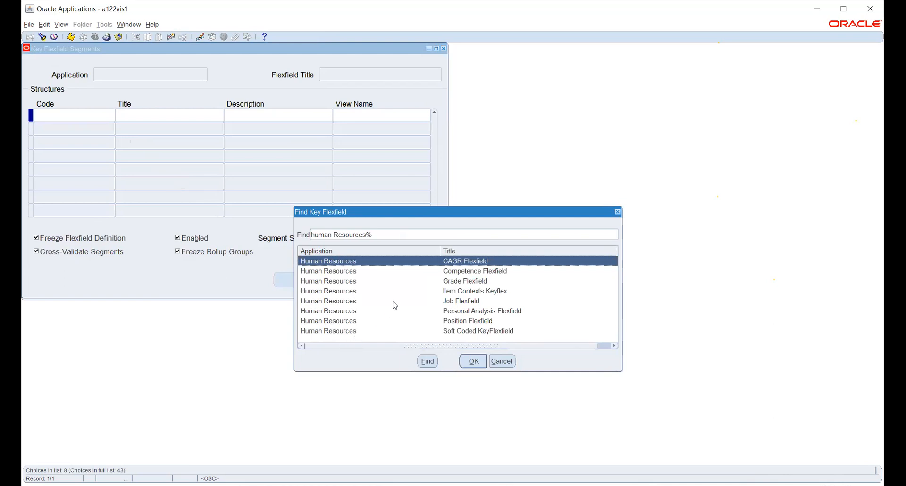
left_click(446, 306)
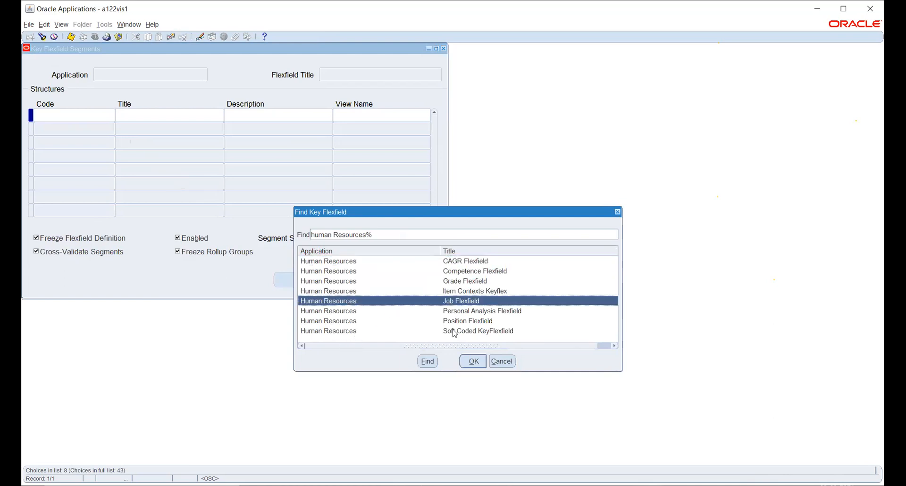
left_click(473, 361)
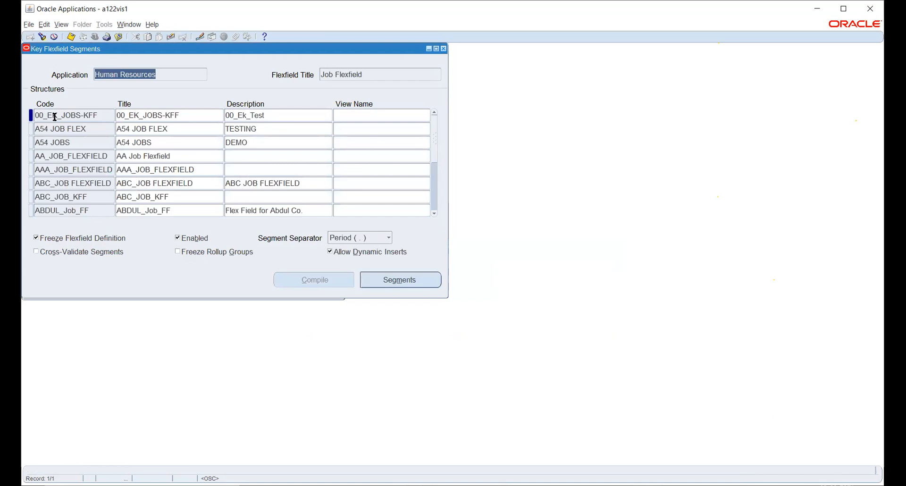
Step: Add a new Job Flexfield structure with code, title and description HW_POSITION_KFF
left_click(54, 115)
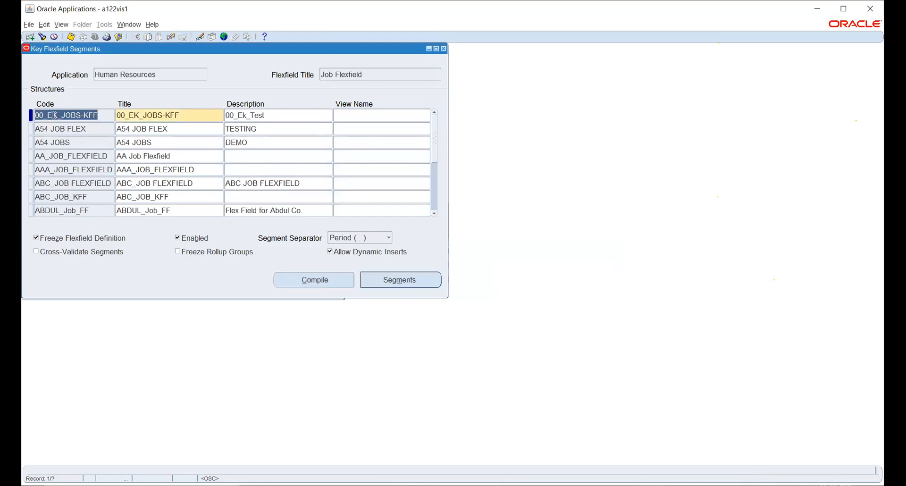
key("ctrl+Down")
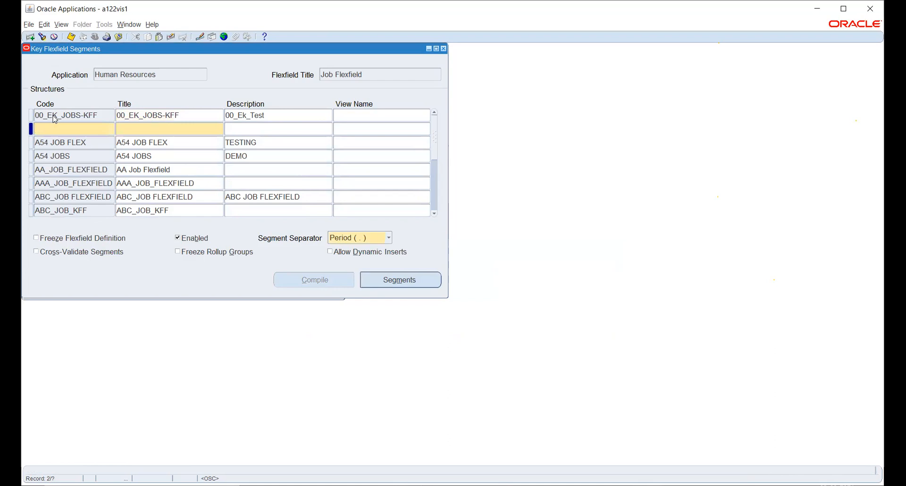
type("h")
key("BackSpace")
type("HW_POSITION_KFF")
triple_click(51, 129)
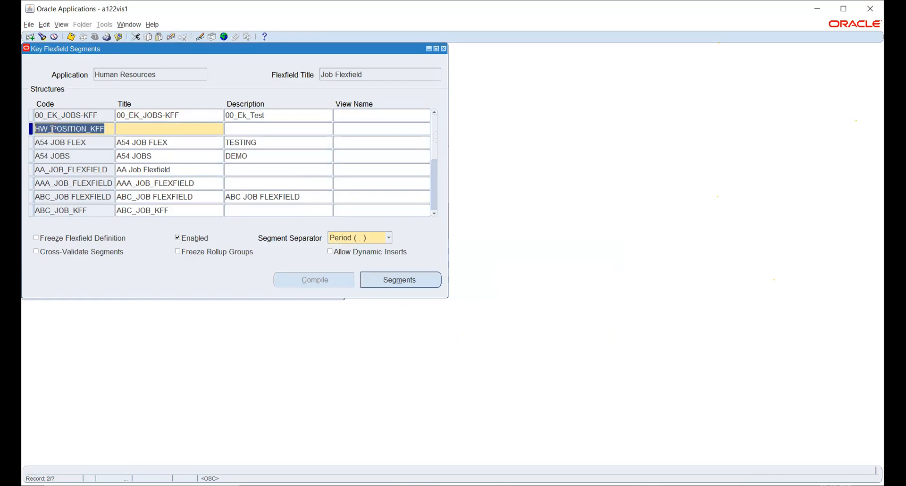
key("Tab")
key("ctrl+c")
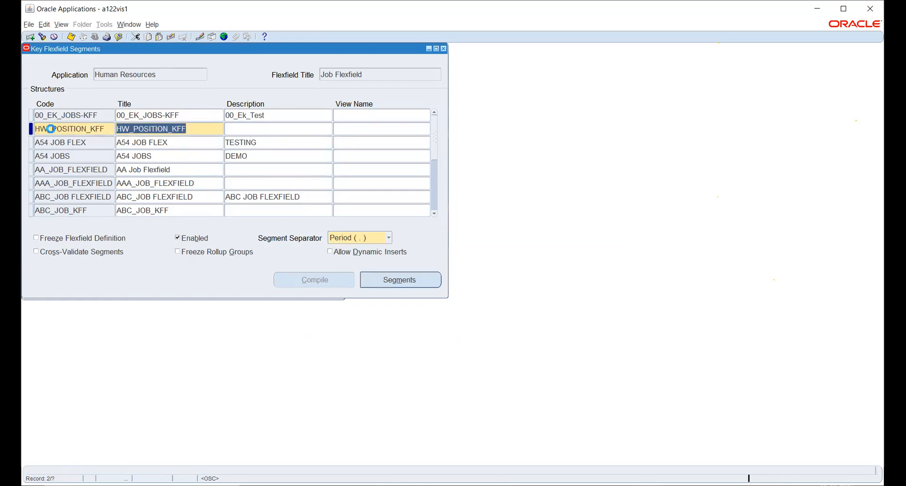
key("Tab")
key("ctrl+v")
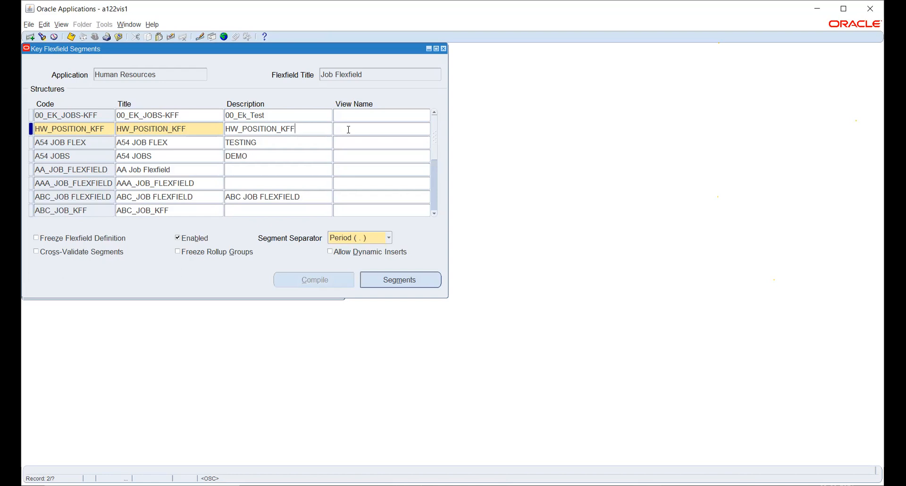
left_click(348, 129)
left_click(383, 281)
left_click(460, 65)
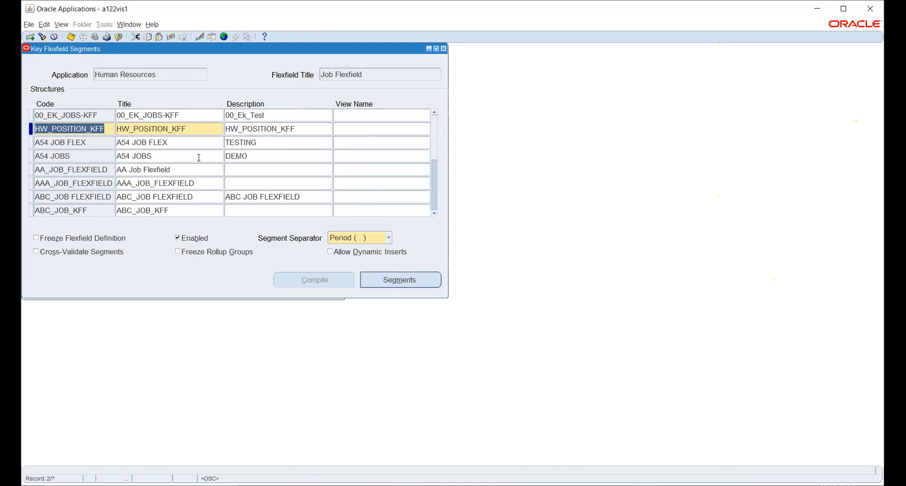
Step: Add segment 1 to the HW_POSITION_KFF structure, named JOB CODE and using column SEGMENT1, without a value set
left_click(427, 282)
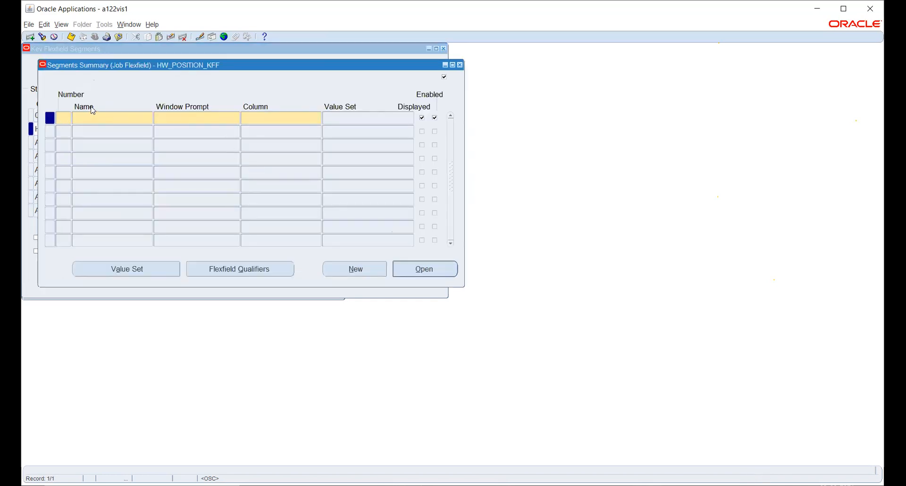
type("1")
key("Tab")
type("JOB CODE")
key("Tab")
key("Tab")
type("SEGMENT1")
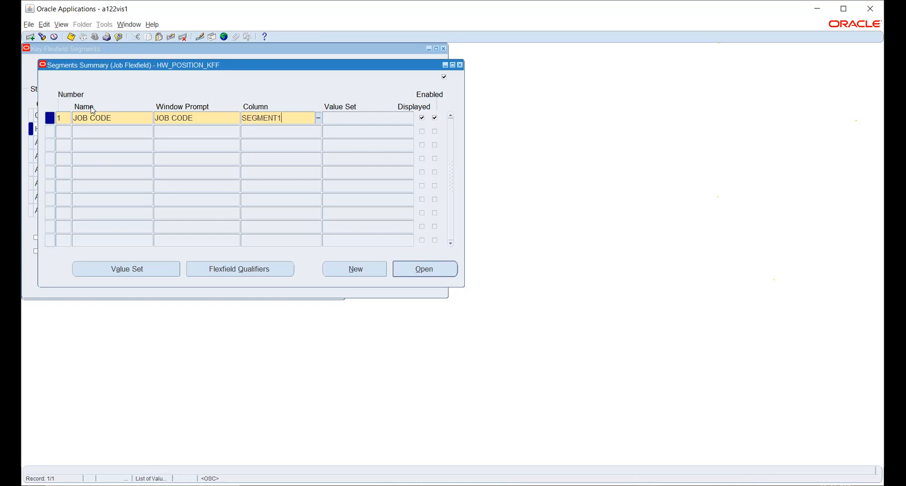
key("Tab")
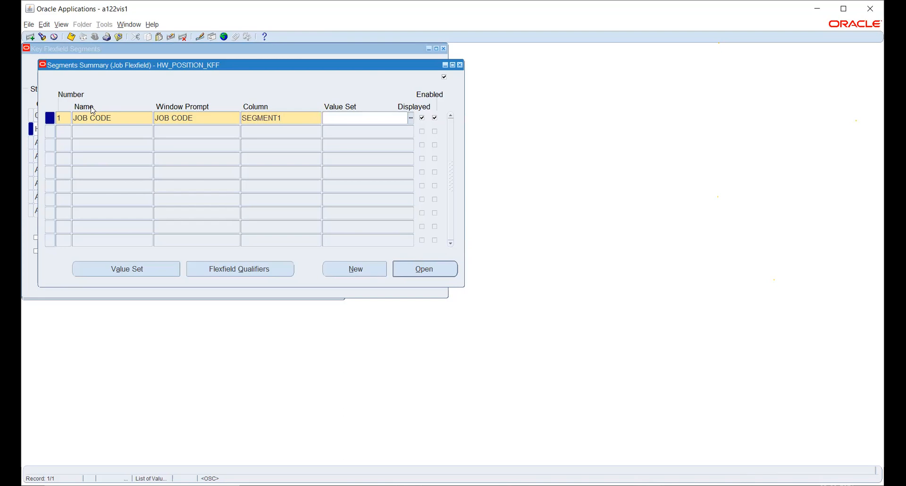
key("ctrl+s")
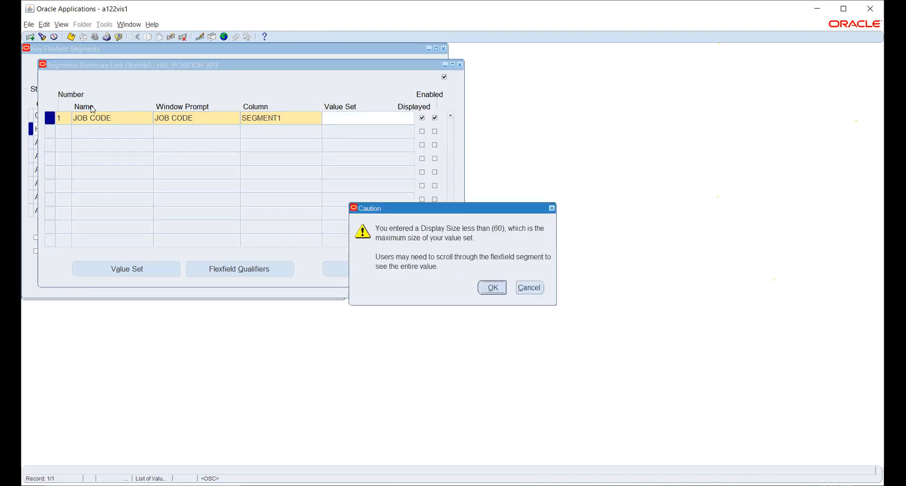
left_click(493, 288)
Step: Add segment 2 named JOB NAME, using column SEGMENT2 and no value set
type("2")
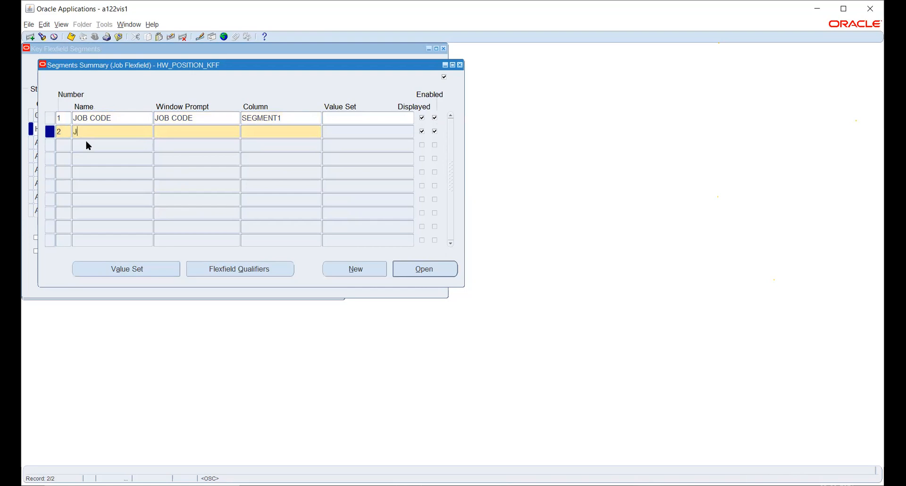
type("JOB NAME")
key("Tab")
key("Tab")
type("SEG")
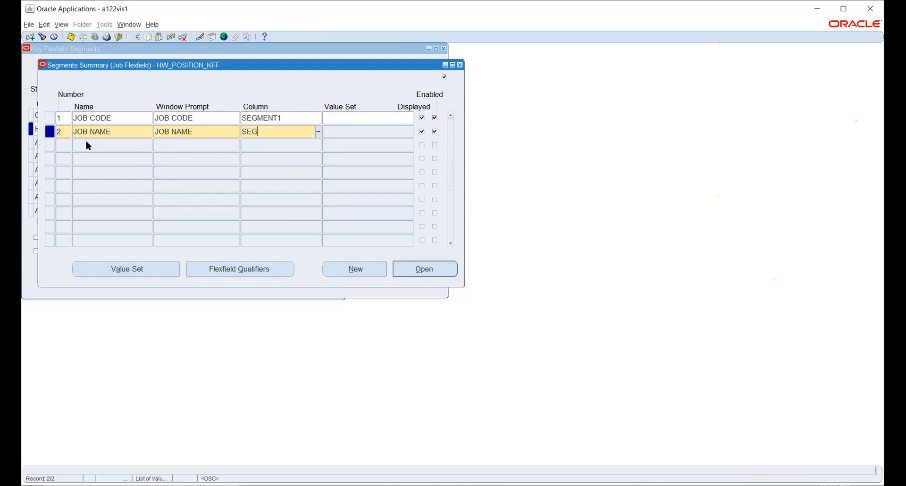
type("MENT 2")
key("Tab")
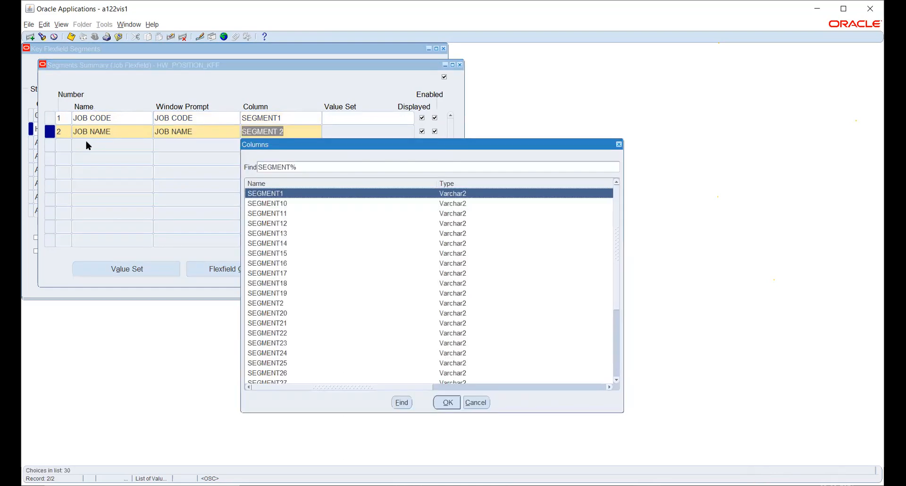
key("Down")
key("Down")
key("Down")
key("Down")
key("Down")
key("Down")
key("Down")
key("Down")
key("Down")
key("Down")
key("Down")
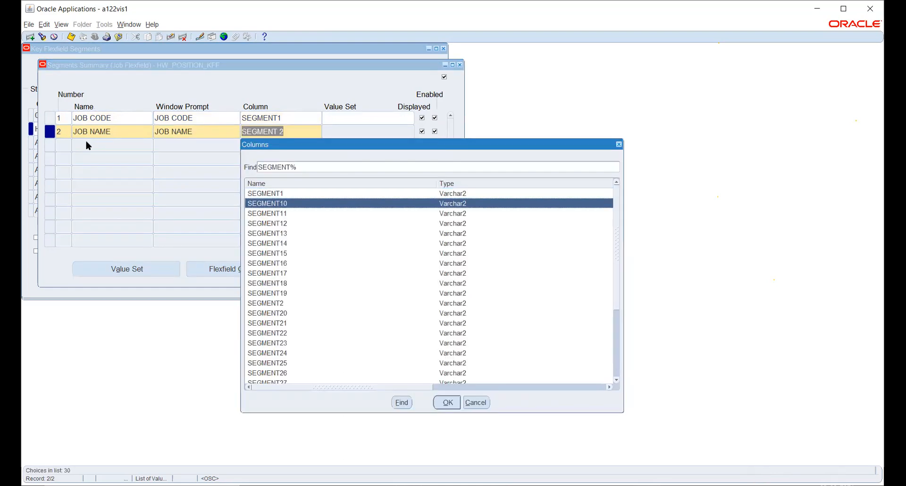
key("Return")
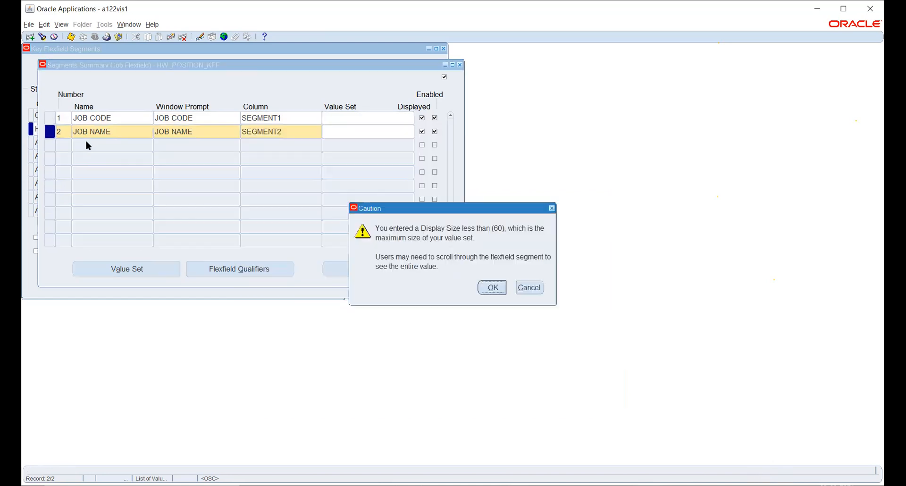
key("Return")
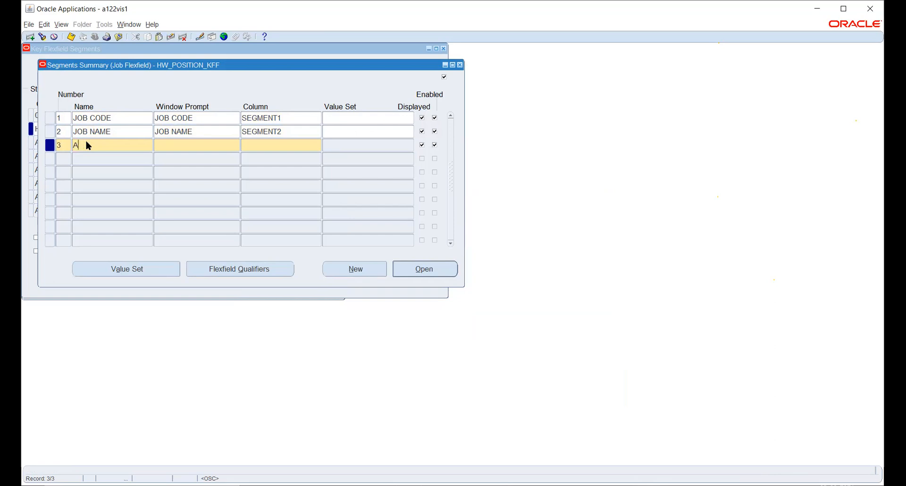
Step: Add segment 3 named IDENTITY NO, using column SEGMENT3 and no value set
type("ENTITY NO")
key("Tab")
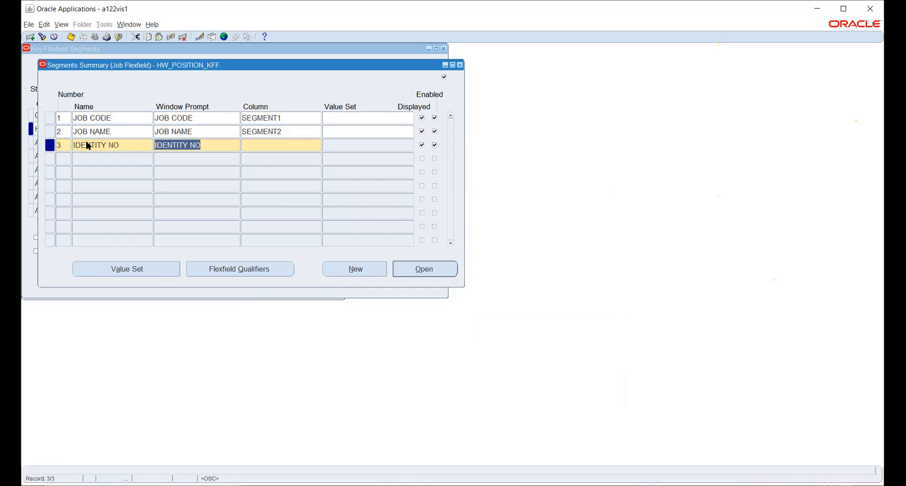
key("Tab")
type("SEG")
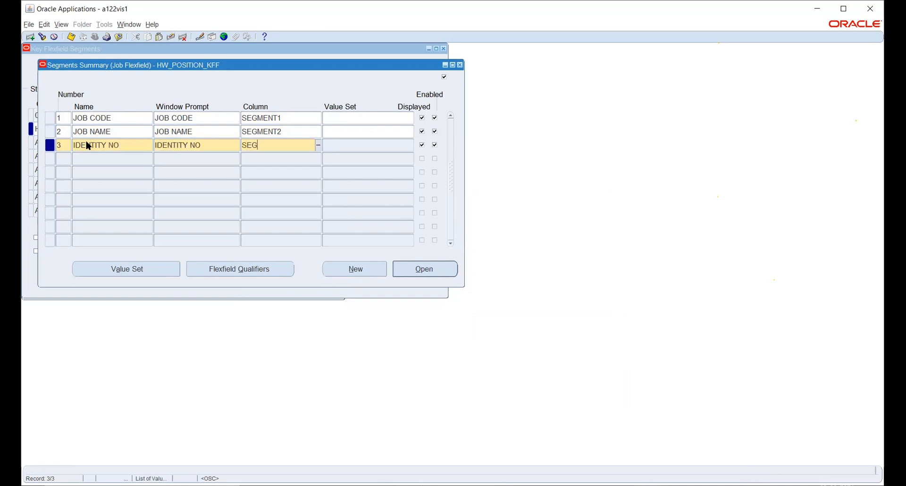
type("MENT3")
key("Tab")
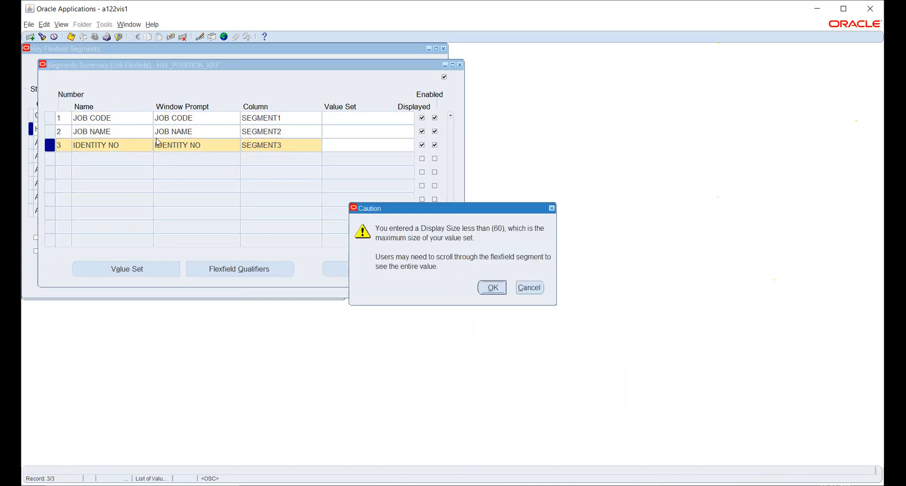
left_click(493, 288)
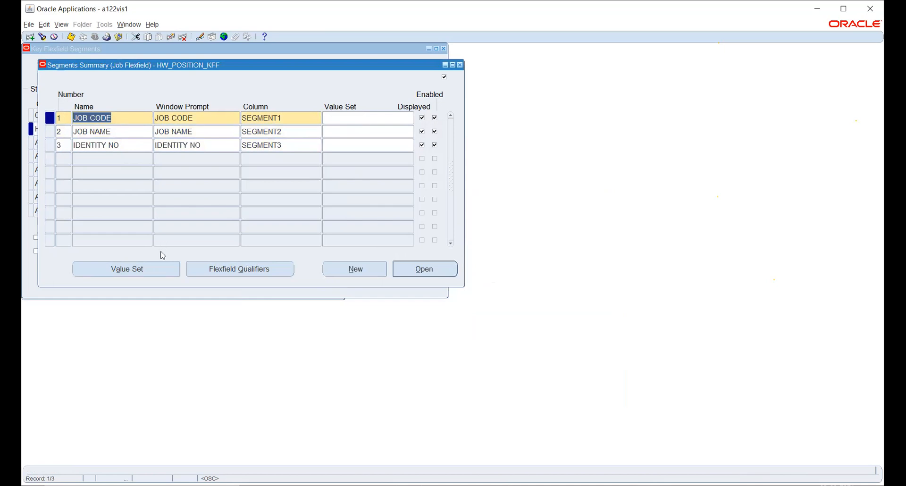
Step: Start a new value set with JOB CODE as both its name and description
left_click(121, 273)
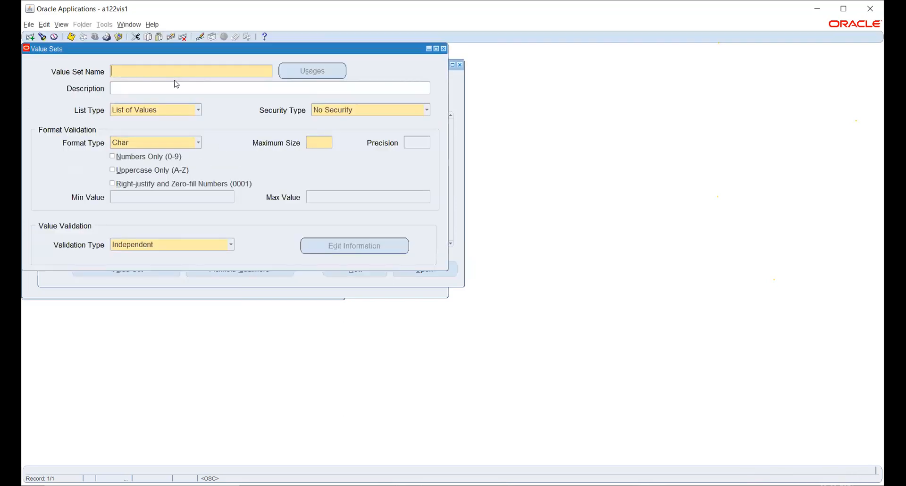
type("JOB CODE")
left_click(176, 86)
type("JOB CODE")
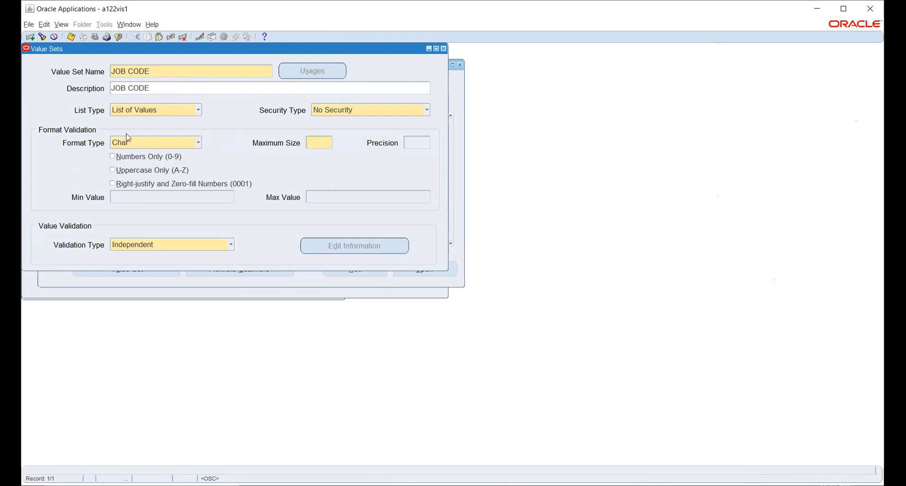
Step: Choose List of Values as the JOB CODE value set's list type and Non-Hierarchical Security as its security type
left_click(115, 113)
left_click(139, 110)
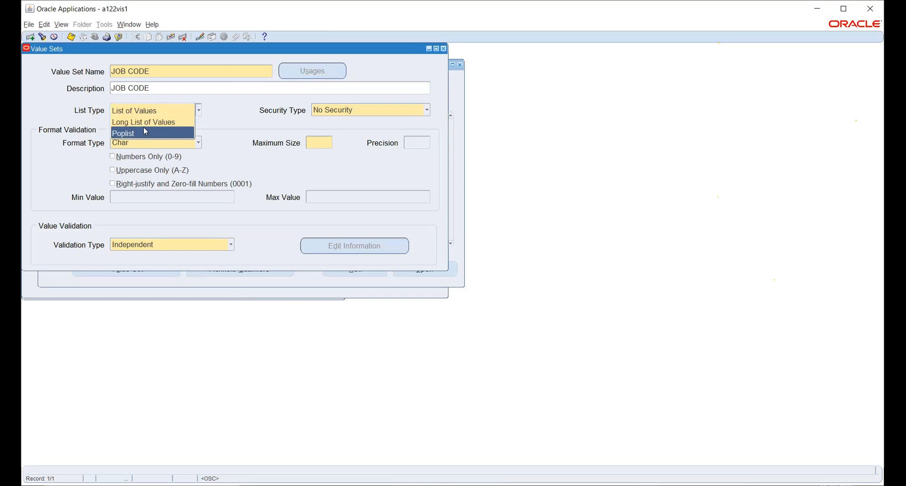
key("Up")
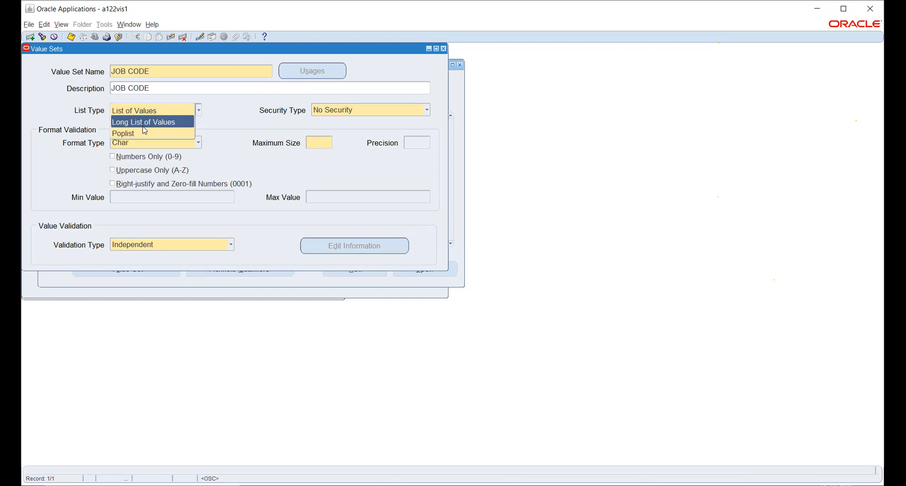
key("Up")
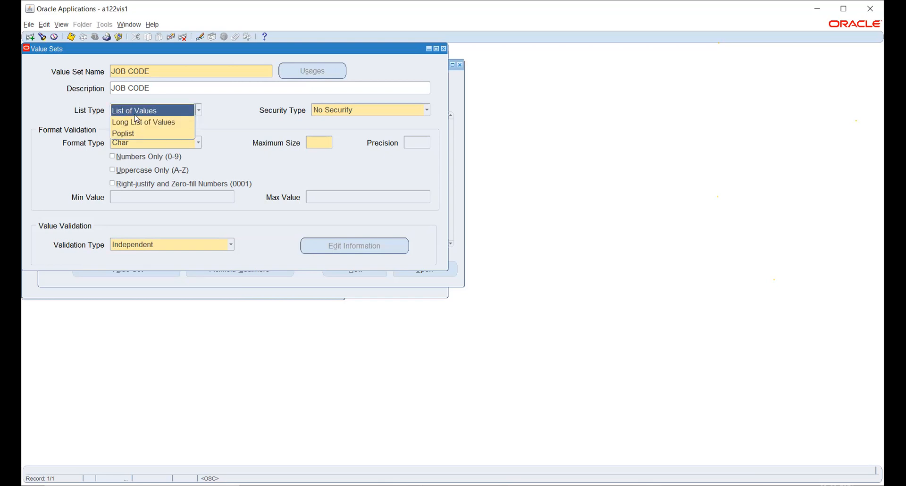
key("Down")
key("Down")
left_click(138, 113)
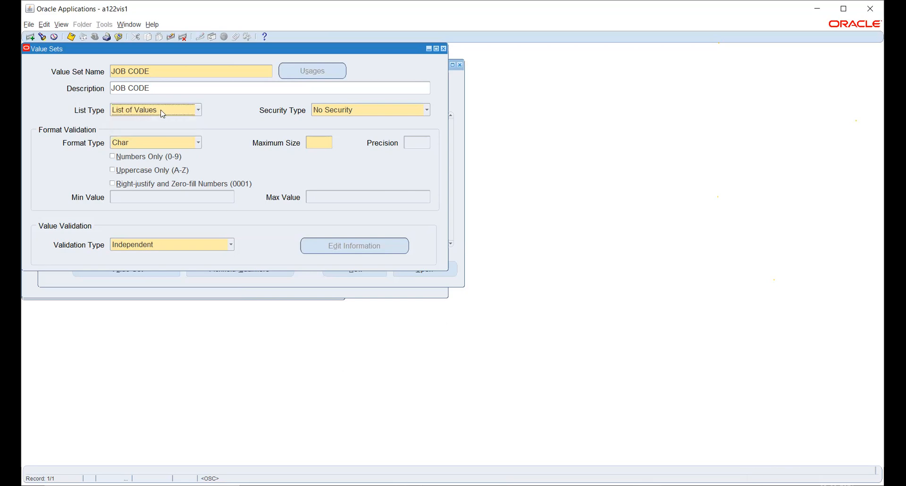
left_click(338, 115)
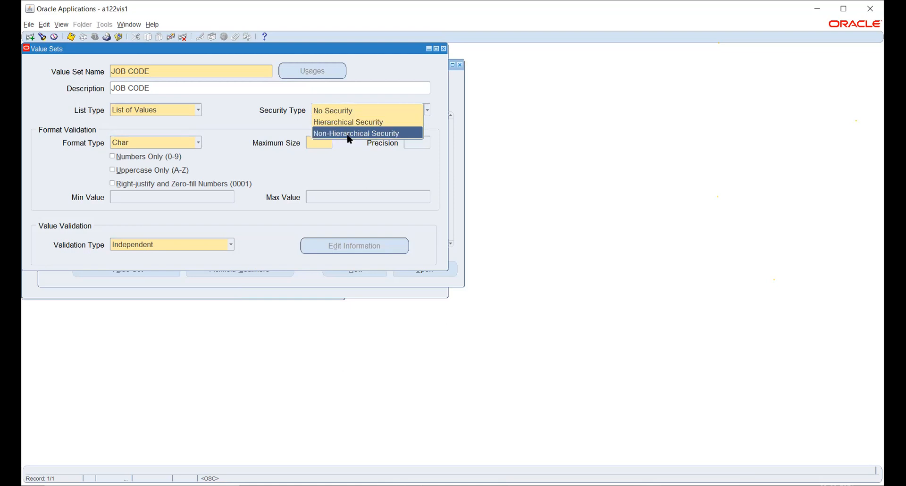
left_click(333, 134)
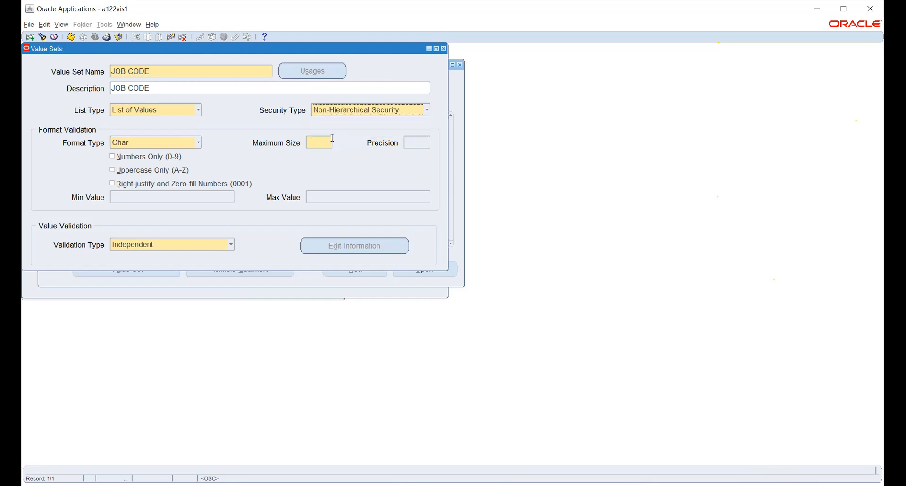
Step: Give the JOB CODE value set format type Char, maximum size 6 and validation type Independent, and save it
left_click(128, 143)
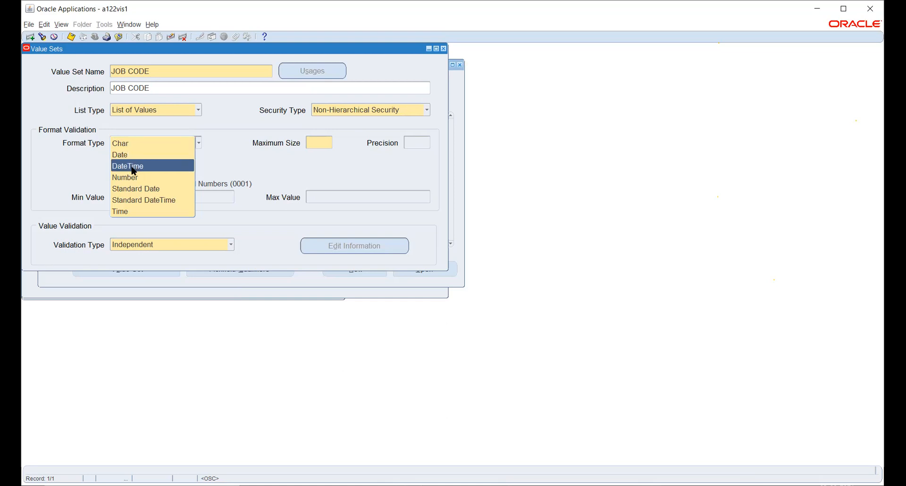
left_click(147, 144)
left_click(324, 143)
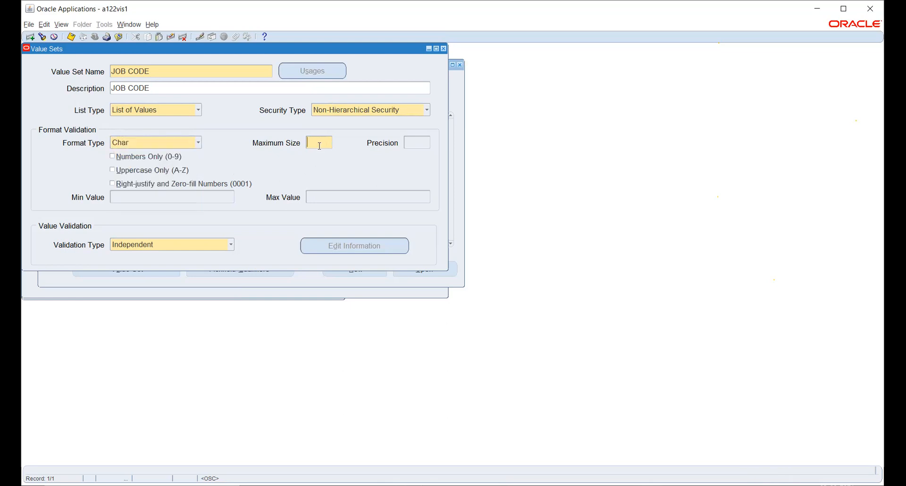
type("6")
left_click(146, 246)
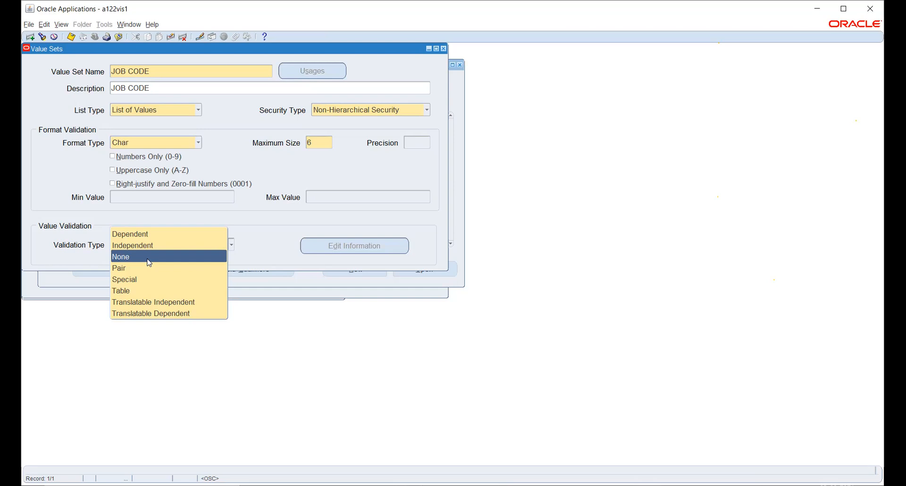
left_click(264, 224)
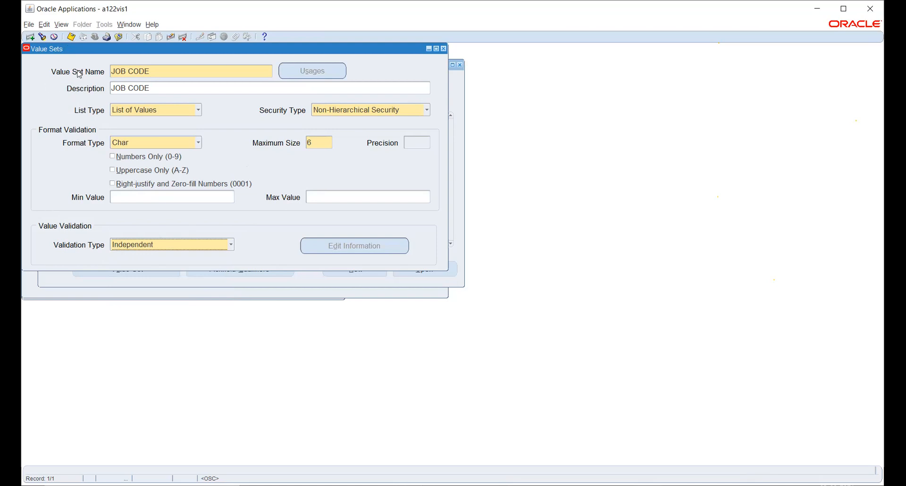
left_click(72, 40)
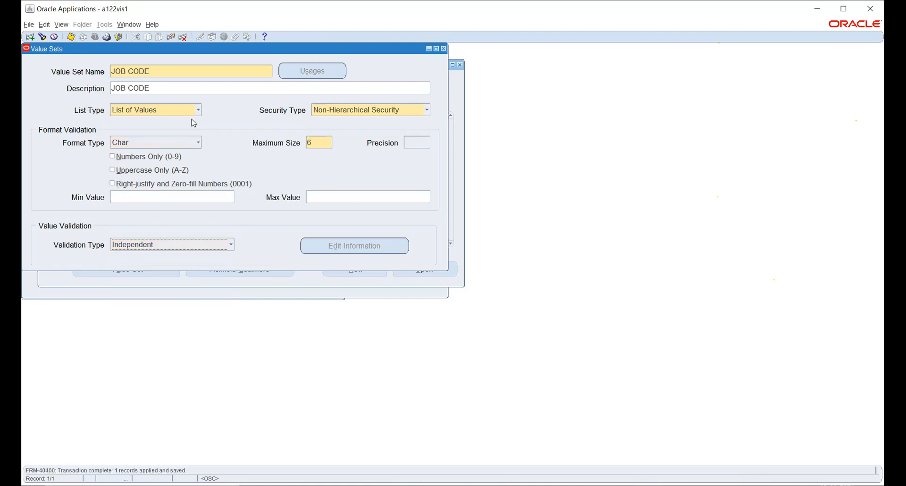
Step: Start another value set named after segment 2, with JOB NAME as both name and description
left_click_drag(129, 52, 364, 66)
left_click(118, 131)
key("ctrl+c")
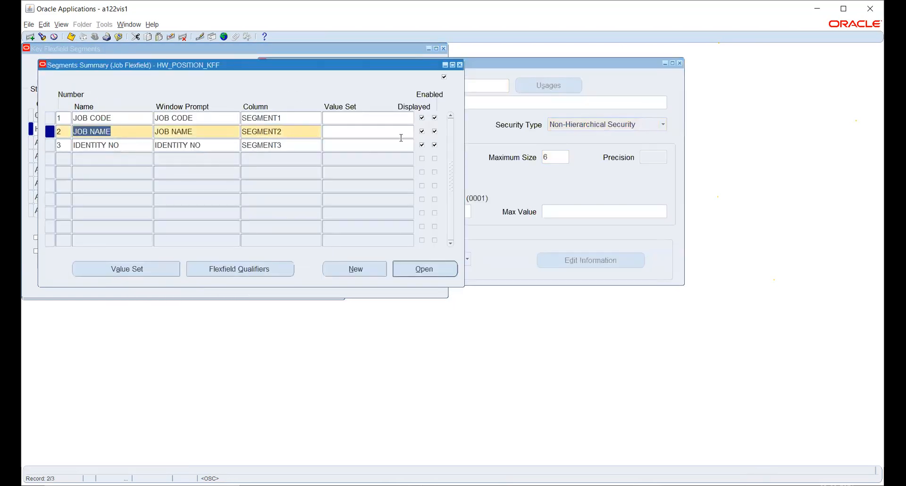
left_click(557, 63)
left_click(389, 87)
left_click(30, 36)
key("ctrl+v")
left_click(378, 103)
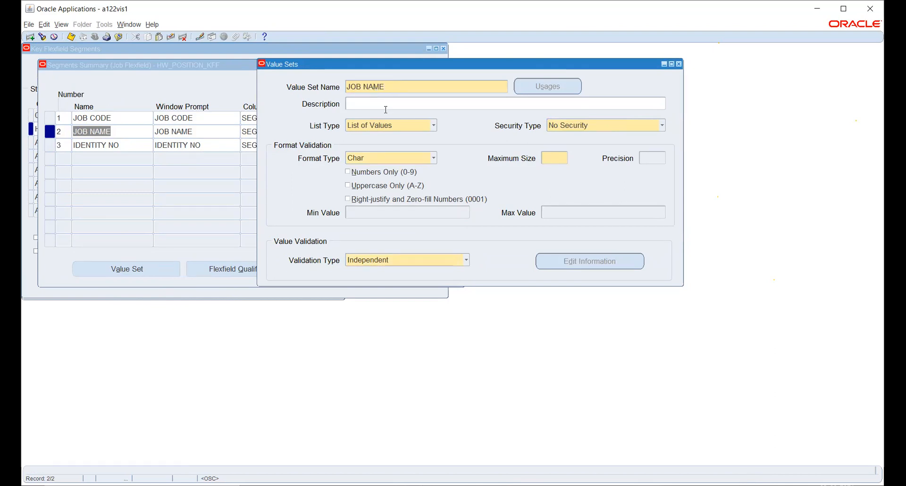
key("ctrl+v")
Step: Set the JOB NAME value set to Non-Hierarchical Security with a maximum size of 6, and save it
left_click(573, 126)
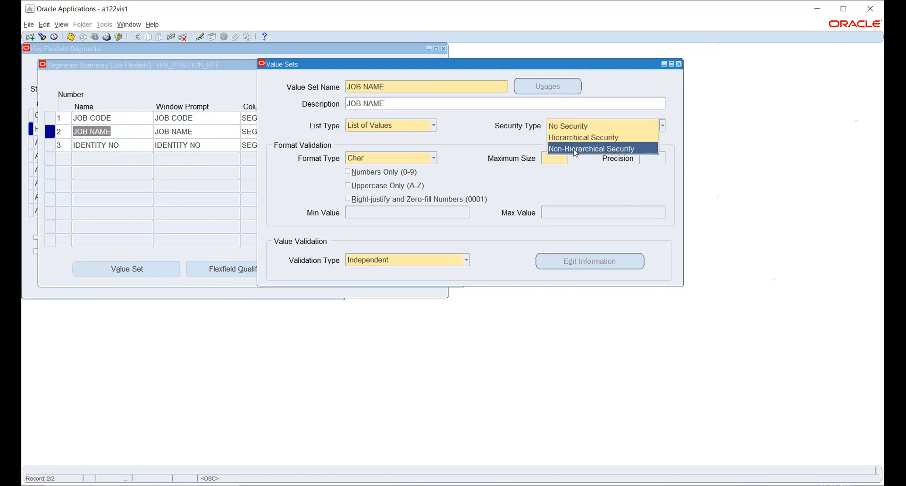
left_click(568, 149)
left_click(548, 158)
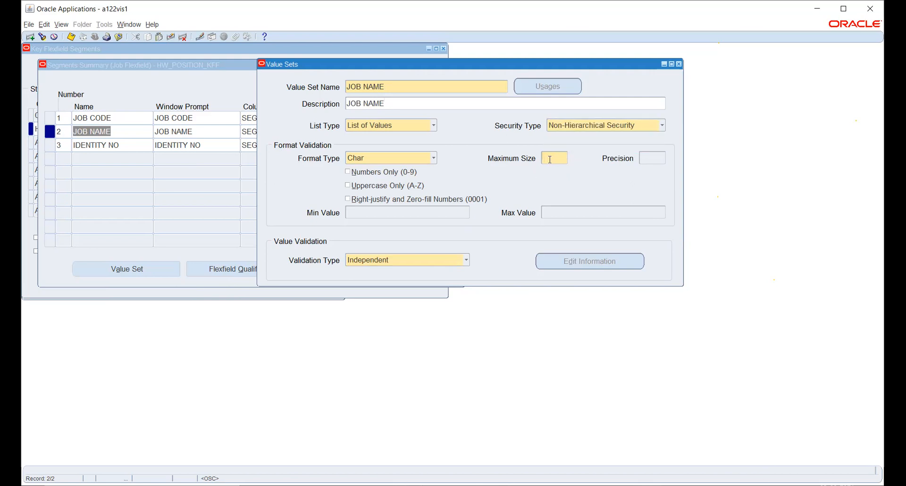
type("6")
key("ctrl+s")
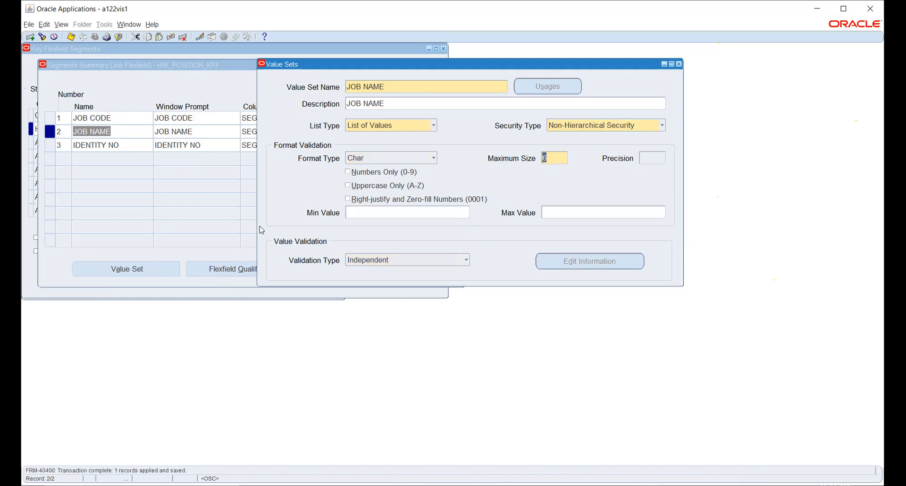
Step: Start a third value set named after segment 3, with IDENTITY NO as both name and description
left_click(131, 145)
key("ctrl+c")
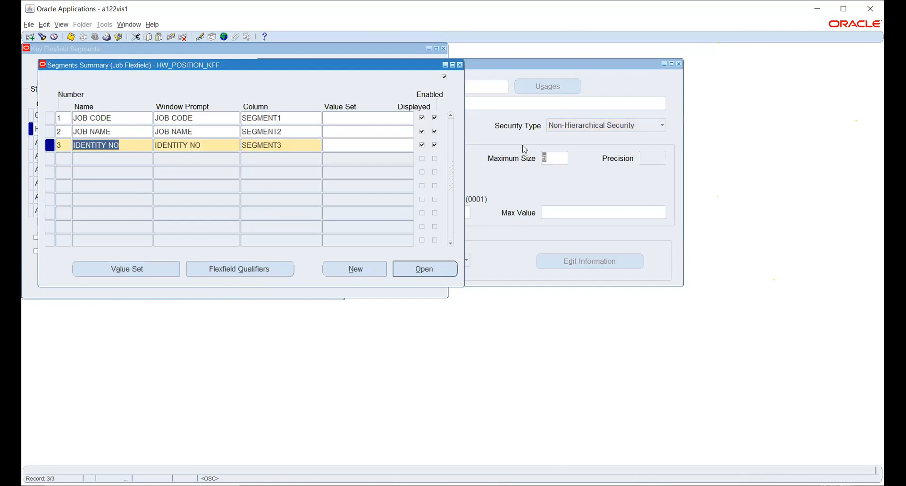
left_click(504, 142)
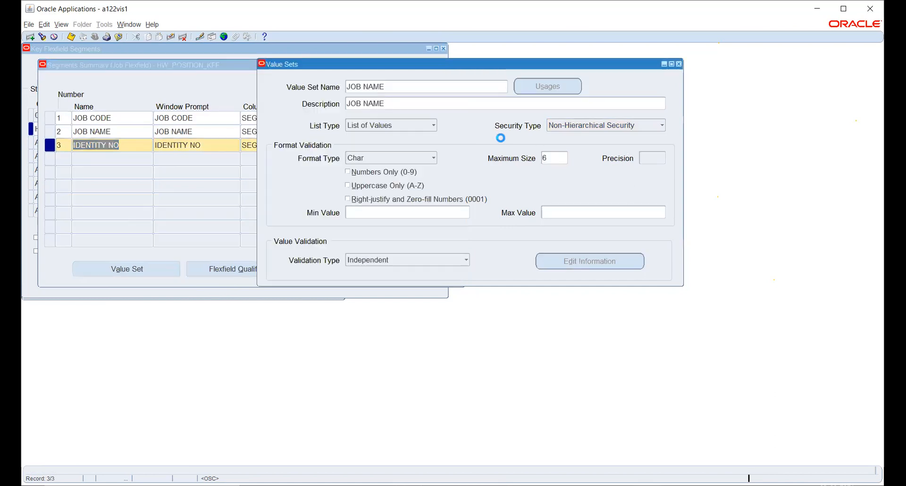
left_click(406, 85)
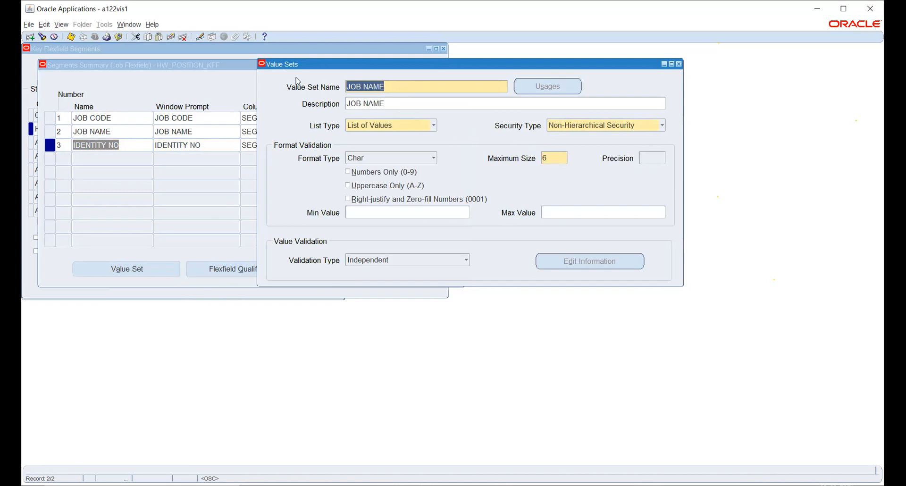
left_click(30, 37)
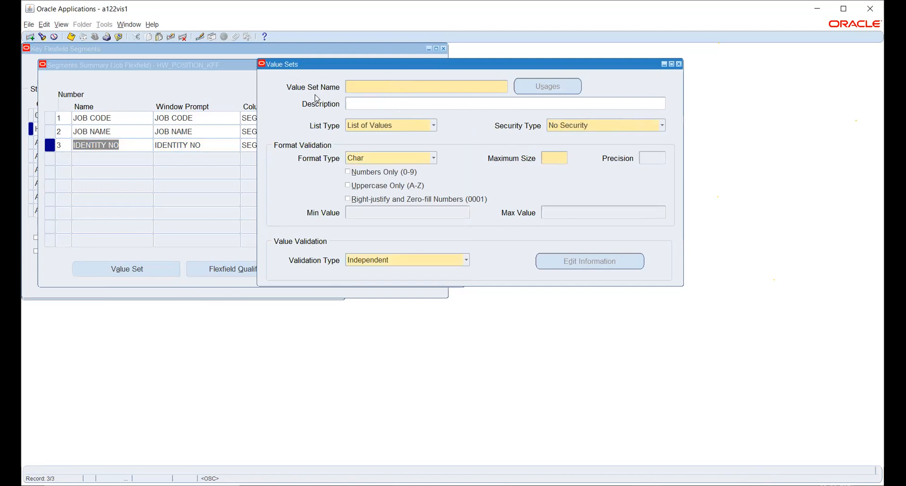
key("ctrl+v")
key("Tab")
key("ctrl+v")
key("Tab")
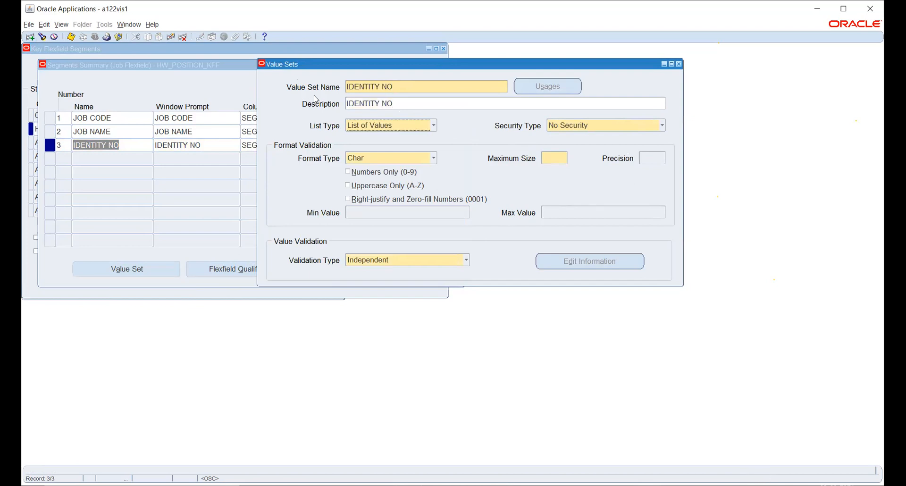
Step: Set the IDENTITY NO value set to Non-Hierarchical Security with maximum size 6, save it and close the value set definitions
left_click(562, 125)
left_click(563, 146)
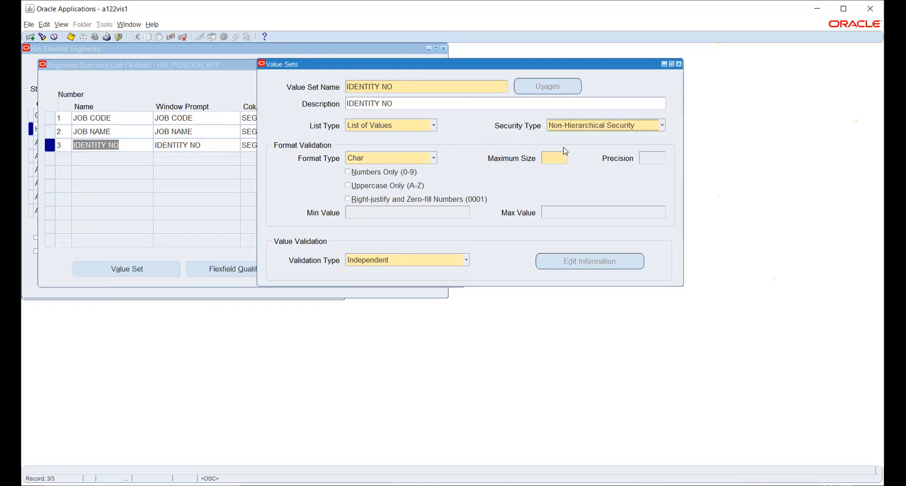
left_click(554, 158)
type("6")
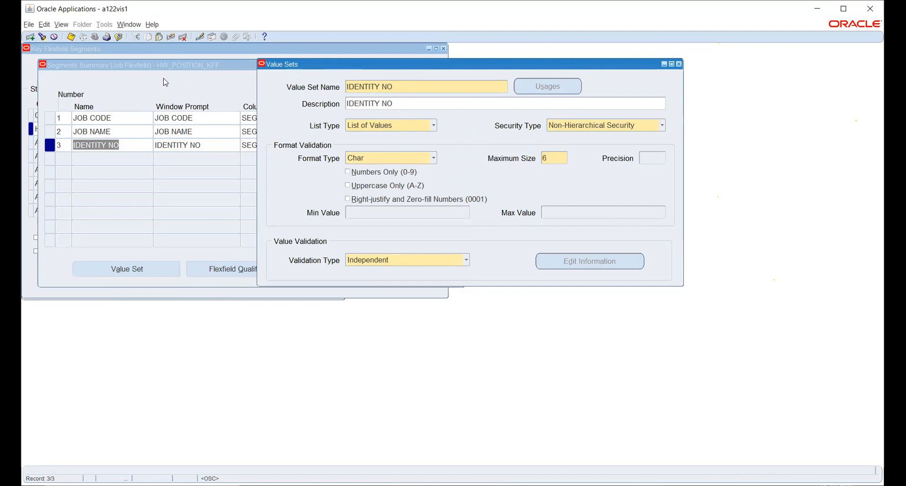
left_click(71, 37)
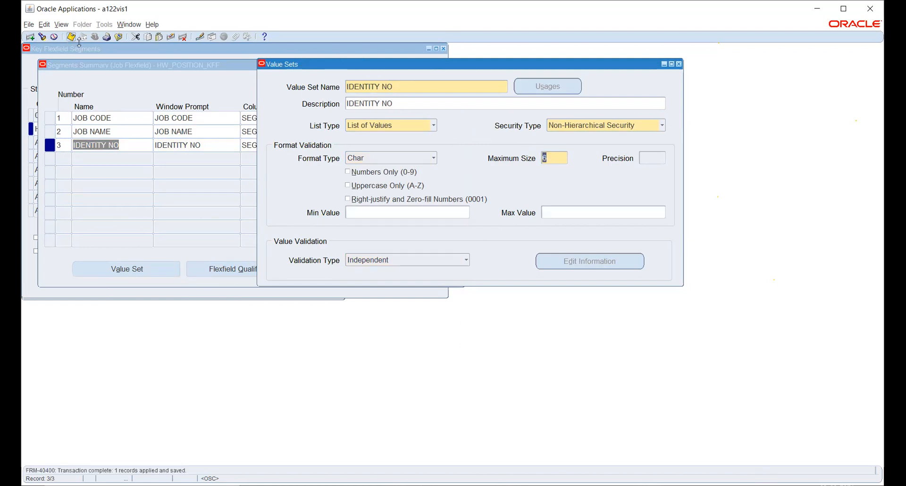
left_click(70, 37)
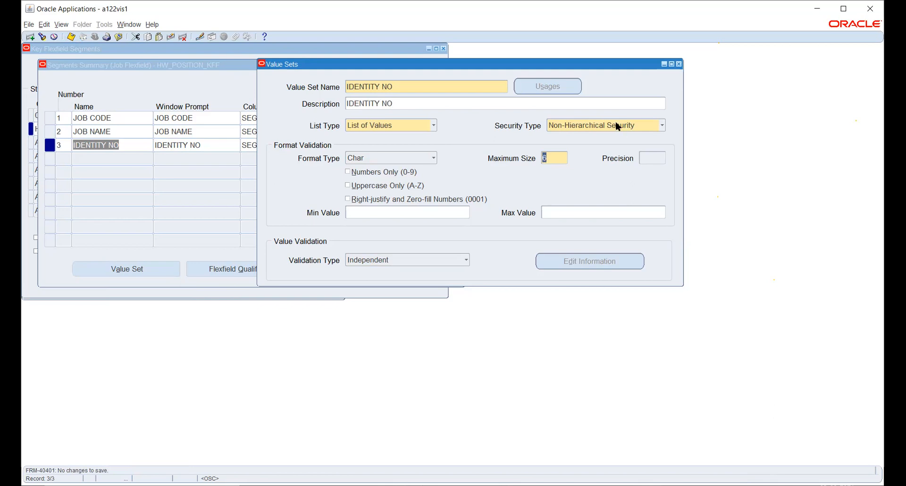
left_click(678, 63)
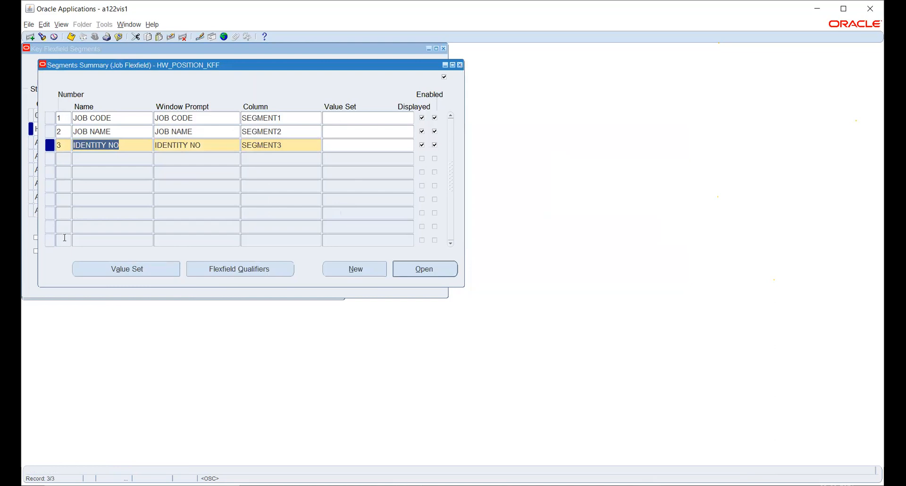
Step: Assign the JOB CODE value set to segment 1 and the JOB NAME value set to segment 2
left_click(380, 118)
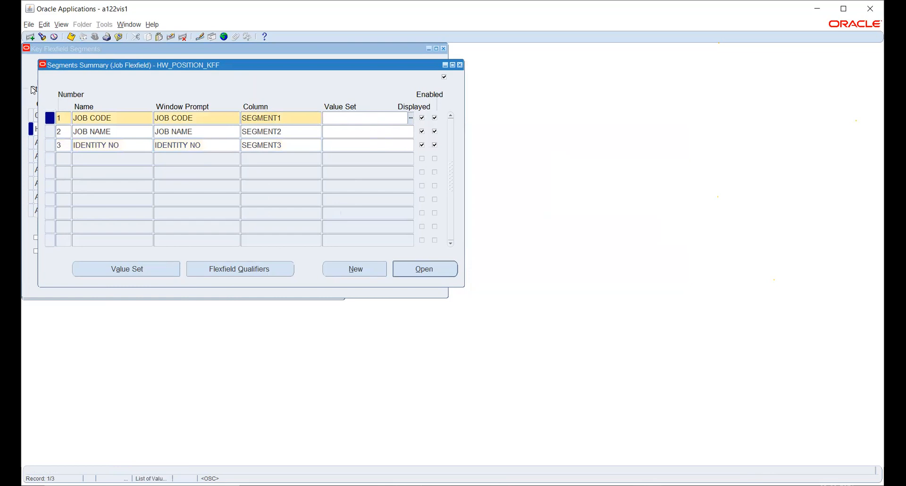
left_click(118, 116)
key("ctrl+c")
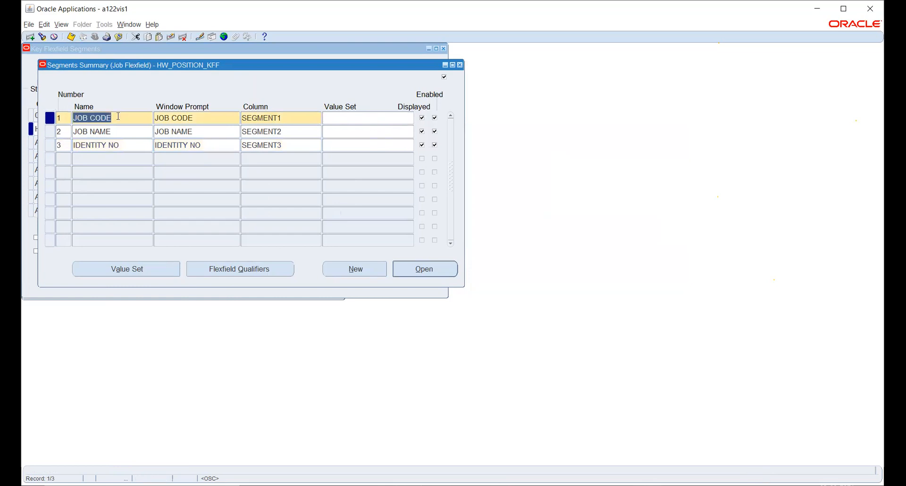
left_click(349, 117)
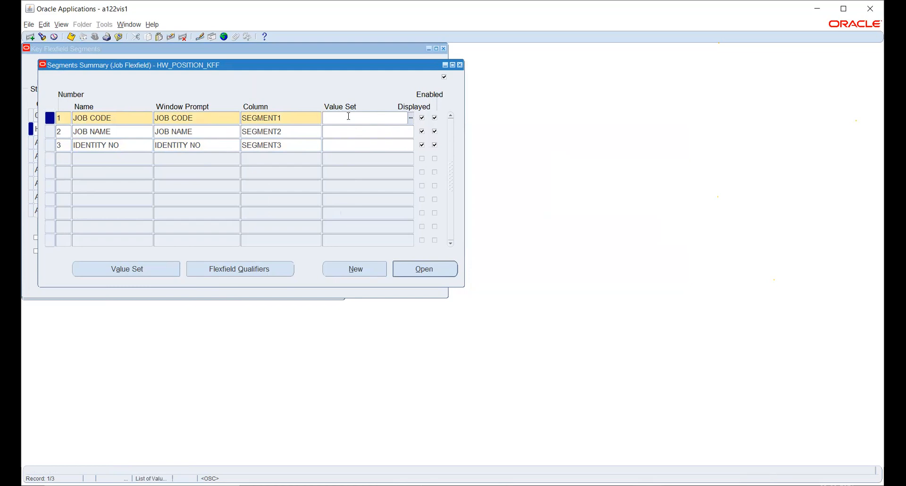
key("ctrl+v")
key("Tab")
left_click(119, 131)
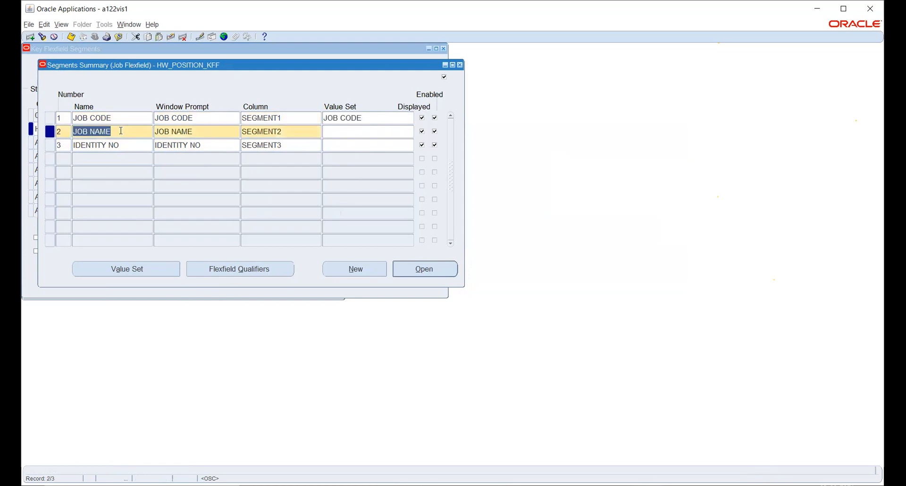
left_click(346, 130)
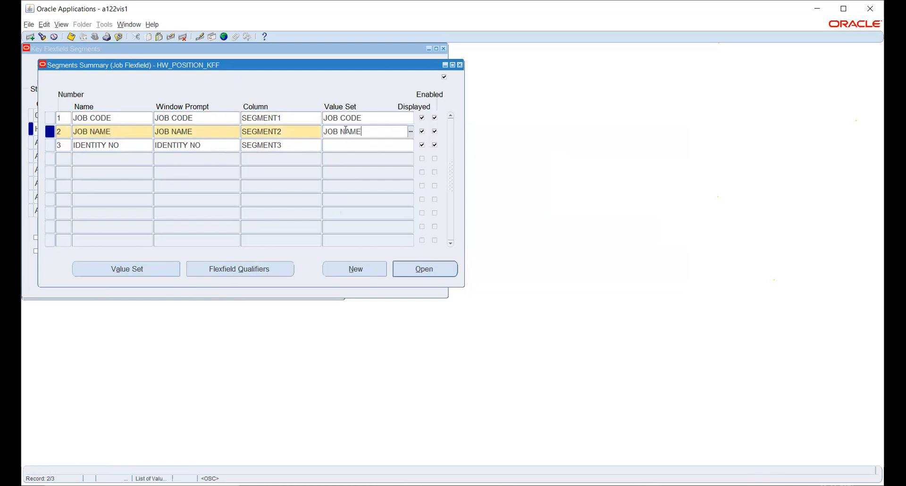
Step: Assign the IDENTITY NO value set to segment 3 and save the segment definitions
left_click(130, 144)
key("ctrl+c")
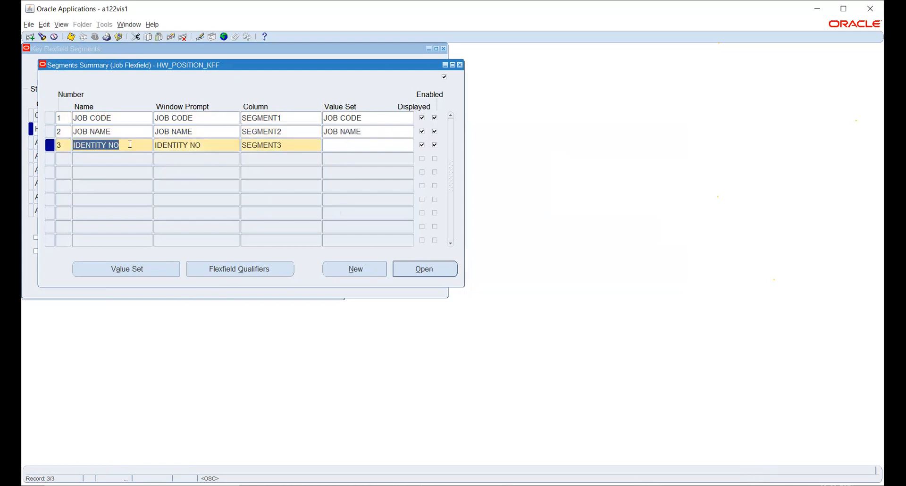
left_click(370, 144)
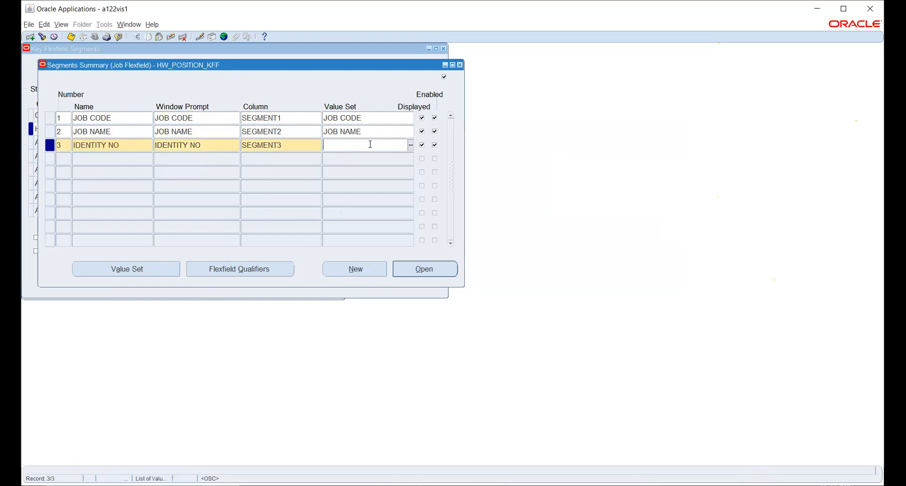
key("ctrl+v")
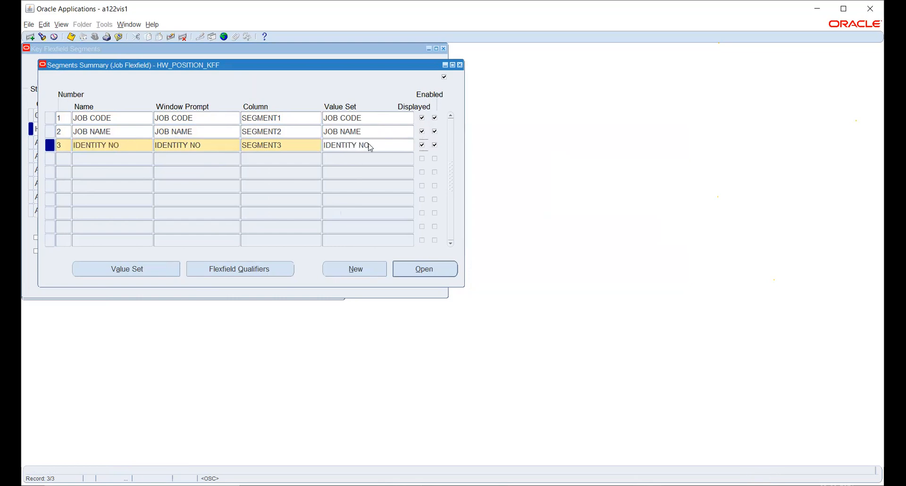
key("ctrl+s")
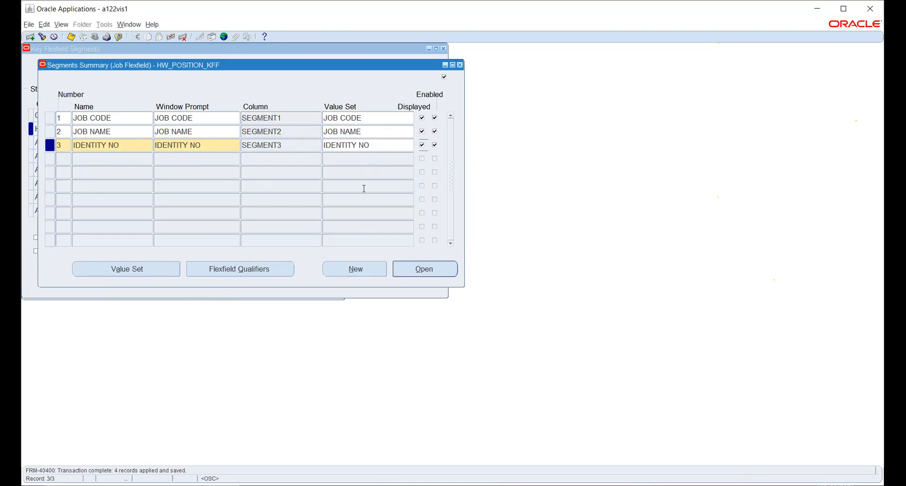
Step: Check the flexfield qualifiers of the IDENTITY NO segment, then save and close the segments summary
left_click(257, 265)
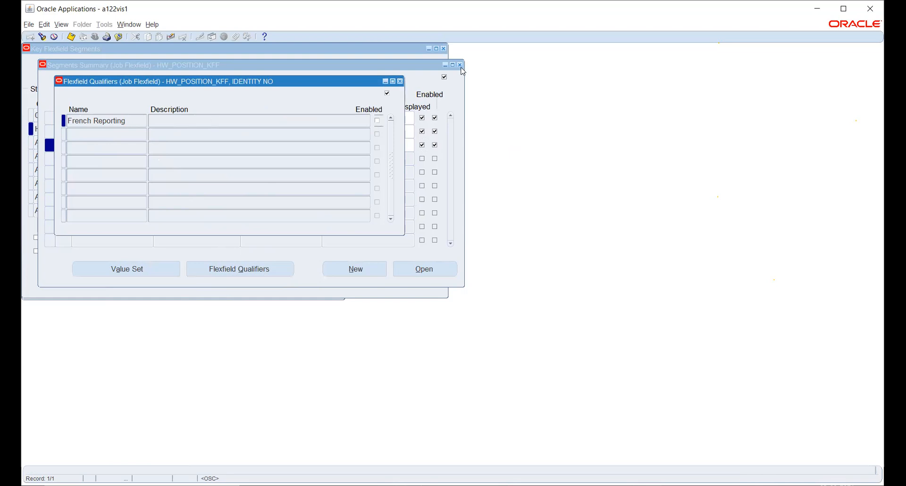
left_click(402, 82)
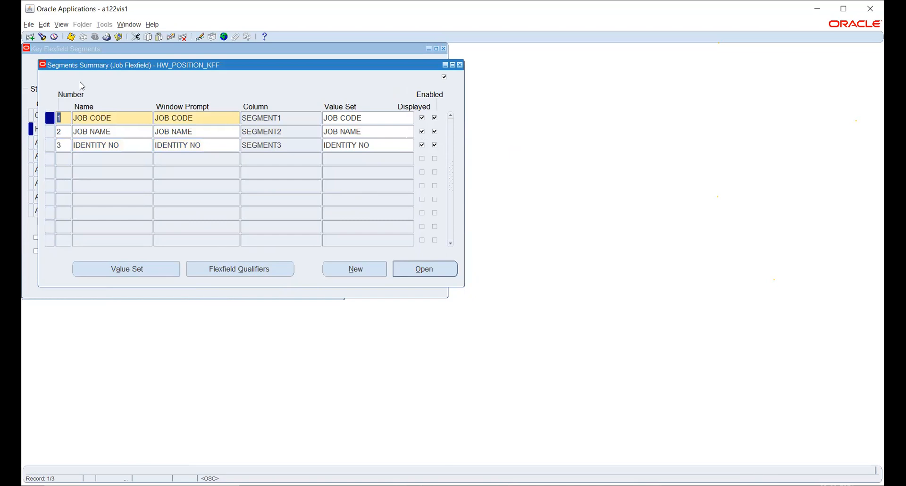
left_click(70, 37)
left_click(460, 65)
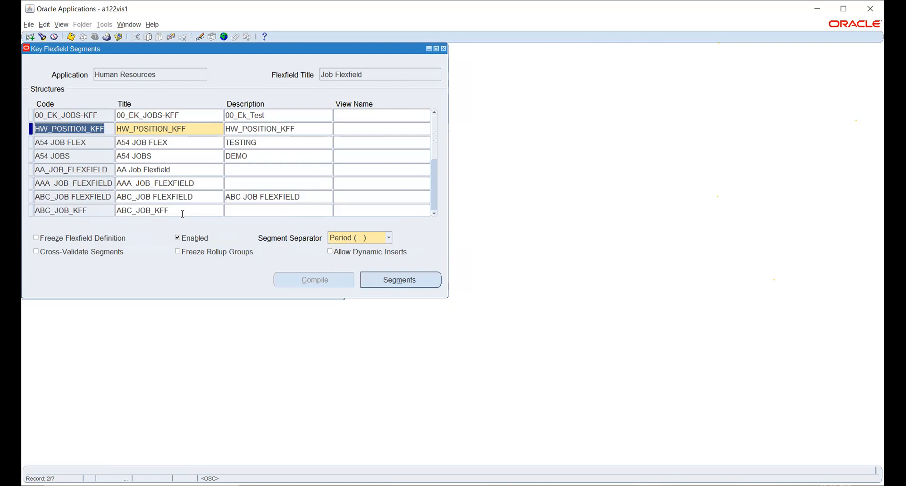
Step: Compile the HW_POSITION_KFF structure with dynamic inserts allowed and its flexfield definition frozen
left_click(340, 253)
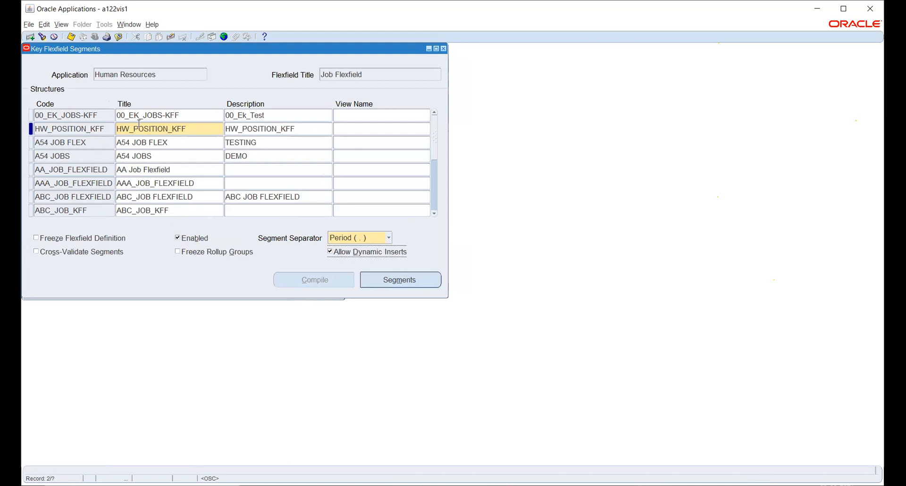
left_click(46, 237)
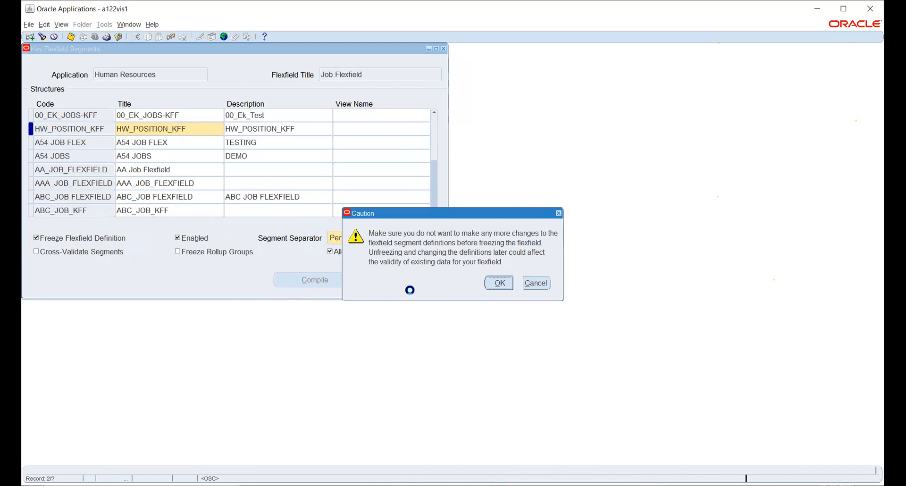
left_click(498, 282)
left_click(315, 281)
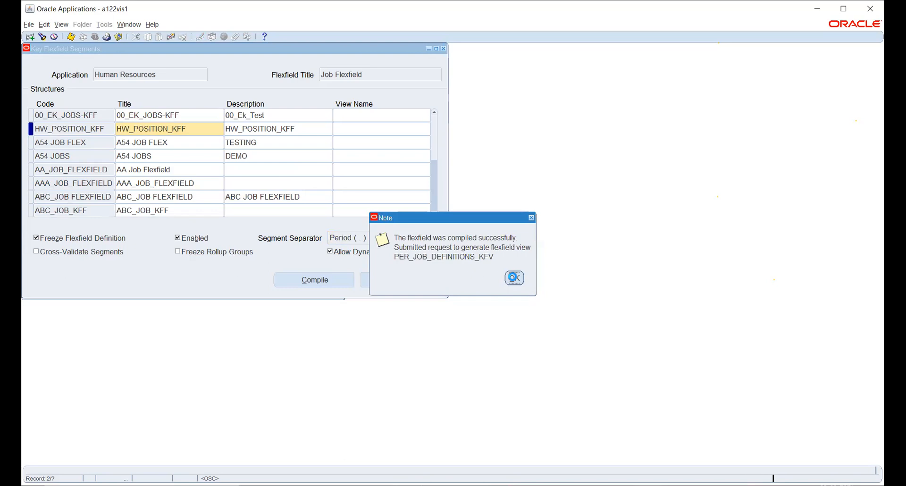
left_click(513, 278)
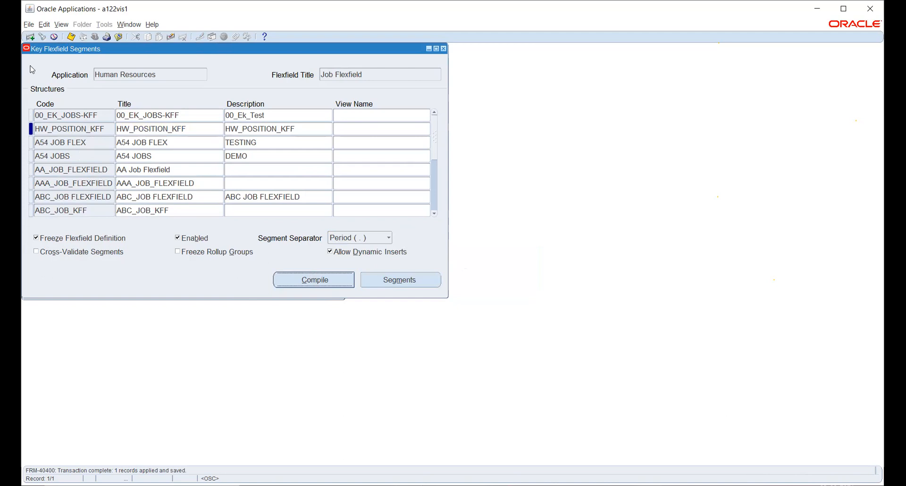
left_click(61, 24)
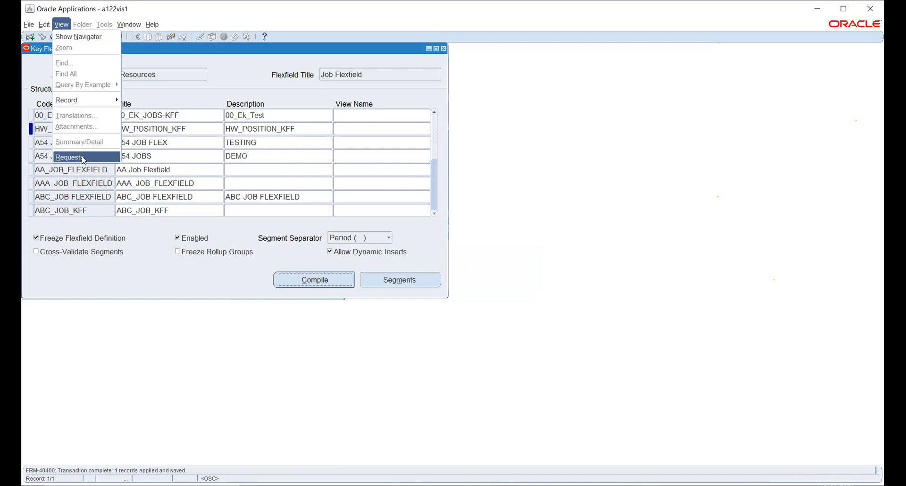
left_click(106, 277)
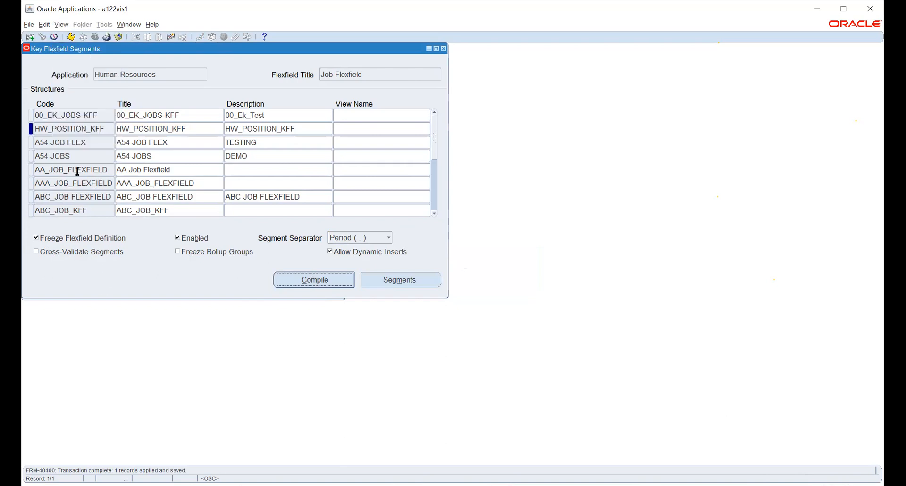
double_click(83, 132)
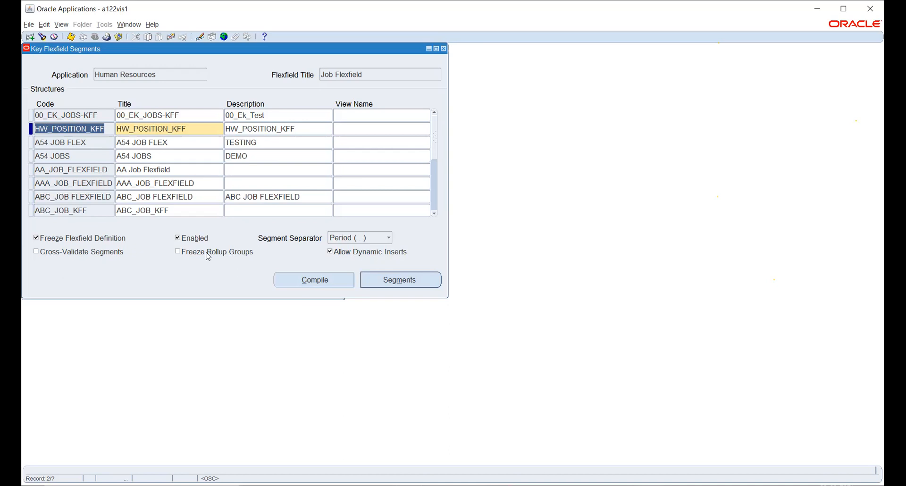
Step: Check the Flexfield View Generator entry among all submitted requests, then close the requests and key flexfield segments windows
left_click(61, 24)
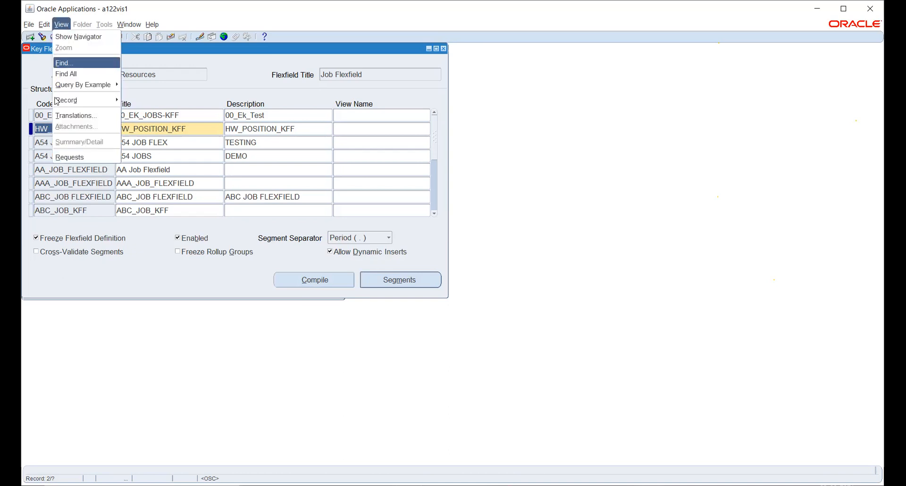
left_click(75, 158)
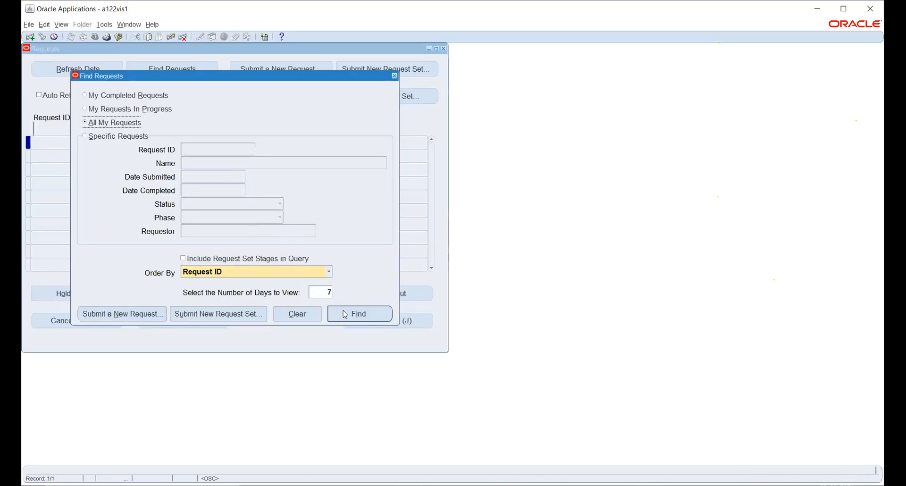
key("Return")
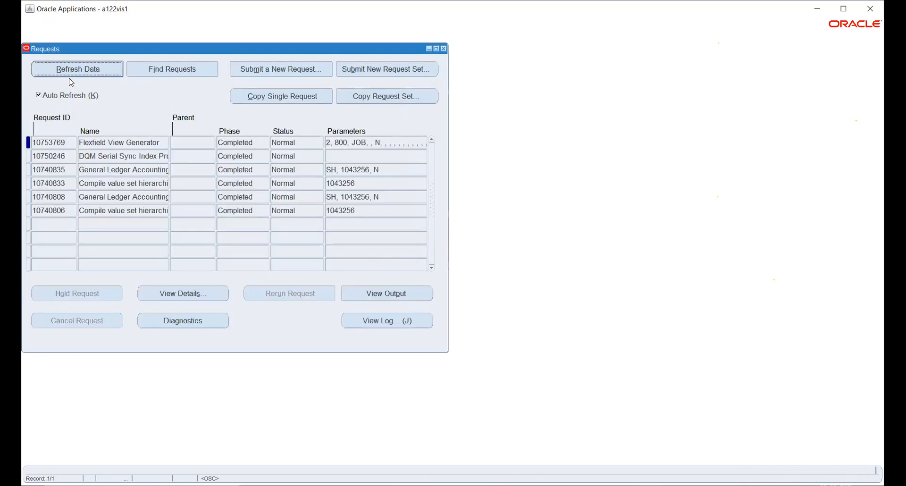
double_click(106, 143)
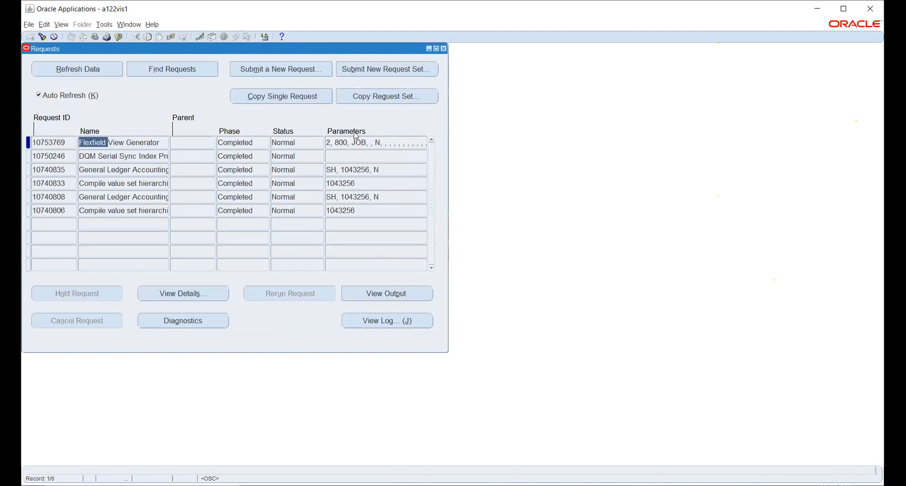
left_click(443, 49)
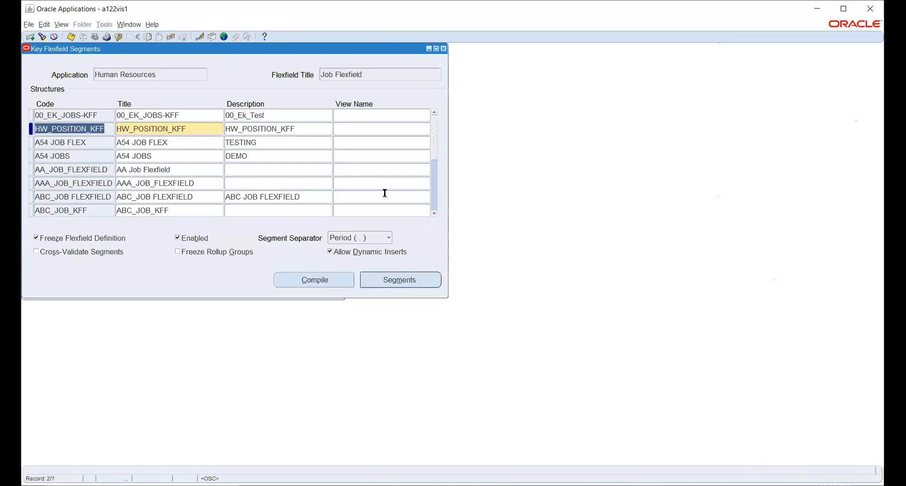
left_click(444, 48)
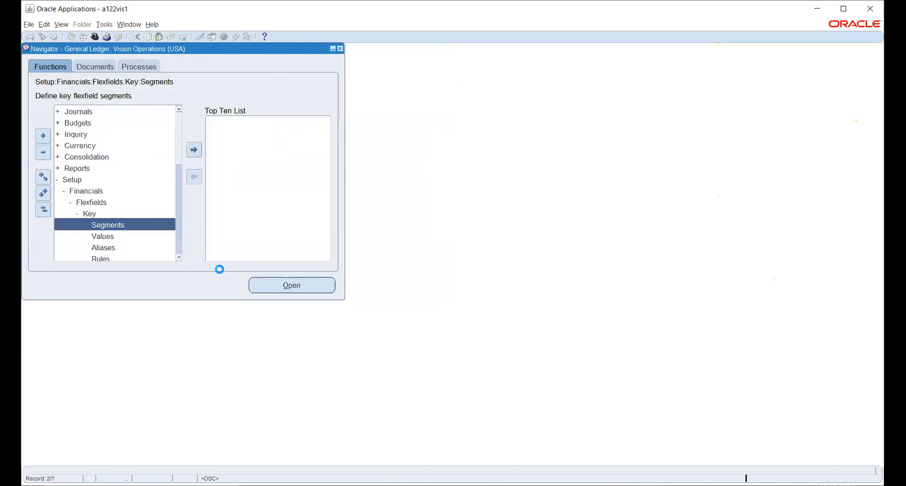
left_click(106, 236)
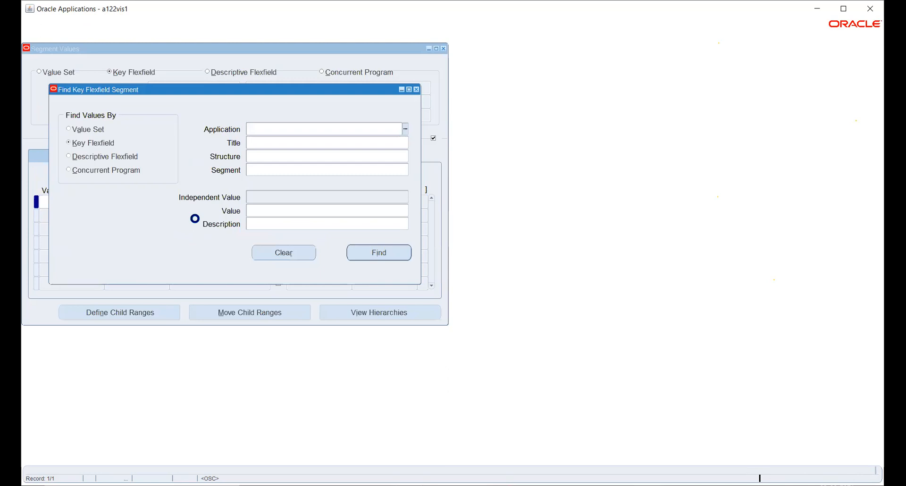
type("HUM")
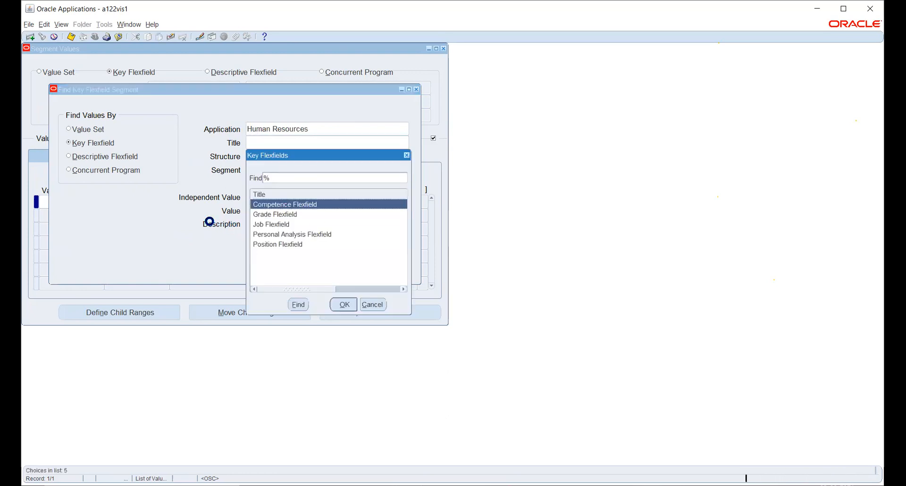
left_click(280, 225)
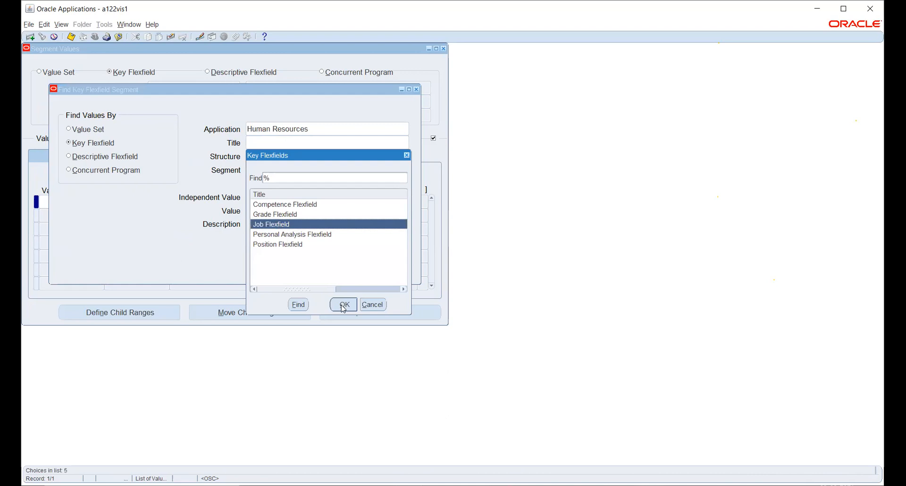
left_click(344, 304)
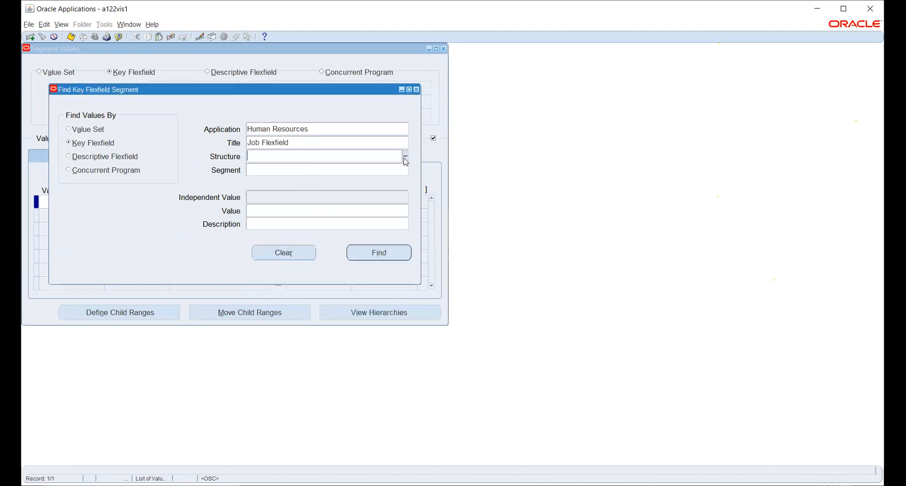
type("HW")
left_click(405, 157)
left_click(344, 142)
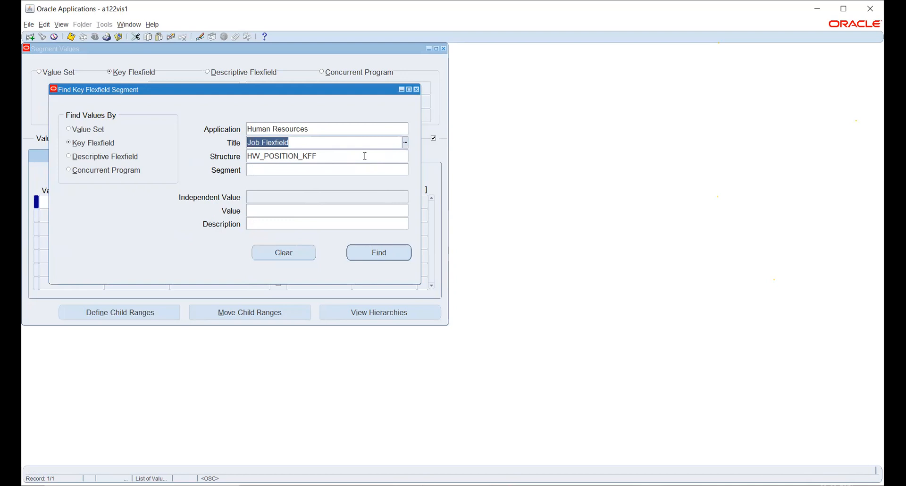
left_click(417, 89)
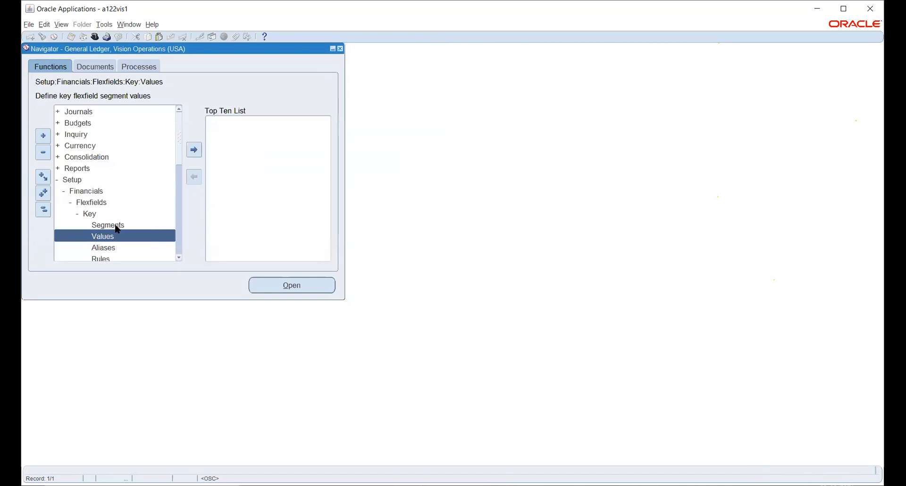
Step: Look up the HW_POSITION_KFF structure under the Human Resources Job Flexfield in the key flexfield segments
double_click(116, 224)
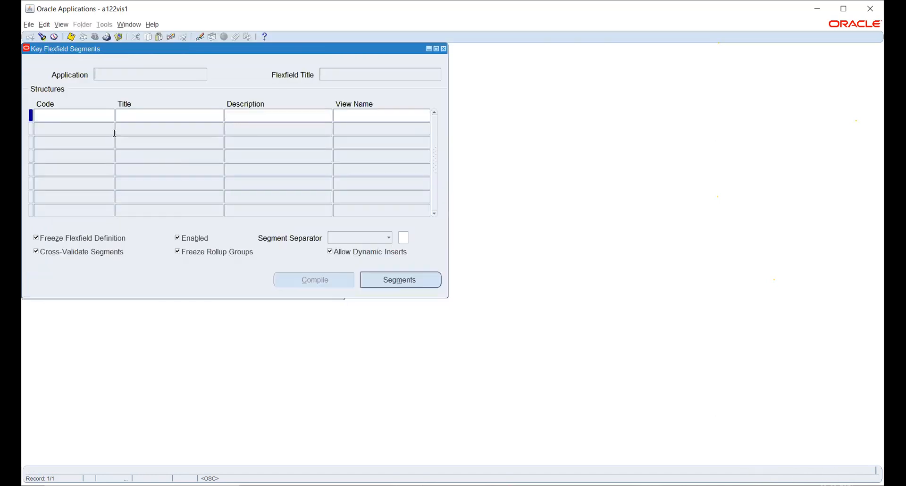
left_click(43, 37)
type("human Resources%")
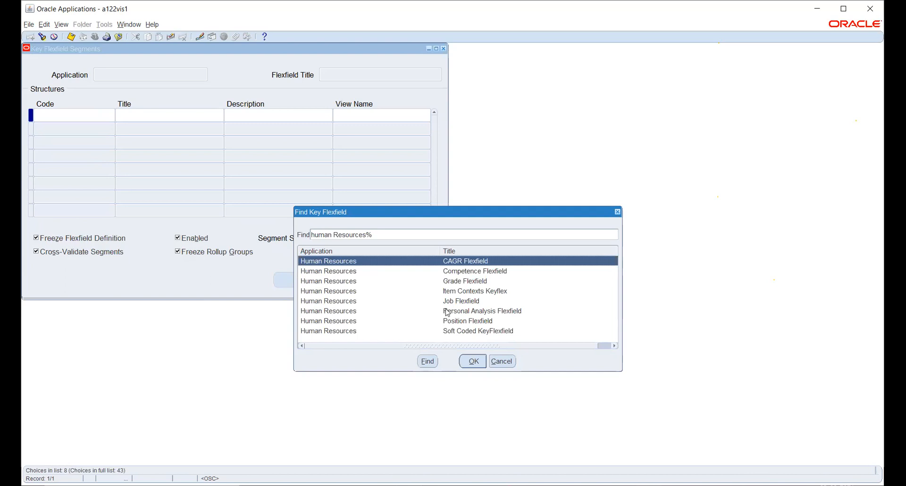
left_click(451, 302)
left_click(475, 362)
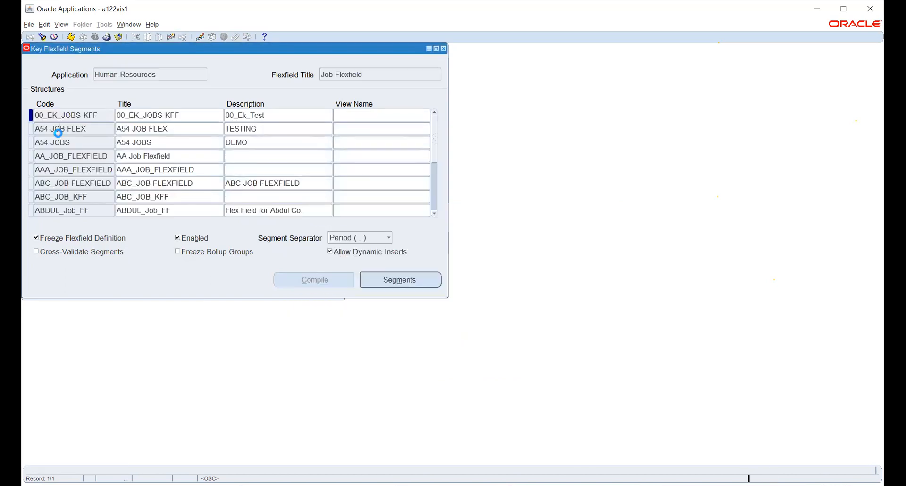
left_click(58, 133)
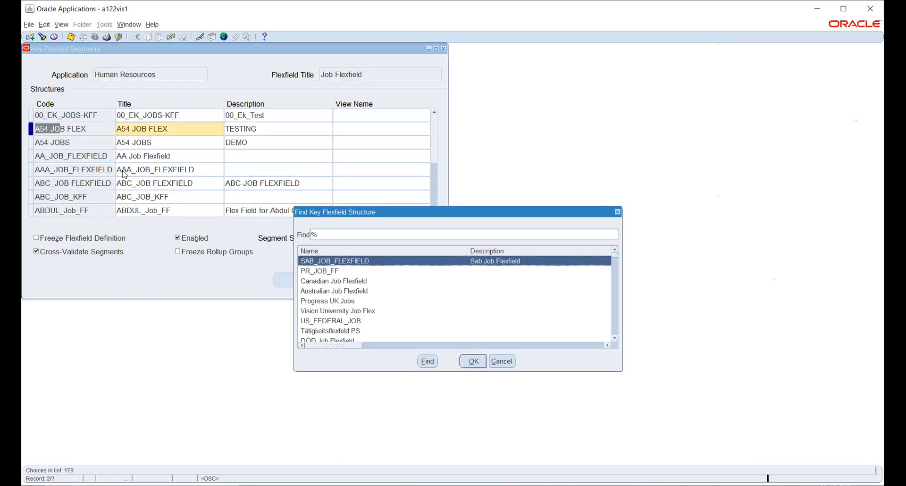
type("h")
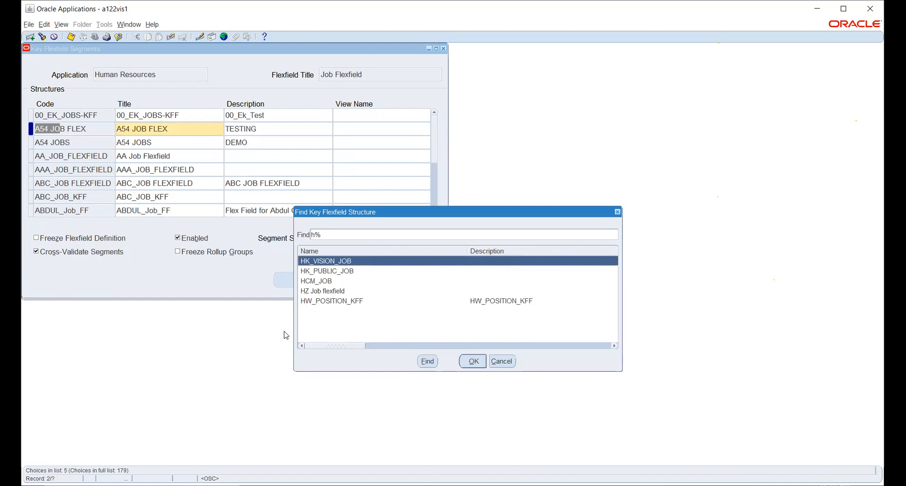
left_click(320, 302)
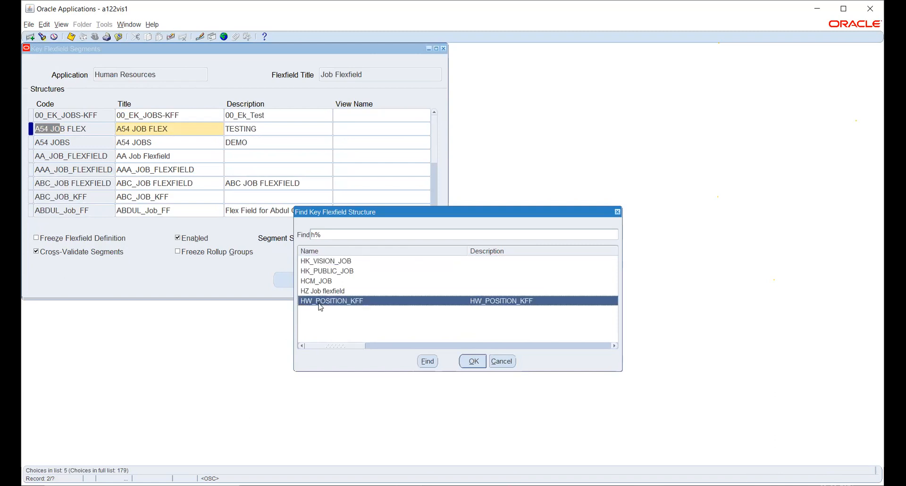
left_click(474, 361)
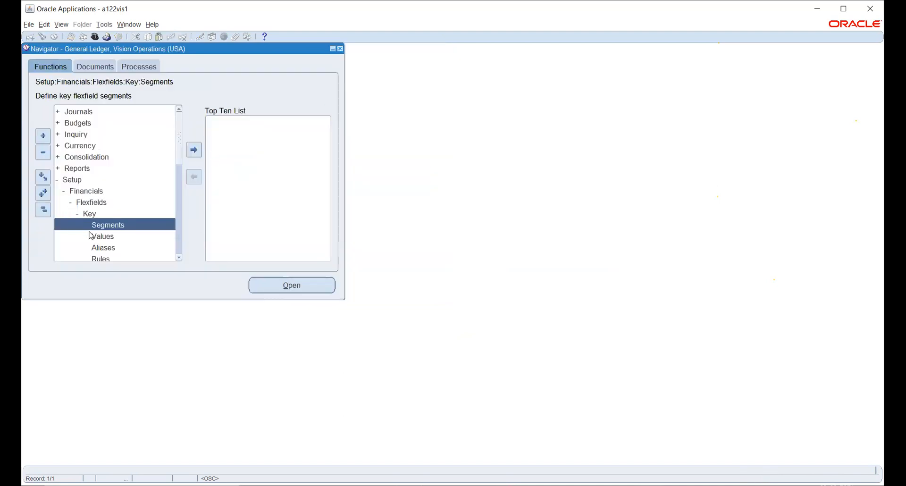
Step: Find the segment values of the HW_POSITION_KFF structure for the Human Resources Job Flexfield
left_click(103, 236)
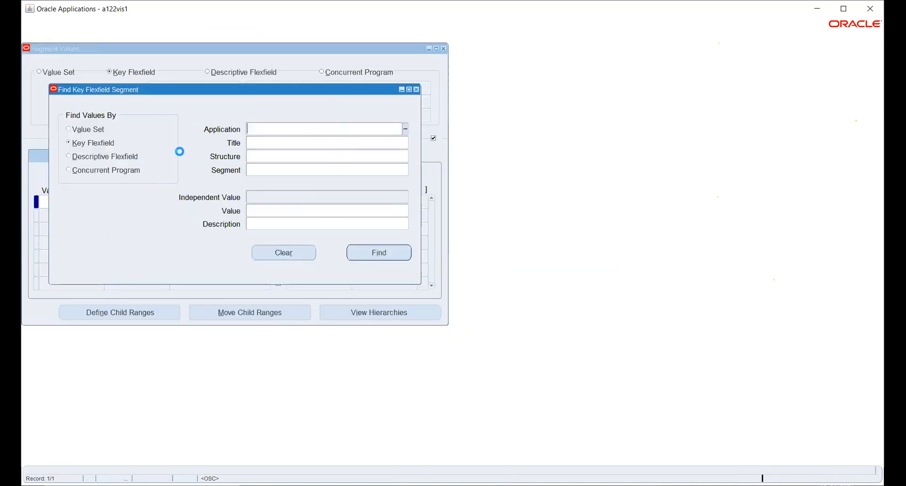
type("Huma")
key("Tab")
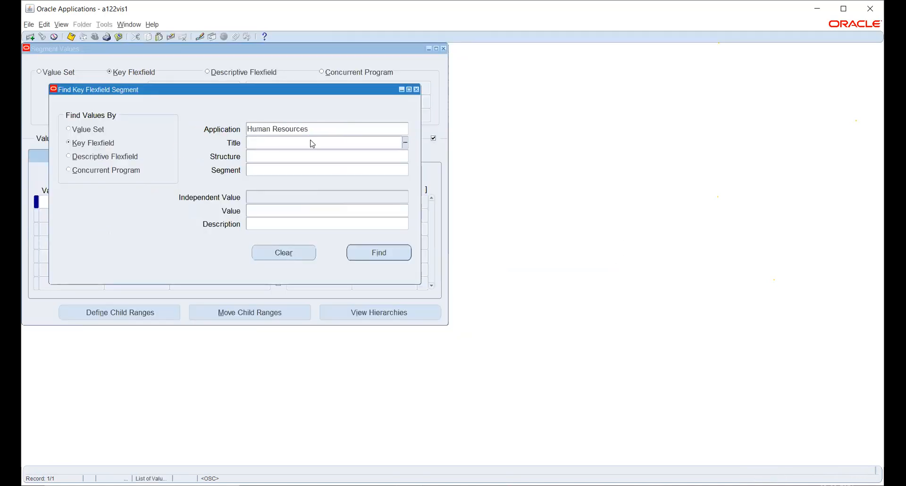
type("Job")
key("Tab")
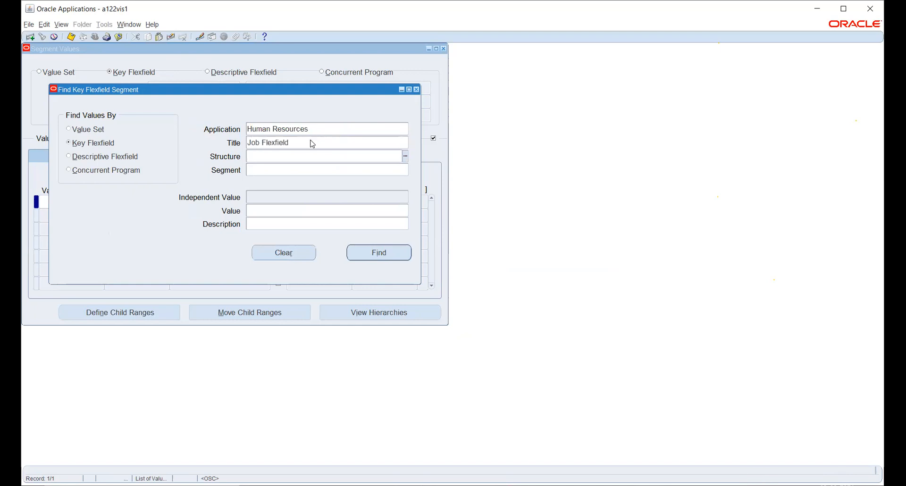
type("H")
key("Tab")
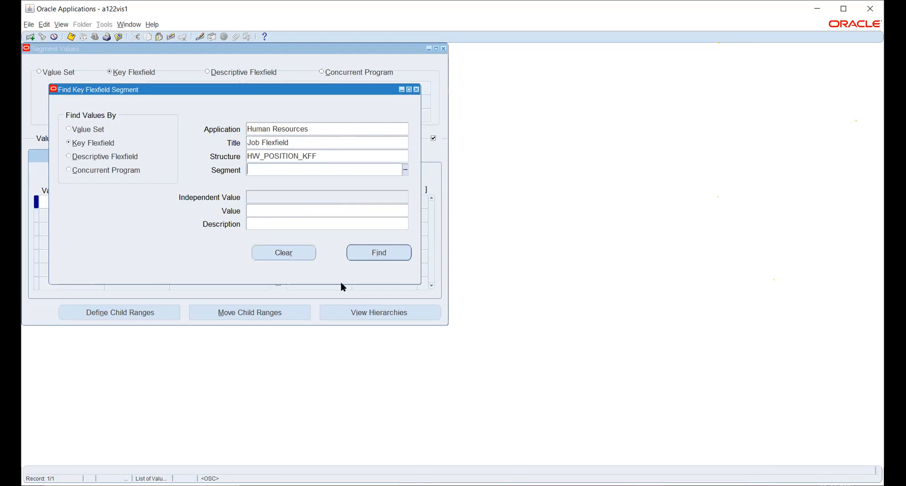
left_click(368, 253)
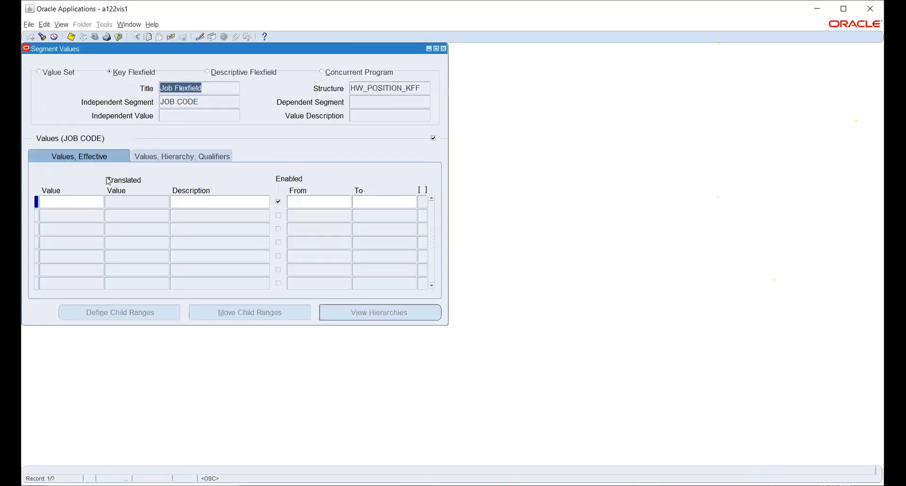
left_click(66, 200)
type("1000")
key("Tab")
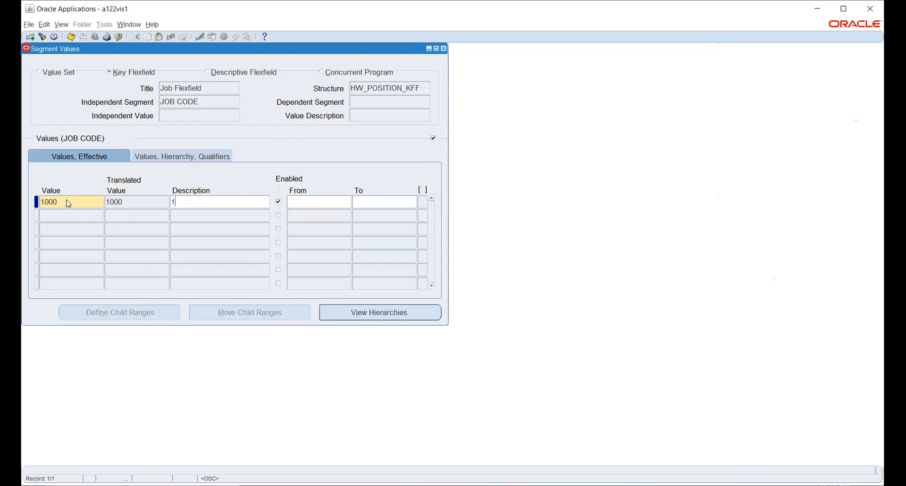
Step: Define value 192390 with description 192390 for the JOB CODE segment and save it
double_click(69, 203)
type("192390")
key("Tab")
double_click(69, 201)
key("ctrl+c")
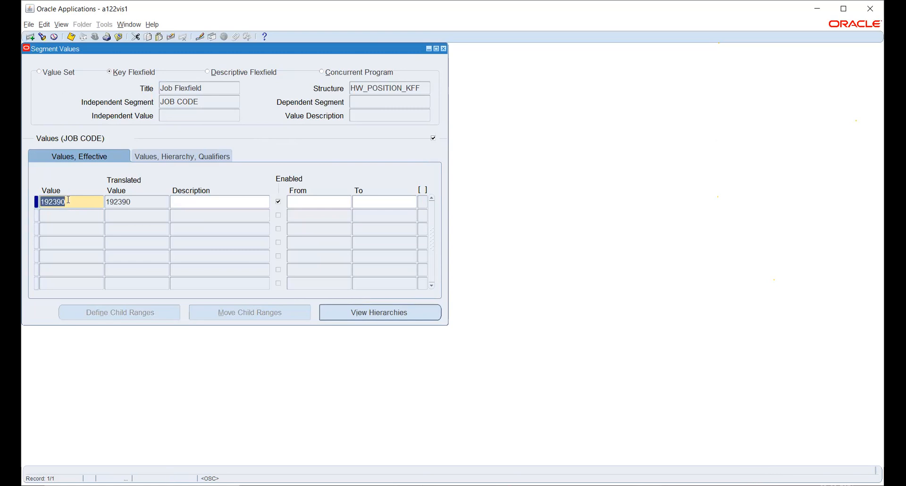
left_click(182, 203)
key("ctrl+v")
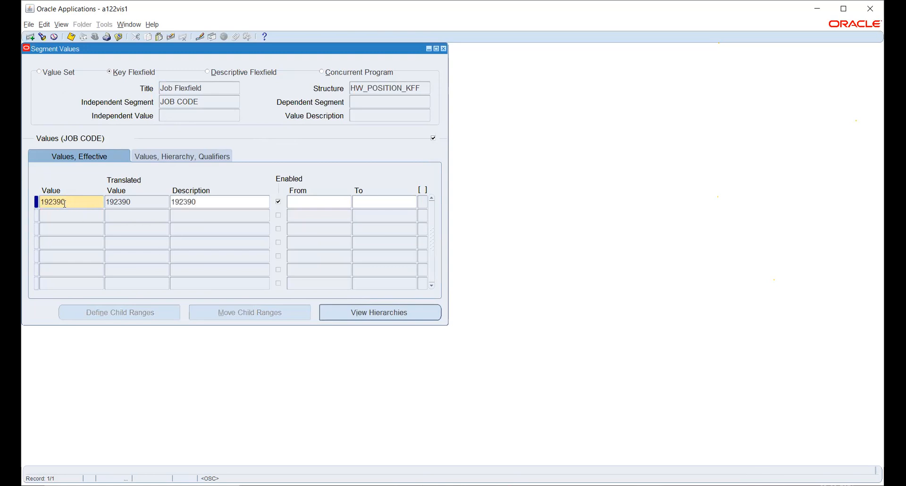
left_click(302, 201)
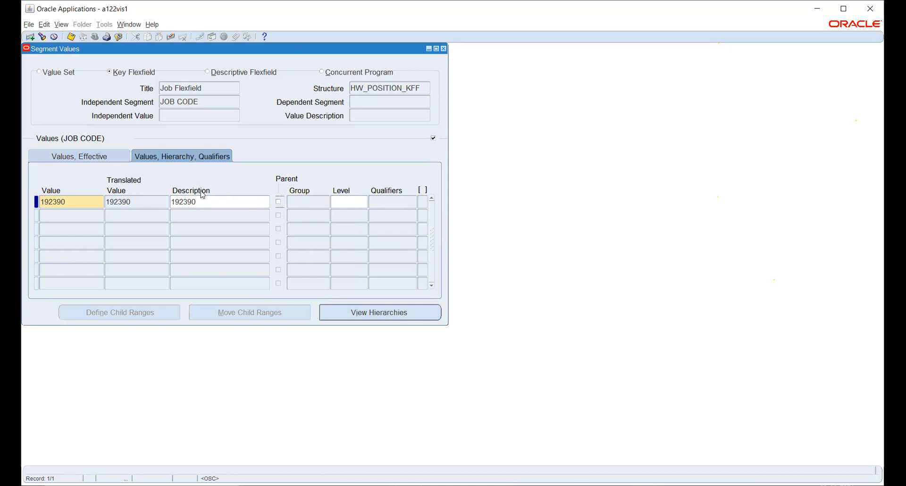
left_click(96, 154)
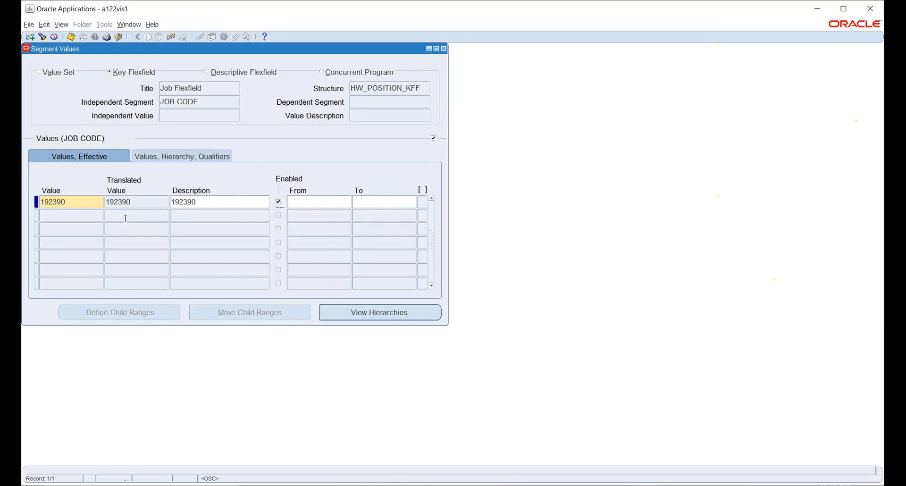
key("ctrl+s")
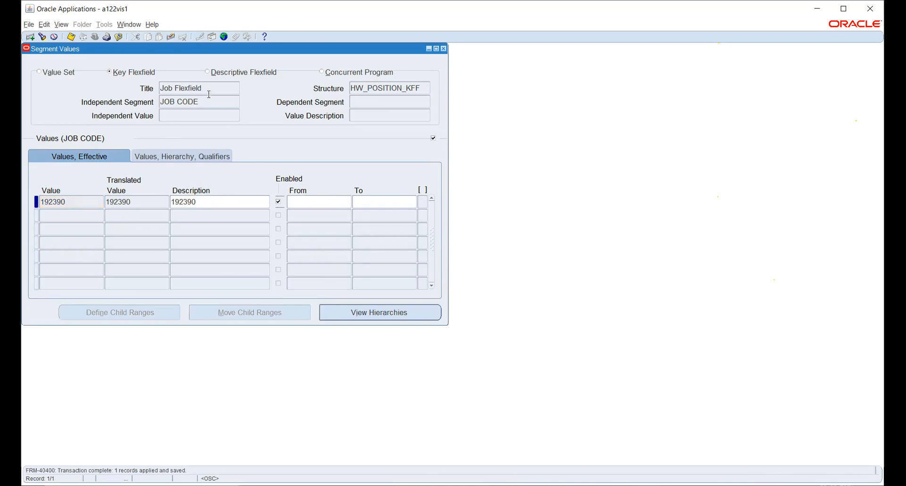
Step: Switch to the JOB NAME segment and enter 9012 as its first value
left_click(214, 102)
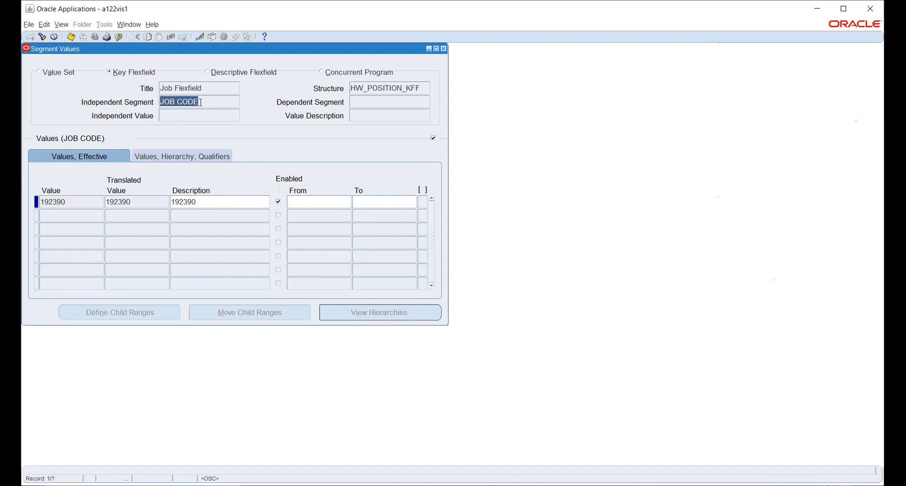
key("Down")
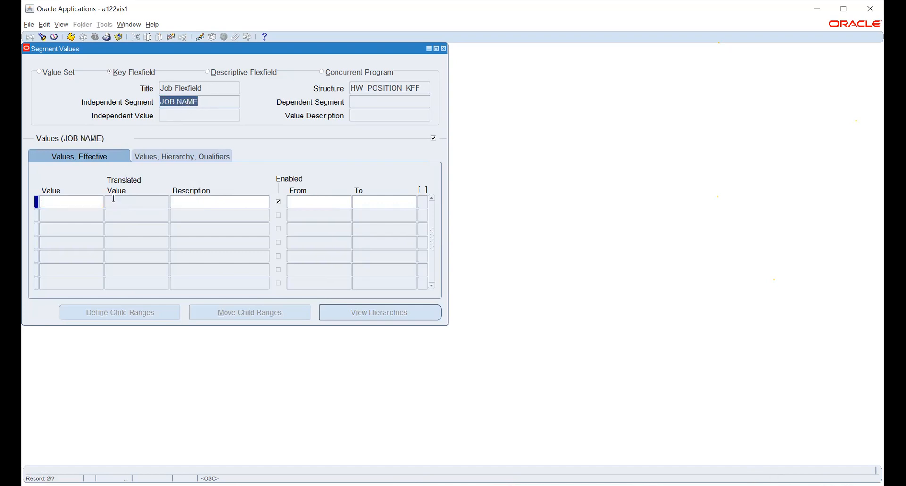
left_click(87, 202)
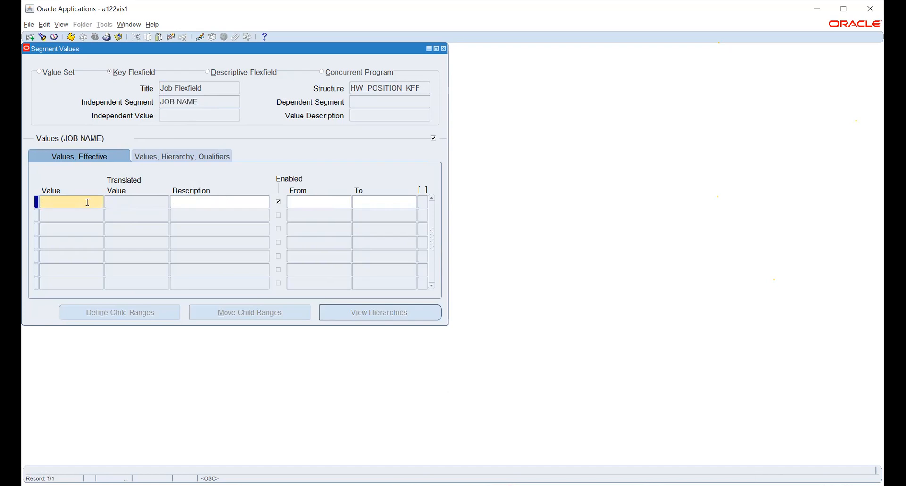
type("9012")
key("Tab")
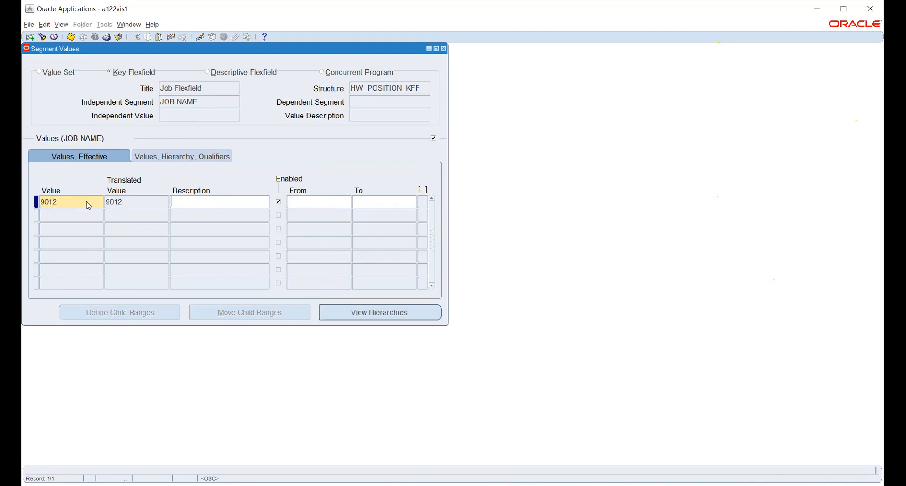
Step: Describe the JOB NAME value 9012 as Accountant and save the record
type("aCCOUNTANT")
key("BackSpace")
key("BackSpace")
key("BackSpace")
key("BackSpace")
key("BackSpace")
key("BackSpace")
key("BackSpace")
key("BackSpace")
key("BackSpace")
key("BackSpace")
type("Accountant")
key("Tab")
key("ctrl+s")
Step: Switch to the IDENTITY NO segment and enter a six-digit identity number as its first value
left_click(199, 102)
key("Down")
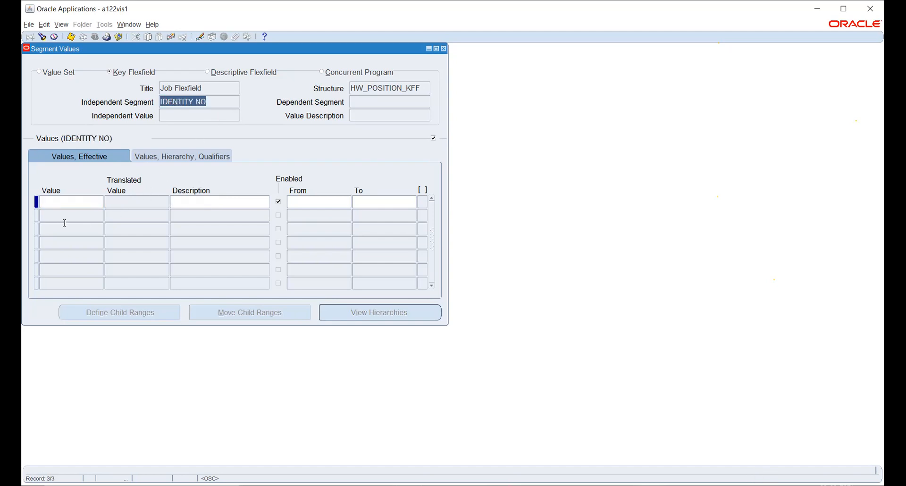
left_click(53, 202)
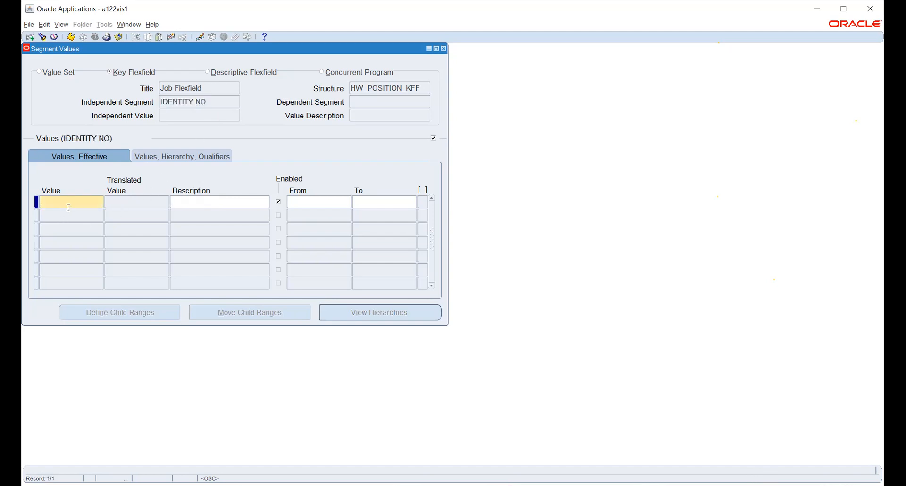
type("648378")
key("Tab")
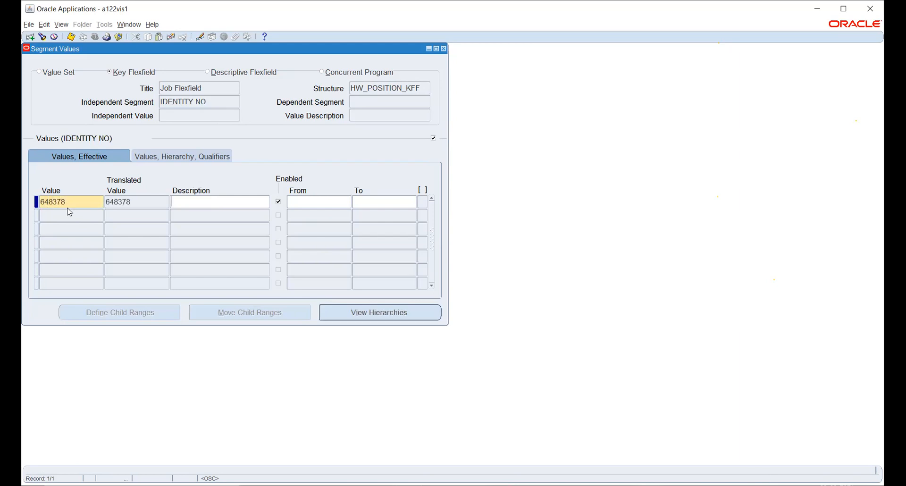
Step: Describe the new IDENTITY NO value as Reference ID 64 series and save the record
type("Reference ID 64 series")
key("ctrl+s")
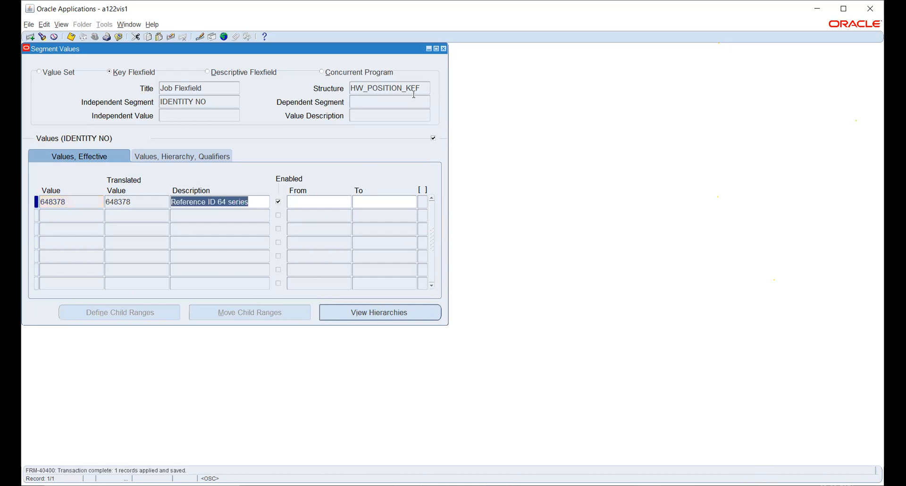
Step: Close the segment values form and switch to the Human Resources, Vision Enterprises responsibility
left_click(444, 49)
left_click(524, 275)
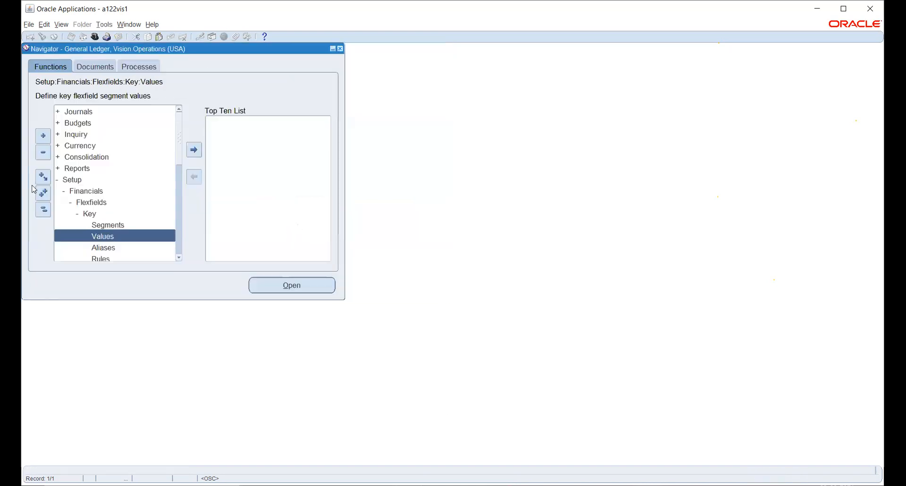
left_click(95, 37)
type("h%")
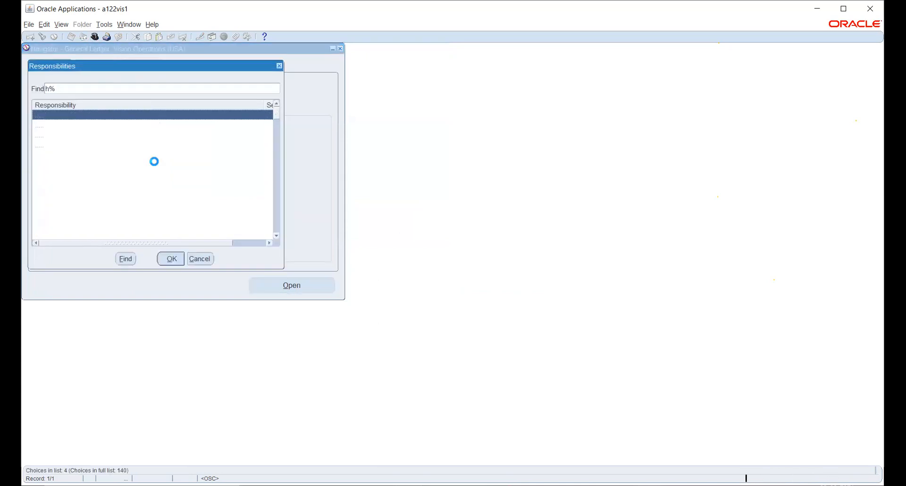
key("Return")
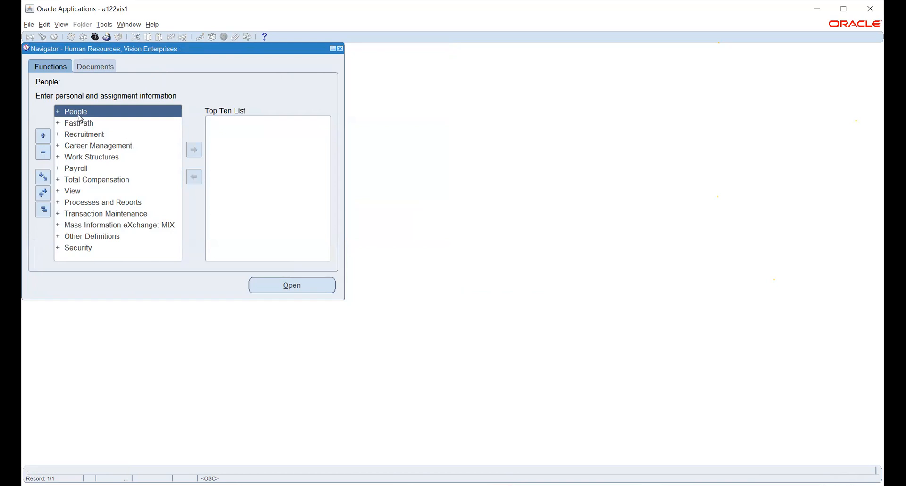
Step: Open the Organization description form from the work structures functions
left_click(80, 157)
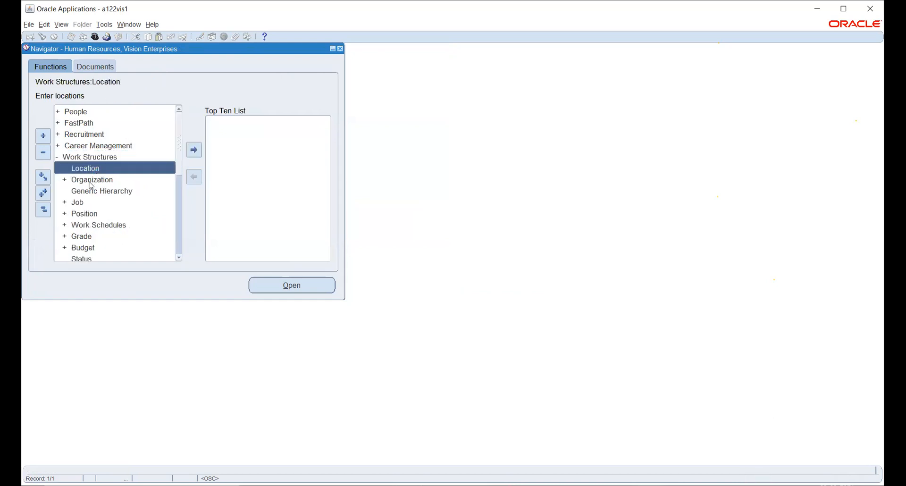
left_click(89, 180)
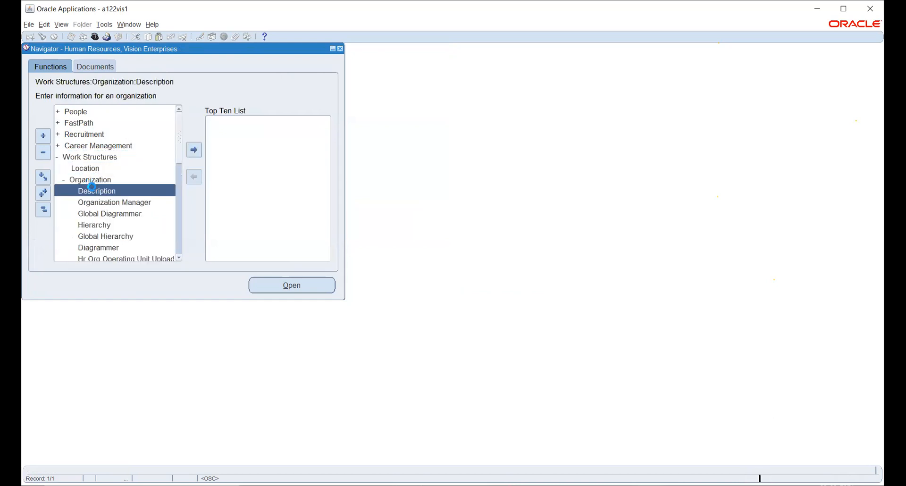
double_click(98, 193)
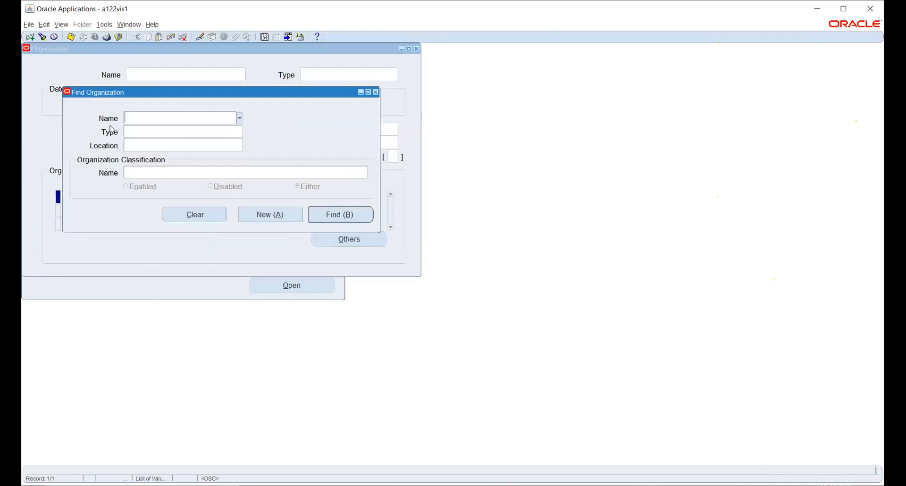
Step: Find the organization HW BUSINESS GROUP and open its additional Business Group Info
type("hw")
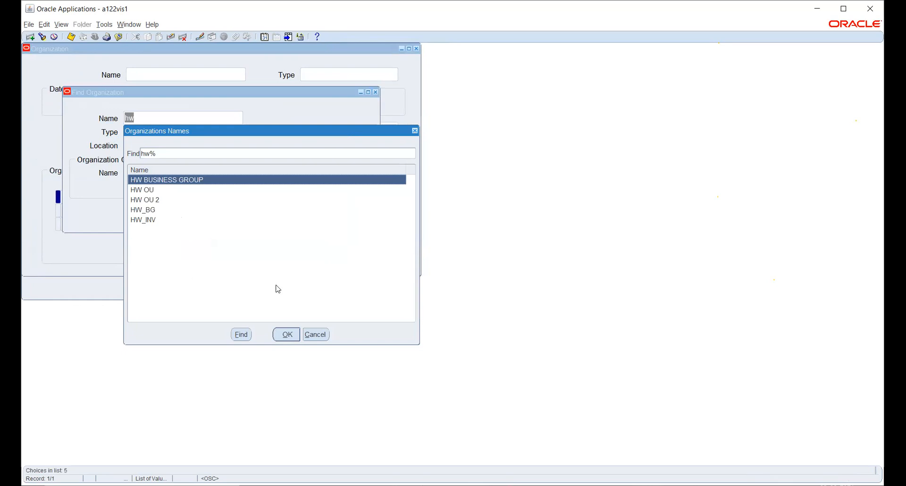
left_click(286, 335)
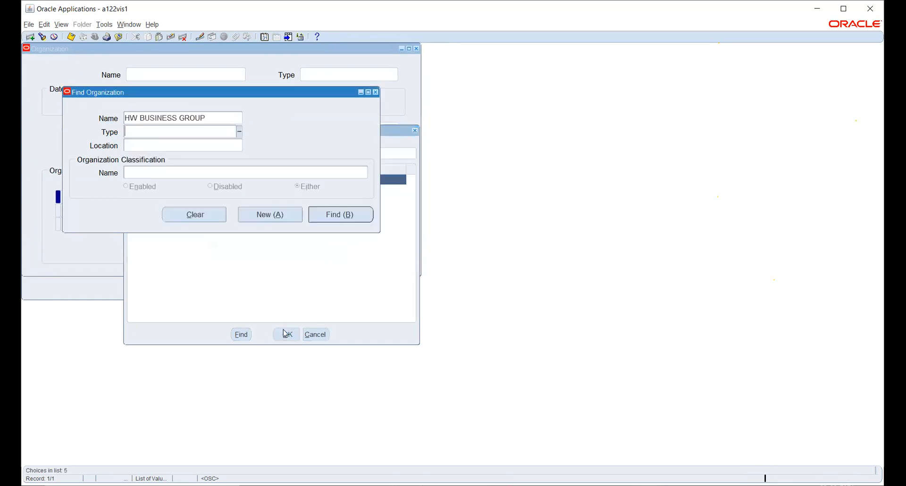
left_click(360, 215)
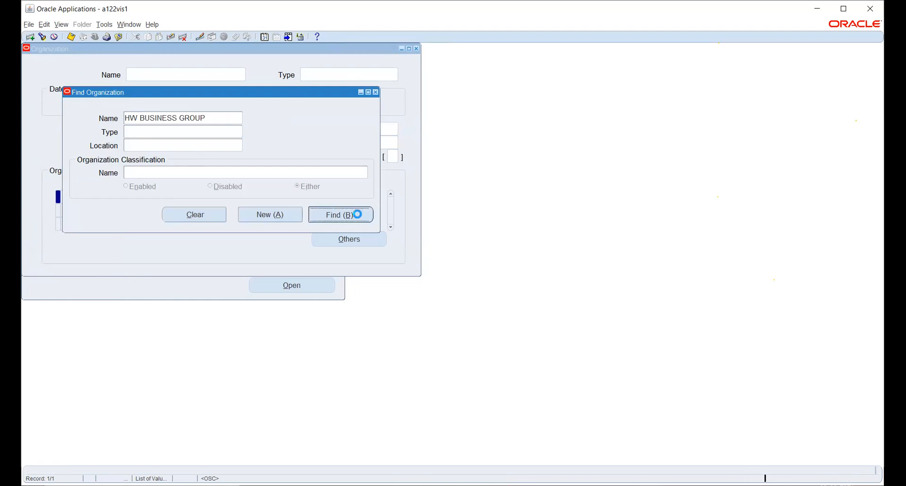
left_click(326, 238)
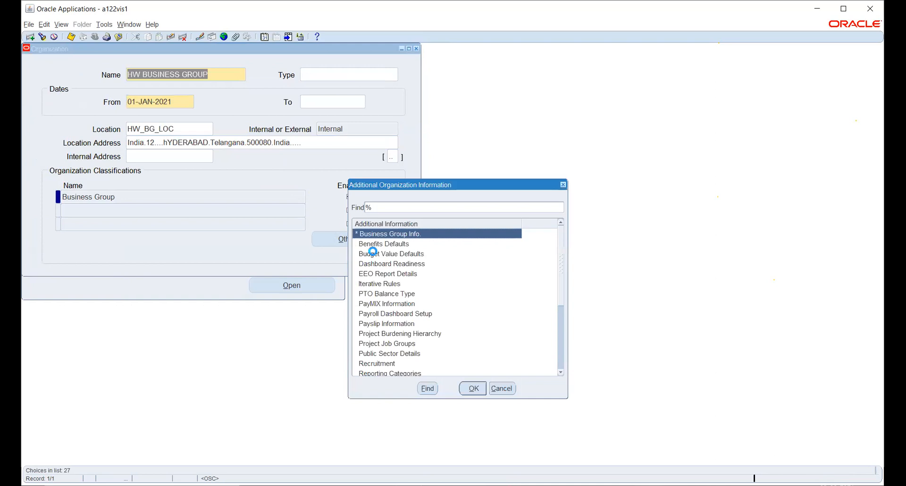
left_click(470, 388)
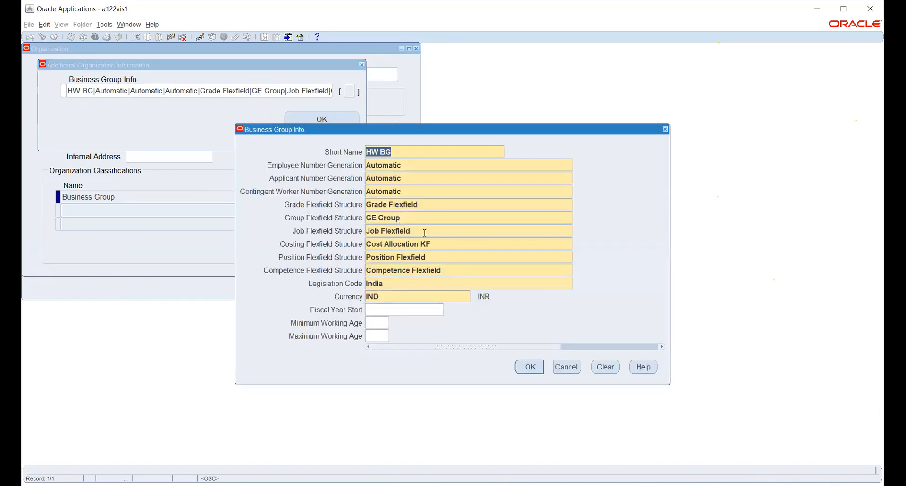
Step: Try to choose another Job Flexfield Structure in the Business Group Info of HW BUSINESS GROUP
left_click(427, 232)
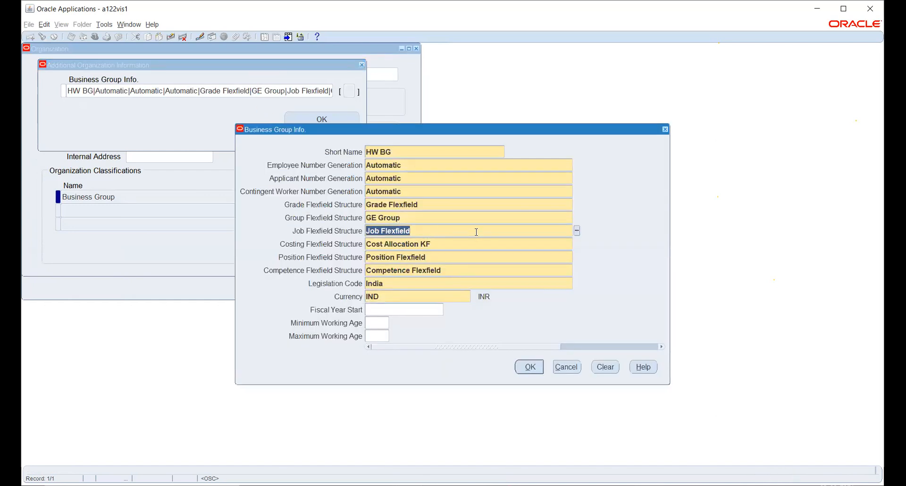
type("Job")
key("Tab")
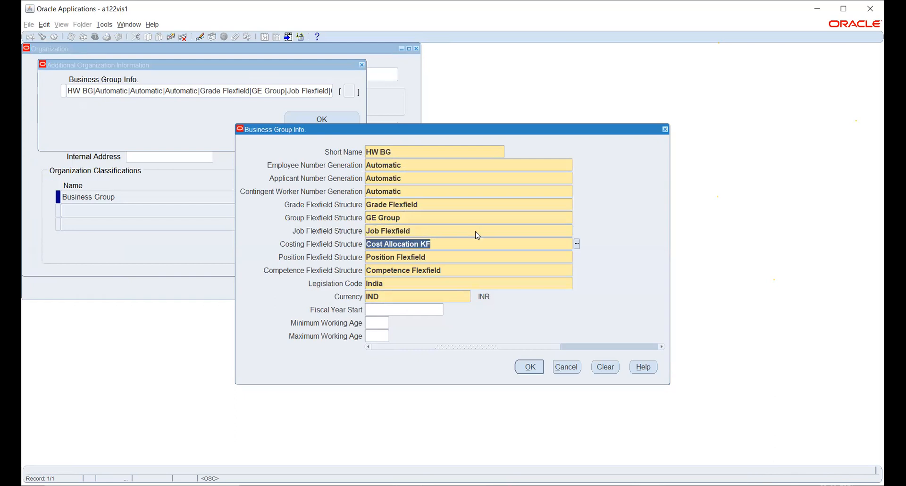
left_click(461, 231)
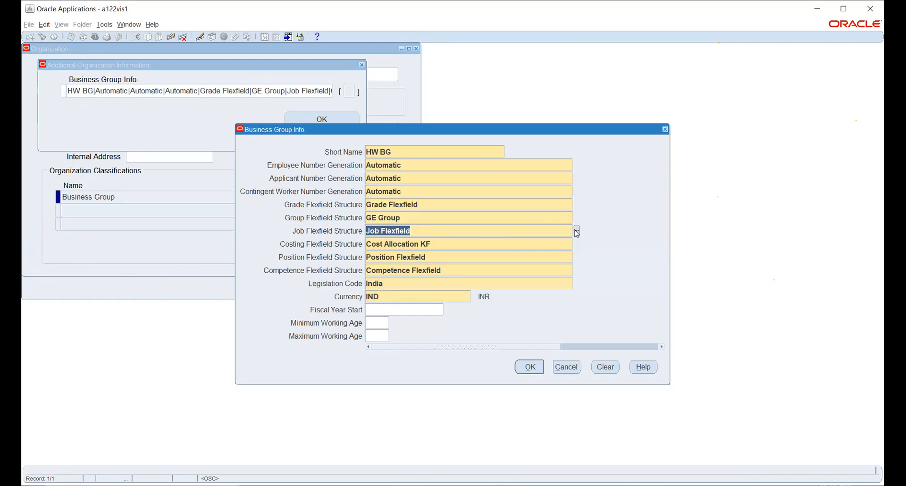
key("Tab")
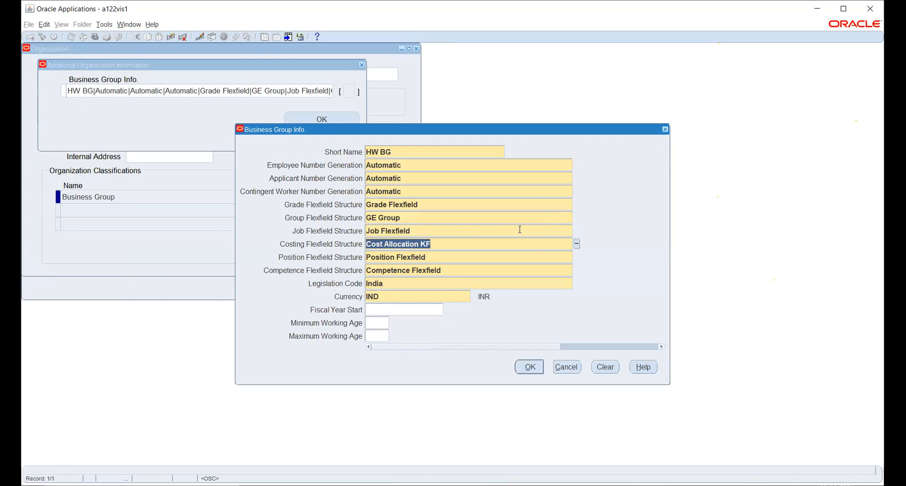
left_click(519, 229)
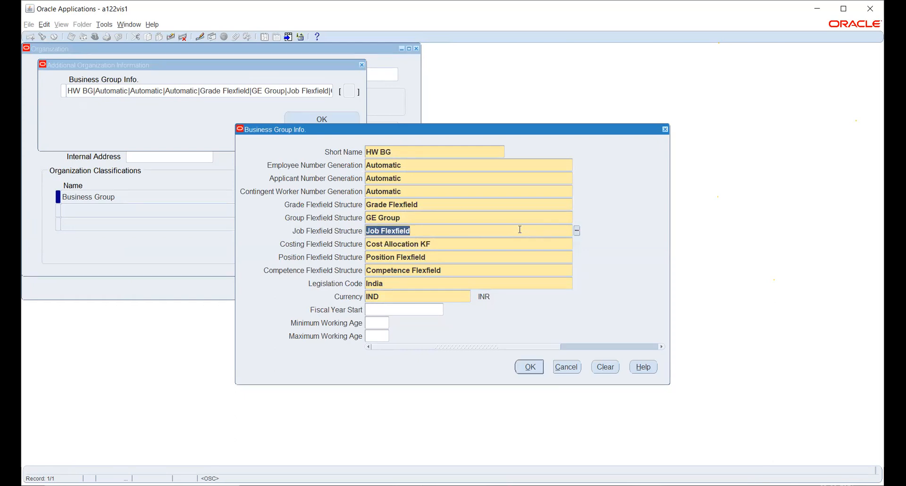
Step: Check the available choices for the remaining flexfield structures and the Legislation Code, then close the Business Group Info without changes
left_click(517, 221)
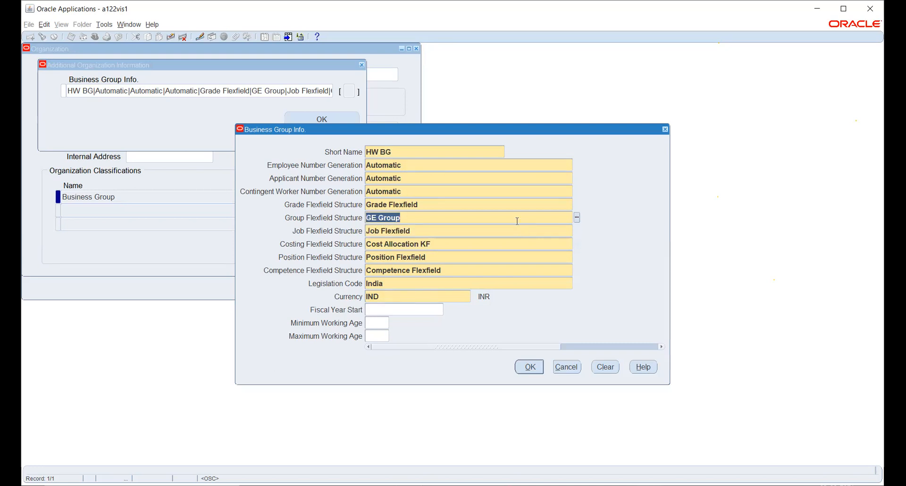
left_click(522, 206)
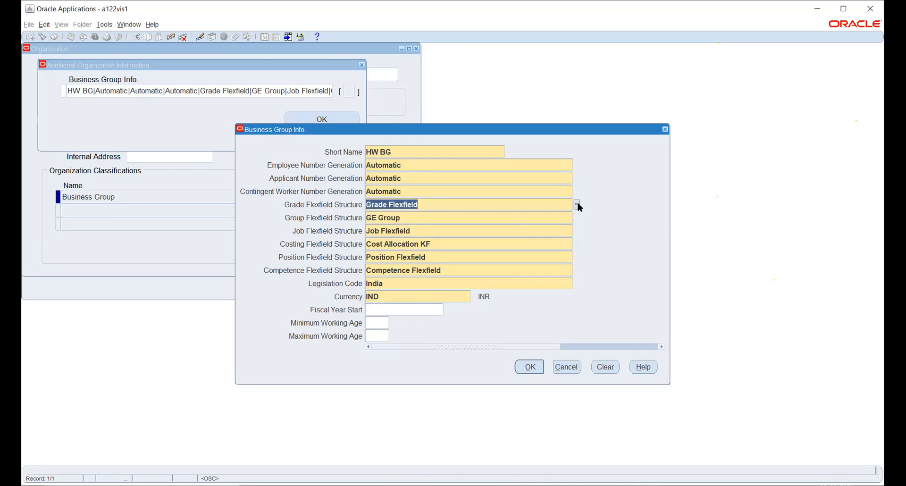
left_click(577, 203)
left_click(577, 217)
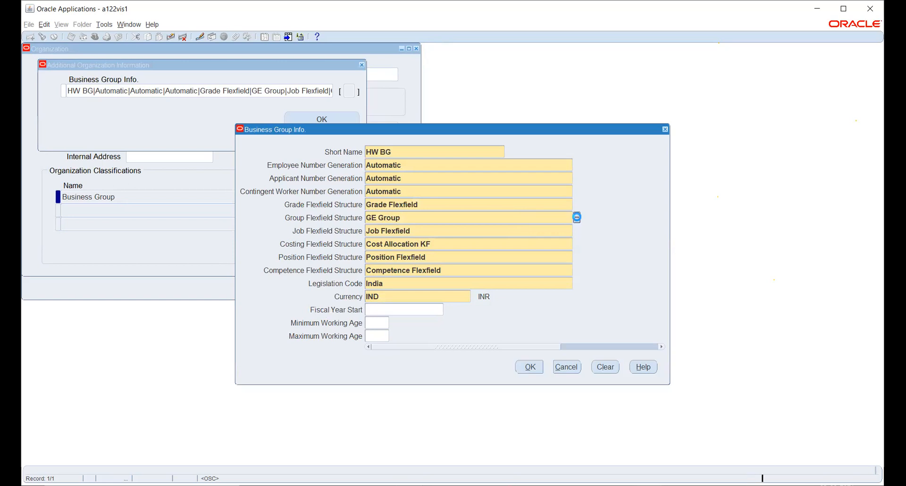
left_click(576, 232)
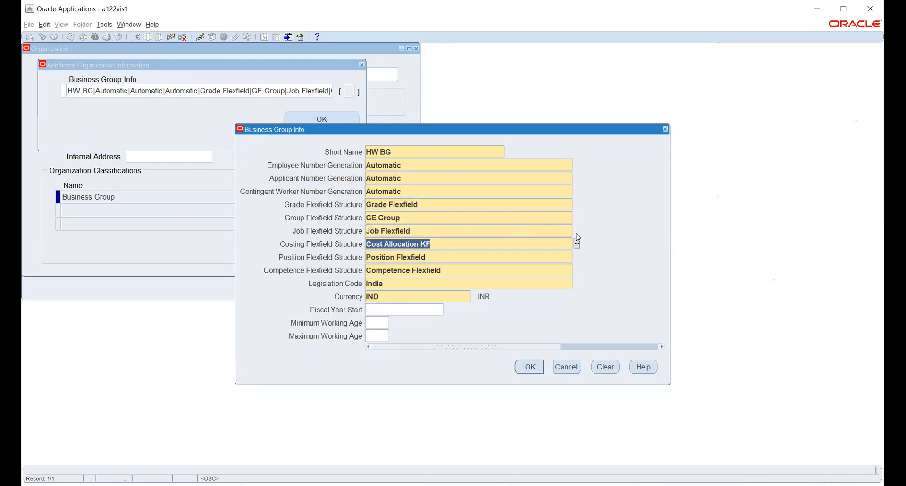
left_click(572, 231)
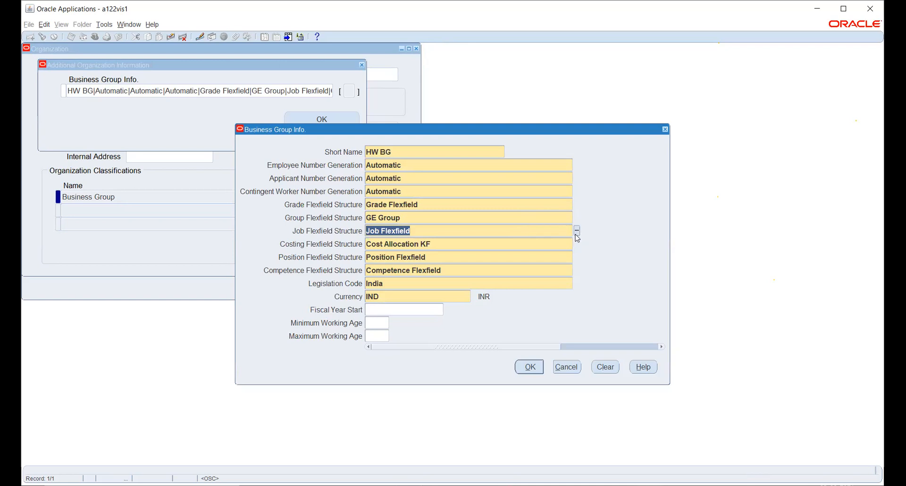
left_click(577, 231)
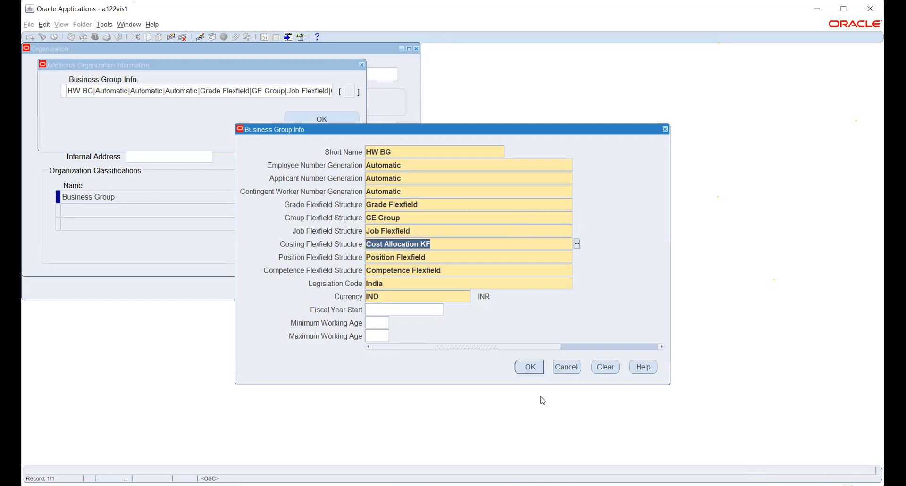
left_click(576, 244)
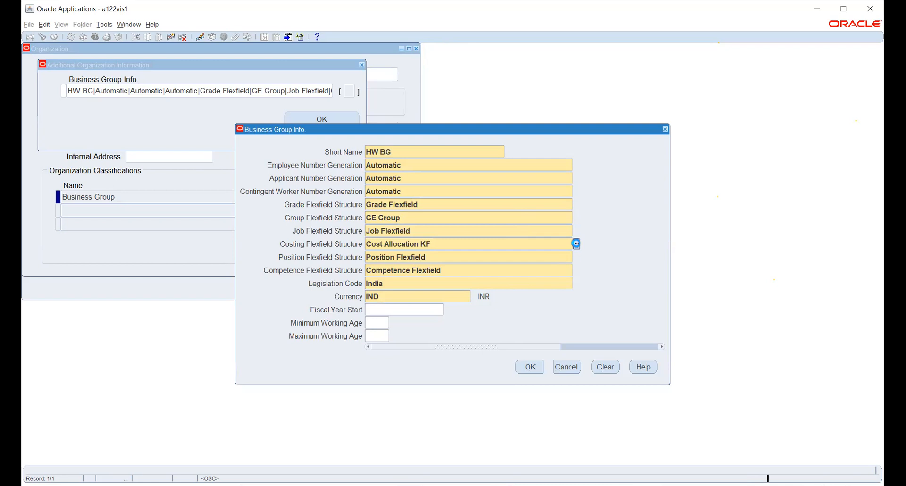
left_click(577, 257)
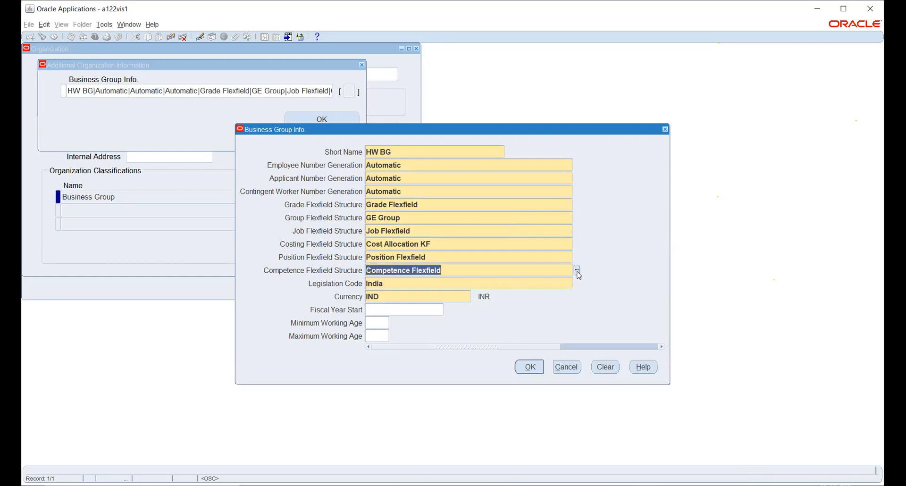
left_click(576, 270)
left_click(576, 283)
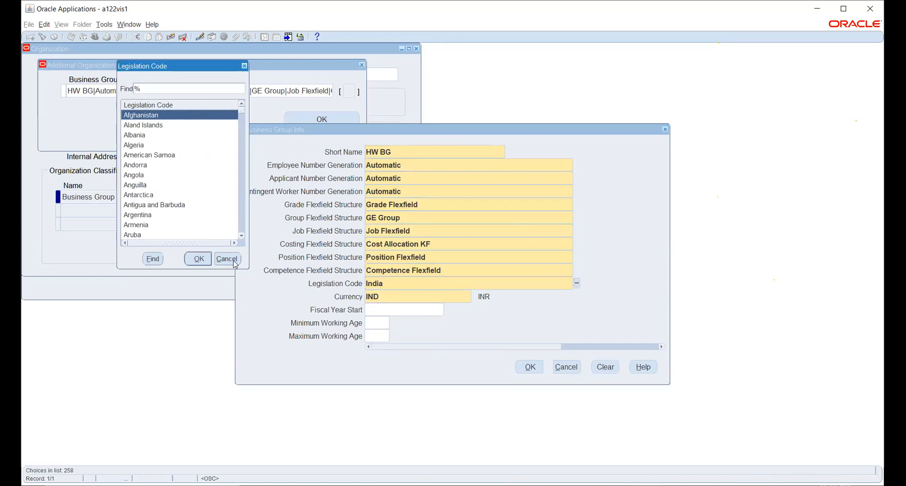
left_click(231, 258)
left_click(452, 215)
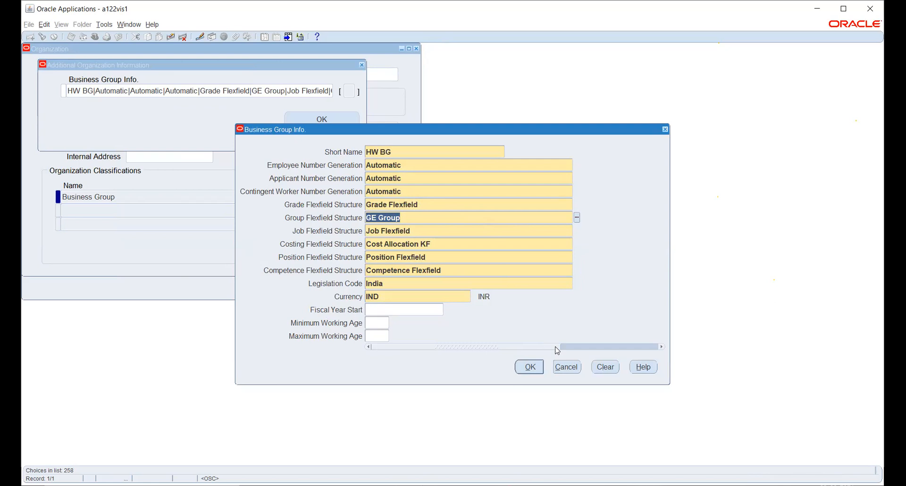
key("Tab")
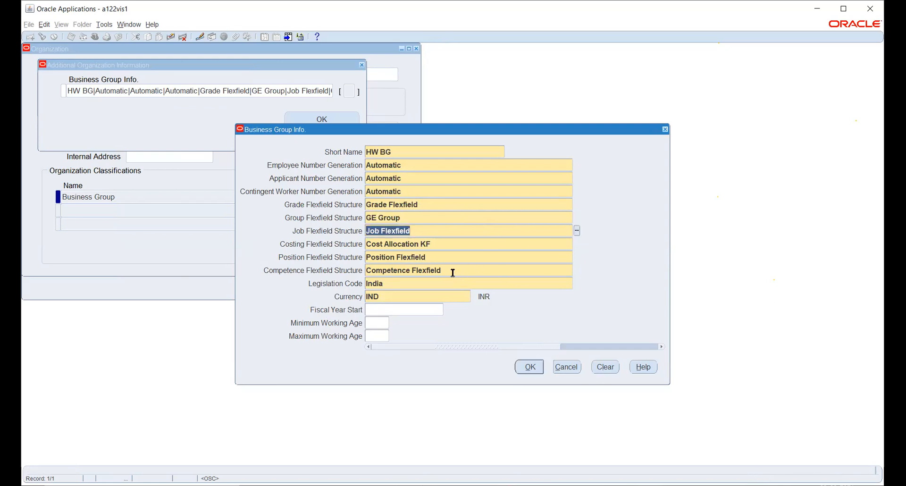
left_click(573, 367)
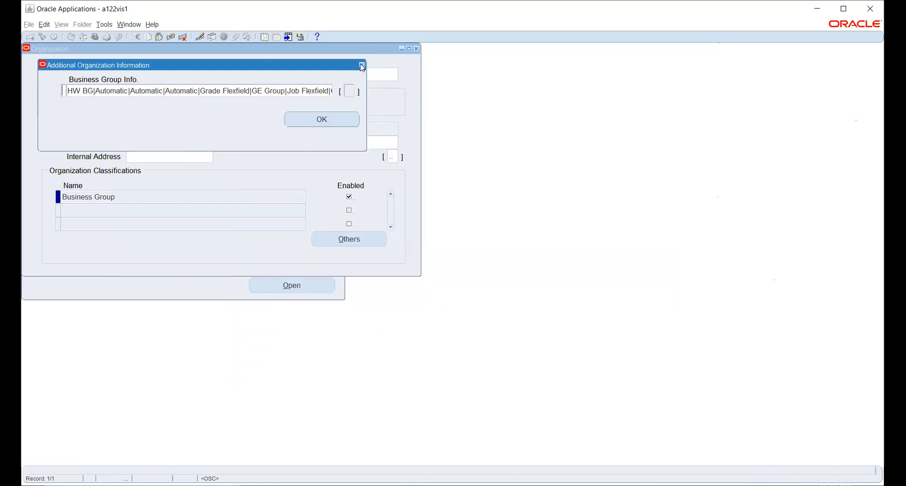
left_click(330, 121)
Step: Start a new organization record and name it HW_BG_ONE
left_click(154, 72)
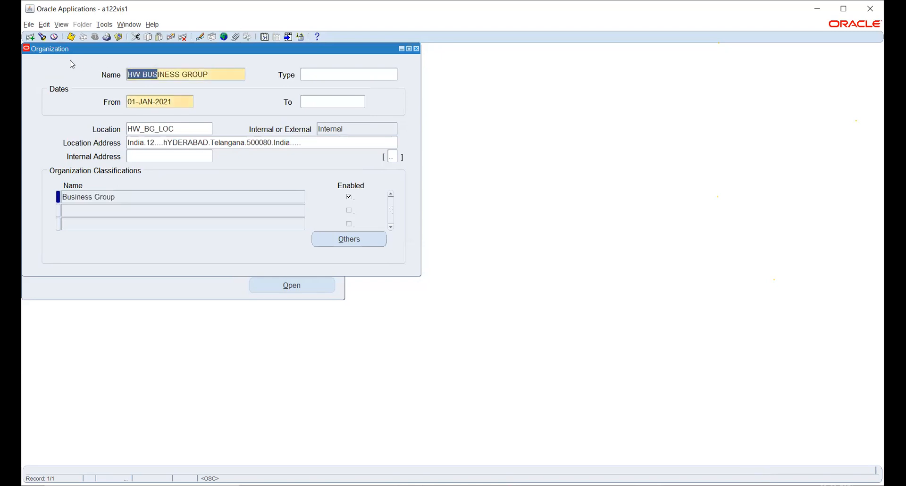
left_click(29, 37)
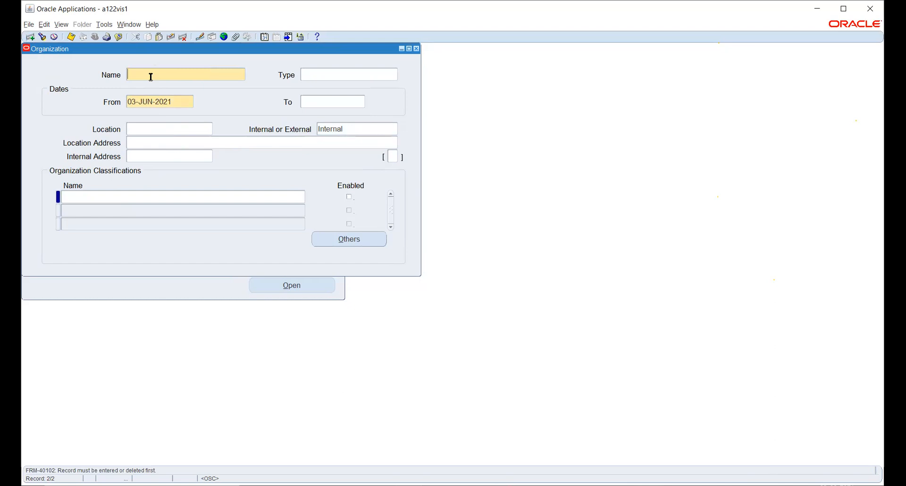
type("HW_BS_ONE")
left_click(177, 101)
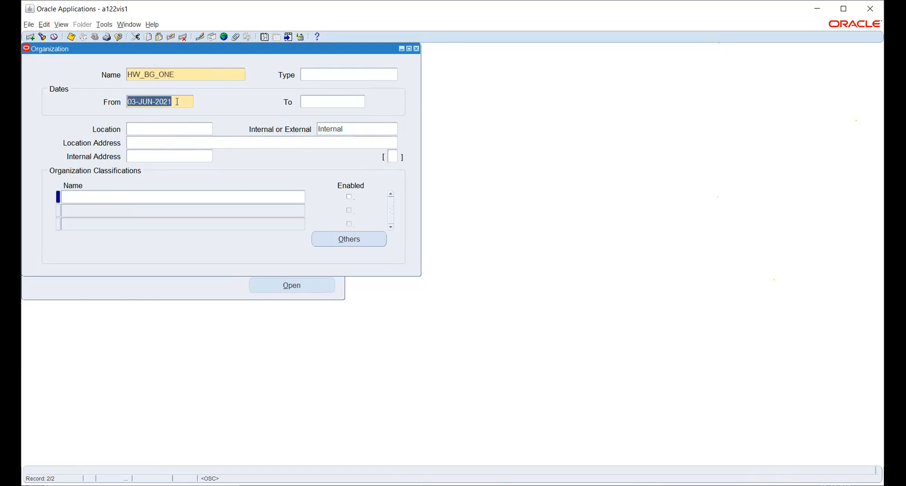
Step: Set the organization's start date to 01-JAN-2021 and its location to HW_BG_LOC
type("1JAN")
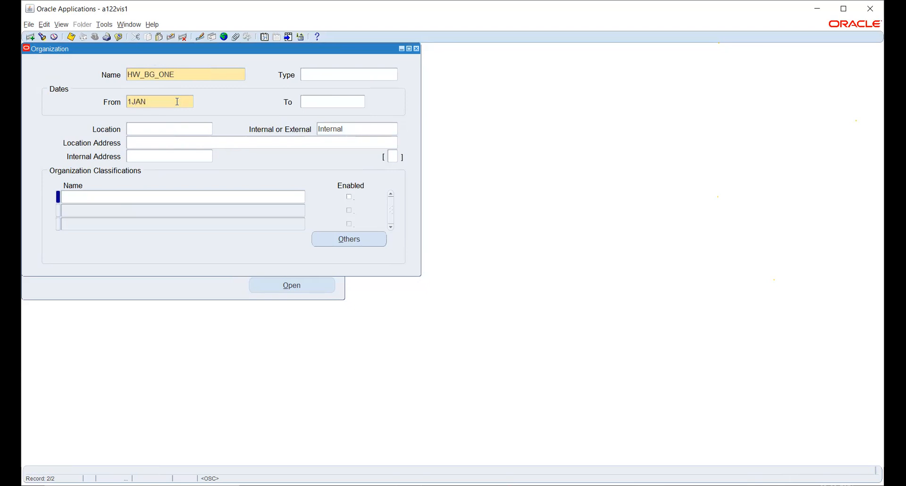
key("Tab")
type("2021")
key("Tab")
left_click(170, 125)
type("HW")
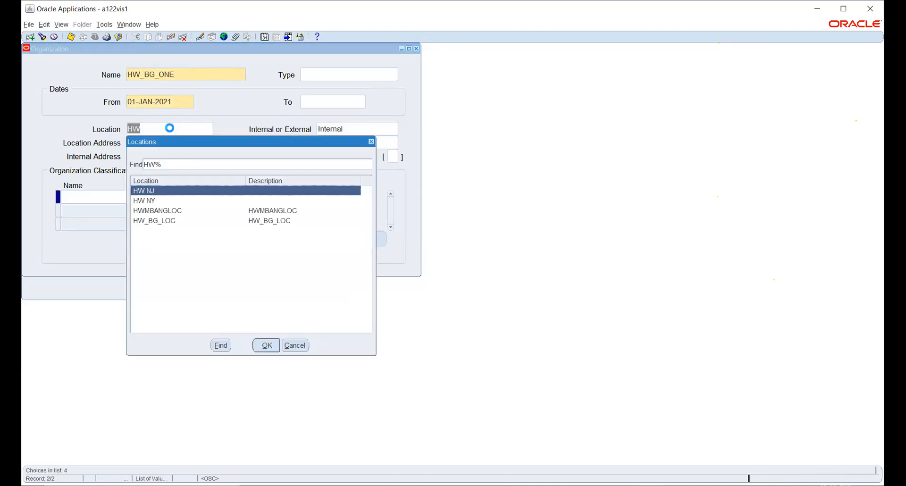
key("Down")
key("Down")
key("Down")
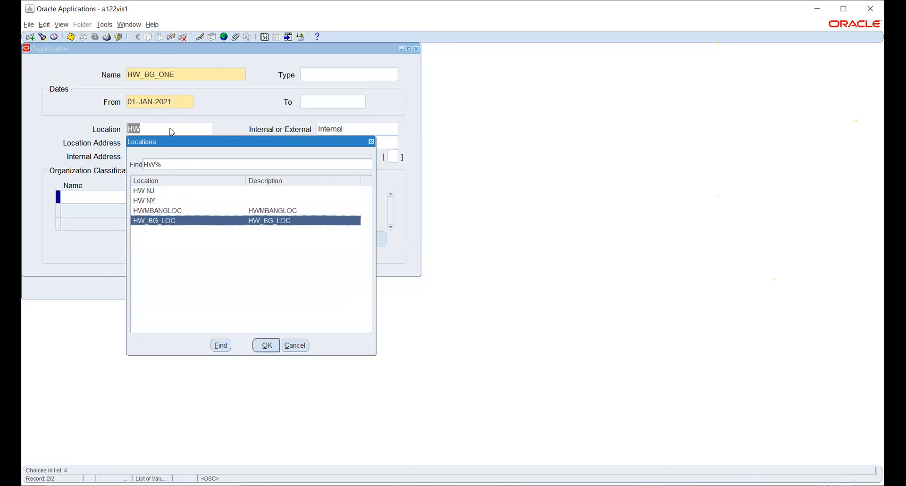
key("Return")
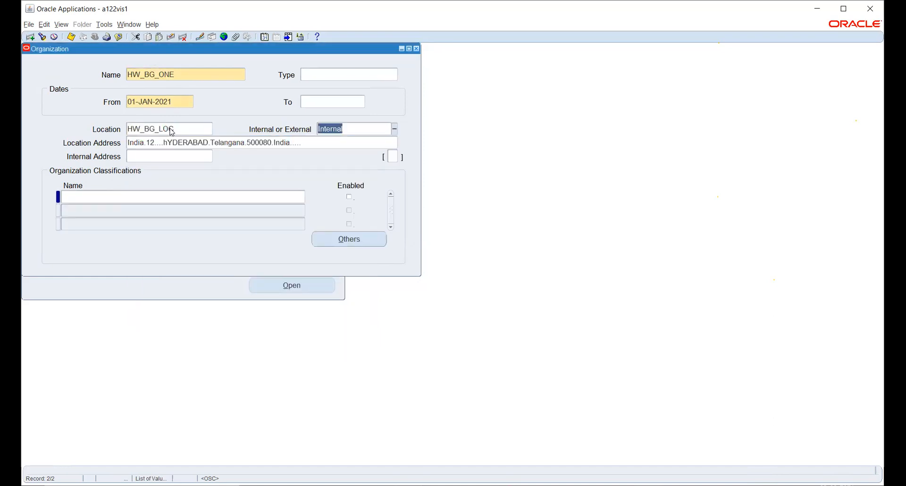
Step: Classify the organization as an enabled Business Group and save the record
left_click(171, 197)
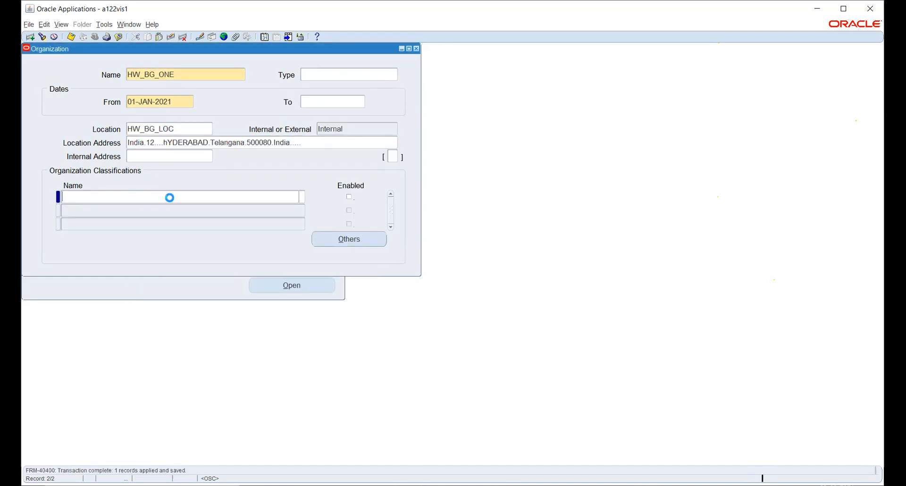
type("Business Group")
key("Tab")
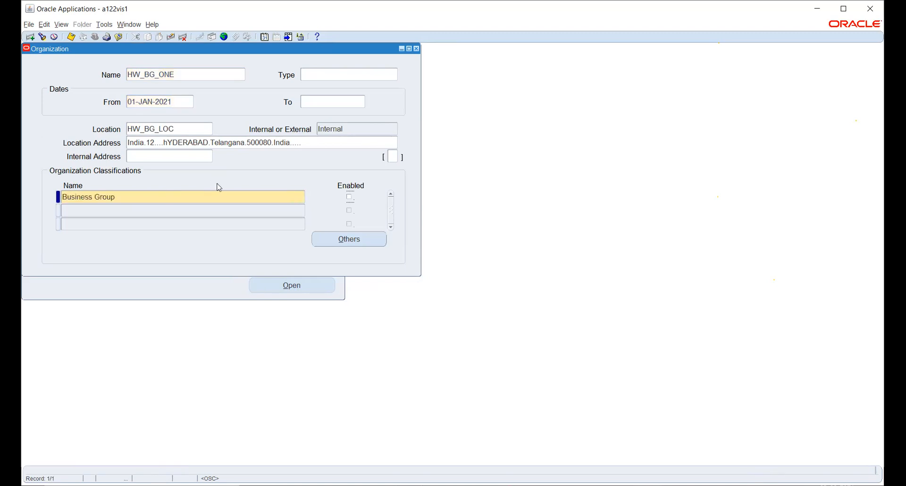
key("ctrl+s")
Step: In the additional Business Group Info, enter short name HW_BG_ONE and set employee, applicant and contingent worker number generation to Automatic
left_click(352, 238)
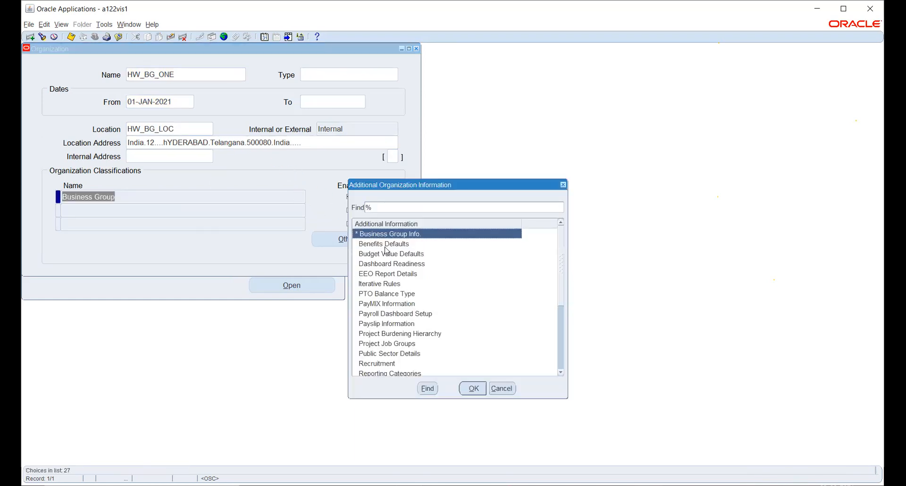
left_click(472, 387)
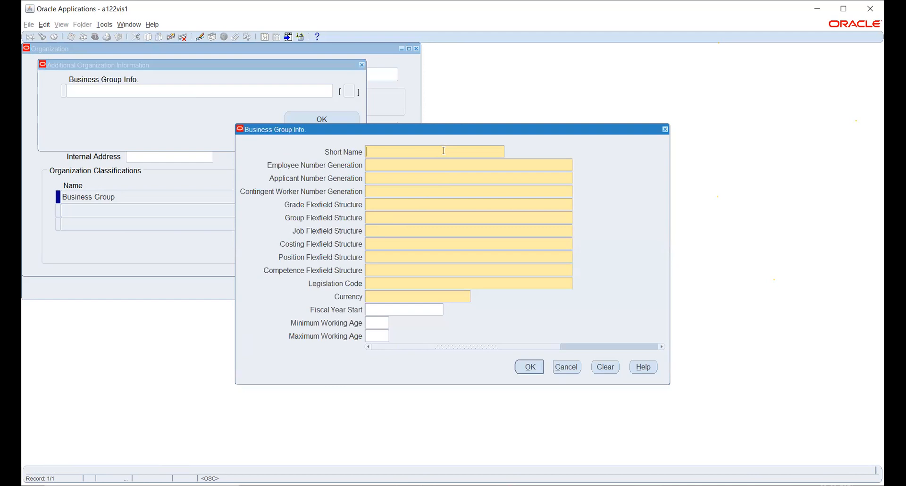
type("HW_BG_ONE")
key("Tab")
type("Au")
key("Tab")
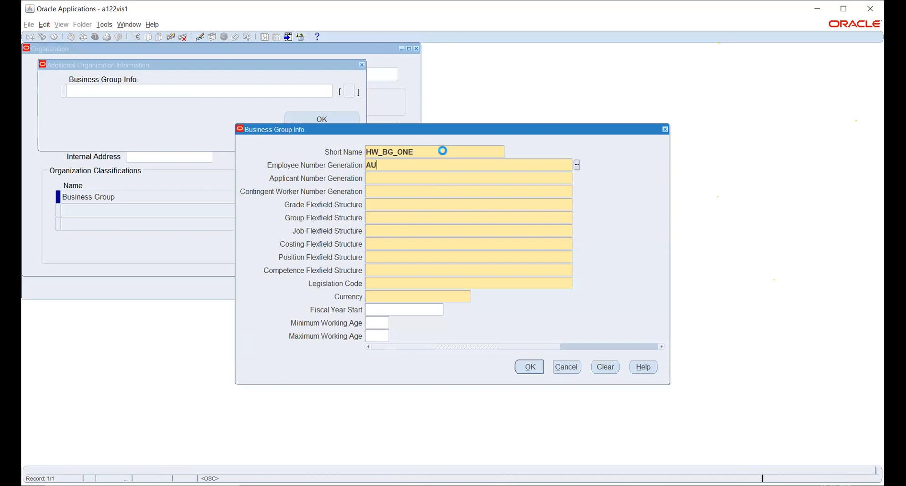
type("Au")
key("Tab")
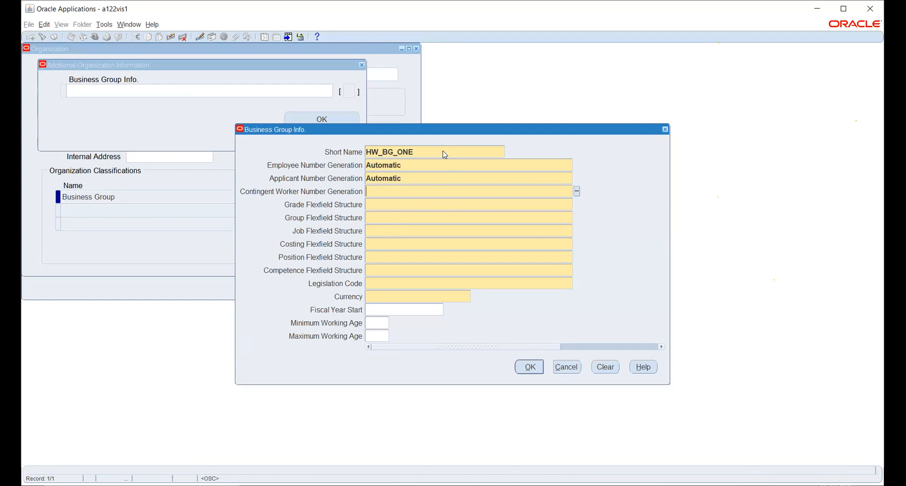
type("Au")
key("Tab")
Step: Set the Grade Flexfield Structure to Grade Flexfield and the Group Flexfield Structure to GE Group
type("Gr")
key("Tab")
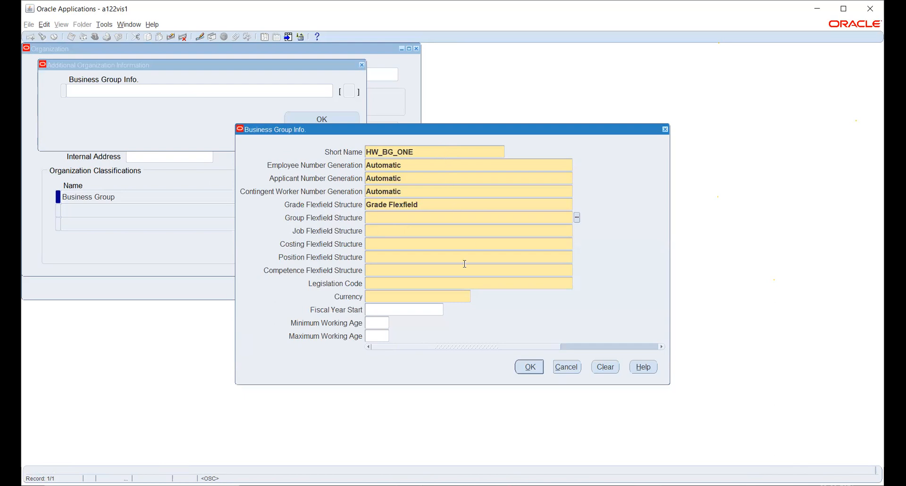
left_click(577, 217)
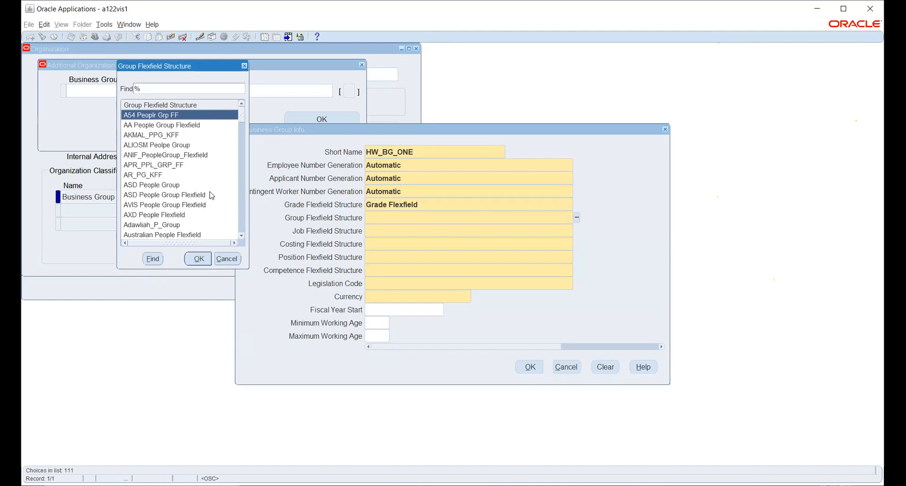
type("g")
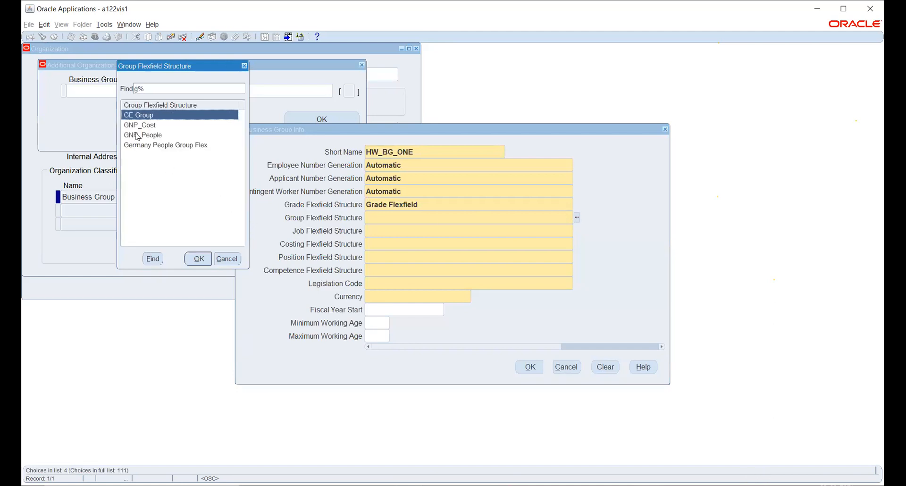
left_click(198, 259)
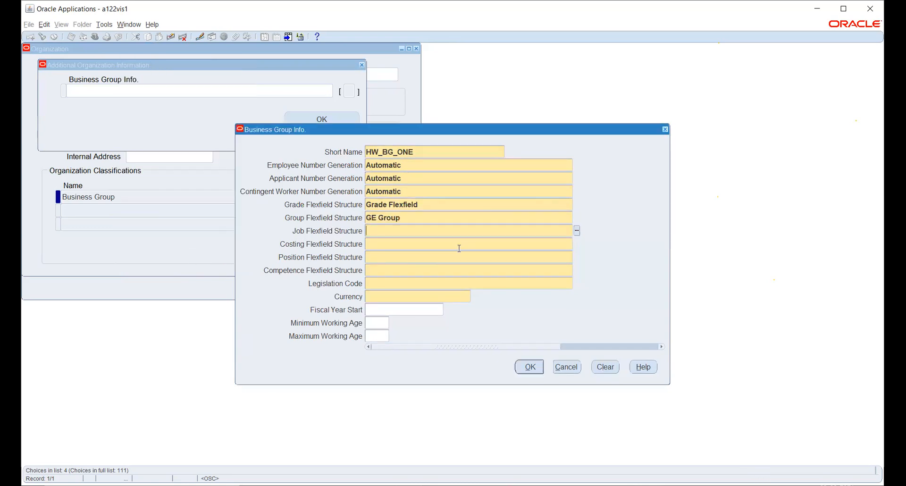
Step: Set the Job Flexfield Structure to HW_POSITION_KFF and the Costing Flexfield Structure to Cost Allocation KF
left_click(577, 231)
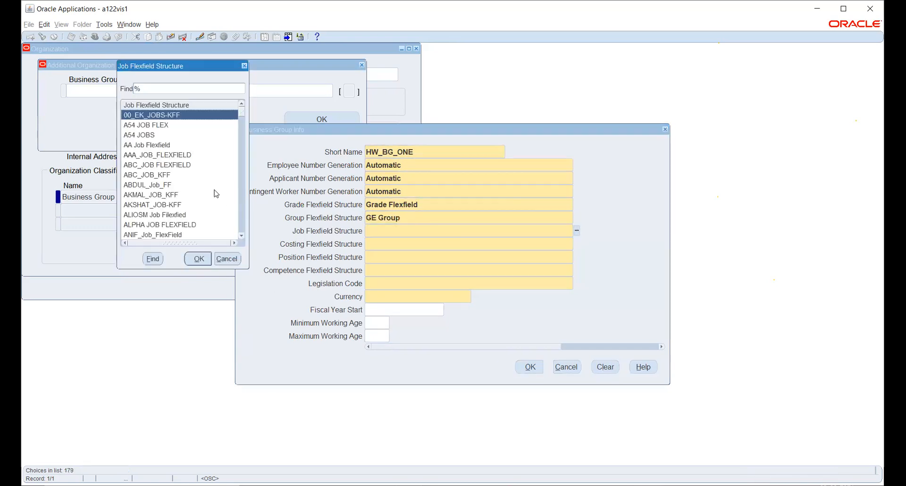
type("h")
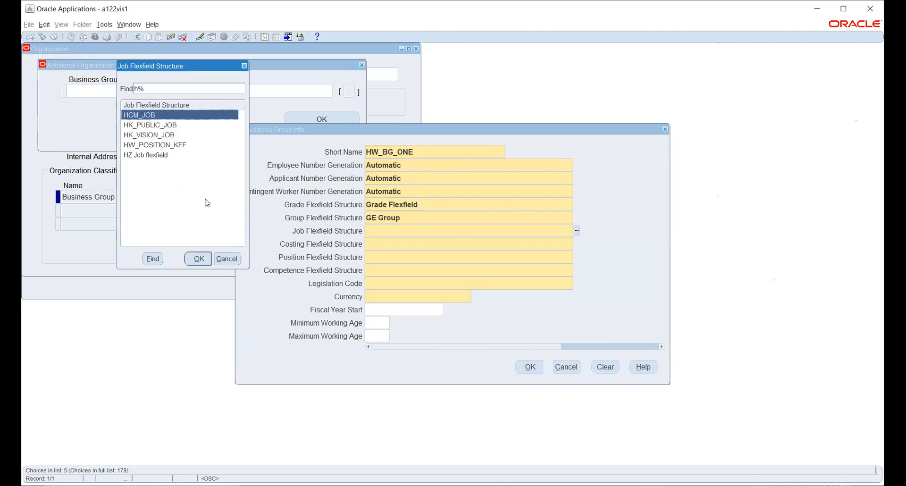
left_click(148, 146)
left_click(198, 259)
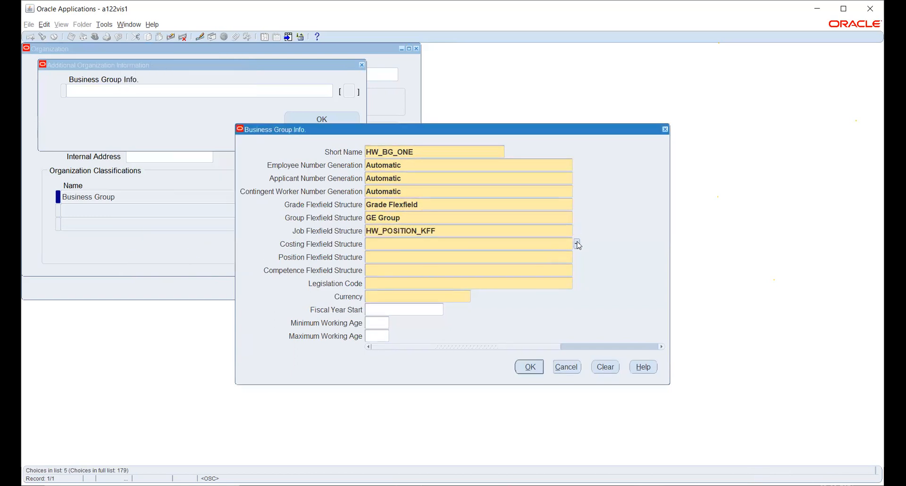
left_click(577, 243)
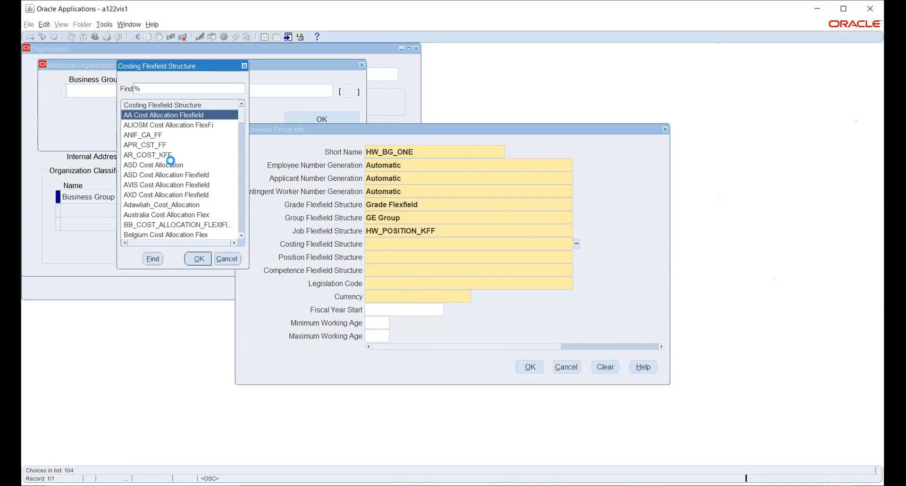
type("c")
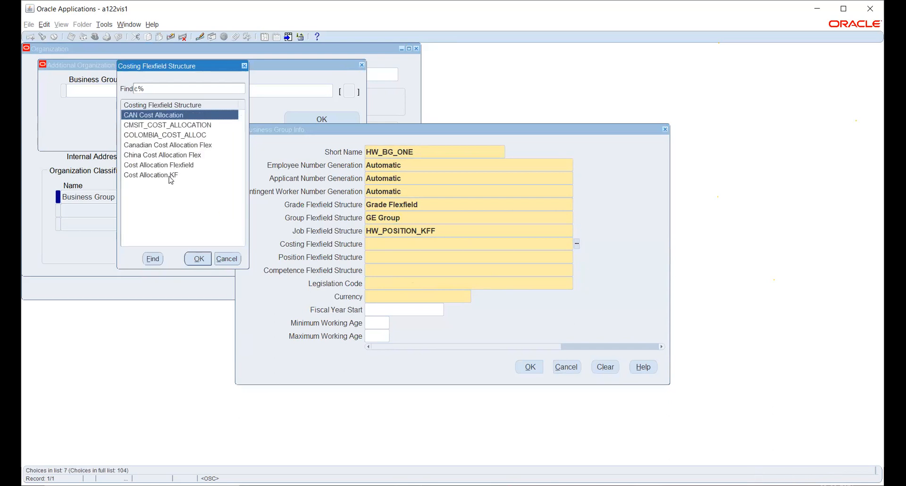
left_click(169, 175)
left_click(199, 259)
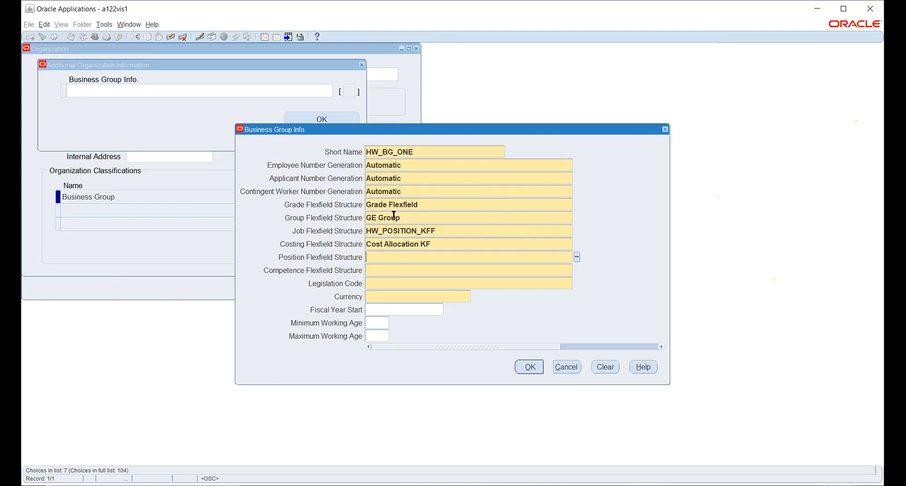
Step: Review the selected Job and Costing Flexfield Structures and browse the available job structures without changing the selection
left_click(440, 244)
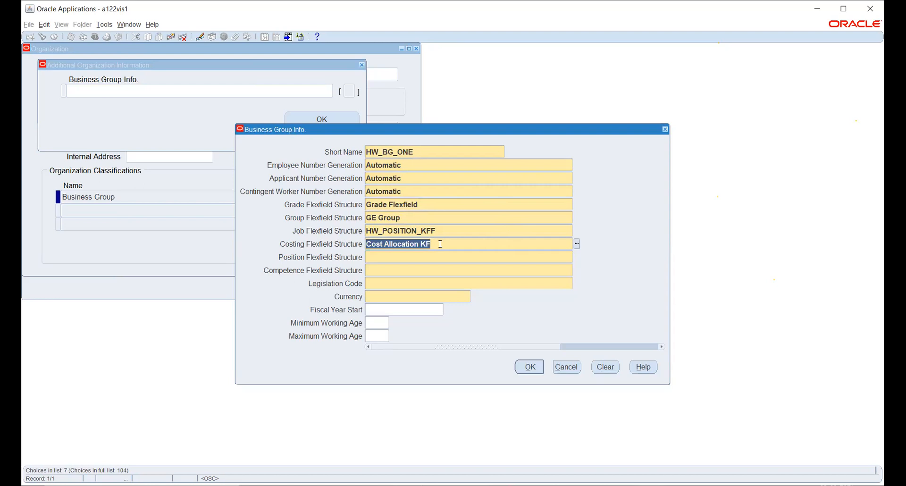
left_click(441, 229)
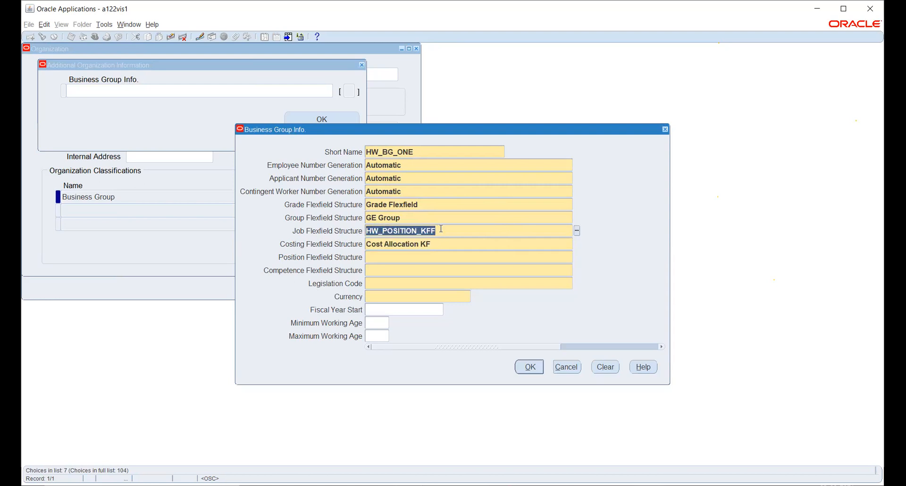
left_click(431, 257)
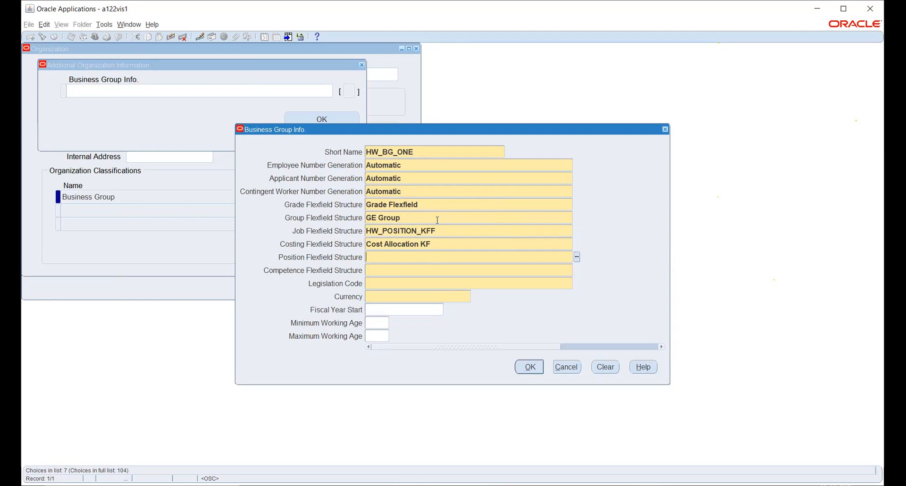
left_click(495, 242)
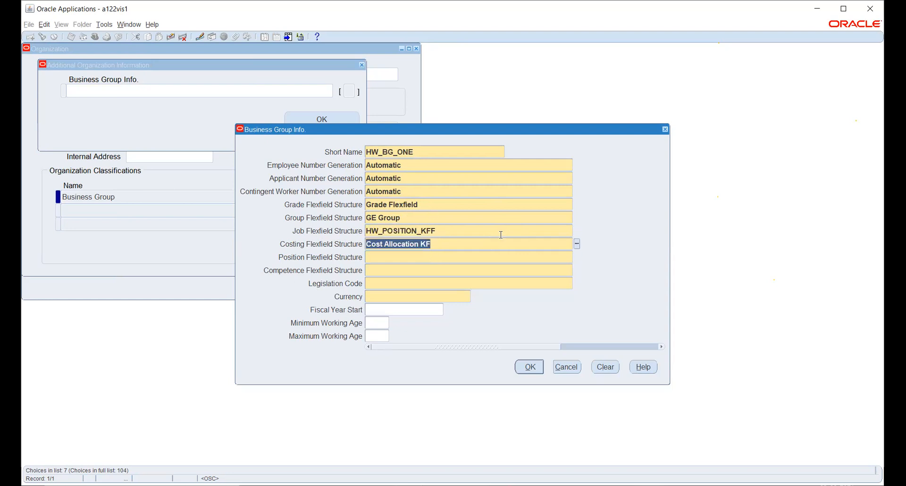
left_click(501, 234)
left_click(577, 230)
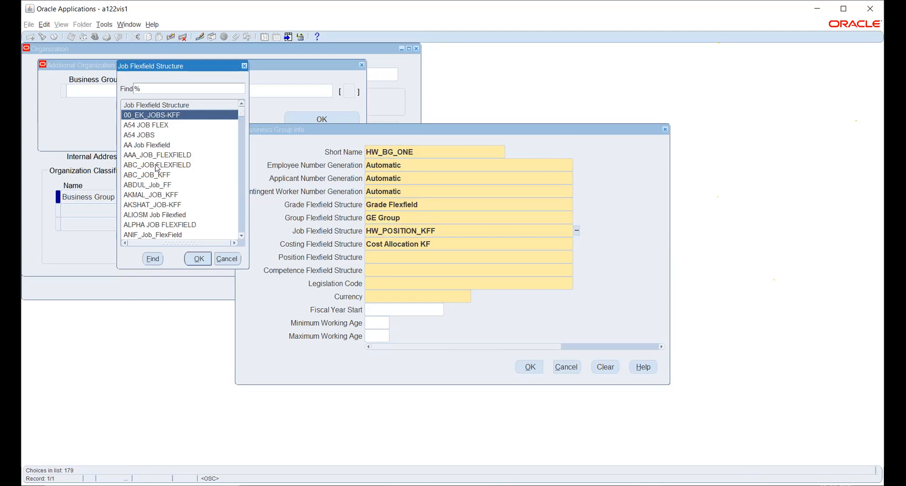
scroll(157, 168, "down", 1)
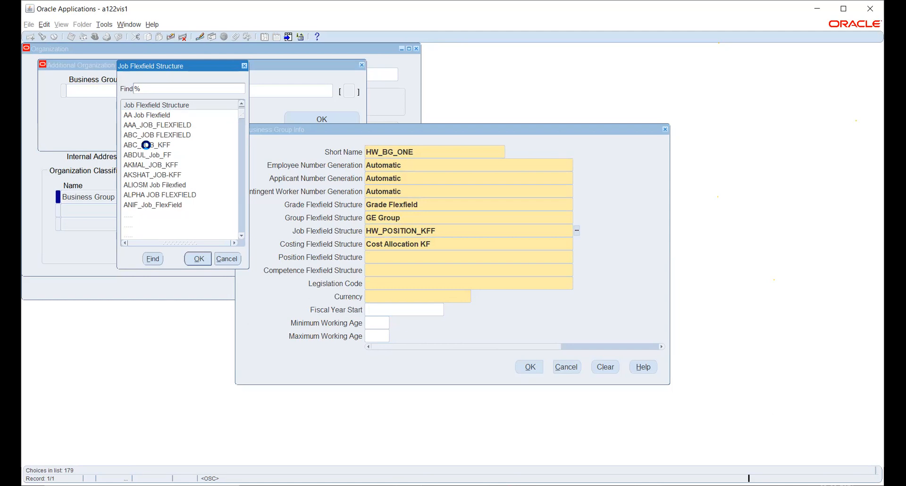
left_click(150, 164)
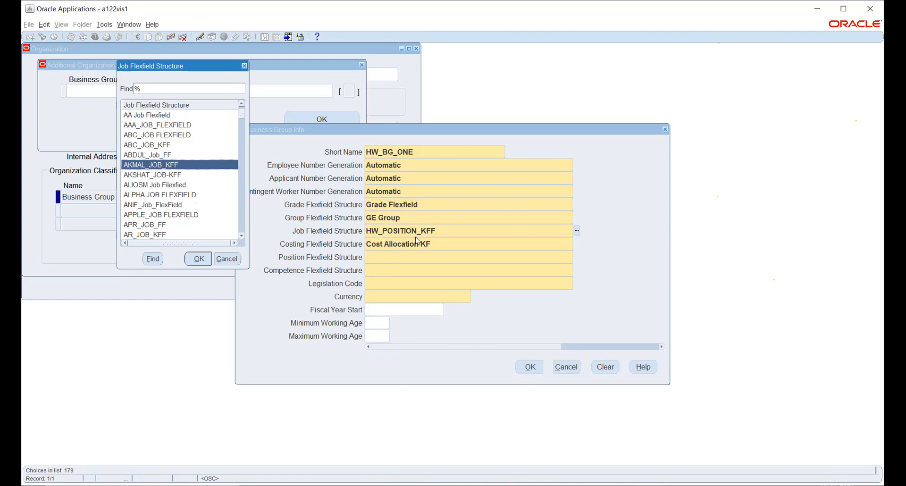
left_click(225, 259)
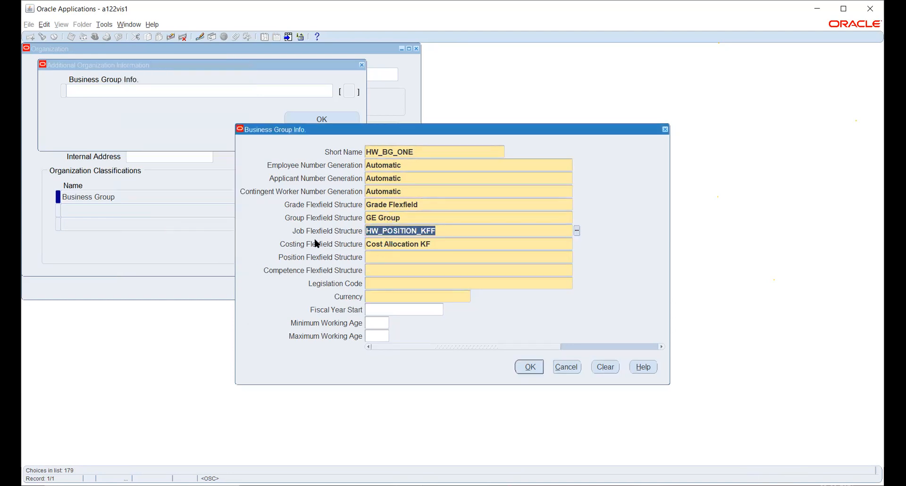
Step: Set the Position Flexfield Structure to Position Flexfield and the Competence Flexfield Structure to Competence Flexfield
left_click(405, 257)
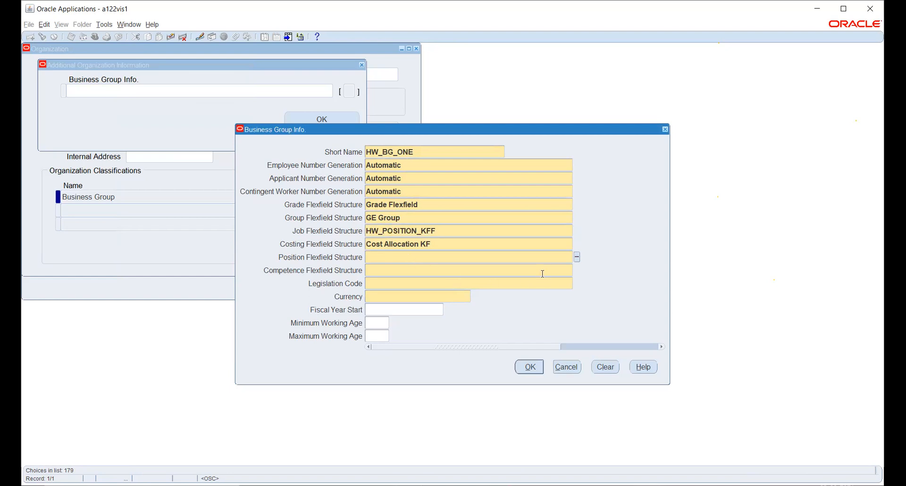
type("PO")
key("Down")
key("Down")
key("Return")
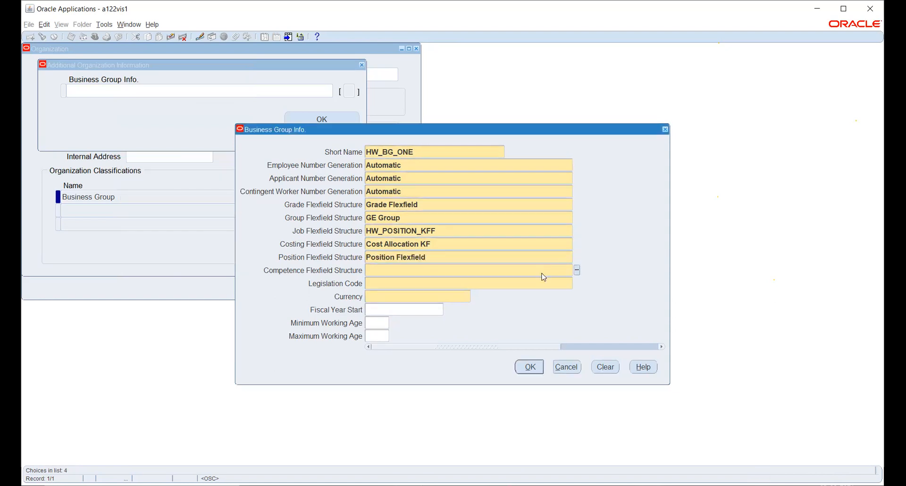
type("COM")
key("Return")
Step: Set the business group's Legislation Code to India and its Currency to INR
type("INDI")
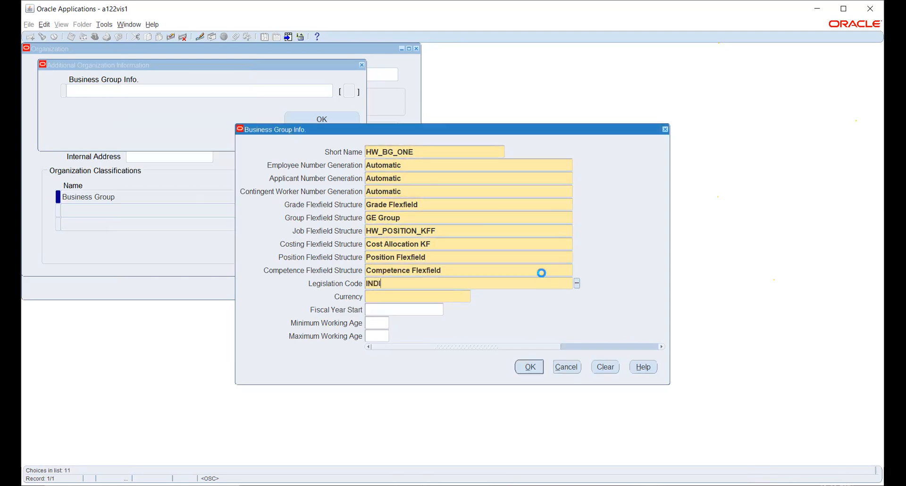
key("Tab")
type("INR")
key("Tab")
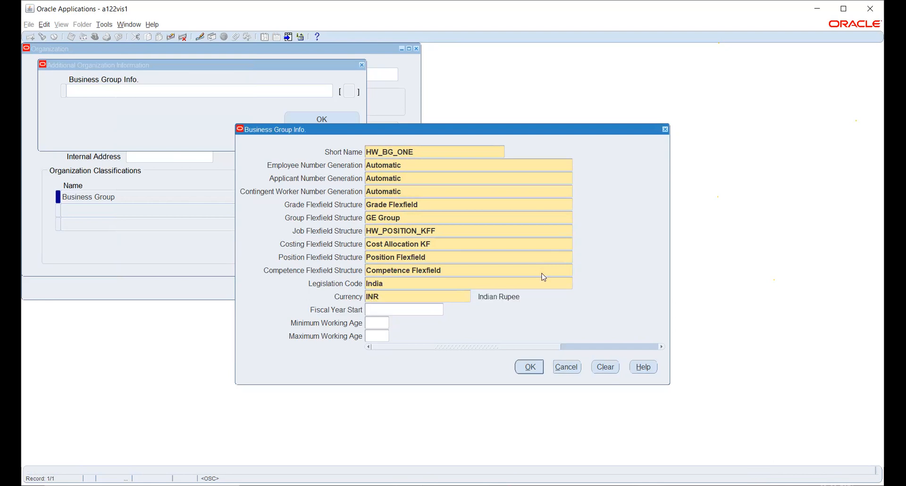
Step: Accept the completed Business Group Info and save the HW_BG_ONE organization
left_click(529, 367)
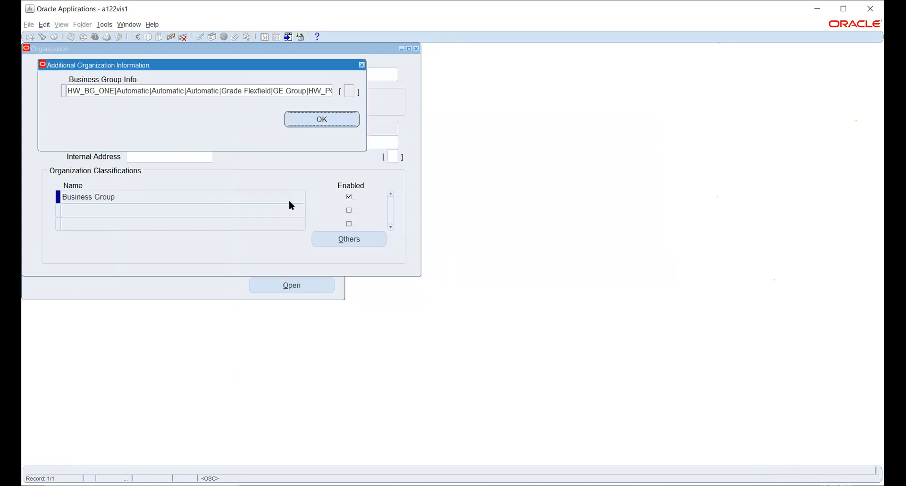
left_click(312, 120)
left_click(437, 280)
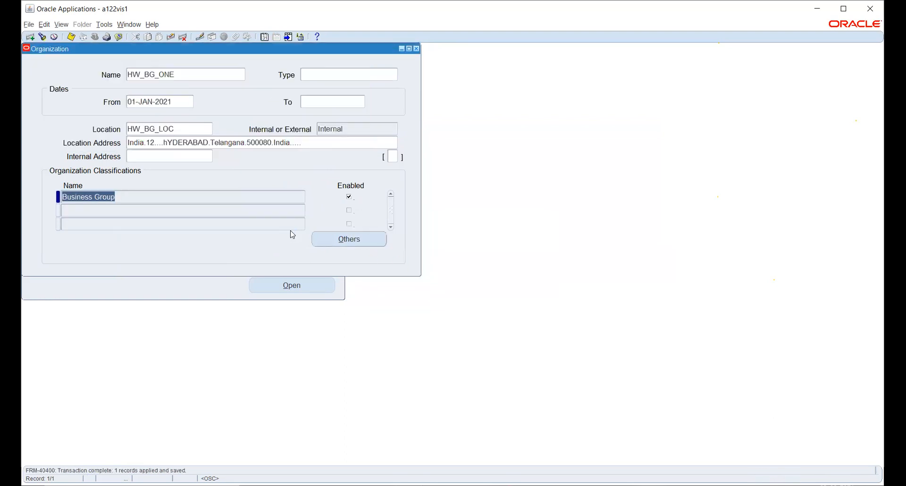
key("ctrl+s")
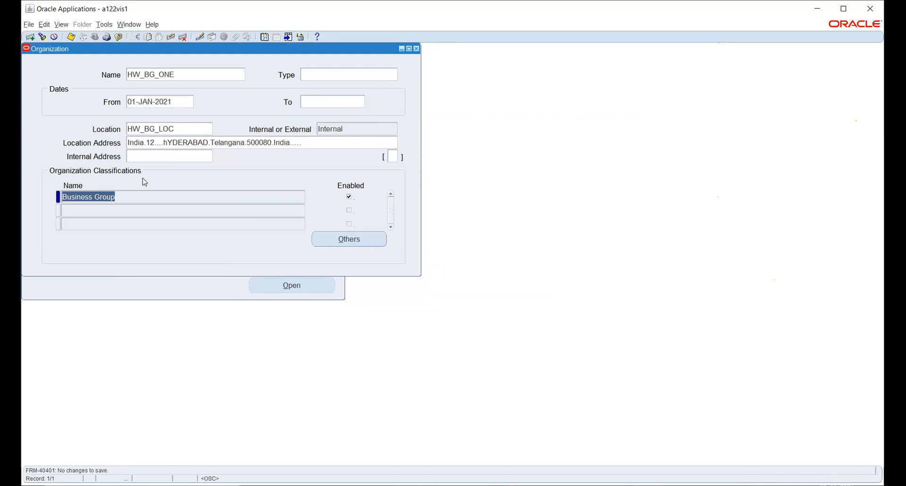
Step: Start a new organization record named HW_HR_ORG with the From date 01-JAN-2021
left_click(194, 73)
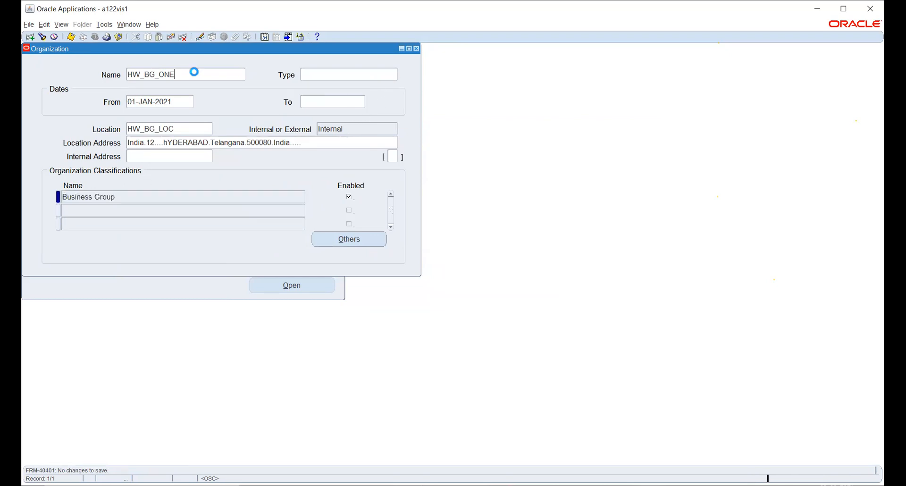
key("ctrl+Down")
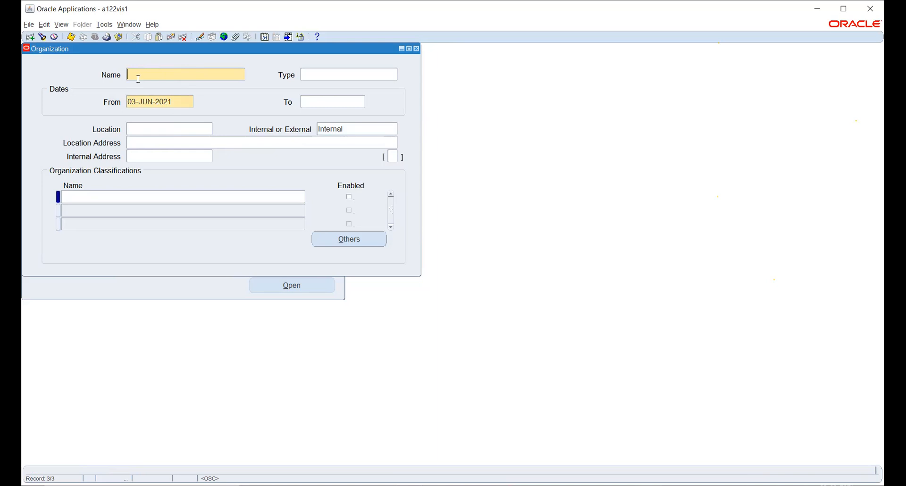
type("HW_")
type("HR")
type("_ORG")
left_click(181, 101)
type("1-JAN-2021")
key("Tab")
Step: Set the location of HW_HR_ORG to HW_BG_LOC and save the organization
left_click(173, 130)
type("HW")
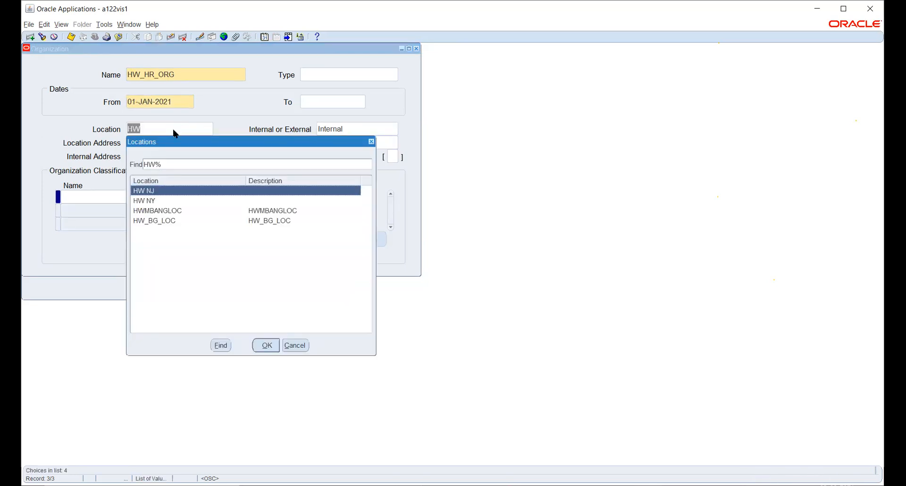
key("Down")
key("Down")
key("Down")
key("Return")
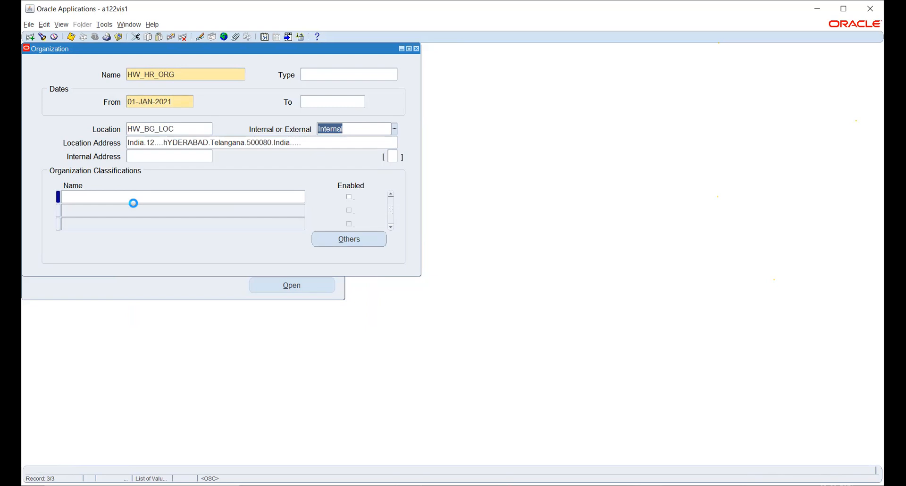
key("ctrl+s")
Step: Add HR Organization as an enabled classification of HW_HR_ORG
left_click(177, 197)
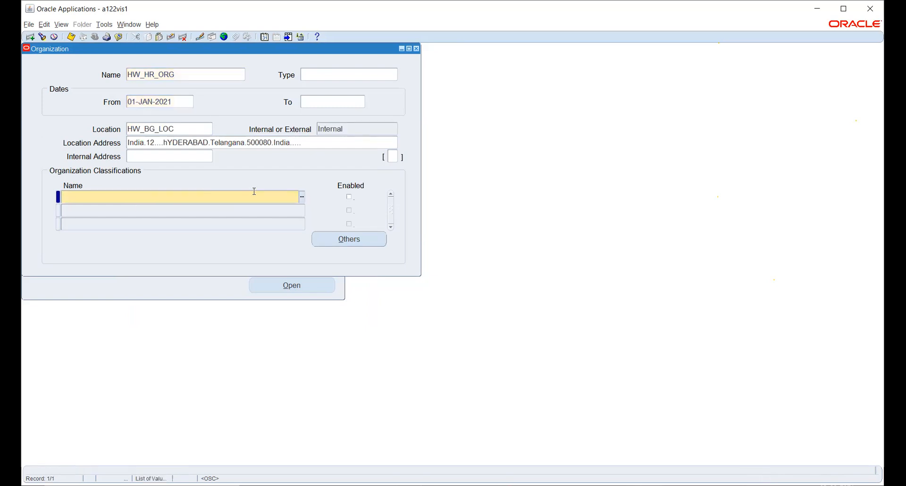
type("HR")
key("Tab")
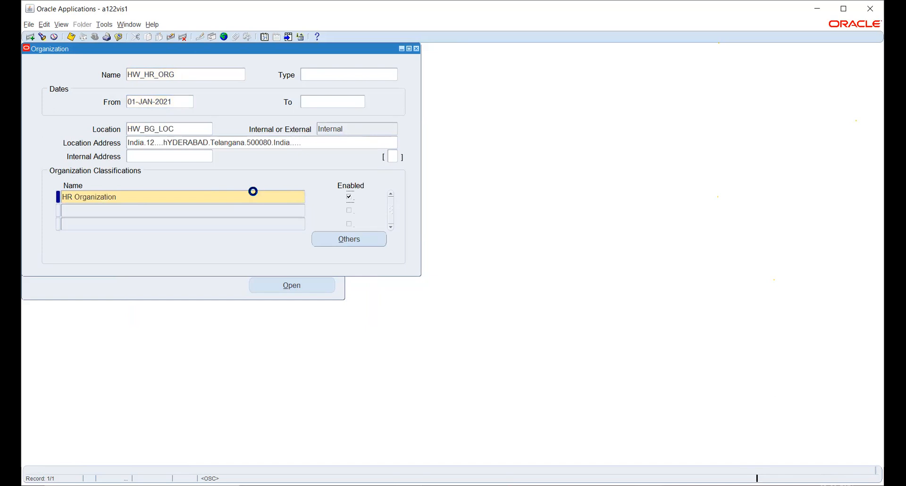
Step: Review the additional information types for the HR Organization classification without choosing one, and close the Organization form
left_click(322, 236)
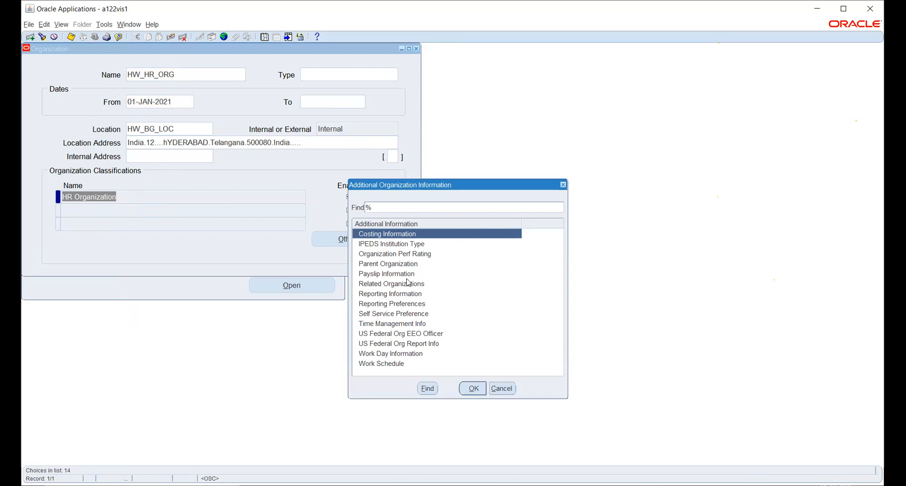
left_click(502, 389)
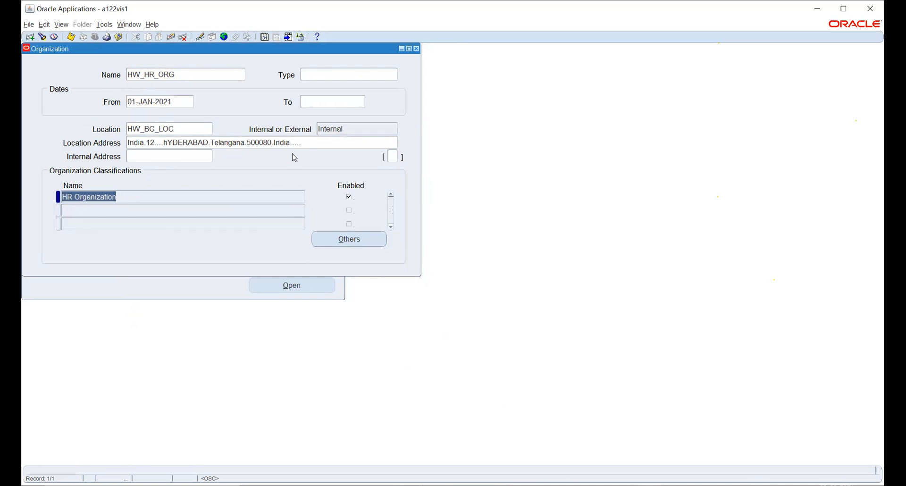
left_click(417, 50)
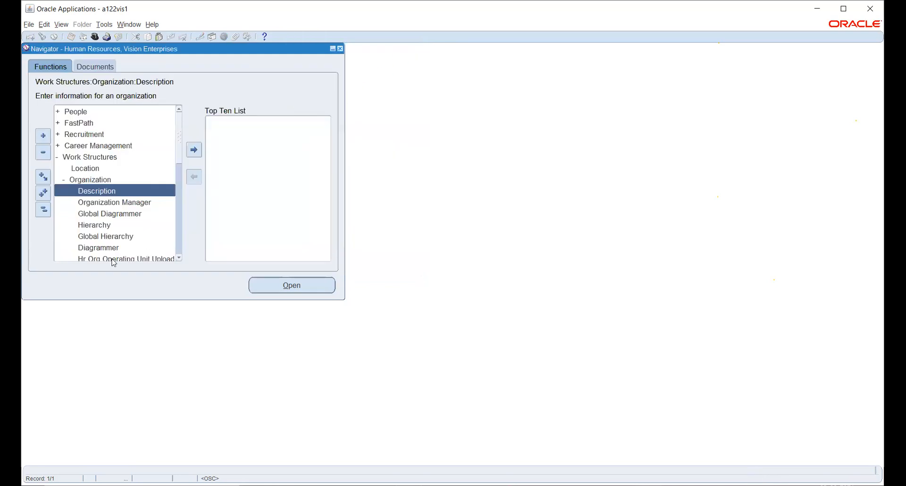
Step: Collapse the function list and open the Job Description function under Work Structures
left_click(43, 209)
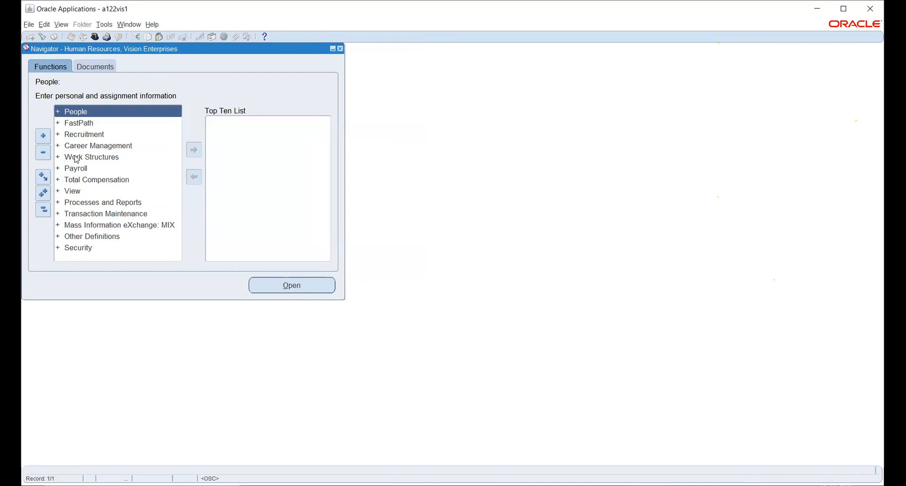
double_click(76, 159)
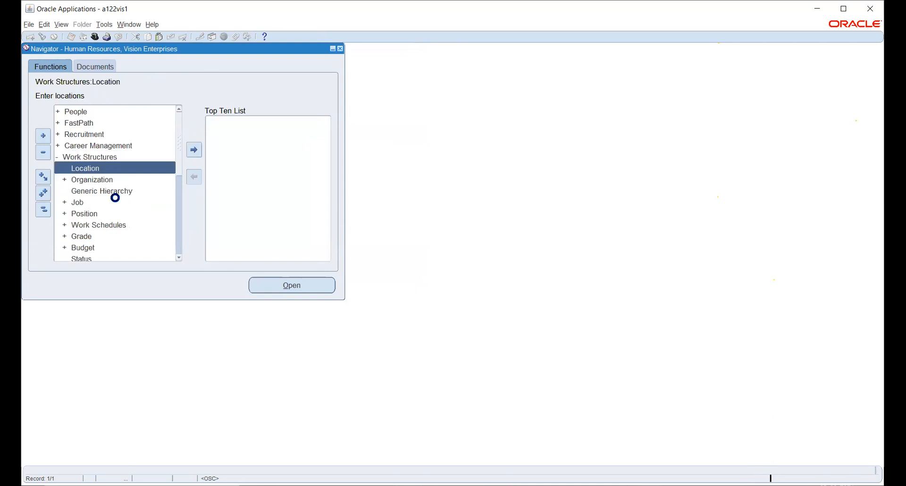
double_click(73, 202)
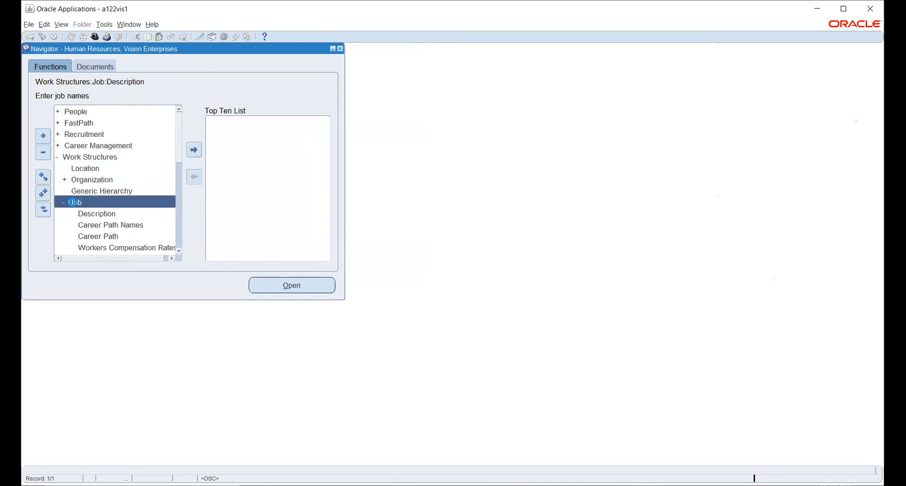
left_click(91, 210)
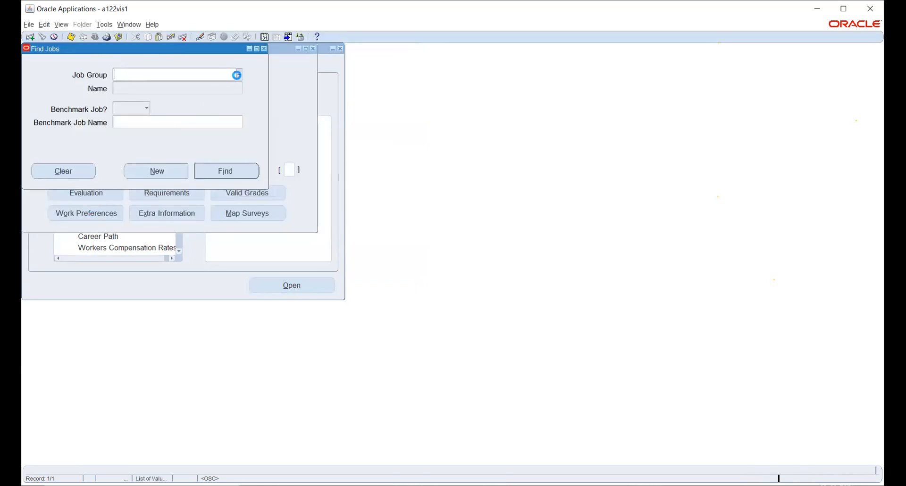
Step: Browse the job groups available in Find Jobs without selecting one
left_click(237, 75)
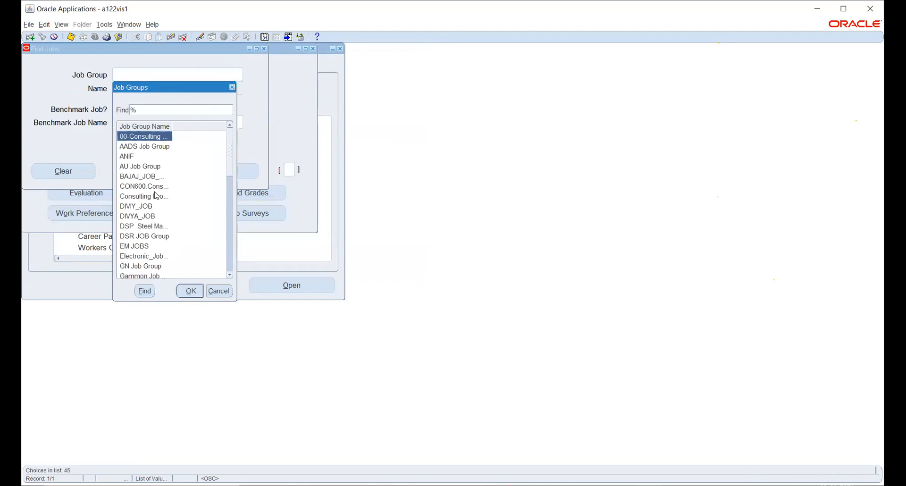
scroll(156, 195, "down", 4)
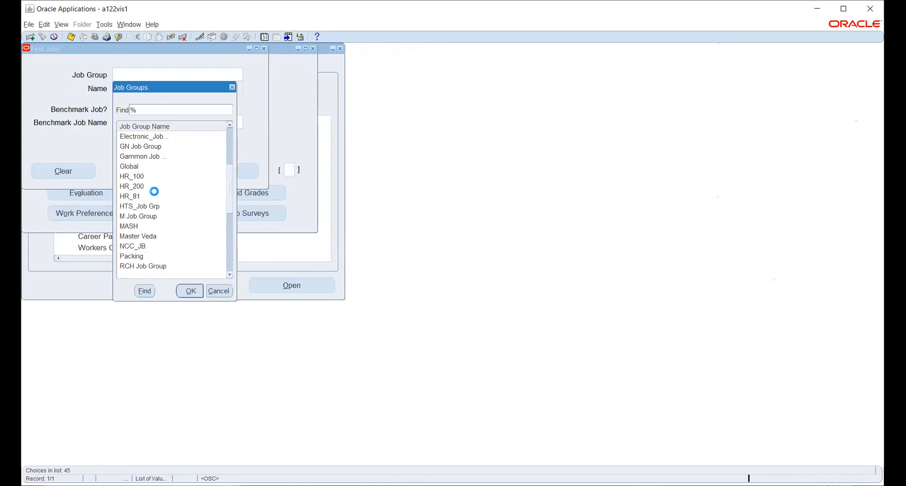
scroll(157, 195, "down", 4)
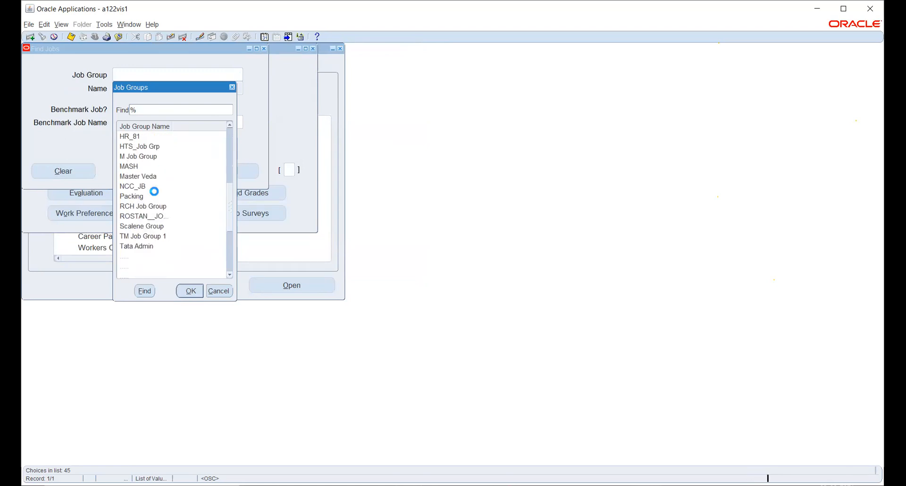
left_click(219, 290)
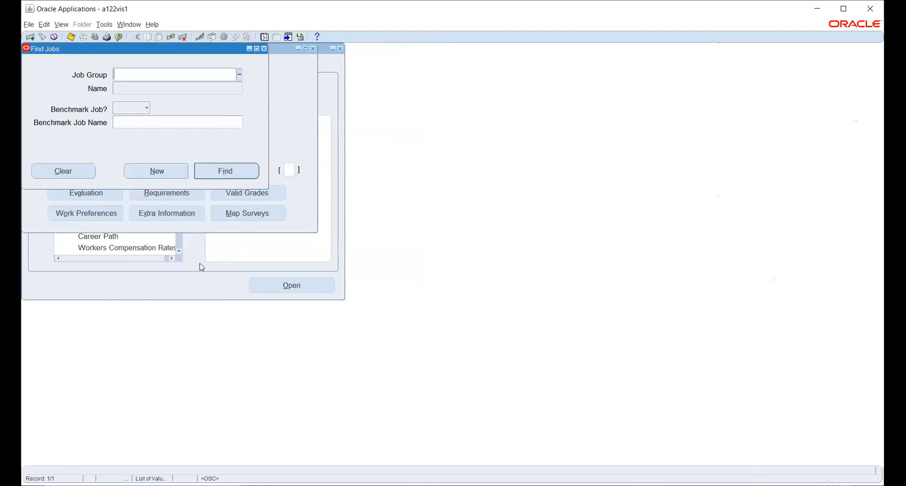
Step: Start a new job, try to assign it an HW job group, and leave the Job form without saving
left_click(166, 171)
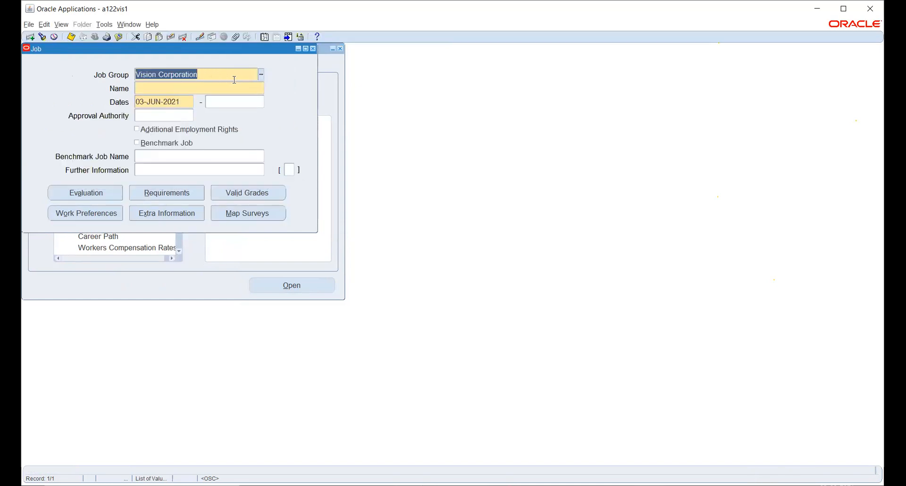
type("HW")
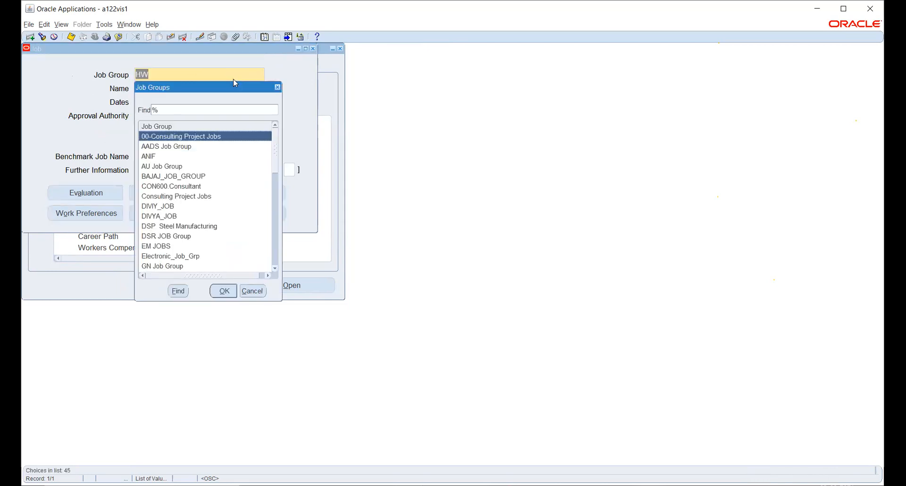
type("h")
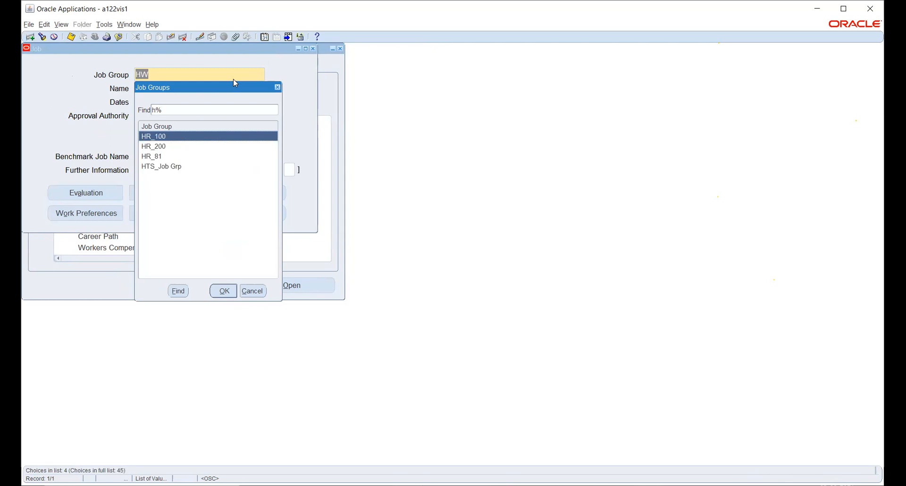
key("BackSpace")
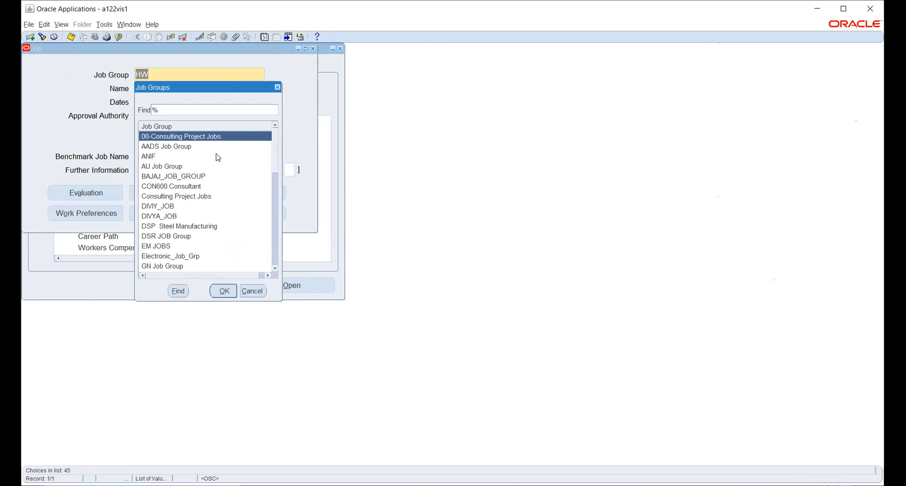
left_click(257, 289)
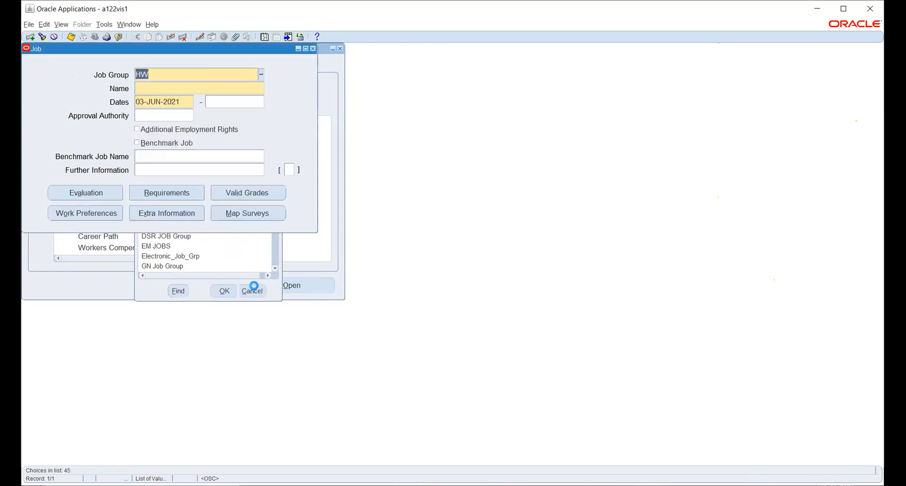
key("BackSpace")
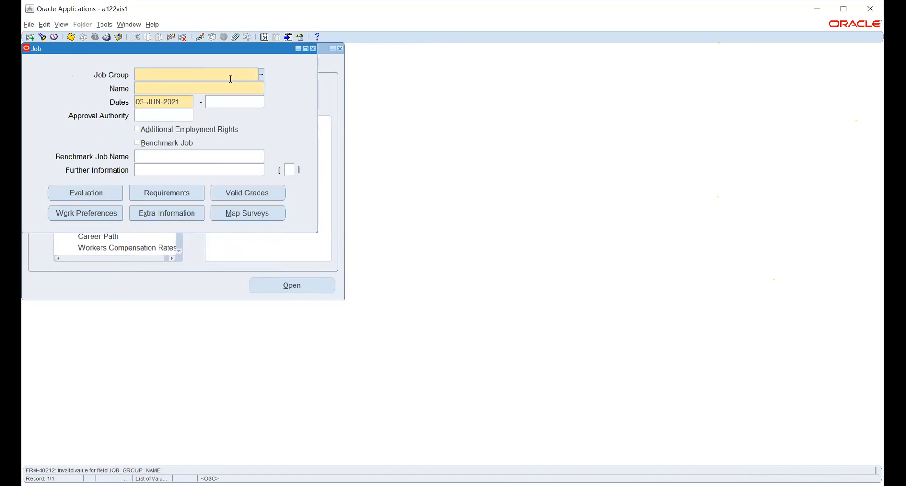
left_click(261, 75)
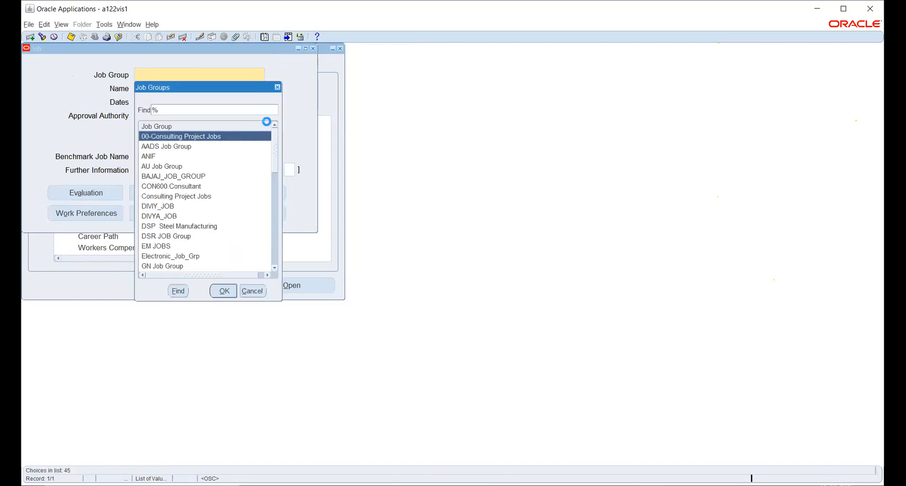
left_click(260, 295)
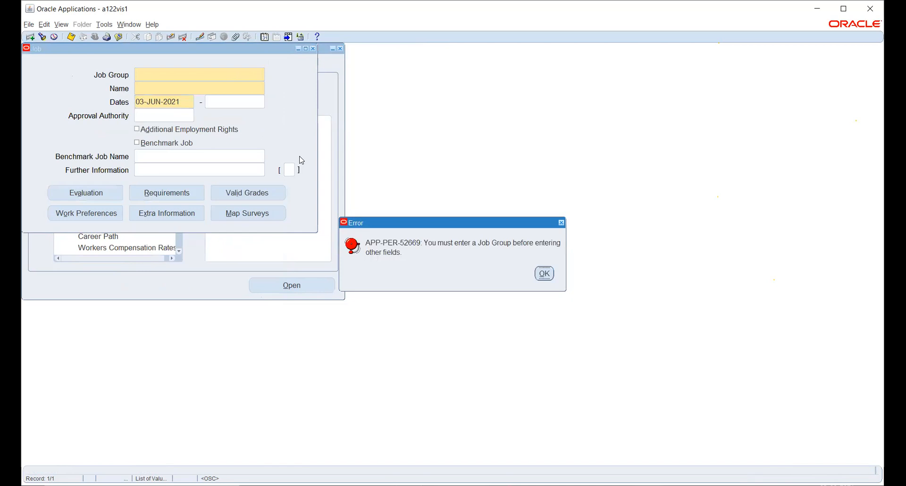
key("Return")
key("Return")
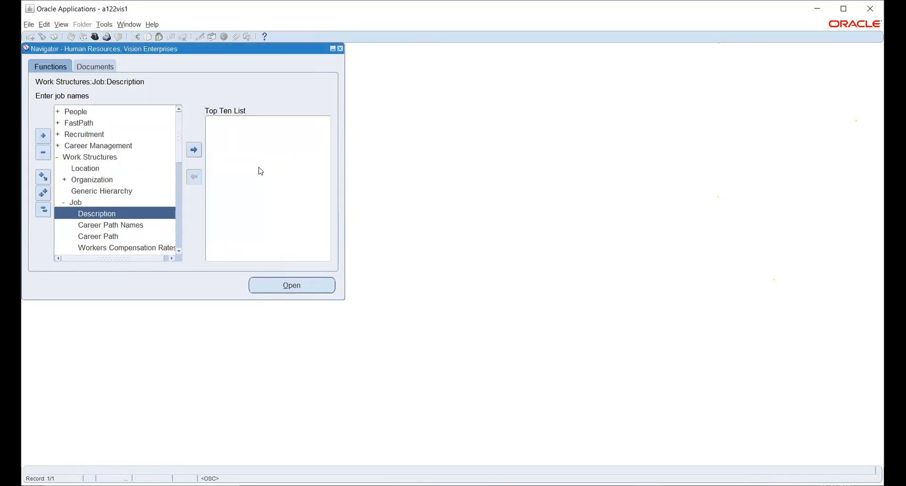
Step: Open the Job Group function under Work Structures, Job
left_click(179, 250)
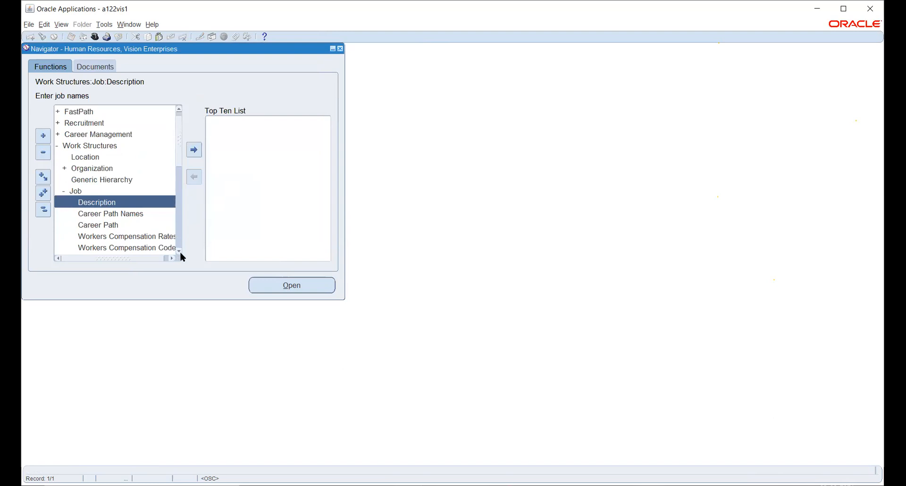
left_click(179, 251)
left_click(179, 251)
left_click(179, 251)
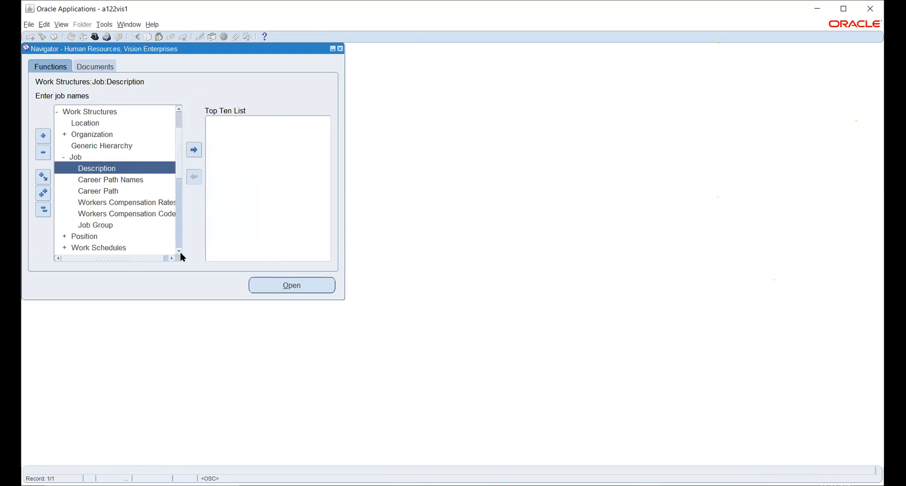
left_click(104, 225)
left_click(266, 286)
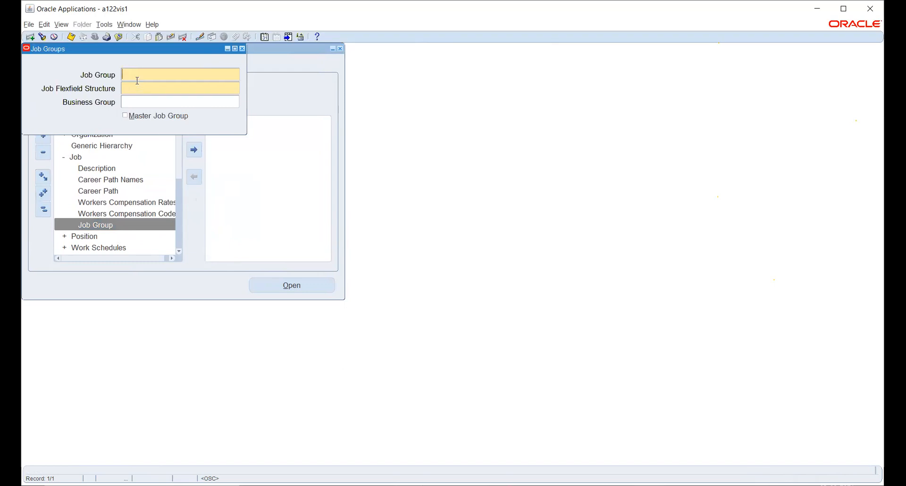
type("HW")
type("JOB")
Step: Name the new job group HW_JOB and set its Job Flexfield Structure to HW_POSITION_KFF
key("Tab")
double_click(137, 76)
left_click(137, 77)
type("_")
left_click(147, 90)
type("HW_P")
key("Tab")
type("HW")
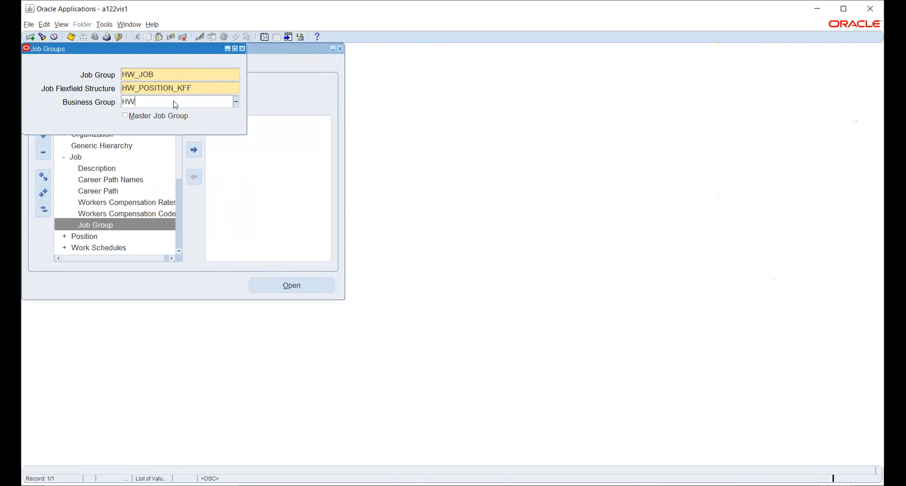
Step: Set the HW_JOB job group's Business Group to Vision Corporation, save the record and close the Job Groups form
key("Return")
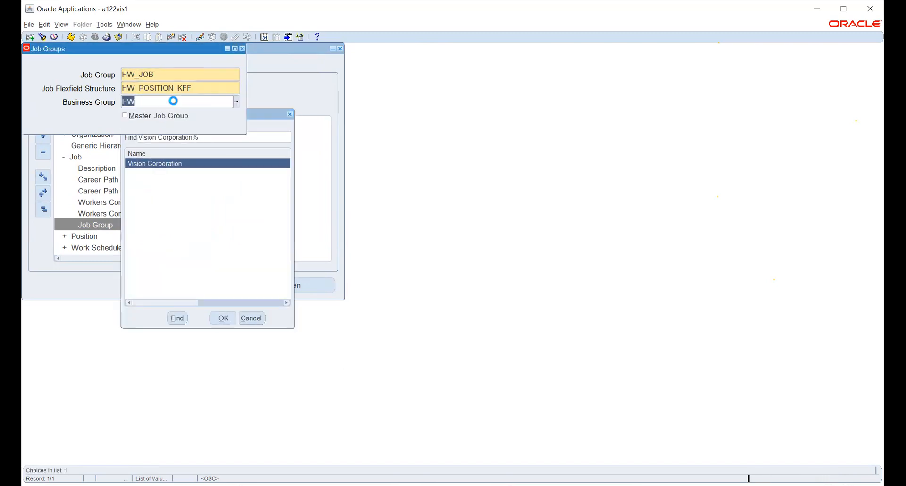
key("ctrl+s")
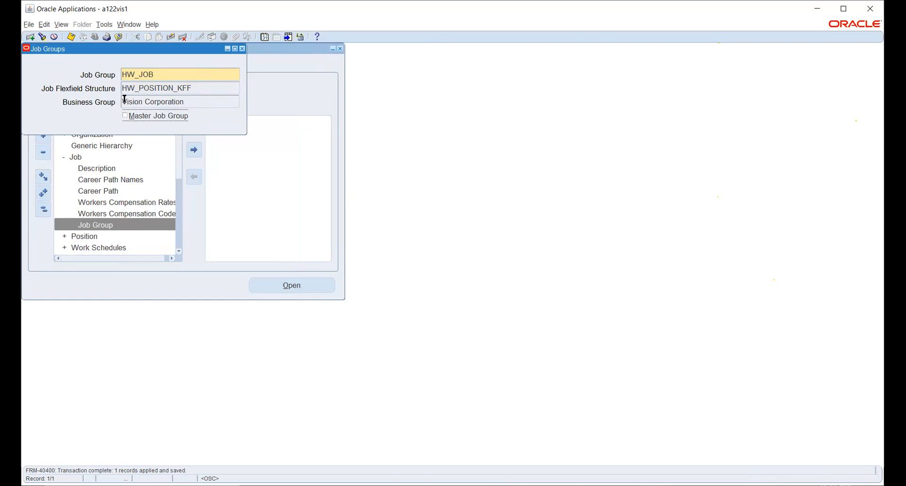
left_click(243, 50)
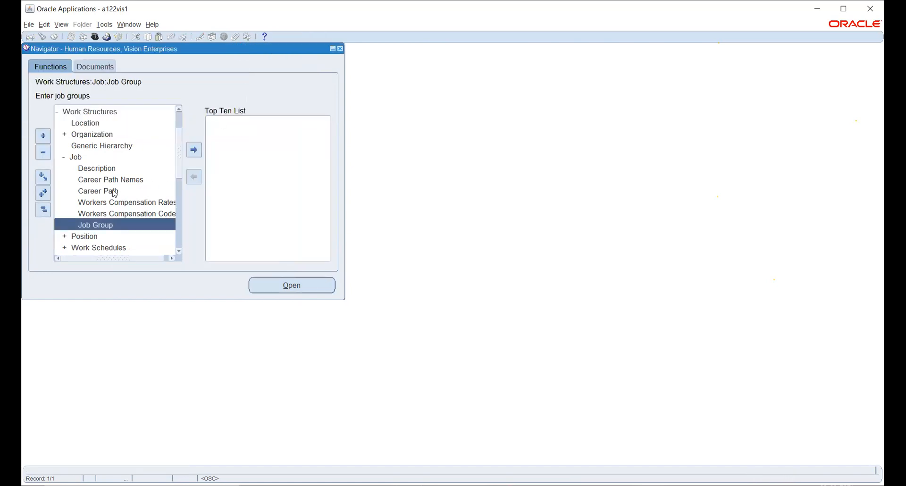
Step: Open the job Description function and set the Job Group search criterion to HW_JOB
double_click(98, 169)
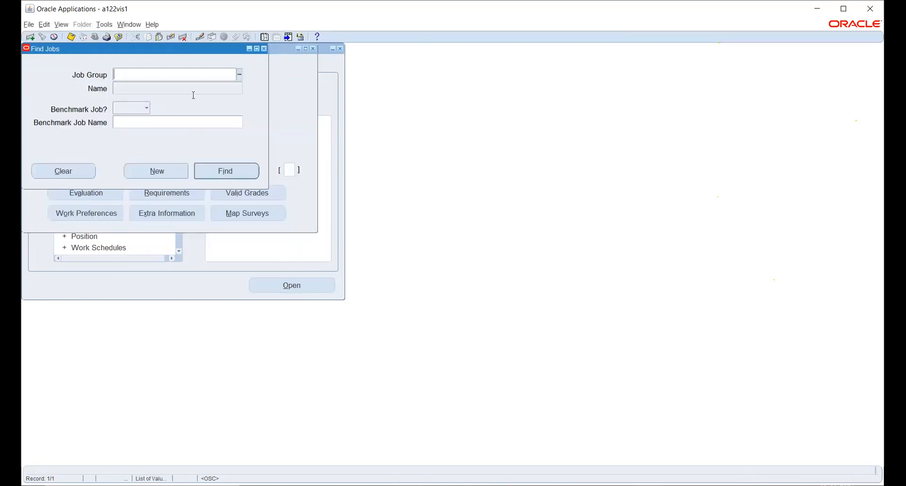
left_click(238, 74)
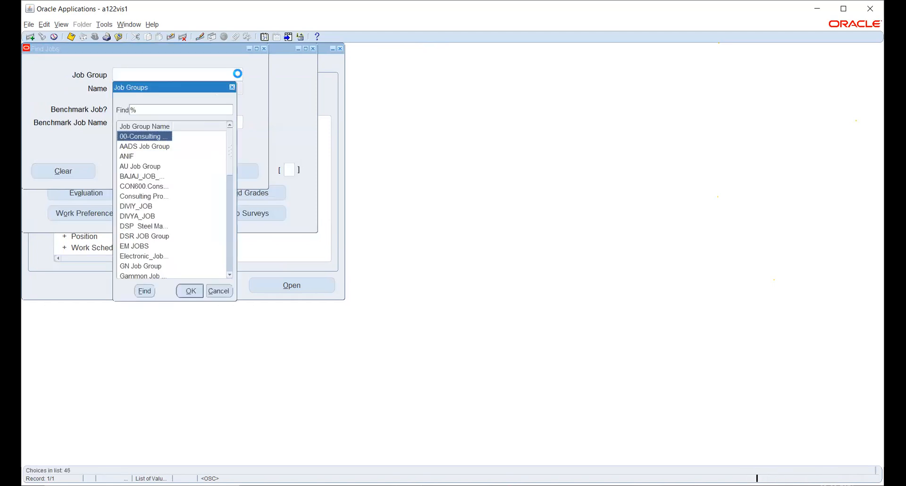
type("h")
key("Down")
key("Down")
key("Down")
key("Down")
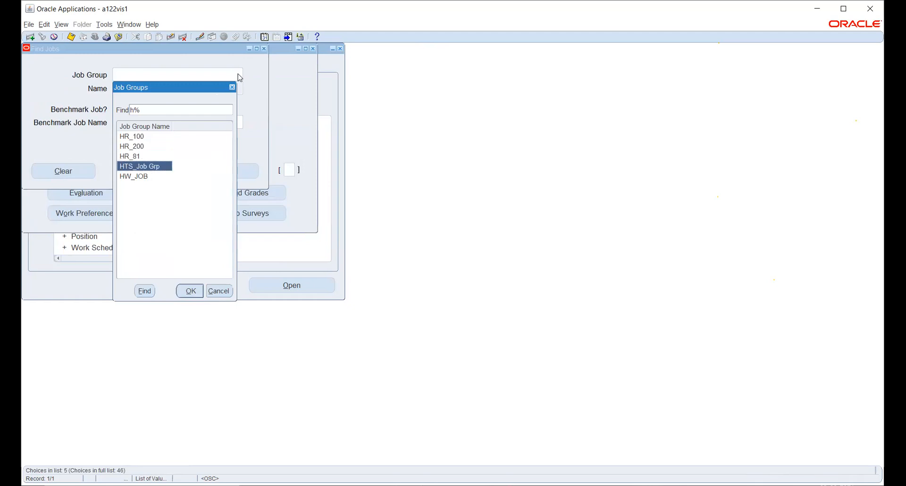
key("Return")
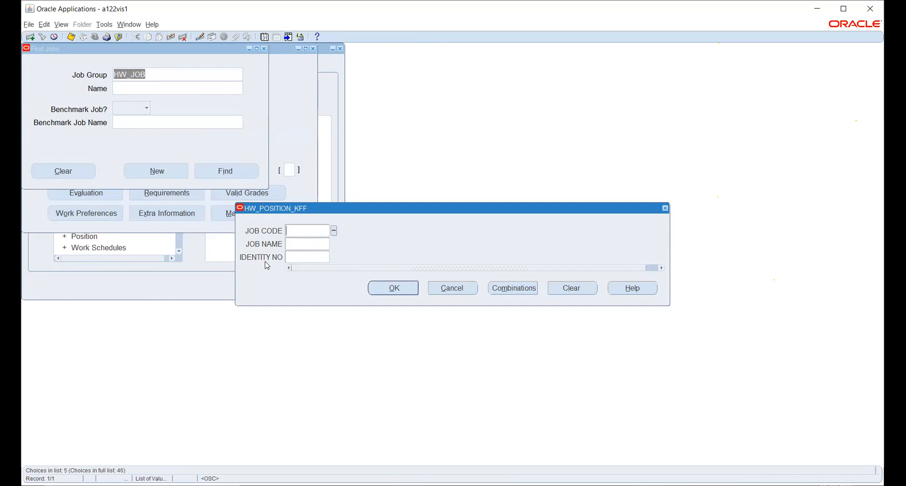
Step: Fill the job search Name criterion with job code 192390, job name 9012 and the identity number
left_click(333, 231)
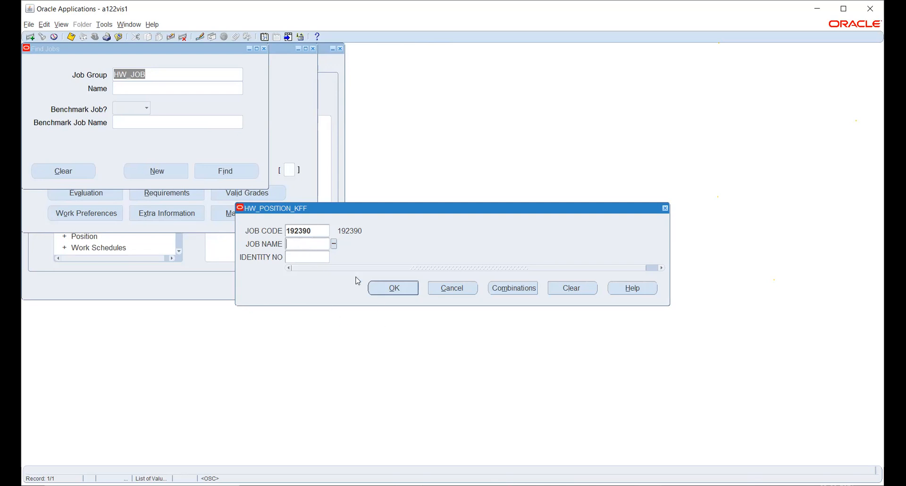
left_click(335, 244)
left_click(334, 258)
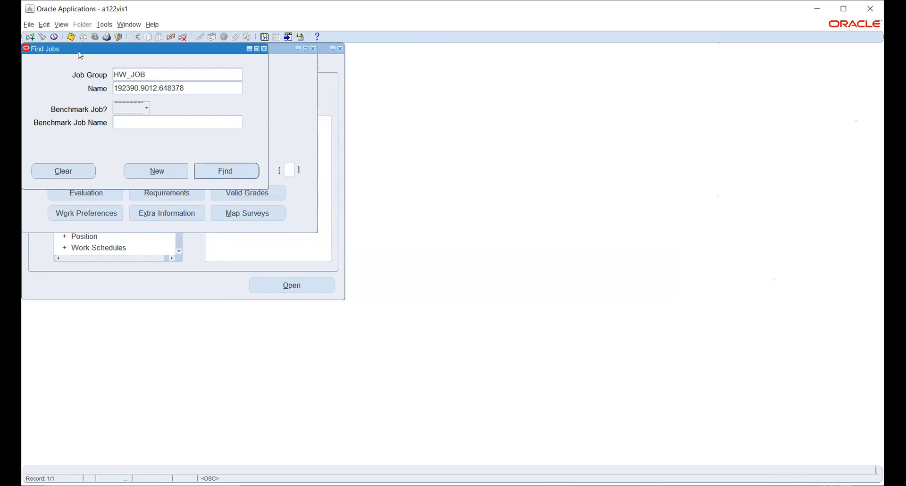
left_click(71, 37)
Step: Start a new job in job group HW_JOB and name it with job code 192390, job name 9012 and the identity number
left_click(146, 165)
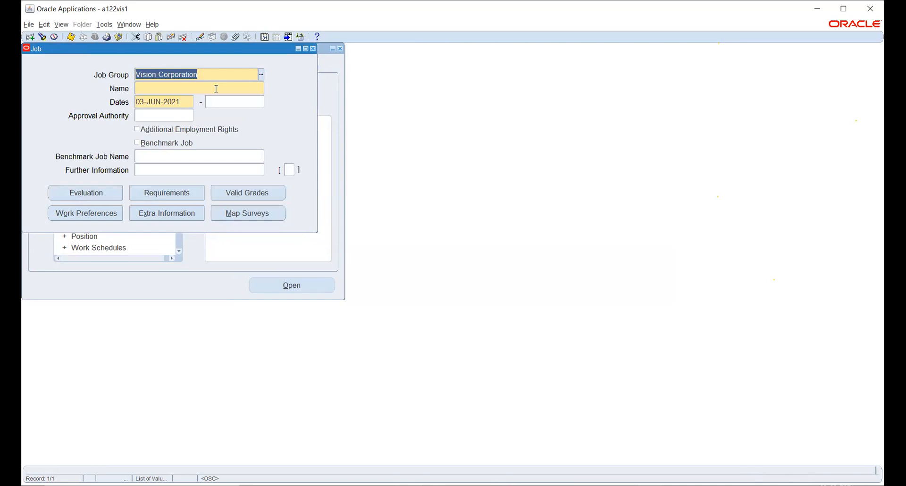
type("HW_JOB")
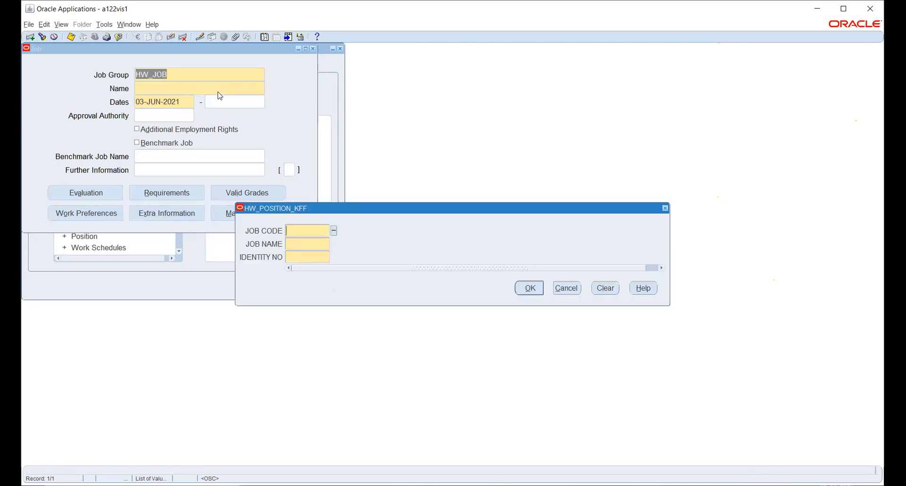
left_click(333, 231)
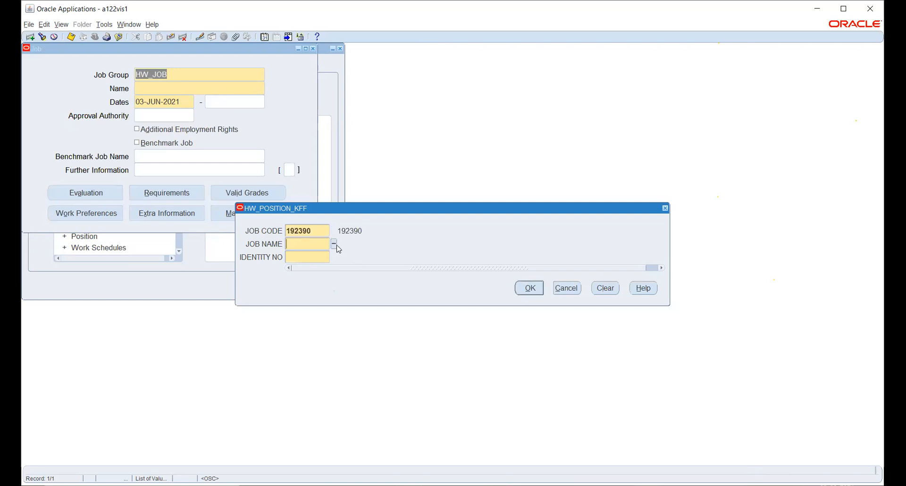
left_click(333, 244)
left_click(334, 257)
left_click(523, 289)
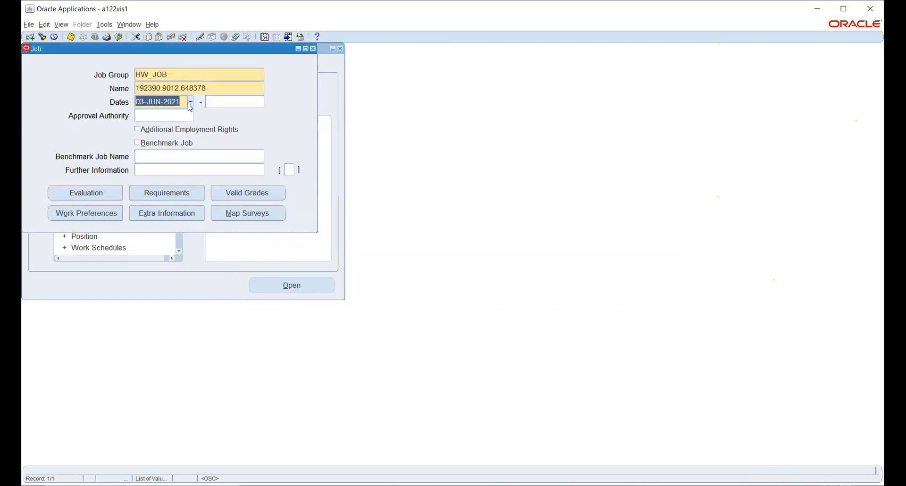
Step: Set the new job's start date to 01-JAN-2021 and save the job
type("1-JAN-20")
type("21")
key("Tab")
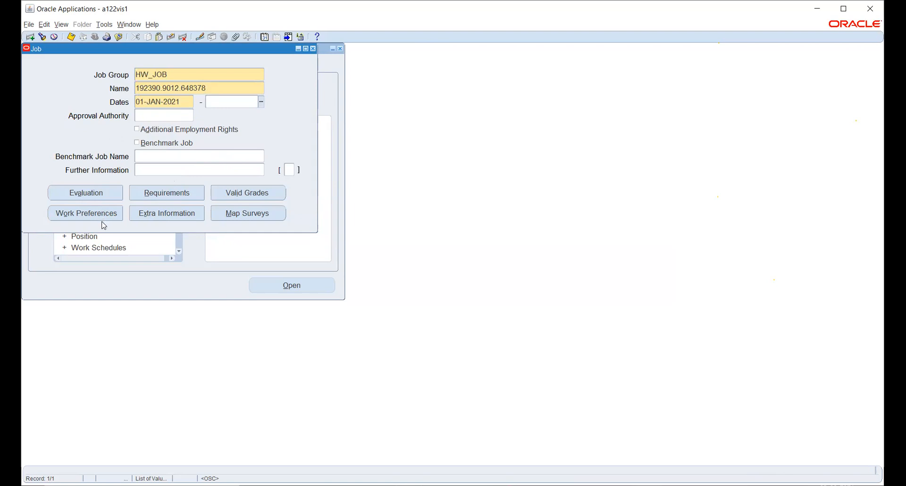
left_click(90, 191)
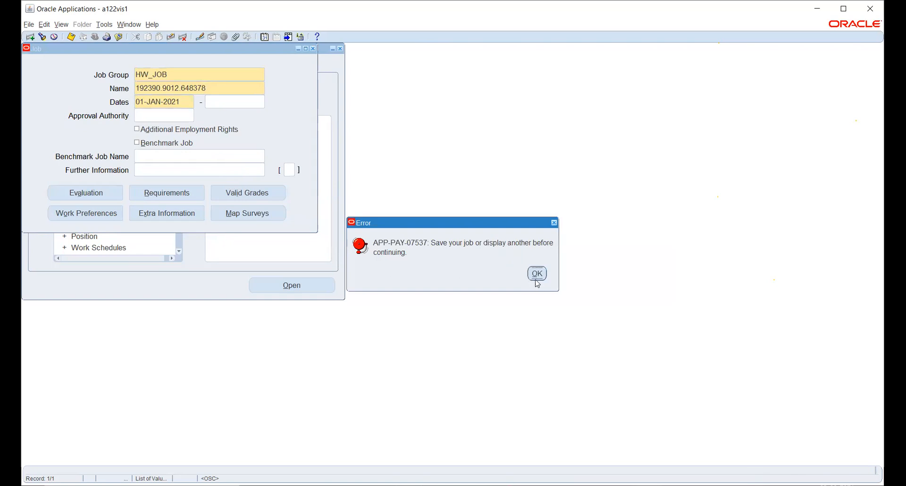
left_click(71, 39)
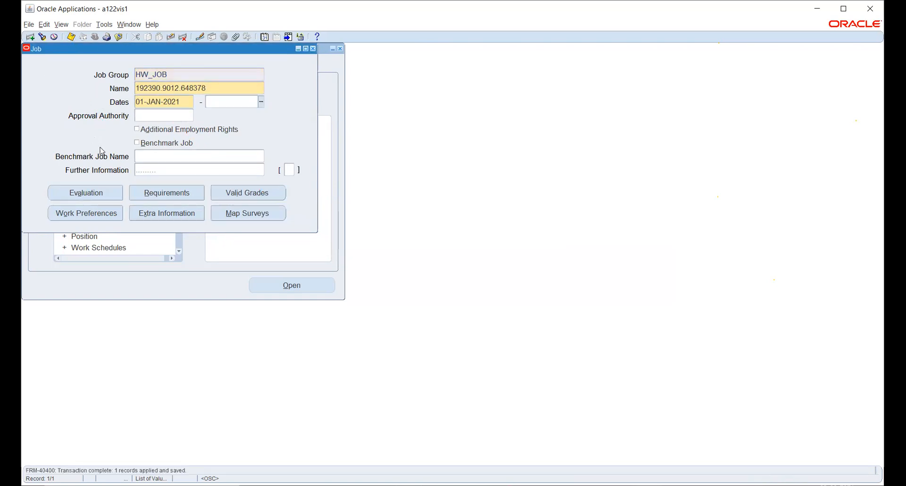
Step: Look at the saved job's Evaluation form and return to the Navigator
left_click(102, 194)
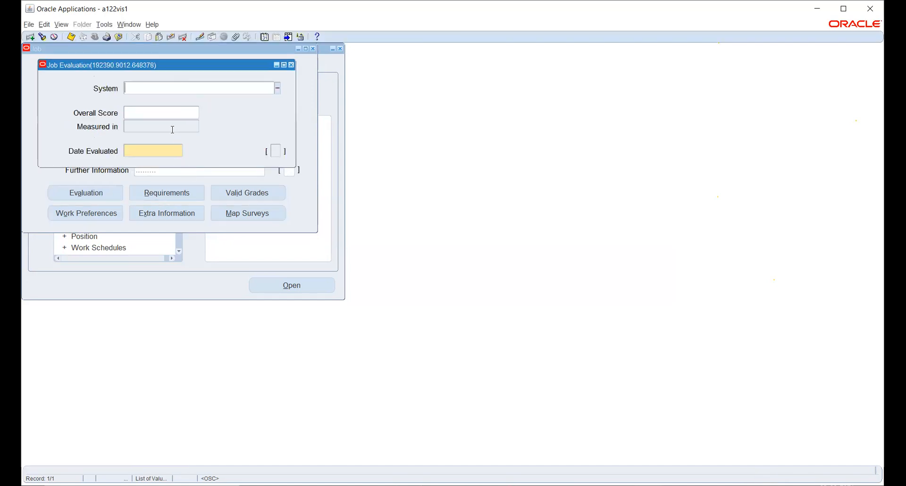
left_click(291, 66)
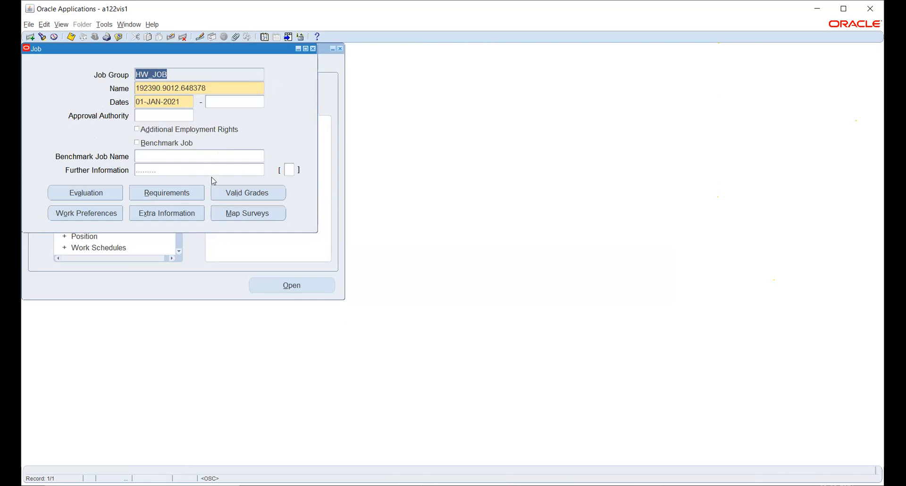
left_click(313, 49)
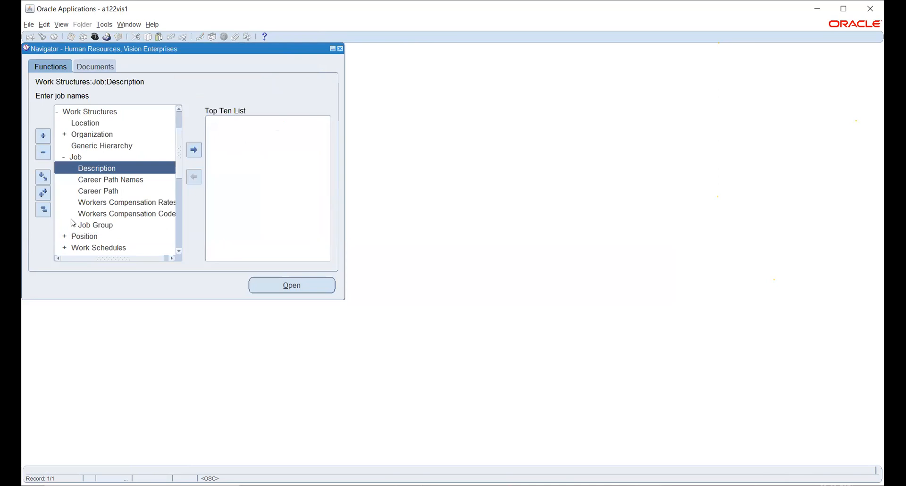
Step: Open the Enter and Maintain function under People and start a new person record
scroll(78, 176, "down", 1)
scroll(76, 177, "up", 1)
scroll(77, 177, "up", 1)
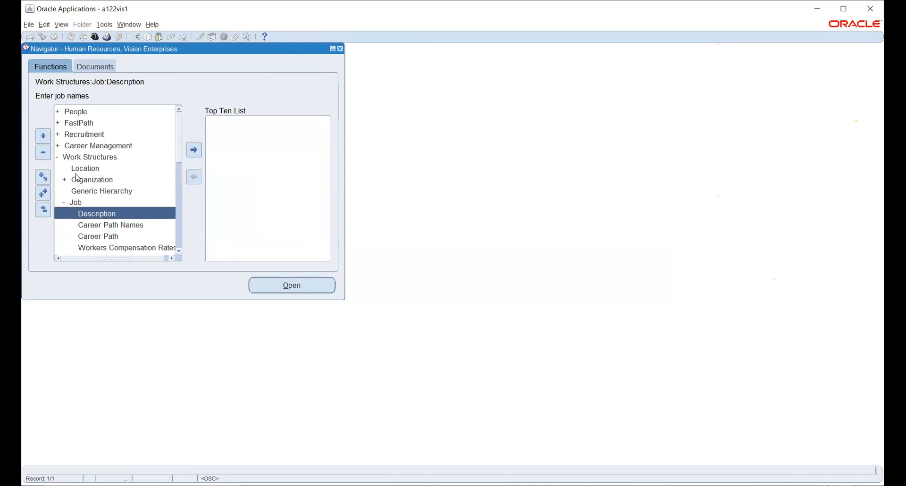
double_click(74, 114)
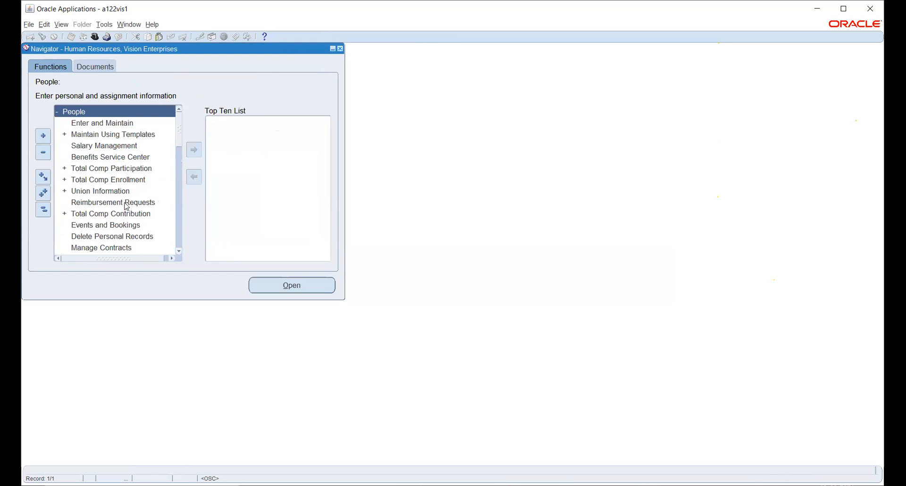
double_click(78, 123)
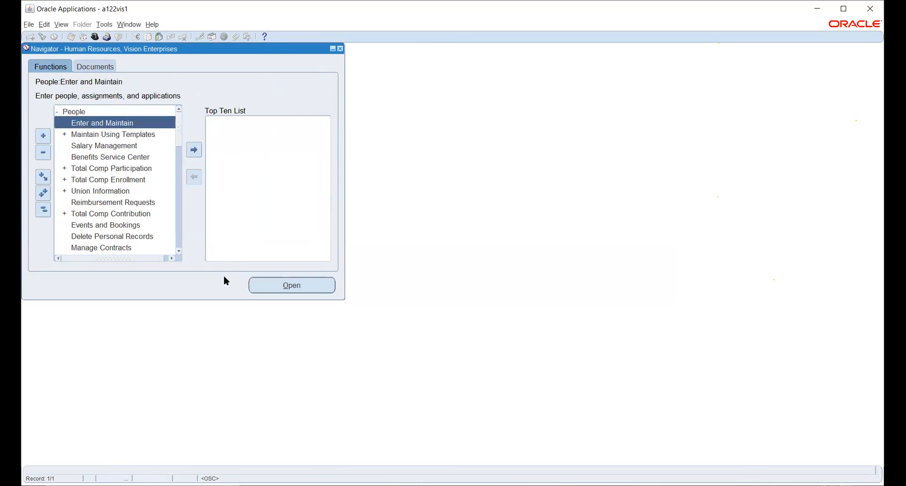
left_click(261, 285)
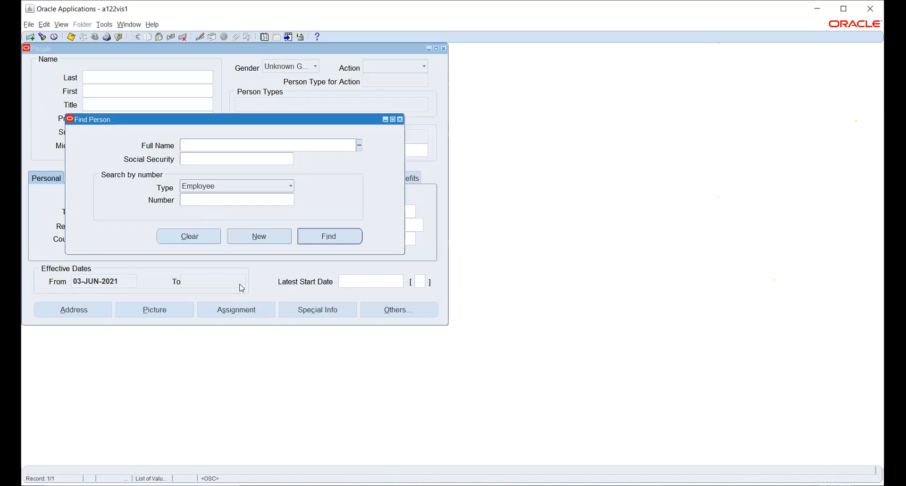
left_click(245, 241)
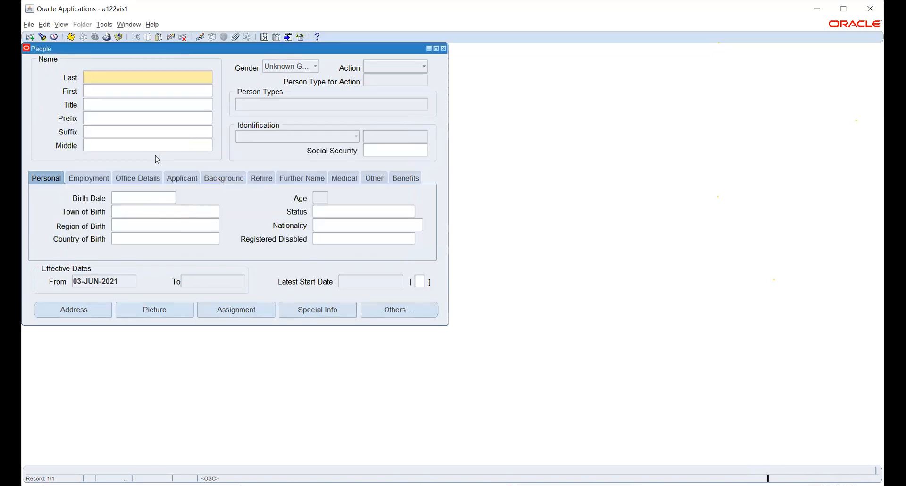
Step: Enter the new person's last name with only the first letter capitalized
key("Tab")
key("shift+Tab")
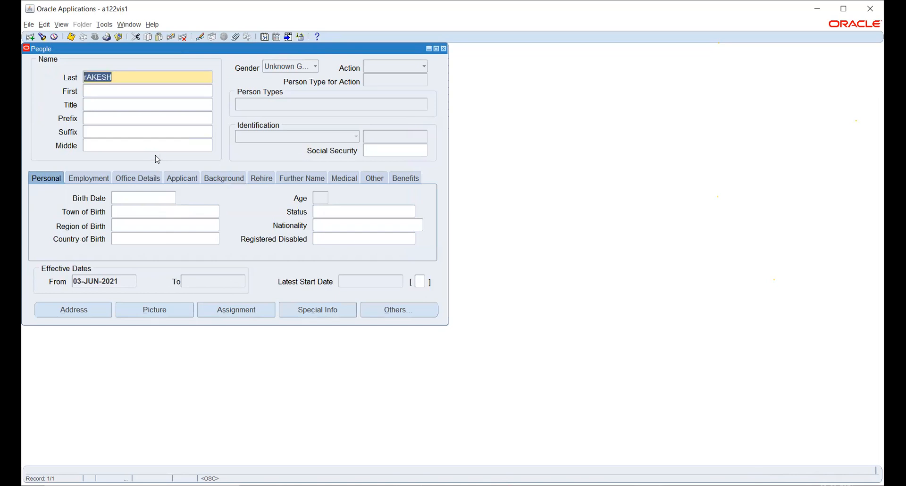
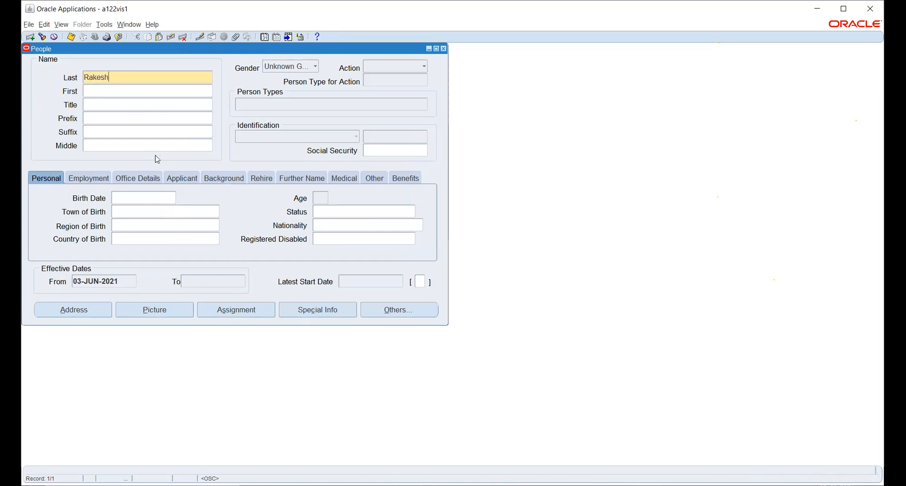
Step: Enter the new person's first name and set the title to Mr
key("Tab")
key("Tab")
type("mr")
key("Tab")
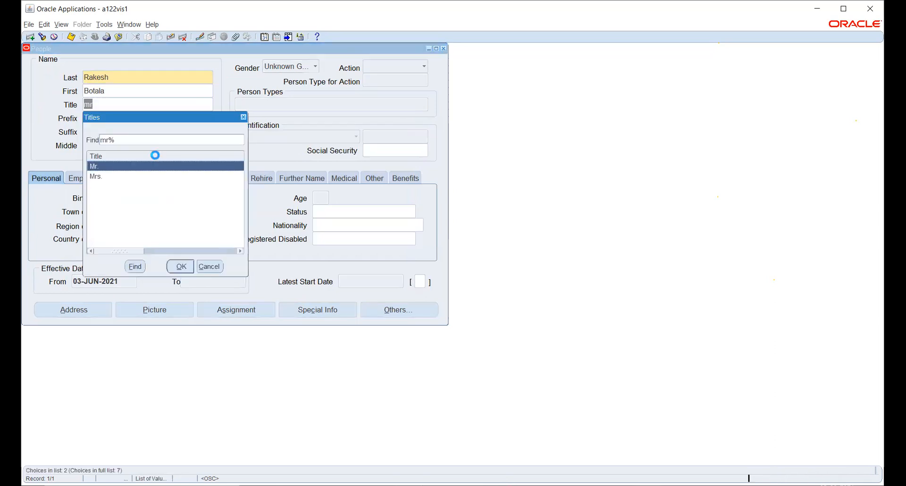
left_click(183, 267)
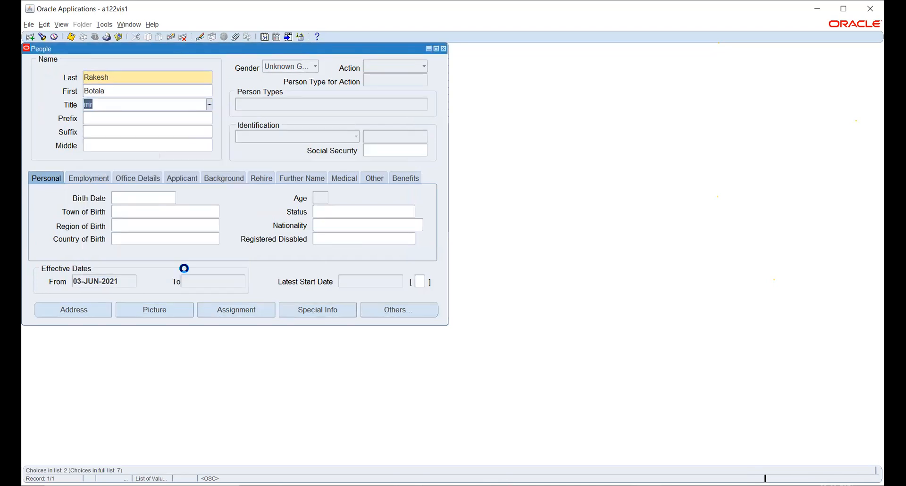
left_click(124, 120)
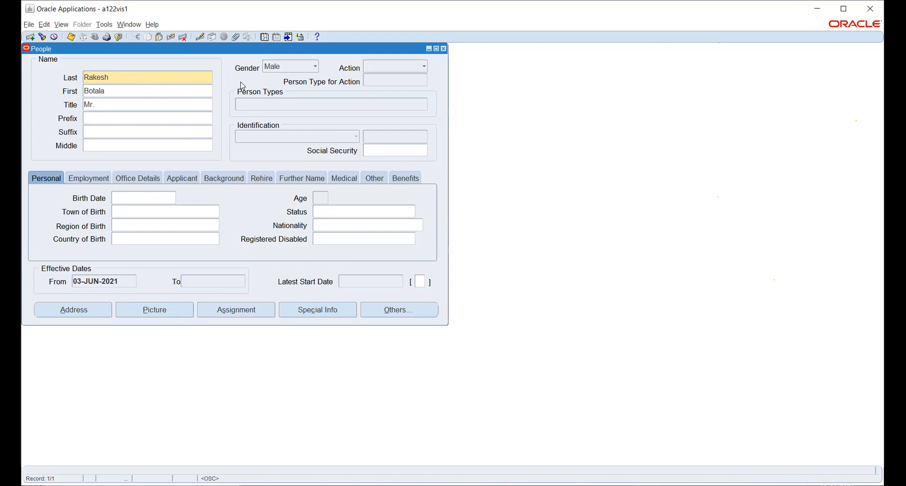
Step: Set the person's Action to Create Employment with the person type Employee
left_click(387, 70)
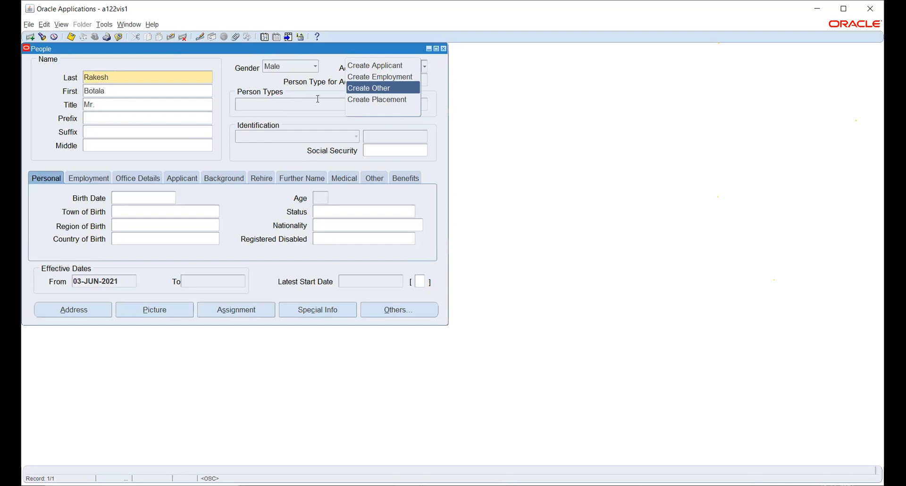
left_click(339, 116)
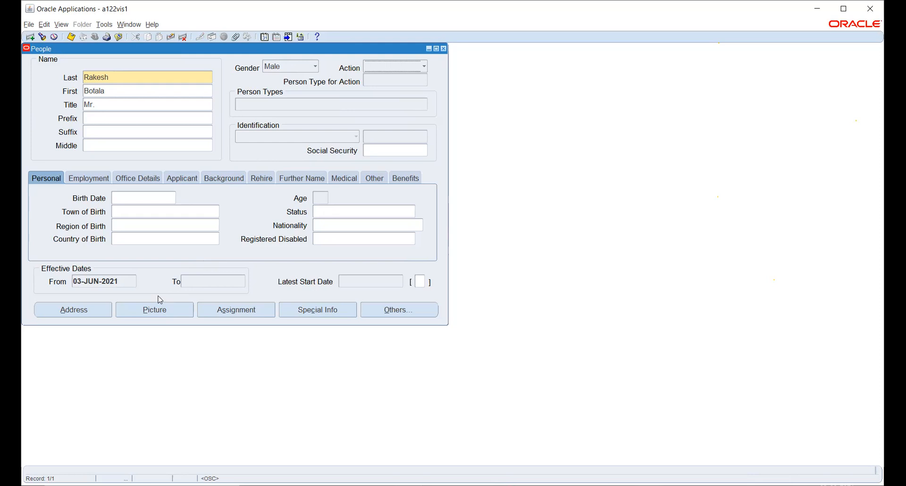
left_click(377, 70)
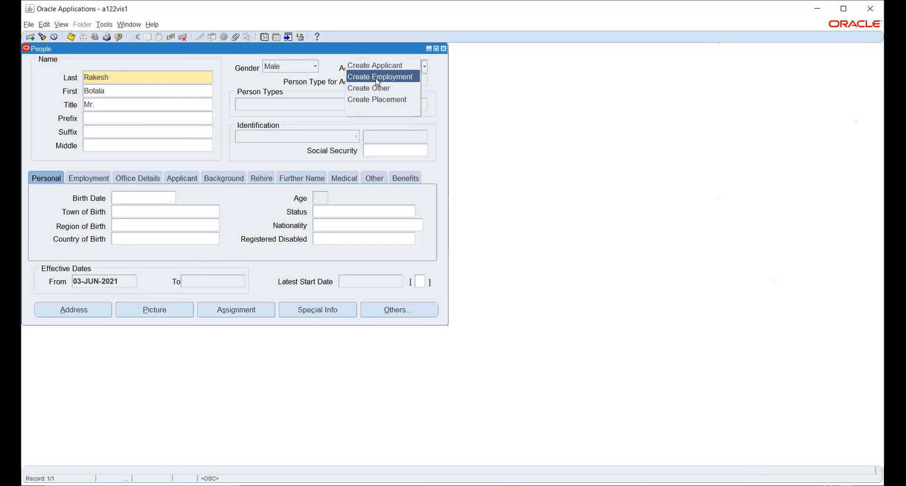
left_click(378, 78)
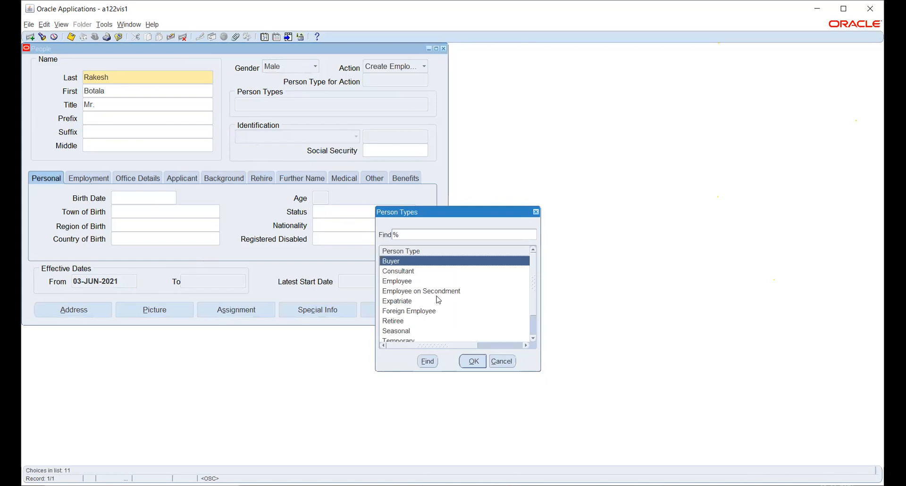
left_click(412, 282)
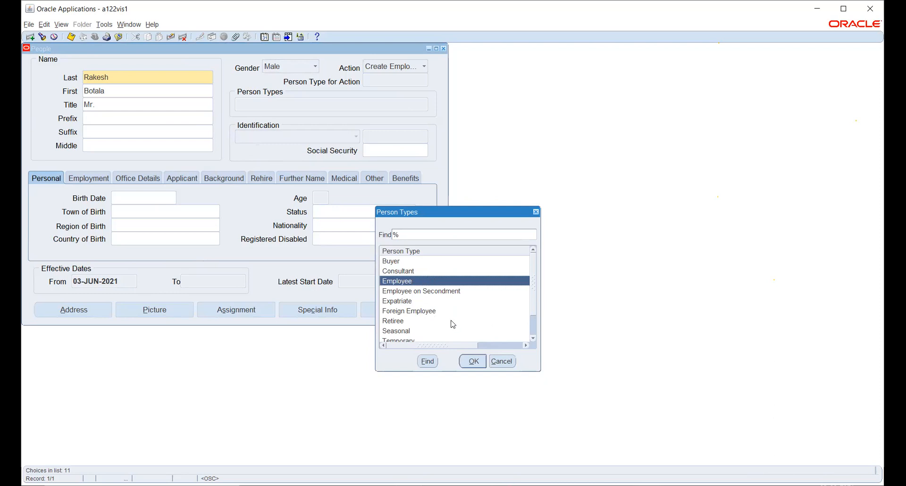
left_click(471, 360)
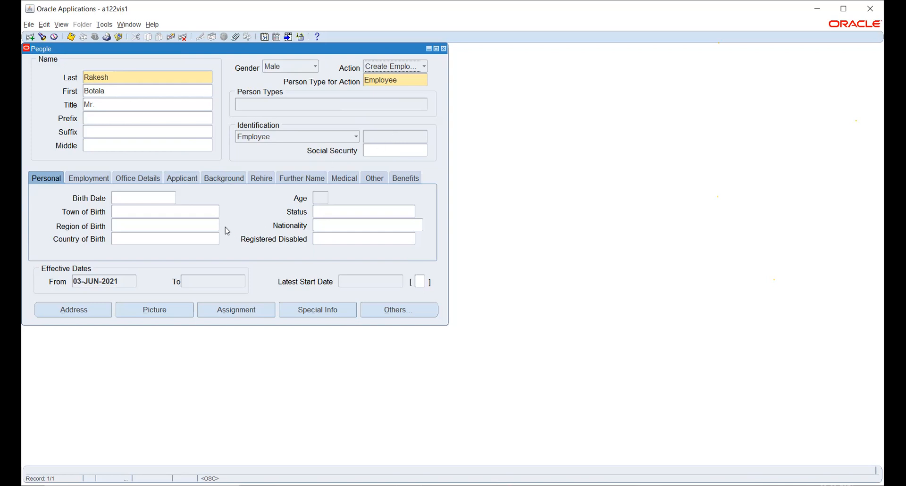
Step: Save the new employee record without a Social Security number
key("ctrl+s")
left_click(538, 275)
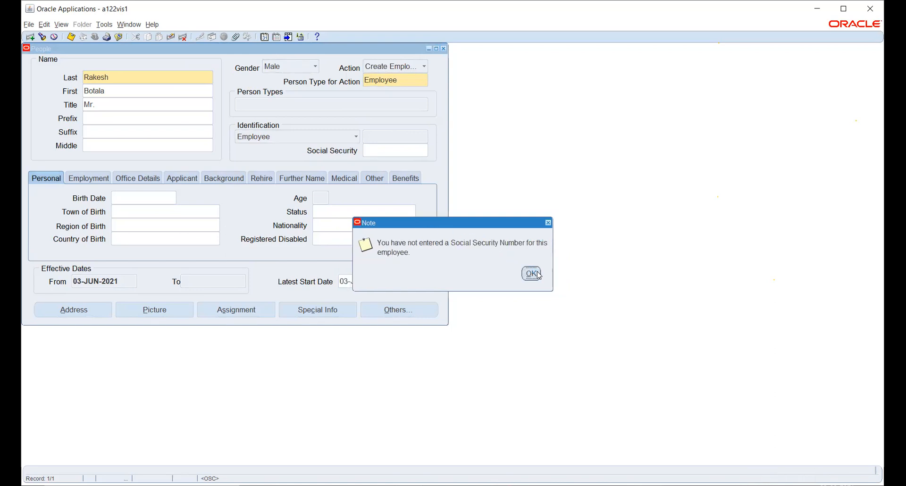
left_click(532, 273)
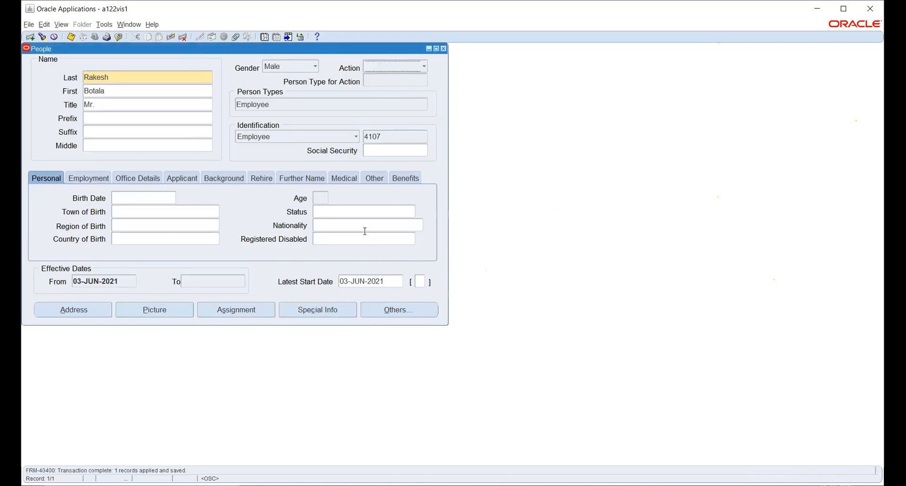
Step: Enter the employee's birth date in the personal details and save the record without a Social Security number
left_click(143, 198)
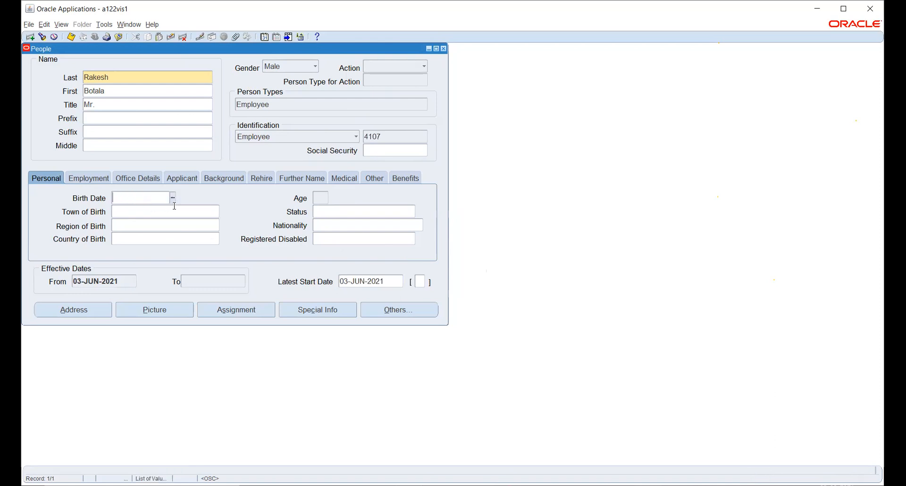
left_click(173, 198)
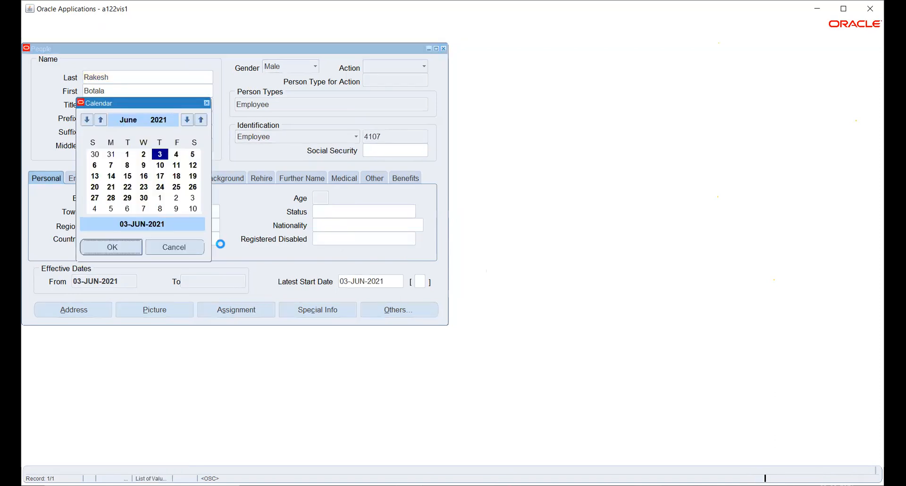
left_click(178, 245)
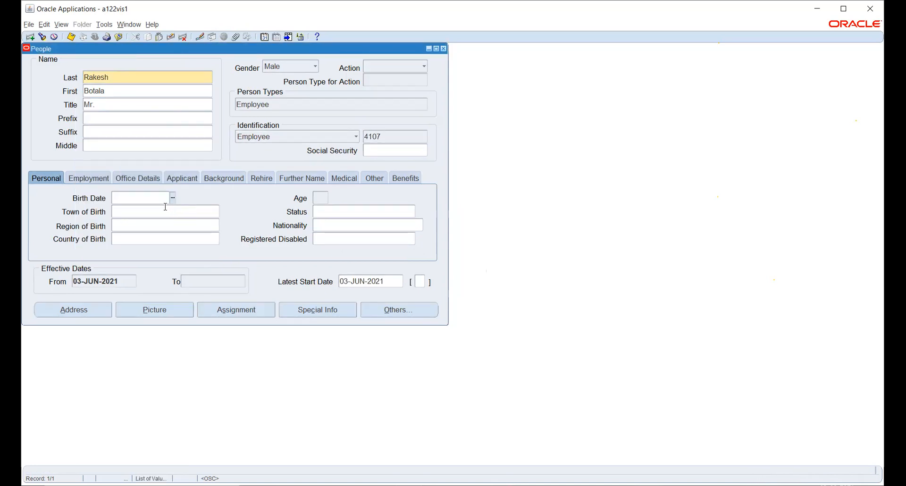
left_click(330, 217)
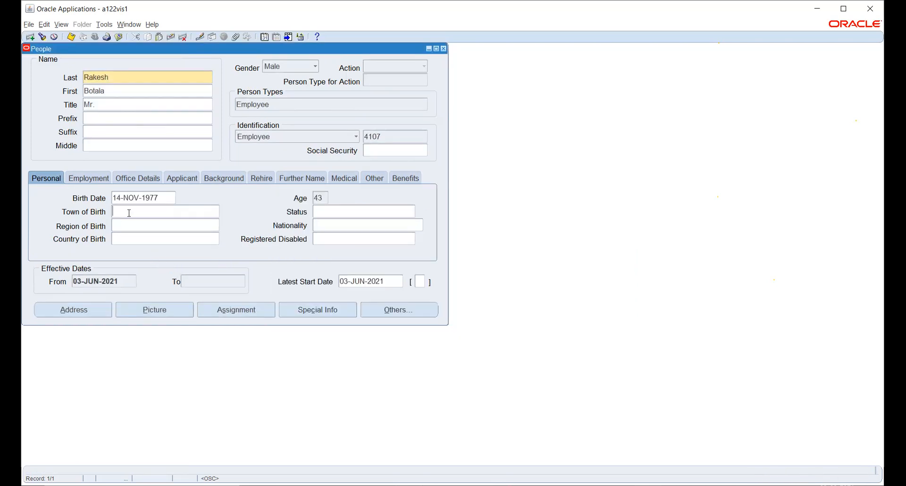
key("ctrl+s")
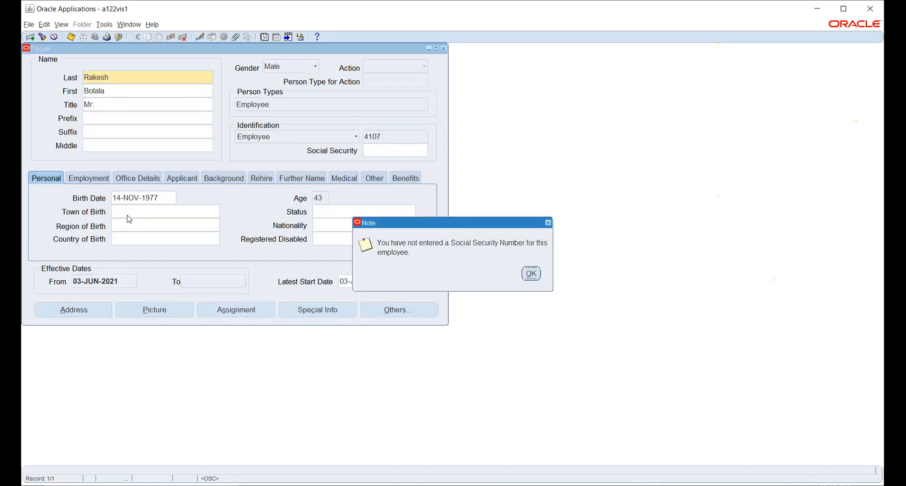
left_click(531, 273)
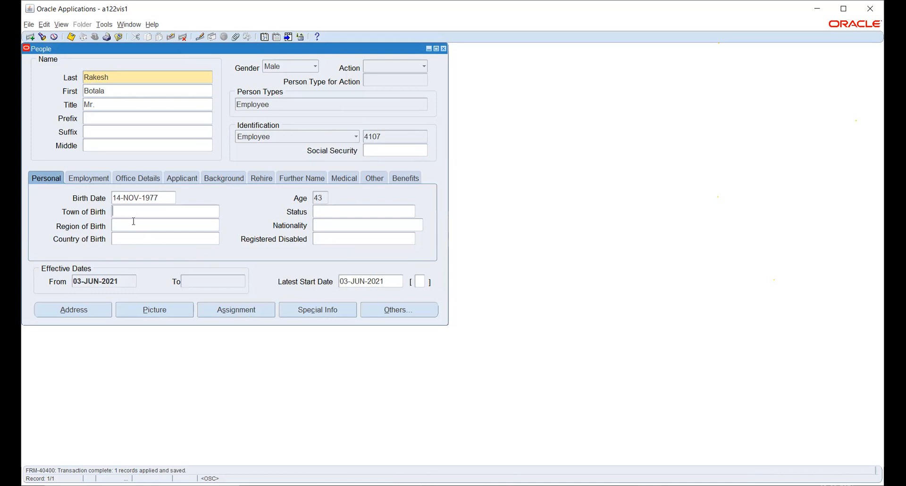
Step: Open the list of available VETS100 values in the employee's employment details
left_click(179, 208)
left_click(86, 180)
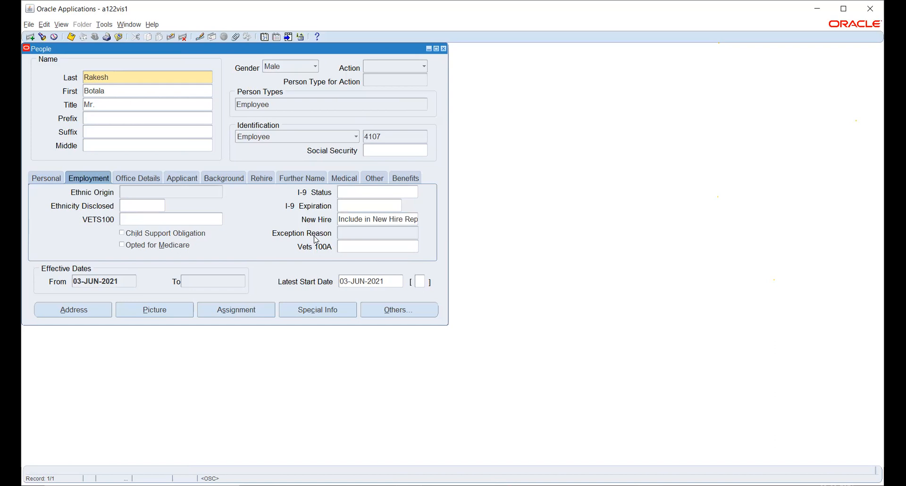
left_click(152, 219)
left_click(218, 219)
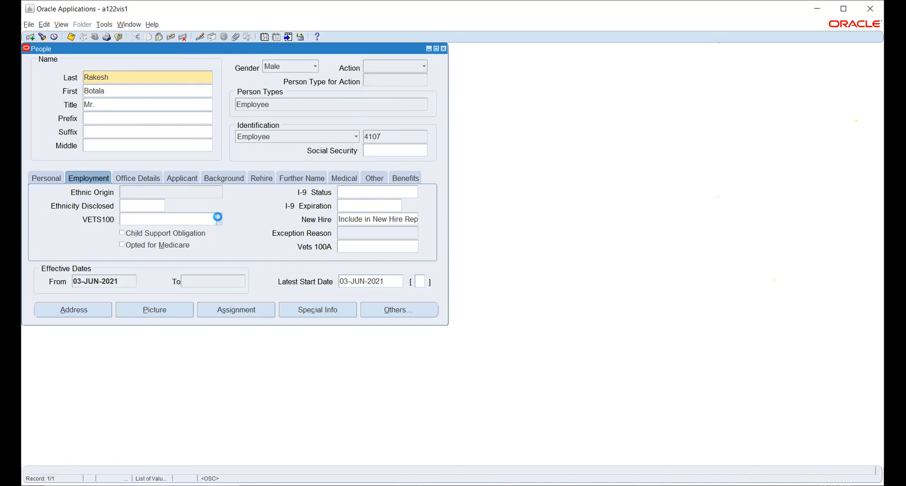
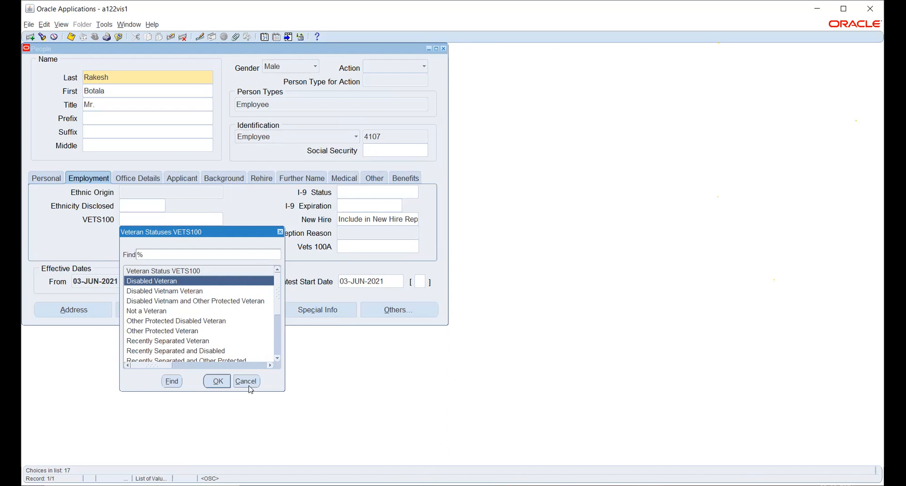
Step: Leave the VETS100 value unset and look over the employee's office details and applicant resume fields
left_click(247, 382)
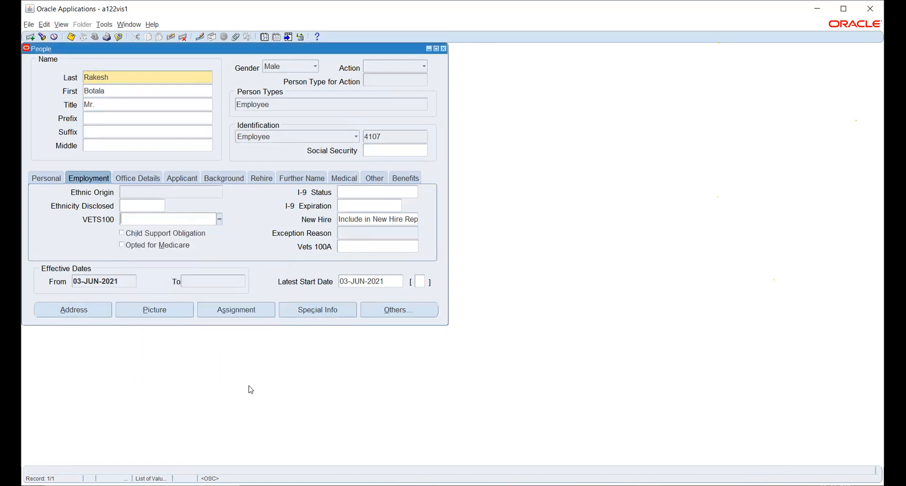
left_click(136, 178)
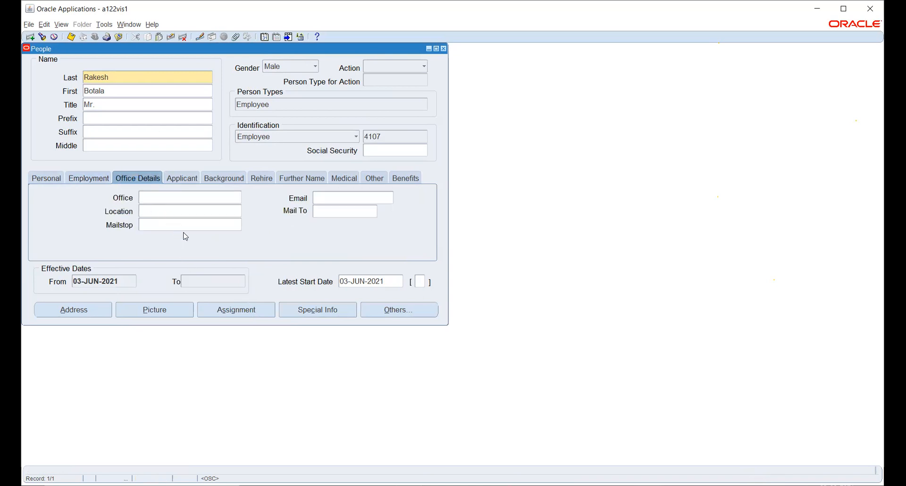
left_click(150, 211)
left_click(141, 212)
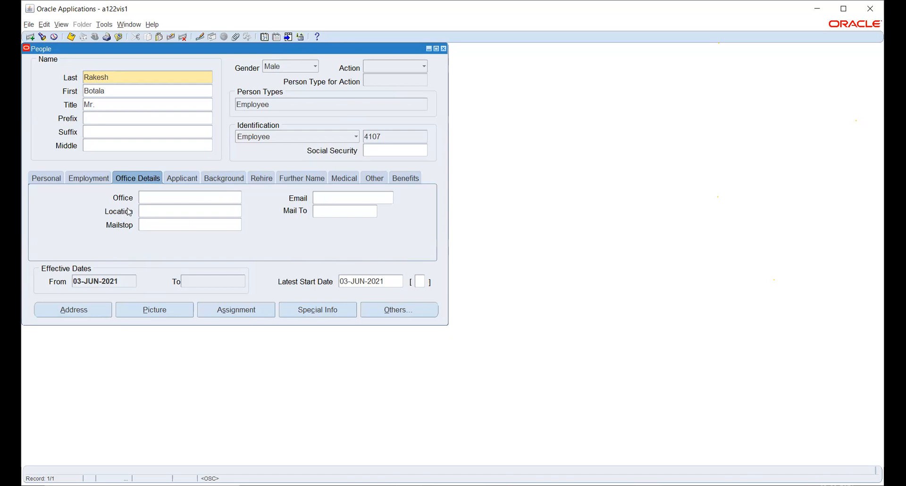
left_click(183, 184)
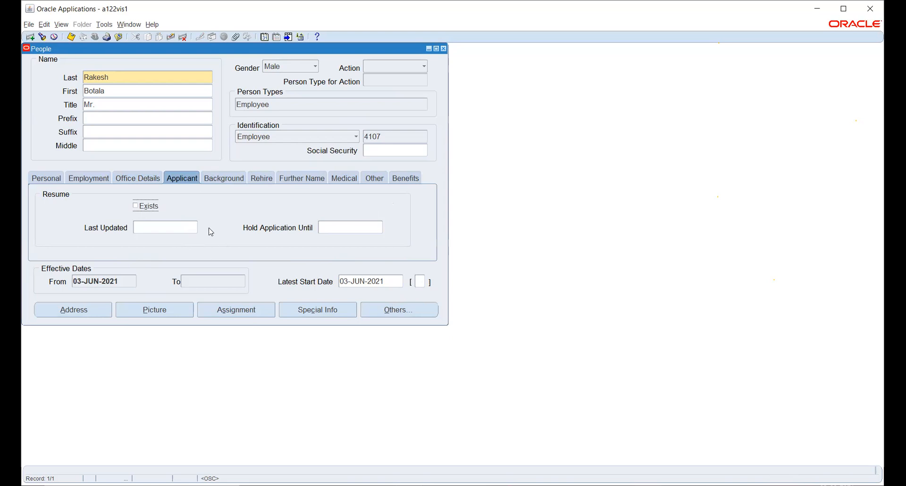
left_click(189, 228)
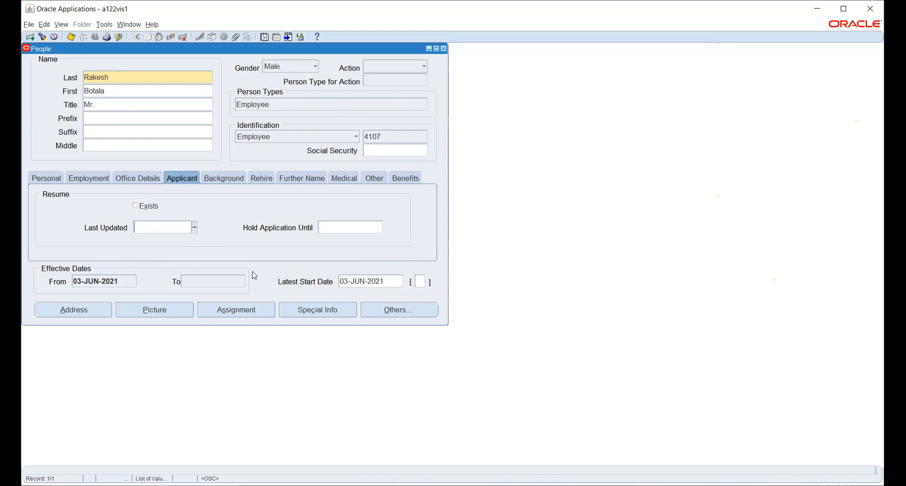
left_click(337, 227)
Step: Examine the employee's background, rehire, further name, medical, other and benefits details
left_click(217, 176)
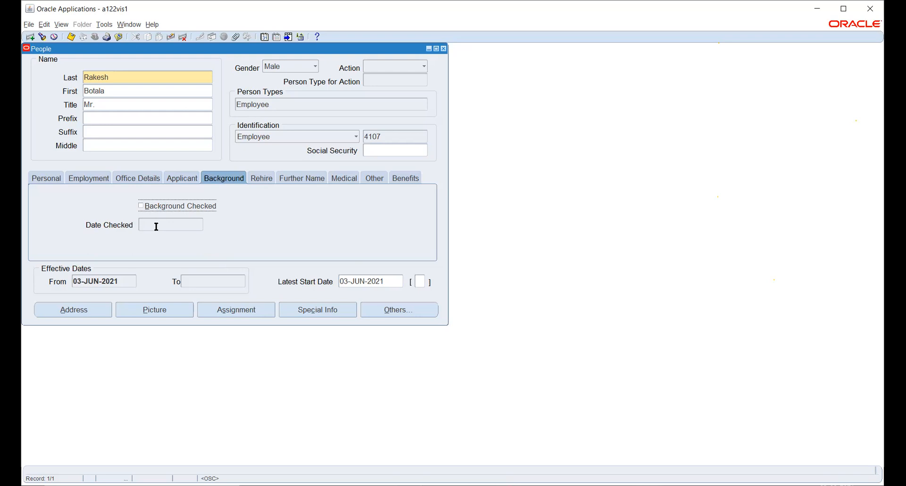
left_click(261, 181)
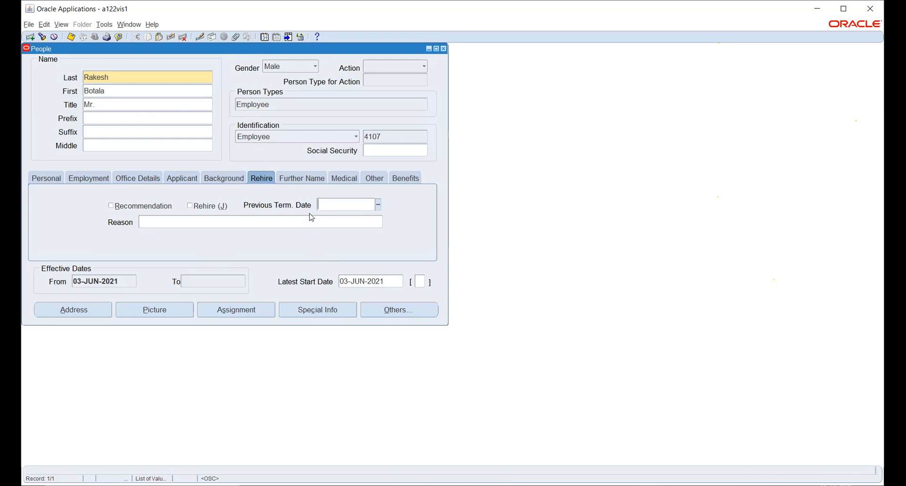
left_click(295, 182)
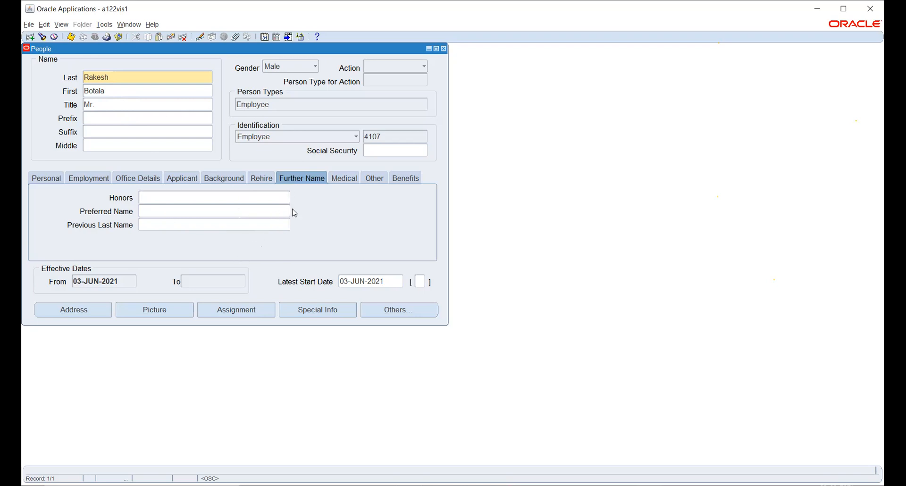
left_click(347, 179)
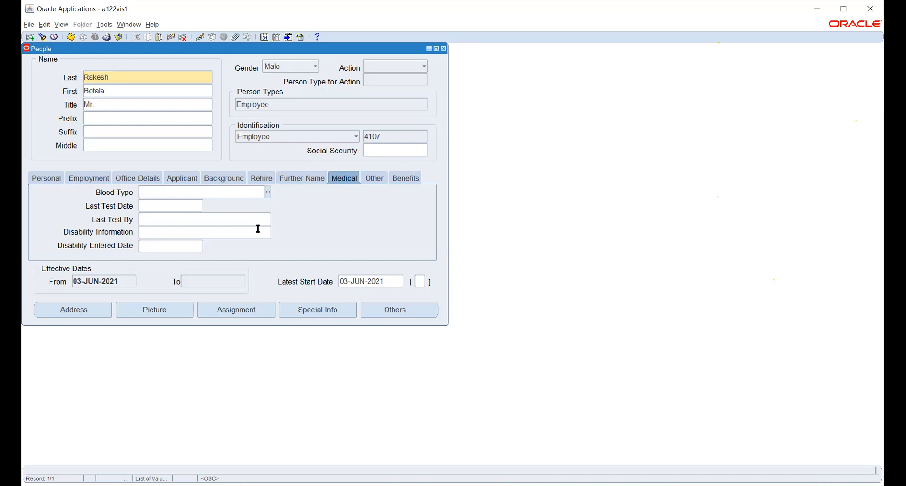
left_click(373, 179)
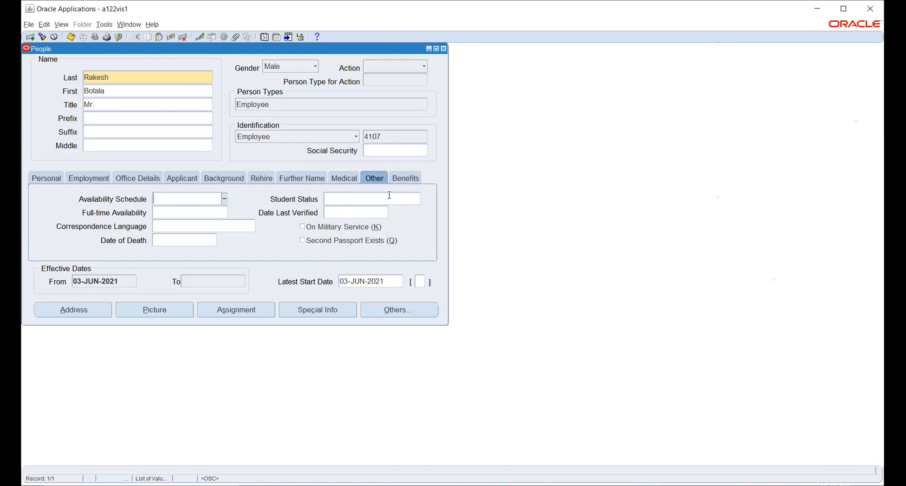
left_click(402, 182)
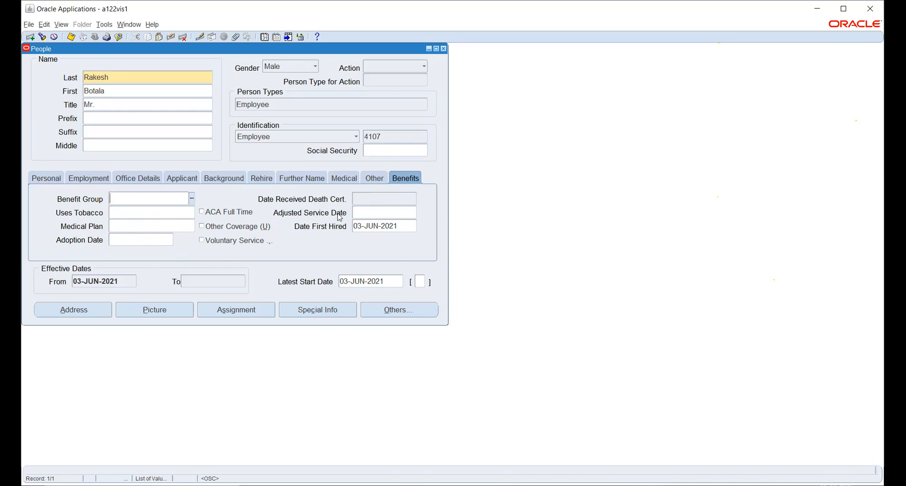
Step: Look over the employee's address form and the ADA Disabilities entry in the special information, without entering anything
left_click(81, 310)
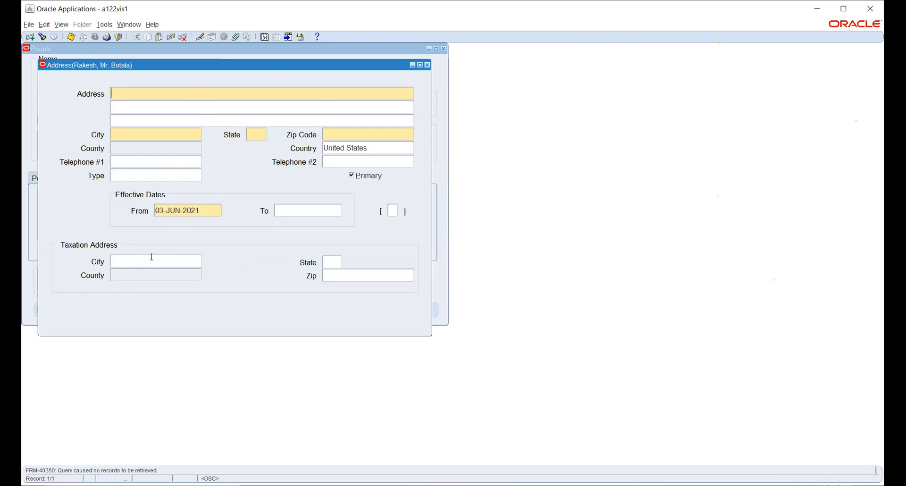
left_click(428, 65)
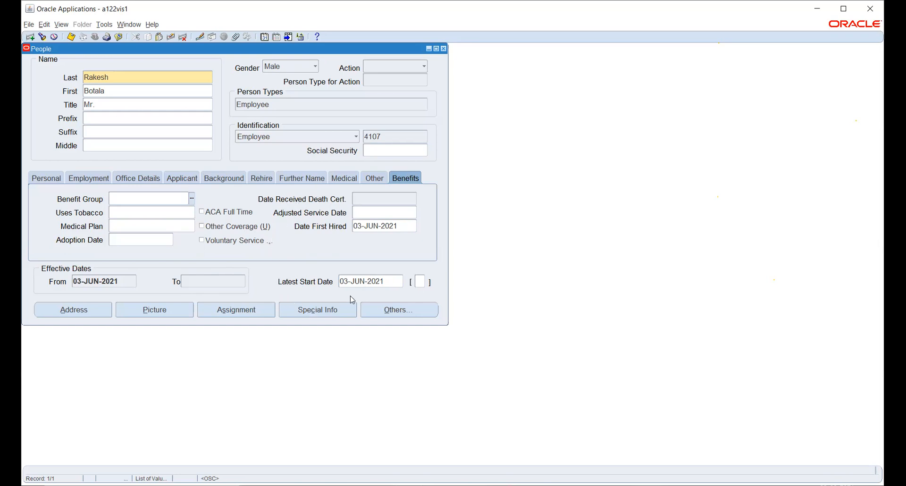
left_click(329, 312)
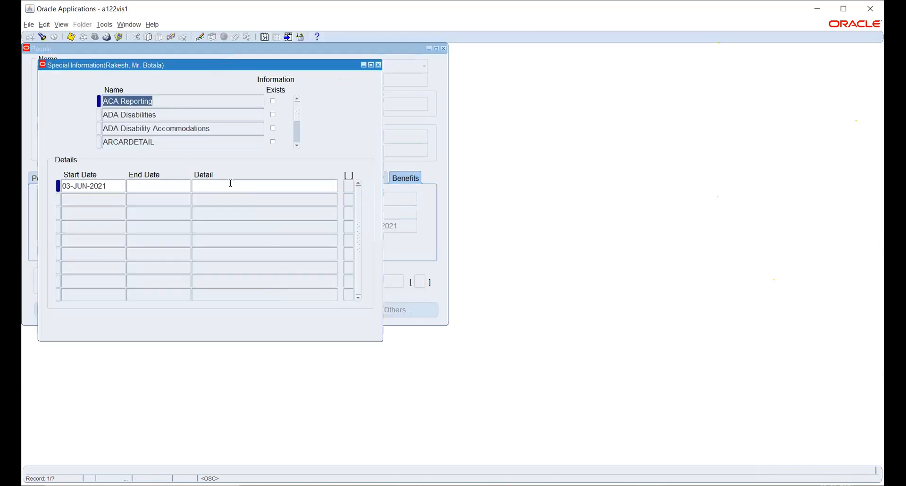
left_click(220, 118)
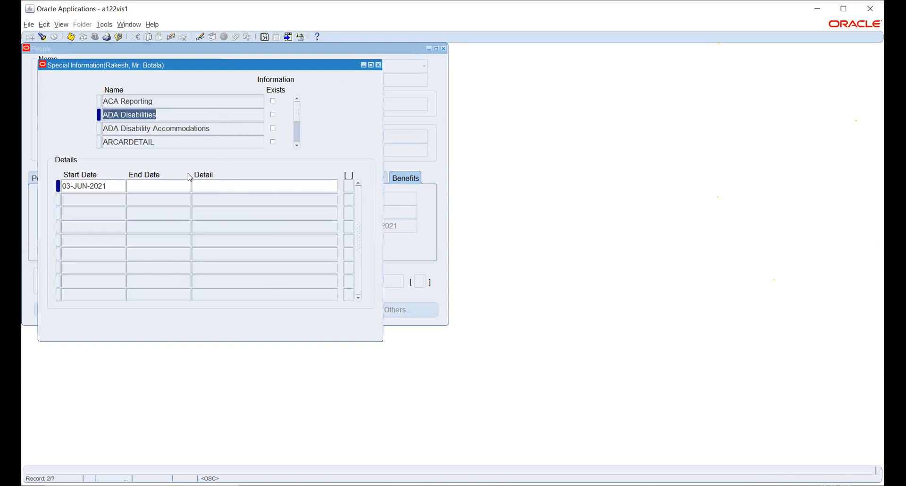
left_click(214, 185)
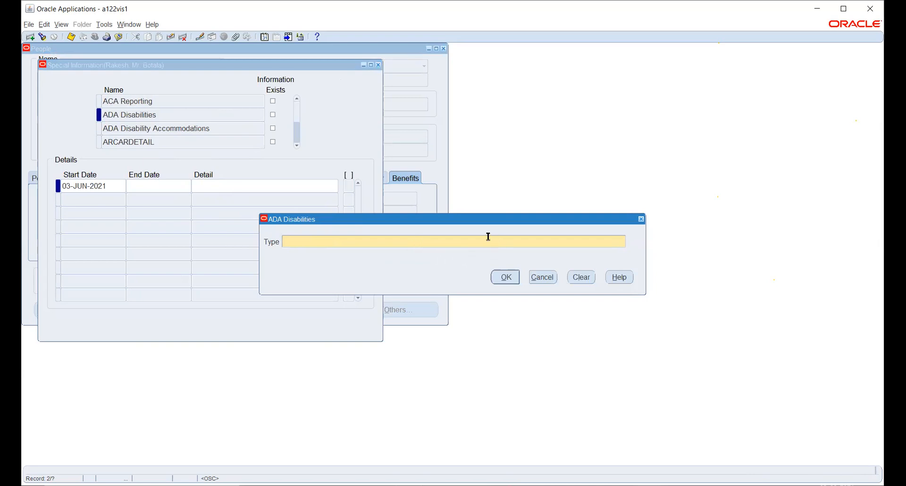
left_click(543, 276)
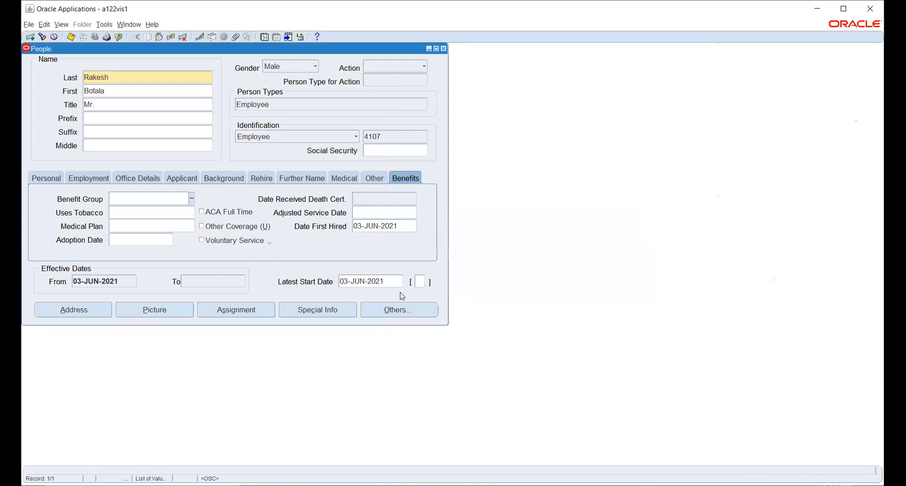
Step: Look through the list of other navigation options available for the employee record
left_click(385, 312)
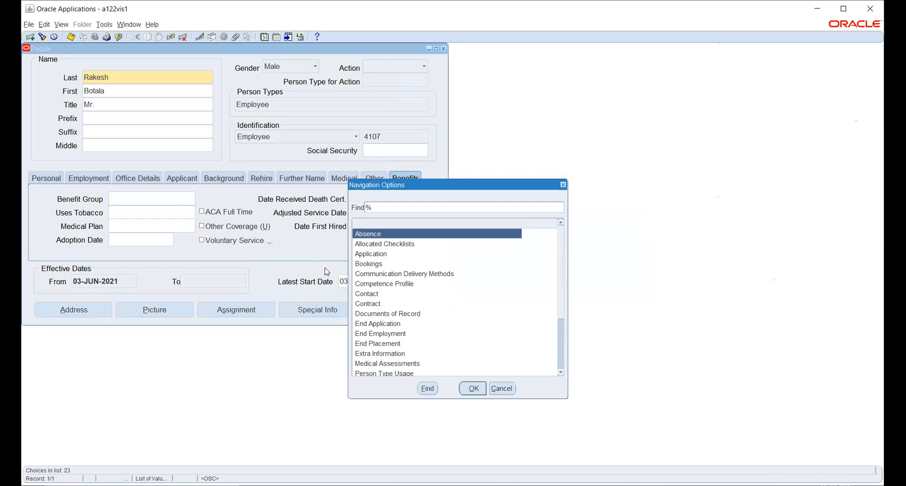
scroll(391, 283, "down", 3)
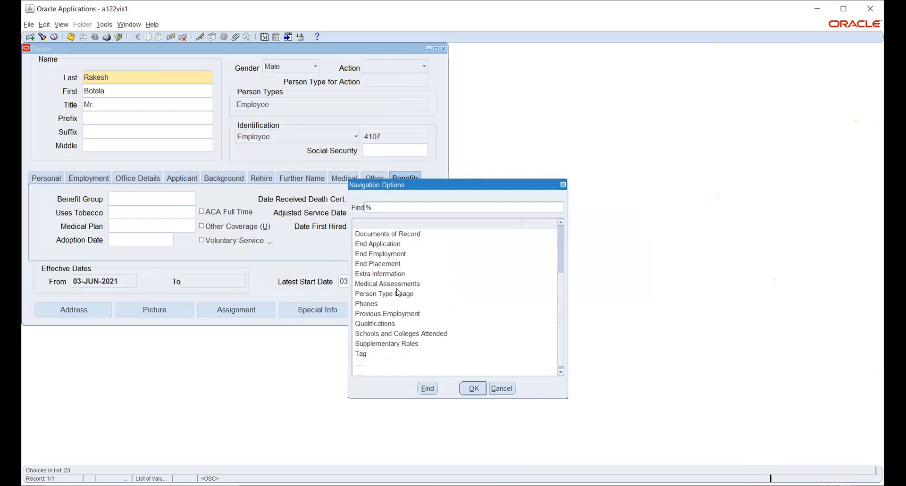
left_click(502, 388)
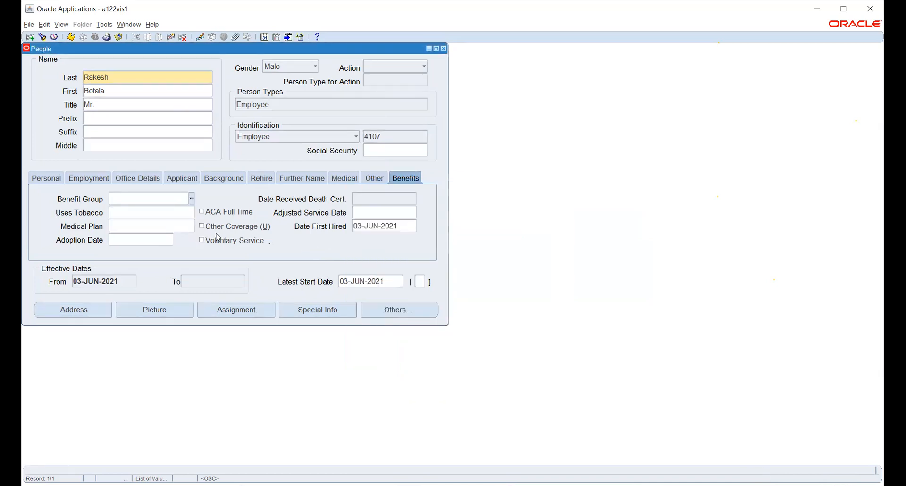
Step: Set the organization in the employee's assignment to HW_HR_ORG and apply the change as a correction
left_click(234, 310)
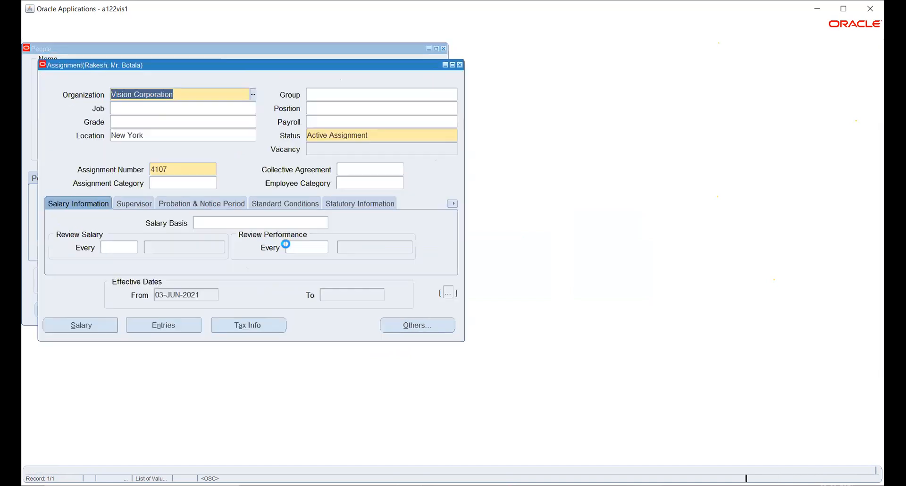
left_click(253, 95)
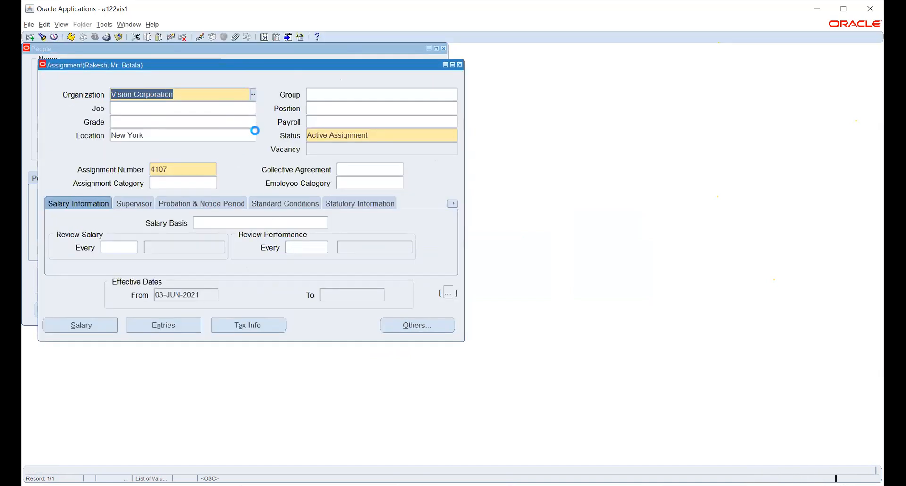
type("HW_HR_ORG%")
key("Return")
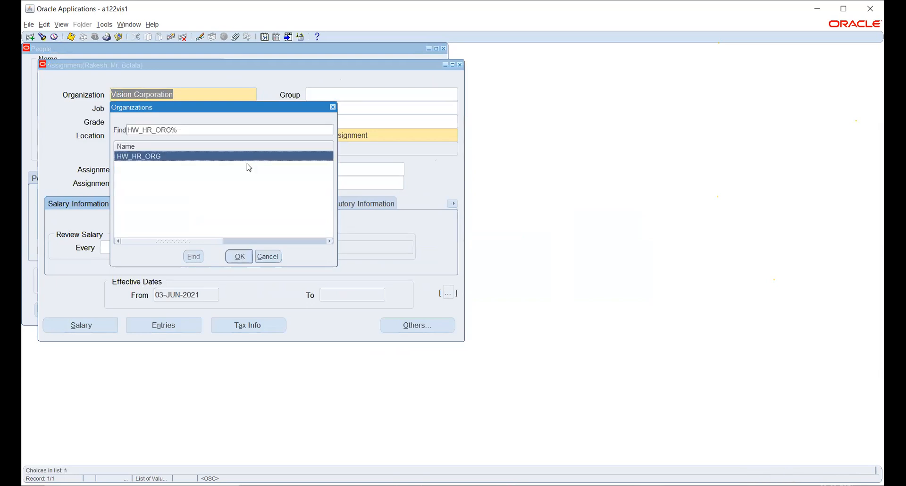
left_click(239, 256)
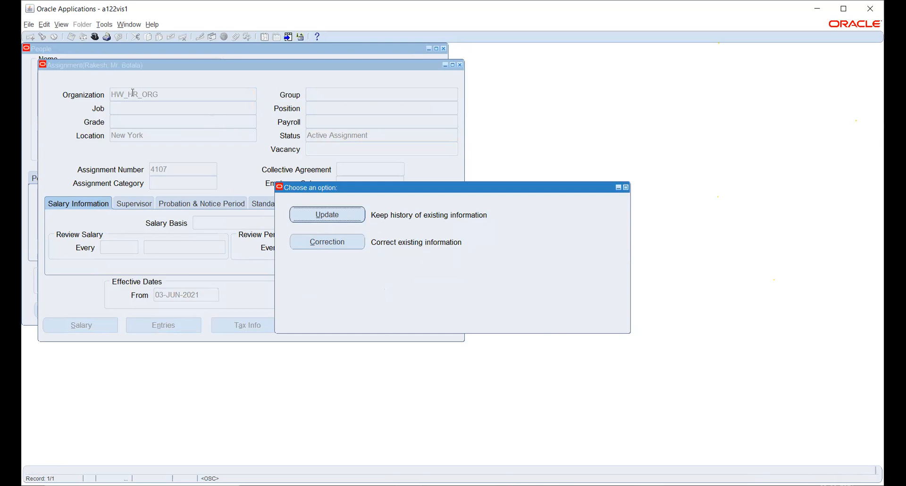
left_click(317, 215)
left_click(308, 244)
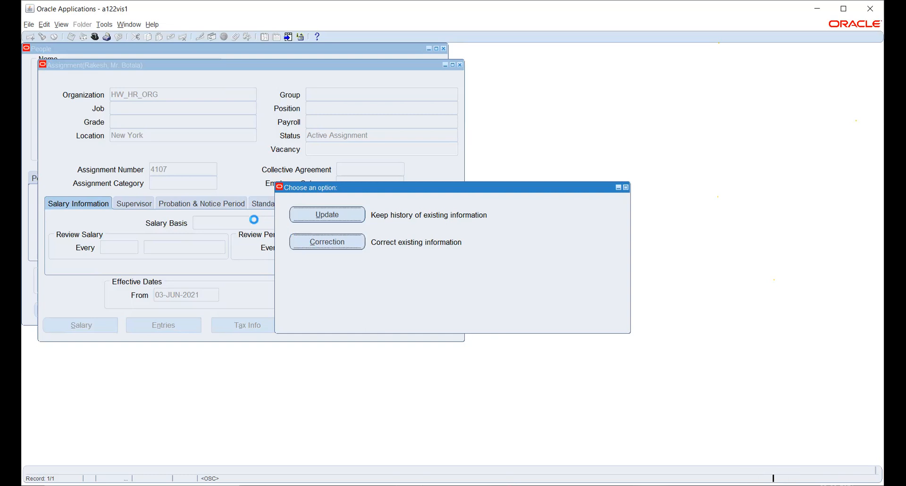
Step: Set the assignment's people group to team DBI with national bargaining unit CNN
key("Tab")
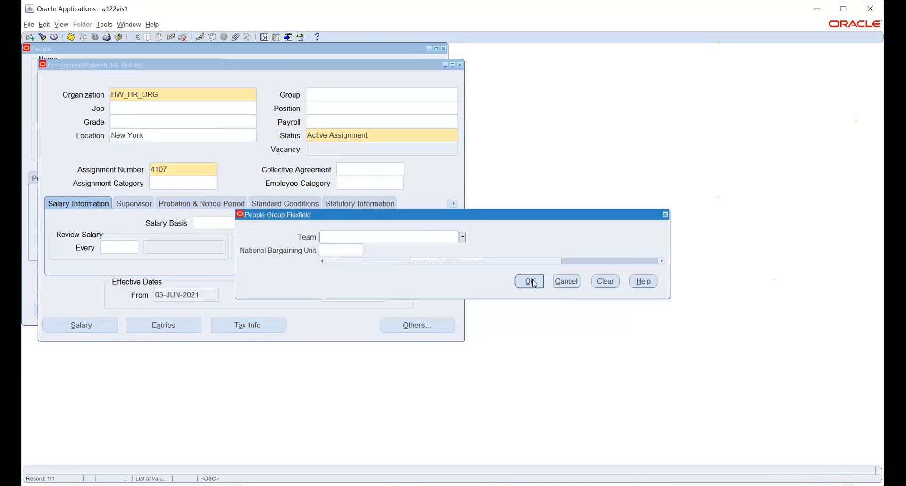
left_click(462, 237)
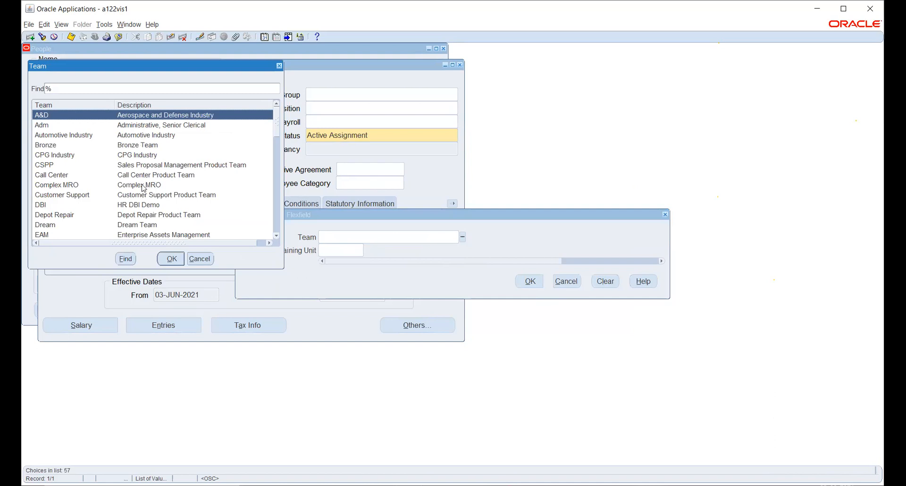
left_click(137, 205)
left_click(171, 260)
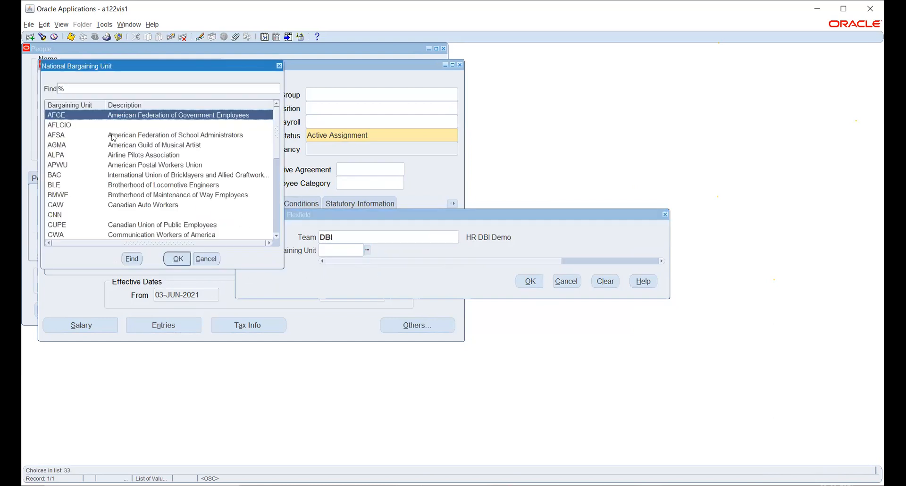
left_click(106, 215)
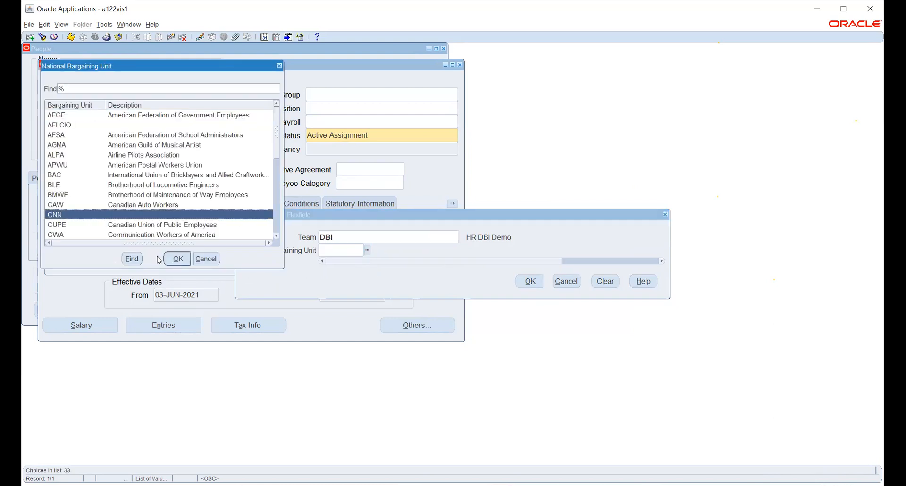
left_click(175, 259)
left_click(528, 281)
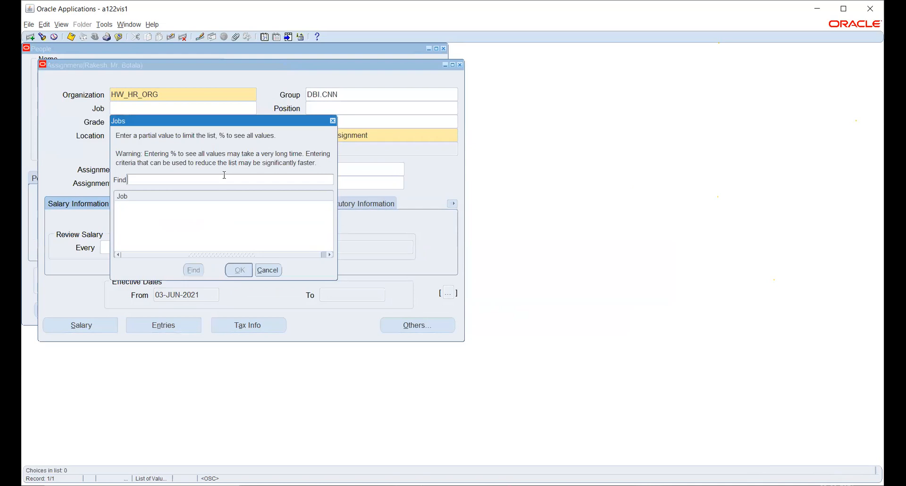
Step: List all available jobs with the % wildcard, look through them and leave the assignment's job empty
type("%")
key("Return")
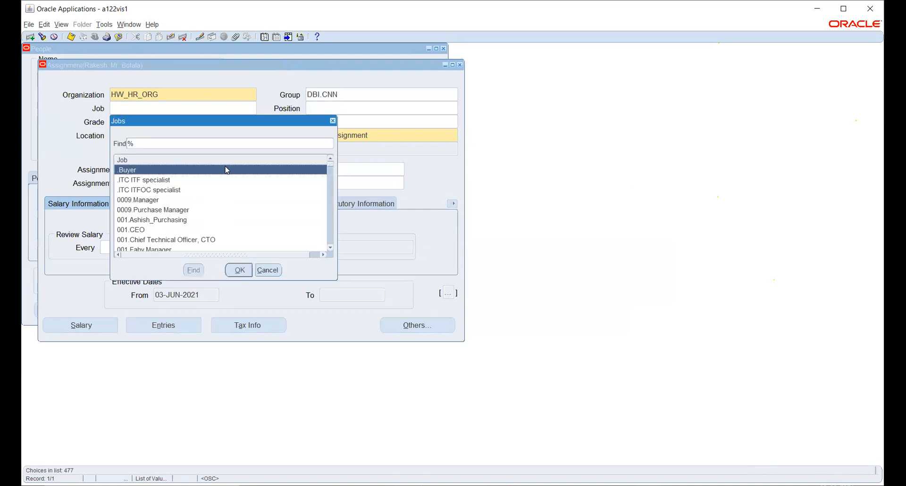
scroll(183, 190, "down", 3)
scroll(183, 190, "down", 2)
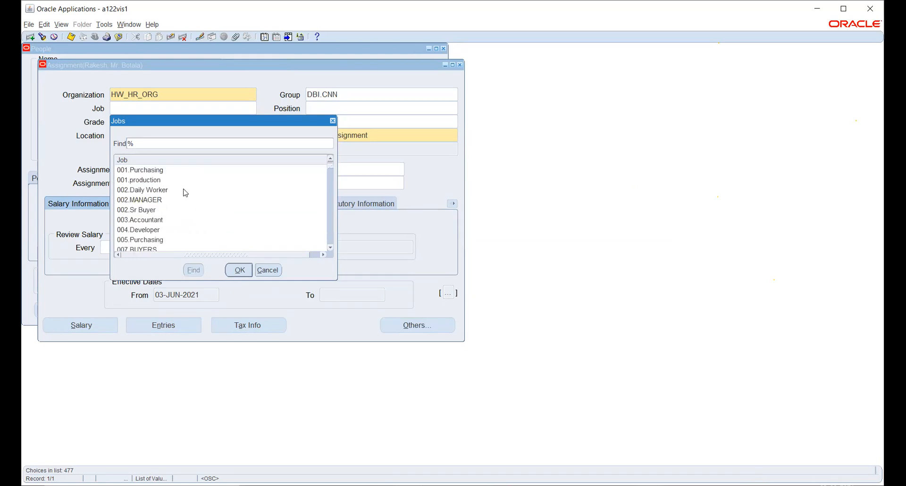
scroll(184, 193, "down", 3)
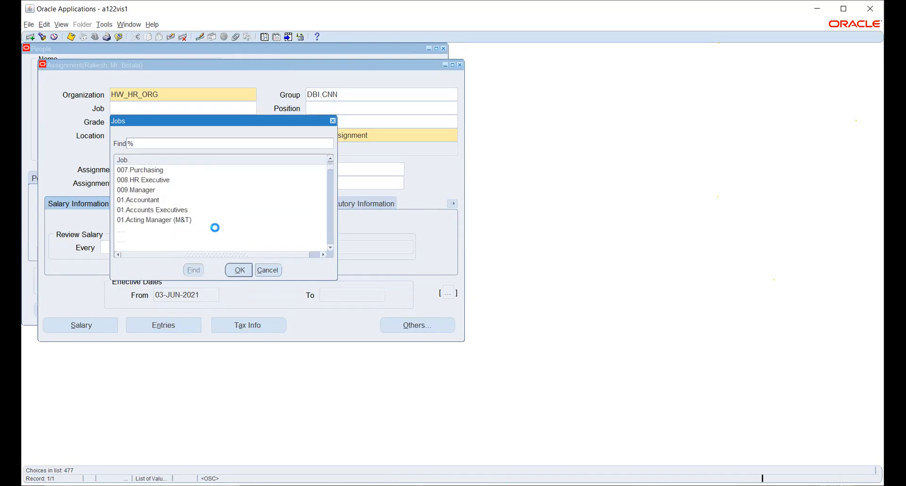
left_click(269, 270)
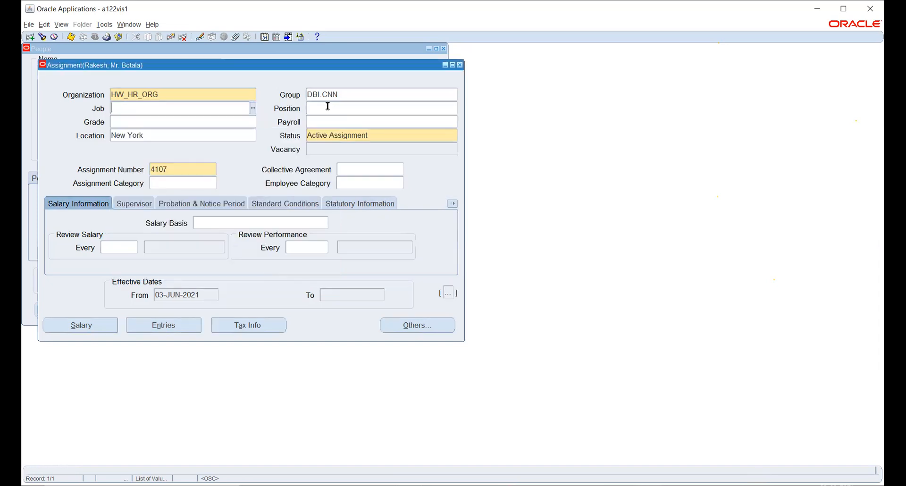
Step: Clear the team and national bargaining unit from the assignment's people group
left_click(354, 94)
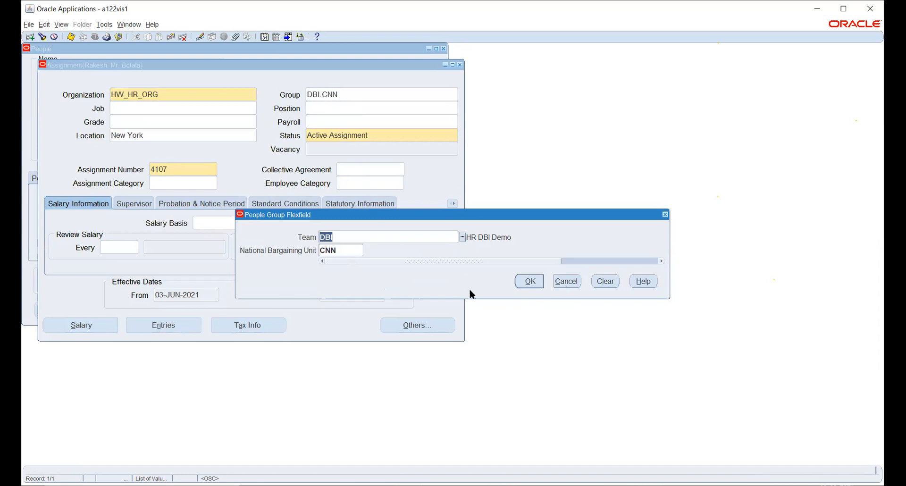
key("BackSpace")
key("Tab")
key("BackSpace")
left_click(529, 282)
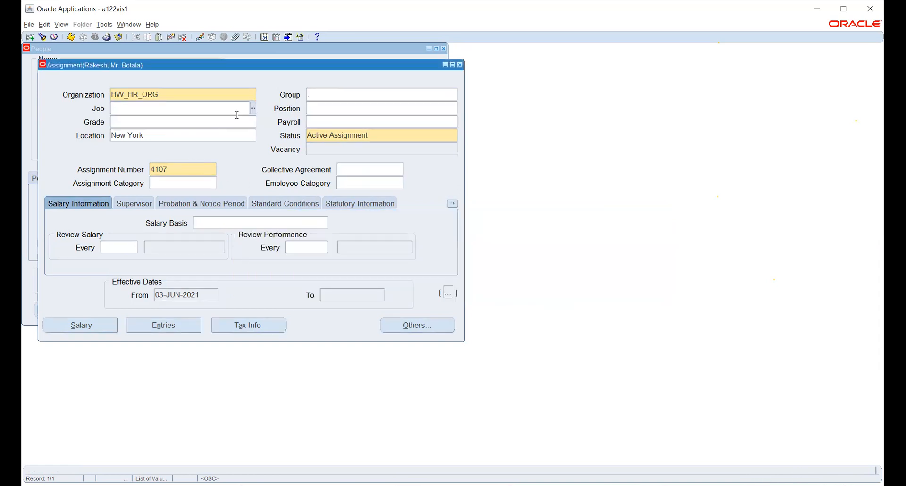
Step: Search the jobs available to the assignment for %Account% and close the list without choosing a job
left_click(253, 108)
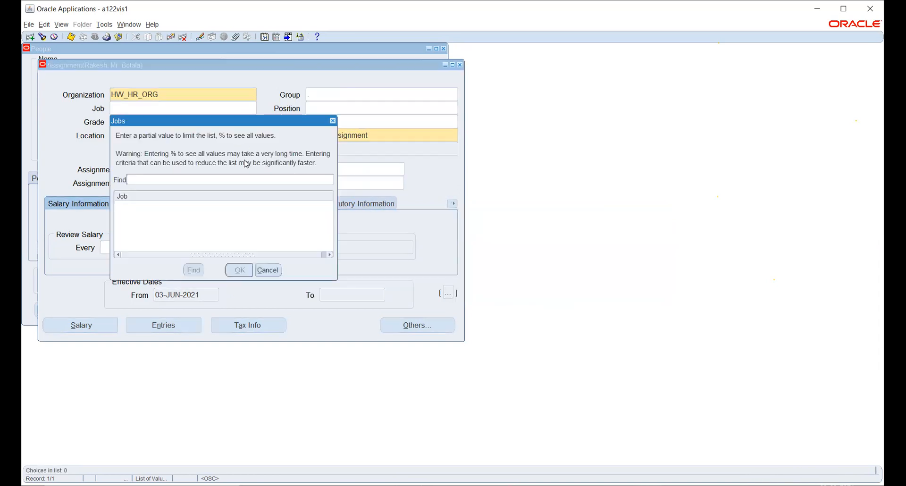
type("%")
key("Return")
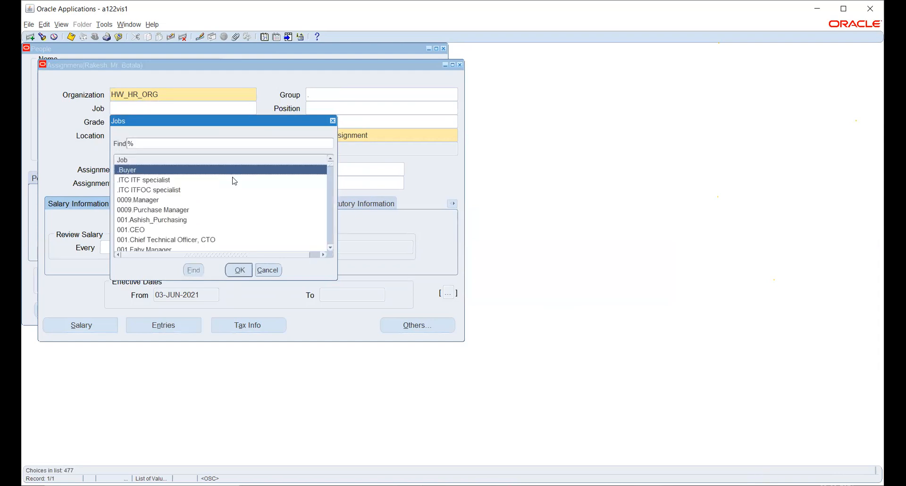
left_click_drag(252, 128, 457, 144)
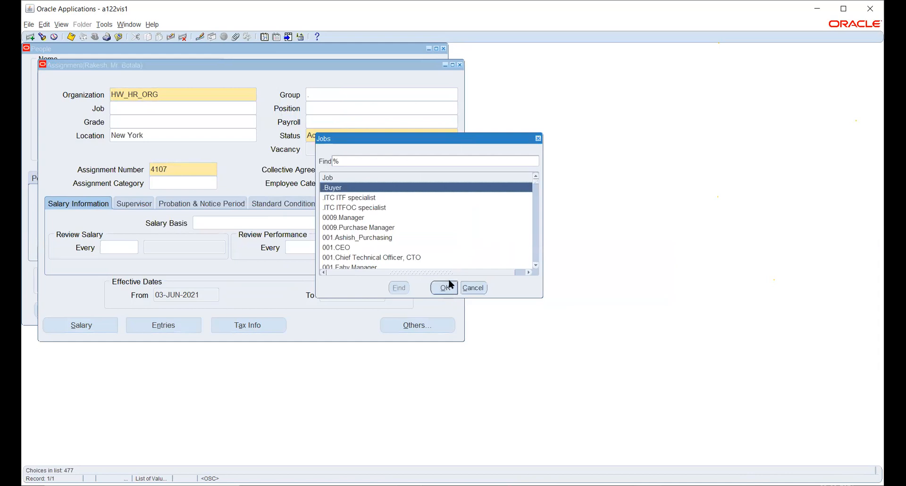
left_click(407, 161)
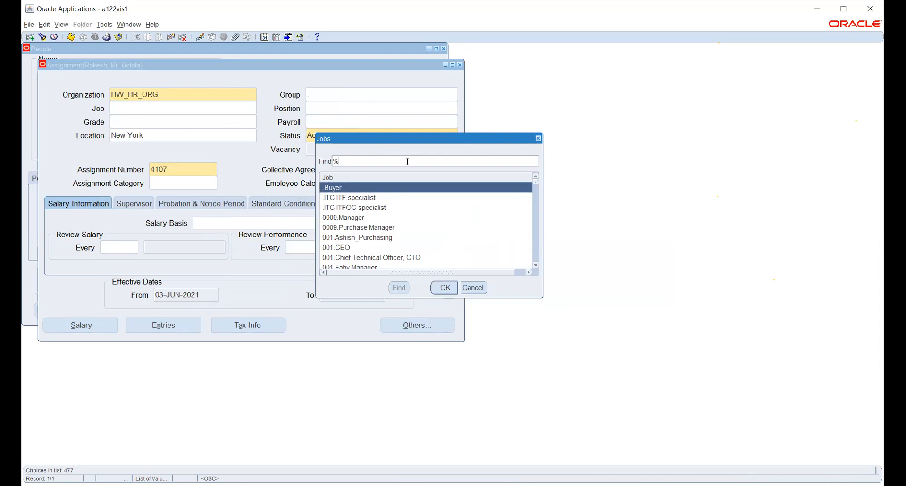
type("Account%")
key("Return")
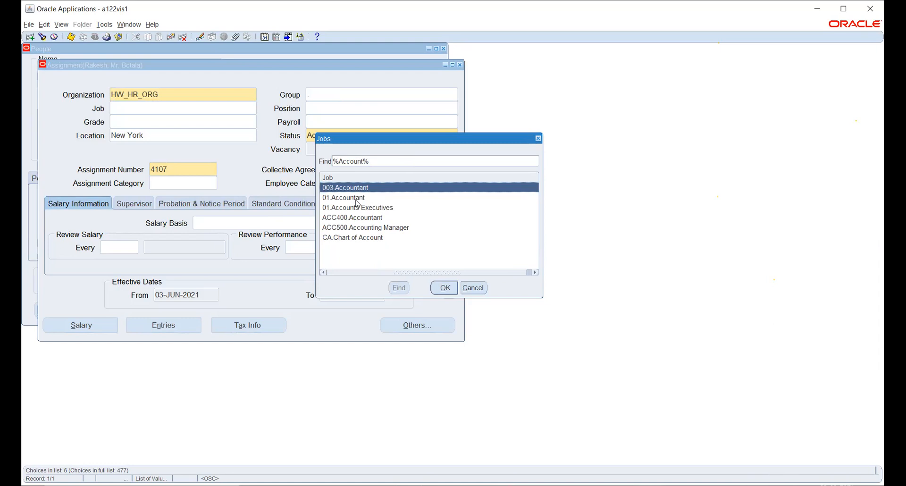
left_click(472, 287)
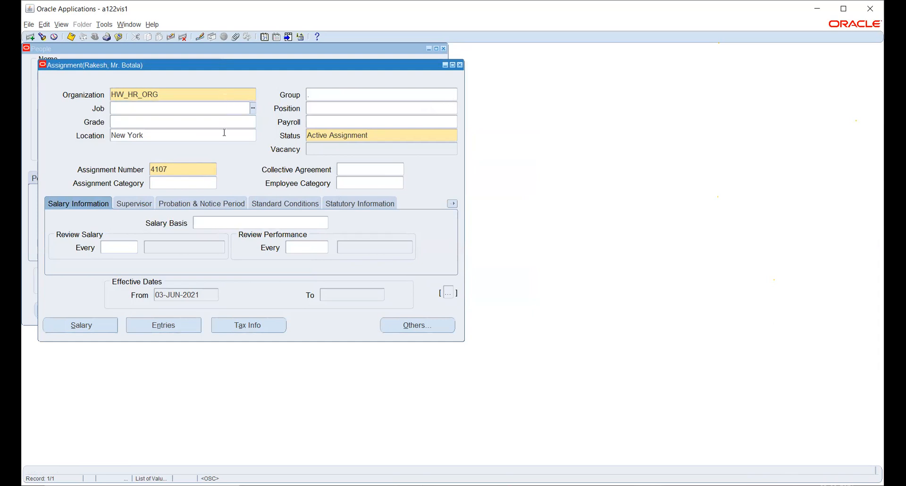
Step: Set the assignment's location to HW_BG_LOC
left_click(207, 136)
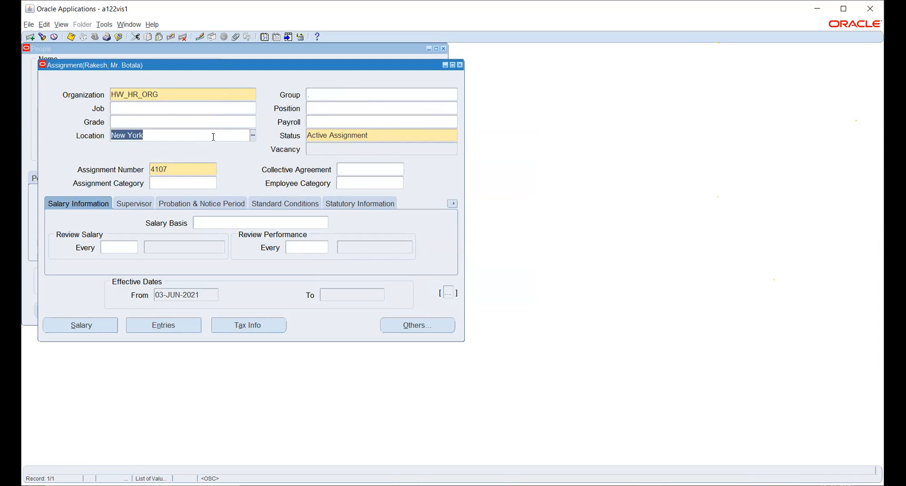
left_click(253, 136)
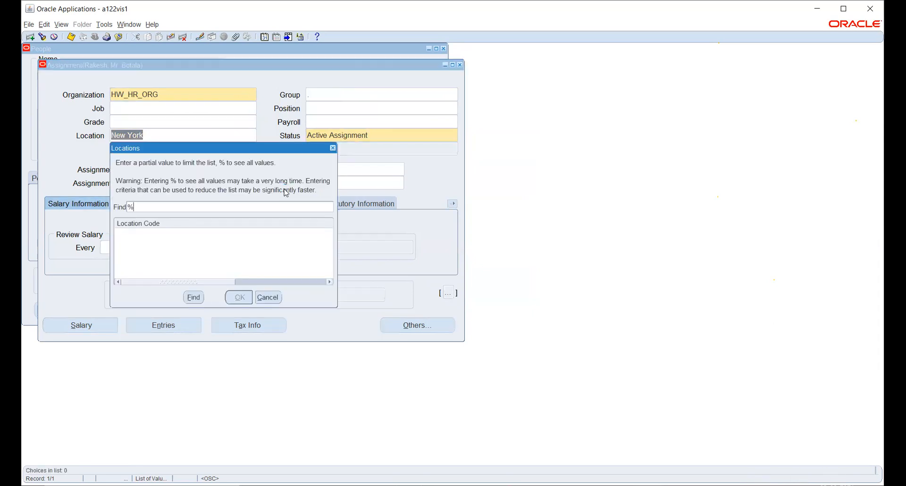
key("Return")
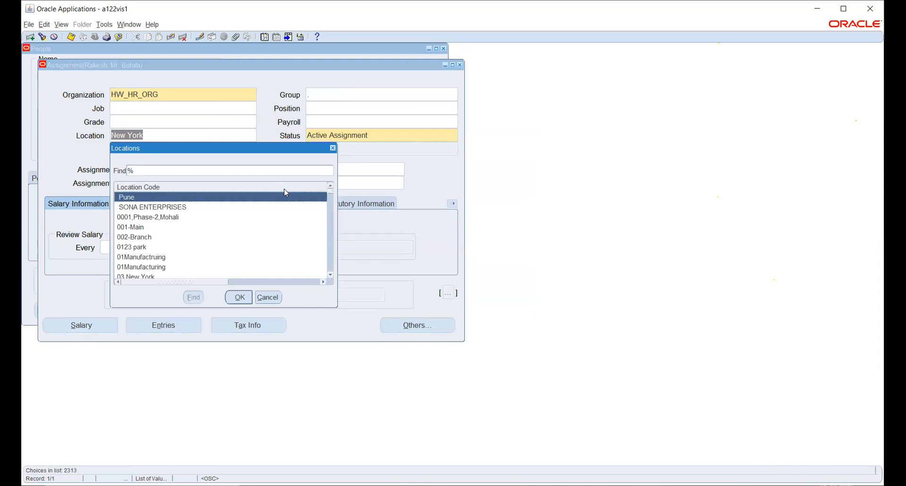
type("h")
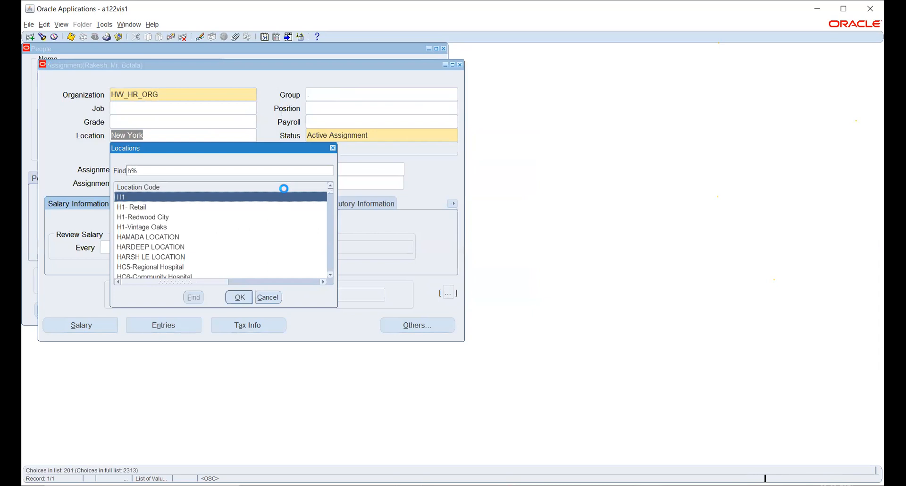
type("w")
key("Down")
key("Down")
key("Down")
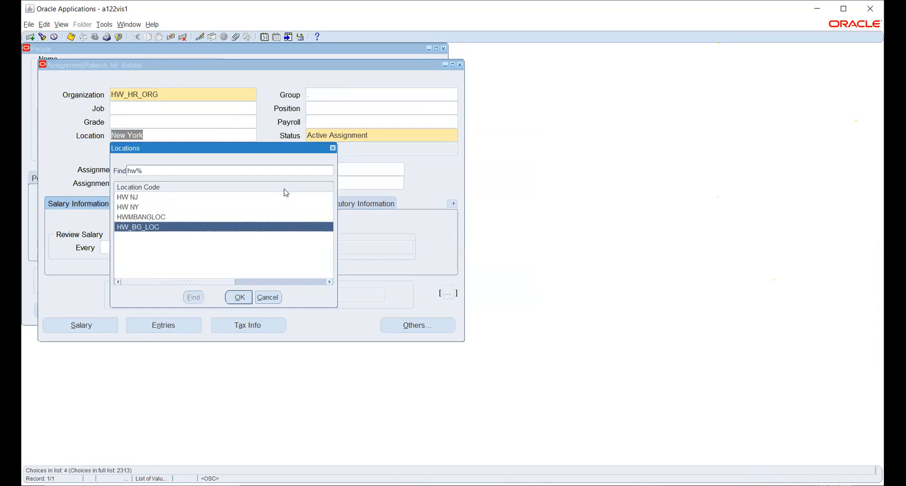
key("Return")
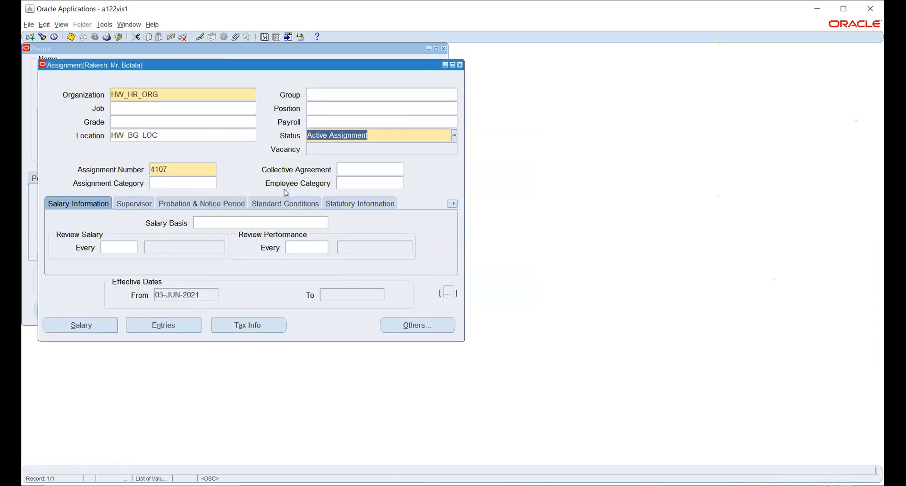
Step: Search the assignment's job list again with %acc% and leave it without picking a job
left_click(237, 106)
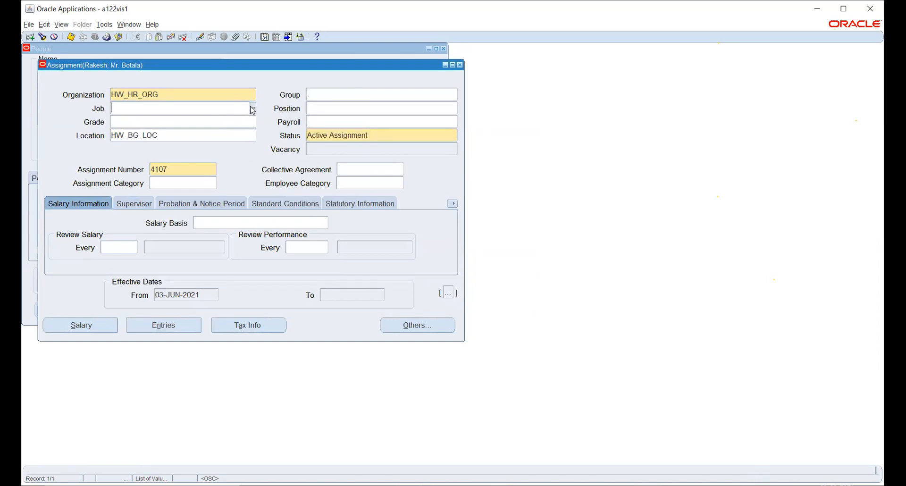
left_click(250, 106)
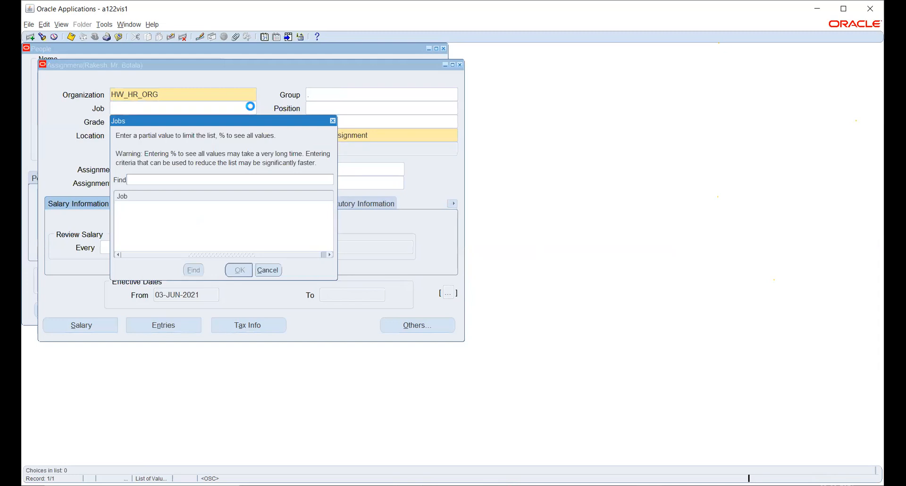
type("%")
key("Return")
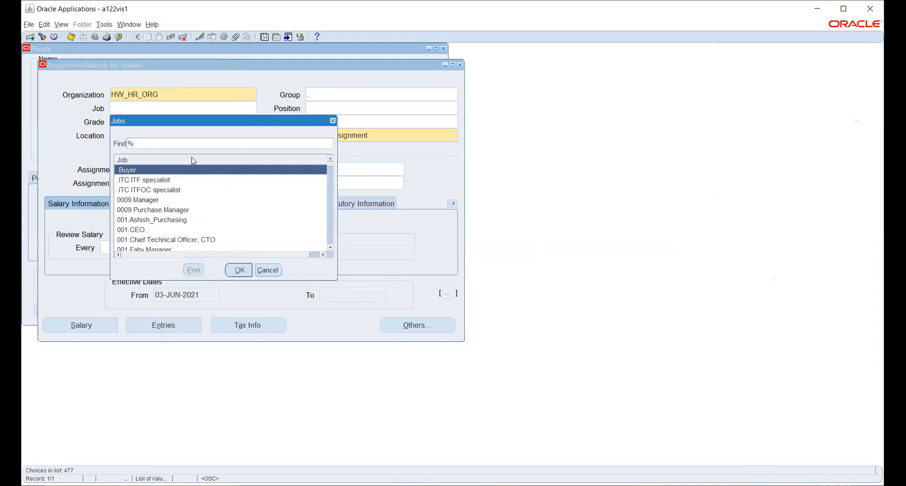
left_click(188, 146)
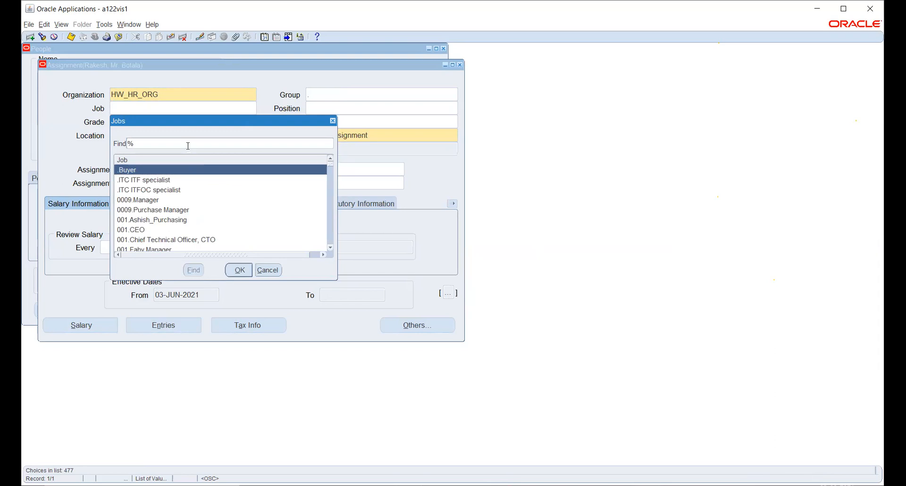
type("acc%")
key("Return")
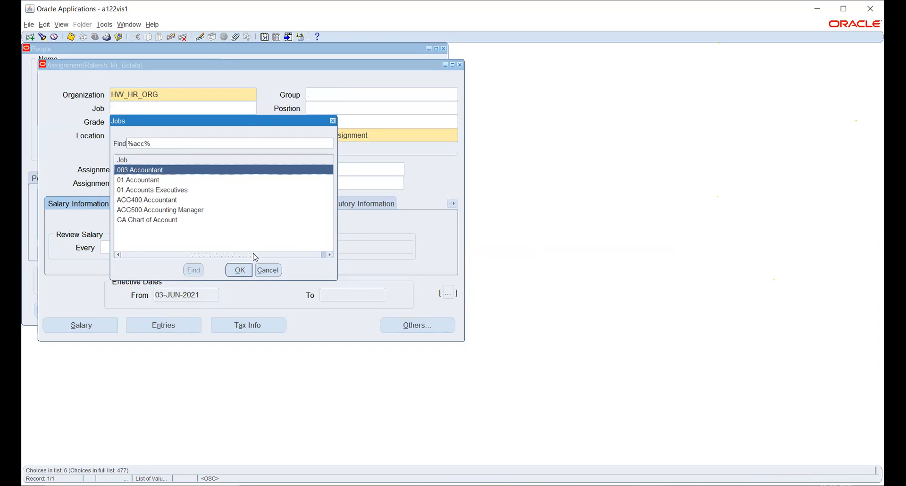
left_click(268, 270)
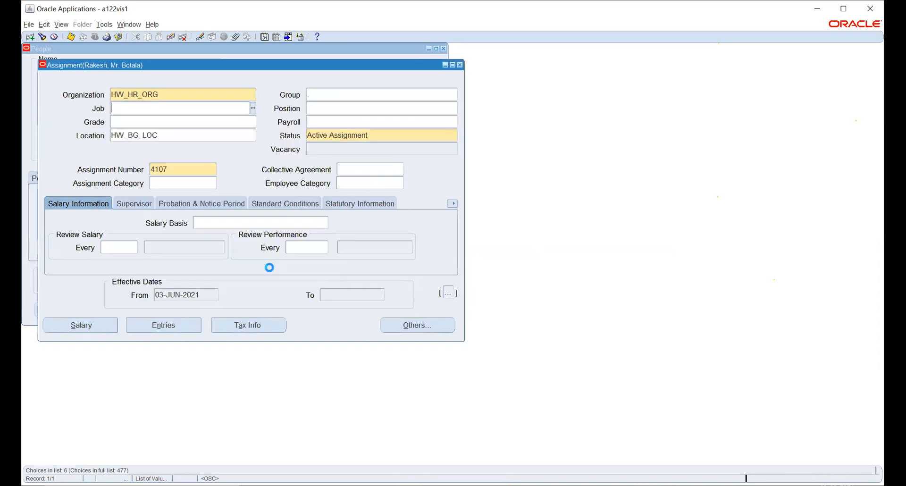
Step: Close the assignment without saving its changes and close the employee's record
left_click(460, 65)
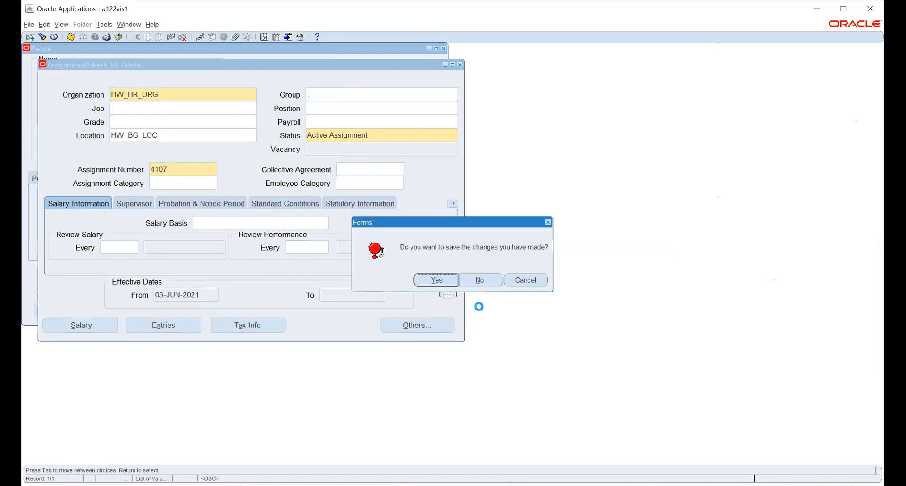
left_click(480, 280)
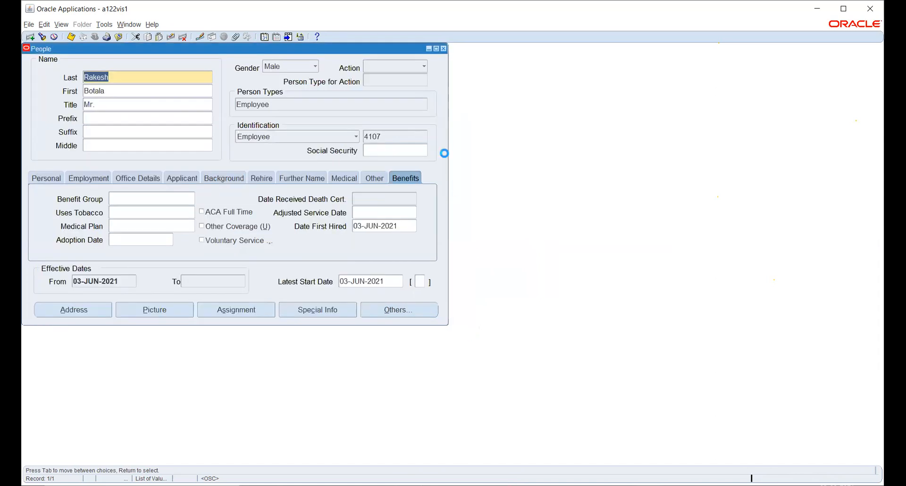
left_click(443, 49)
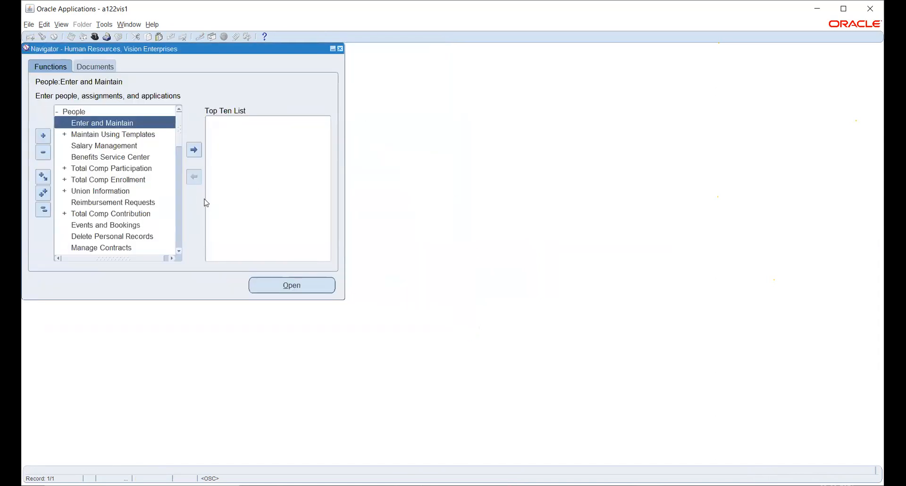
Step: Open the job description function under Work Structures and set the job search to job group HW_JOB
left_click(179, 251)
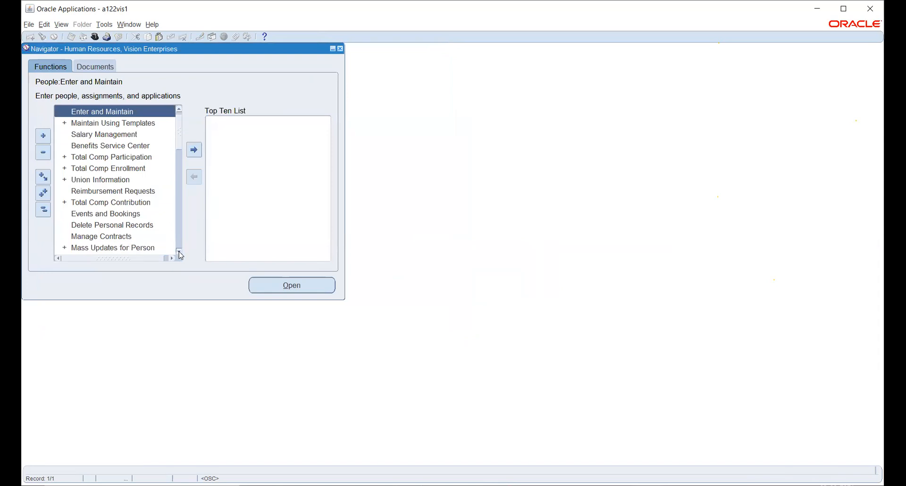
left_click_drag(178, 251, 179, 251)
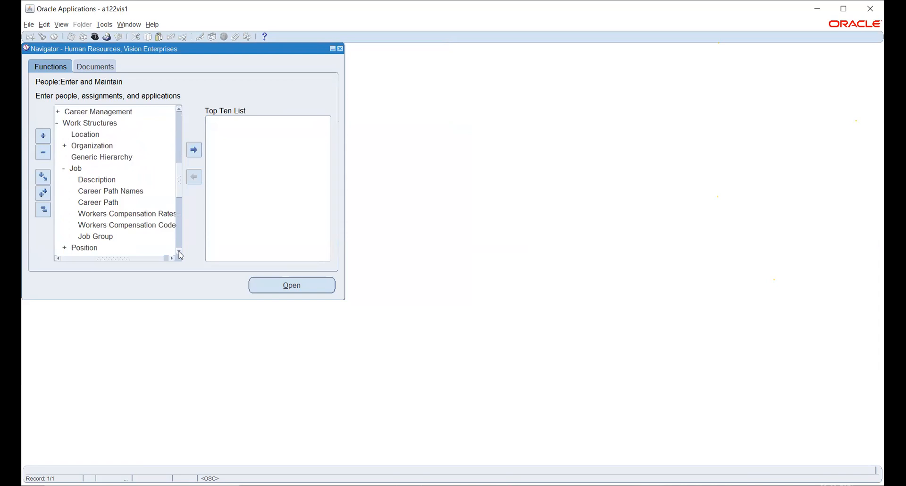
left_click(113, 179)
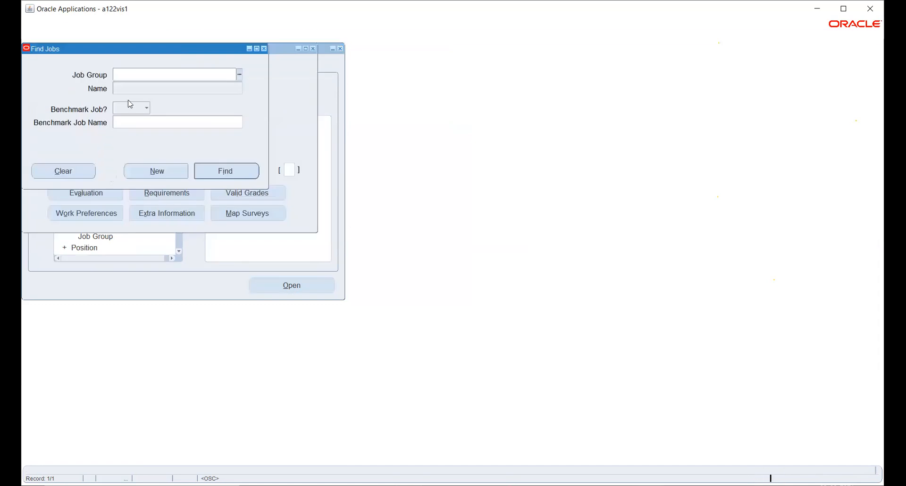
left_click(238, 74)
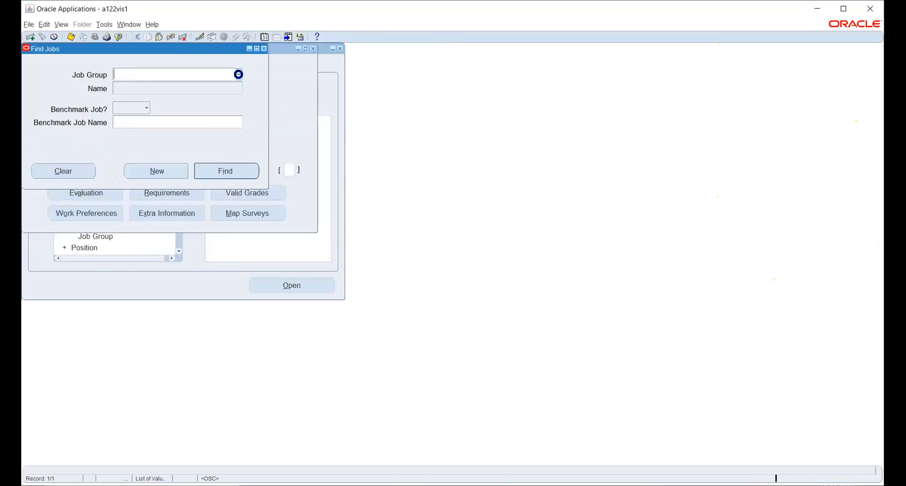
type("h")
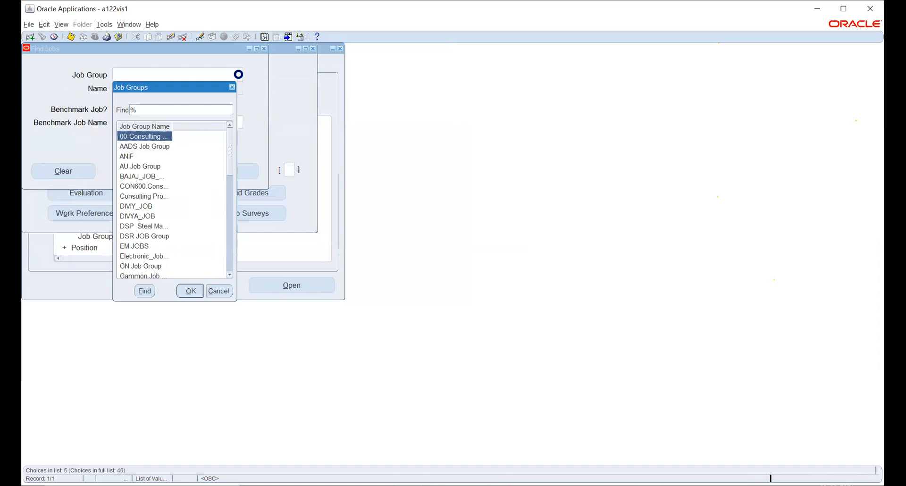
key("Down")
key("Down")
key("Down")
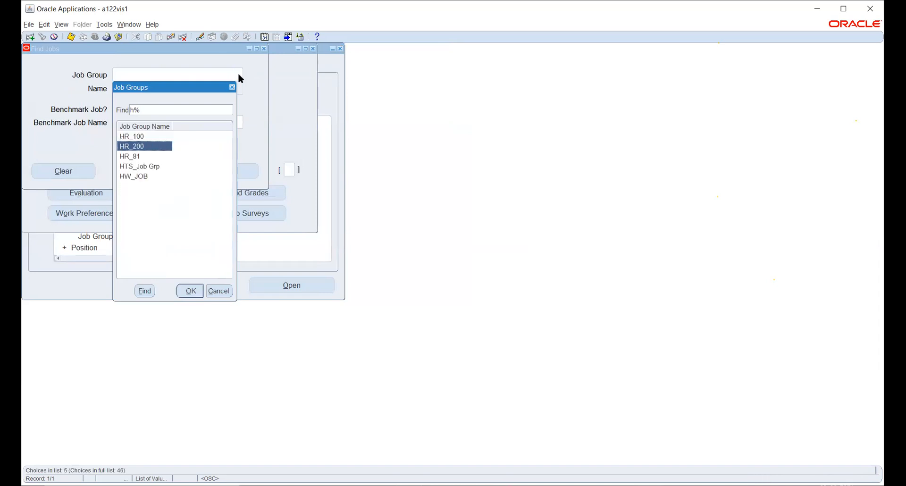
key("Down")
key("Return")
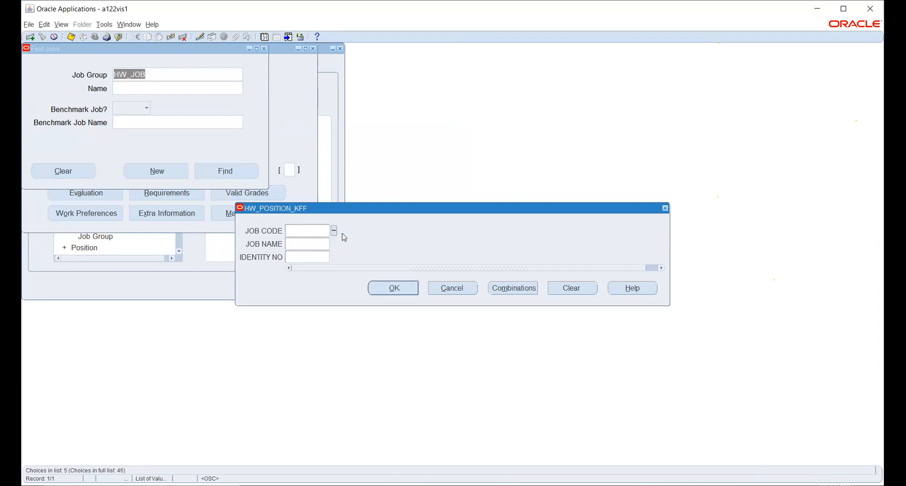
Step: Find the job with job code 192390, job name 9012 and identity number 648378
left_click(334, 231)
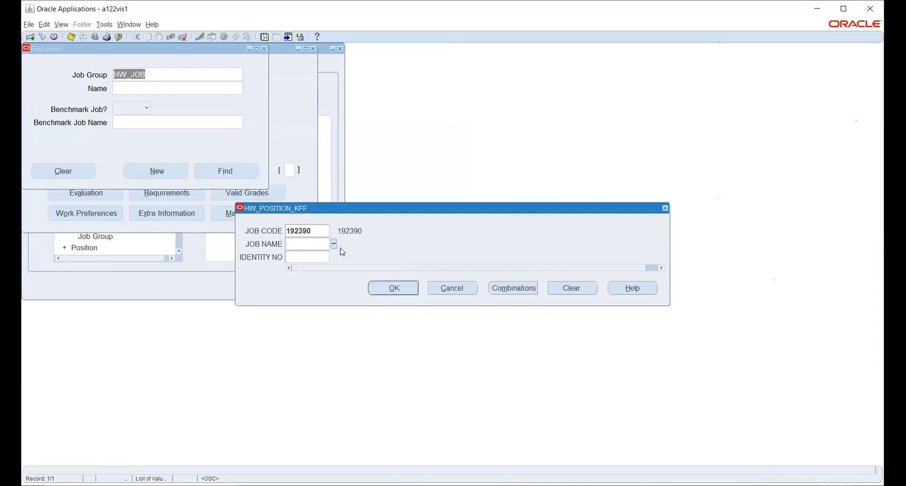
left_click(334, 244)
left_click(335, 256)
left_click(391, 289)
left_click(235, 172)
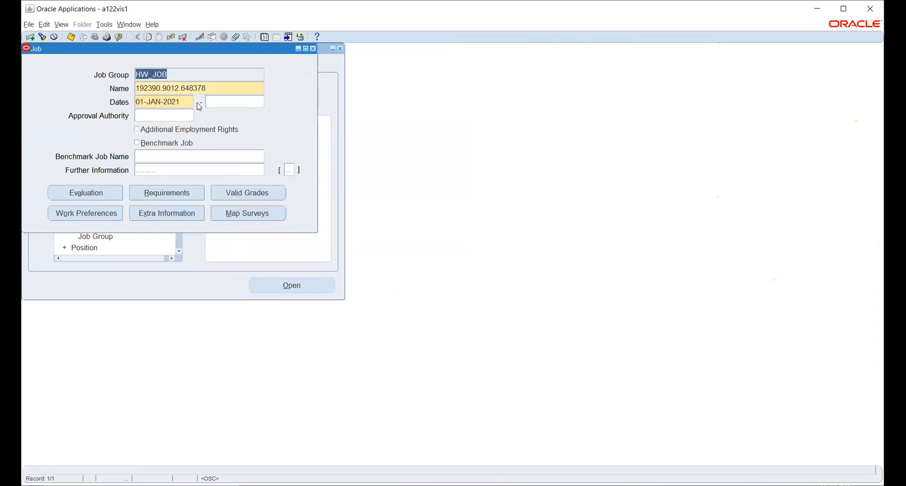
Step: Review the job's code, name and identity number segments and its further job information, and close the job record
left_click(233, 88)
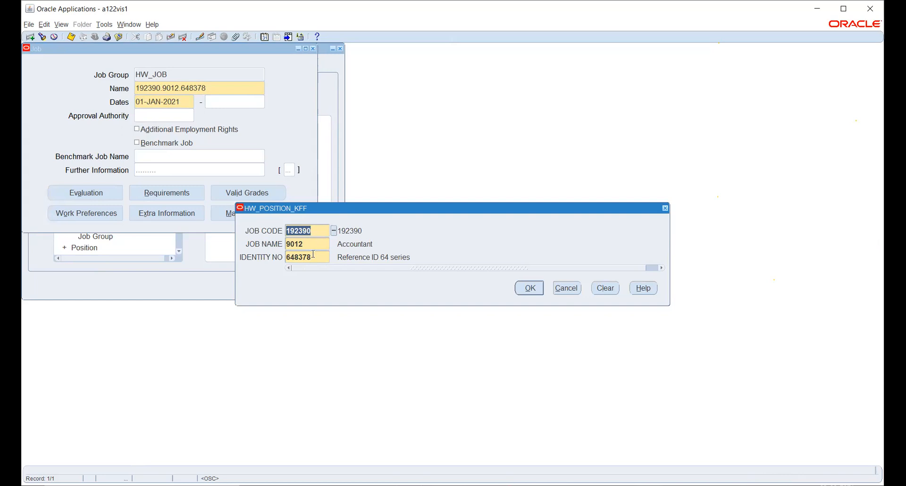
left_click(530, 288)
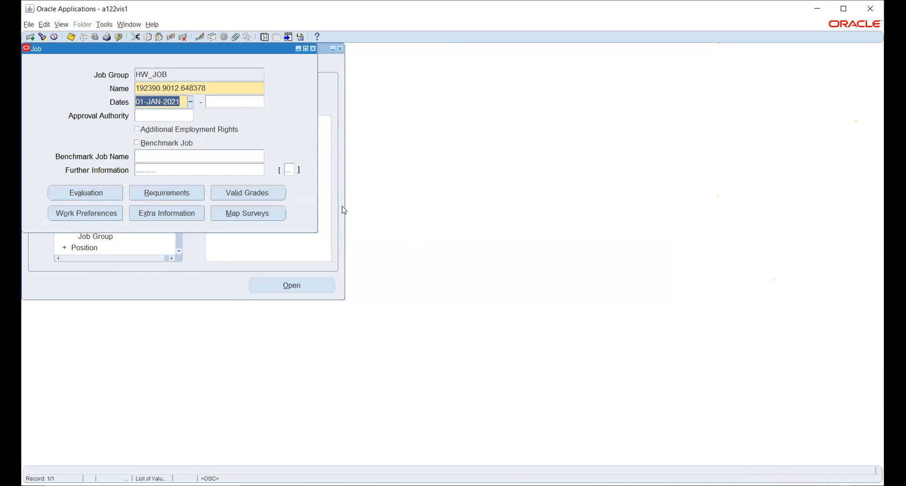
left_click(206, 170)
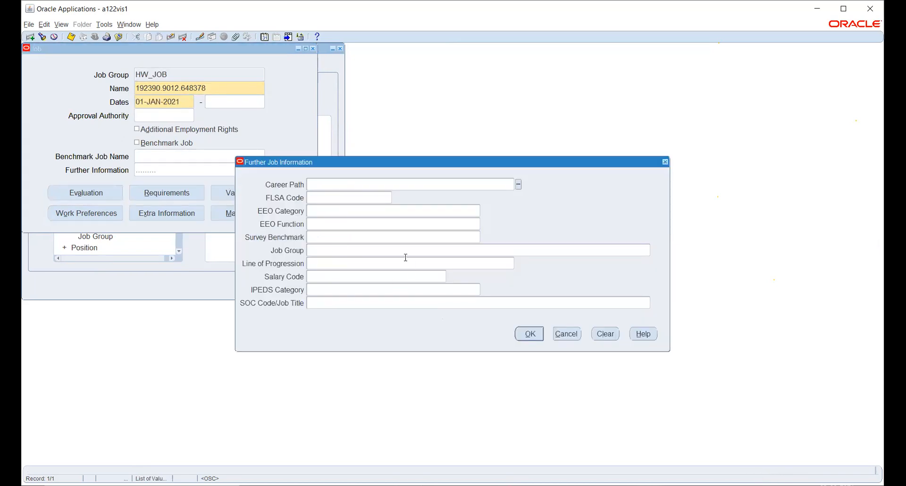
left_click(528, 333)
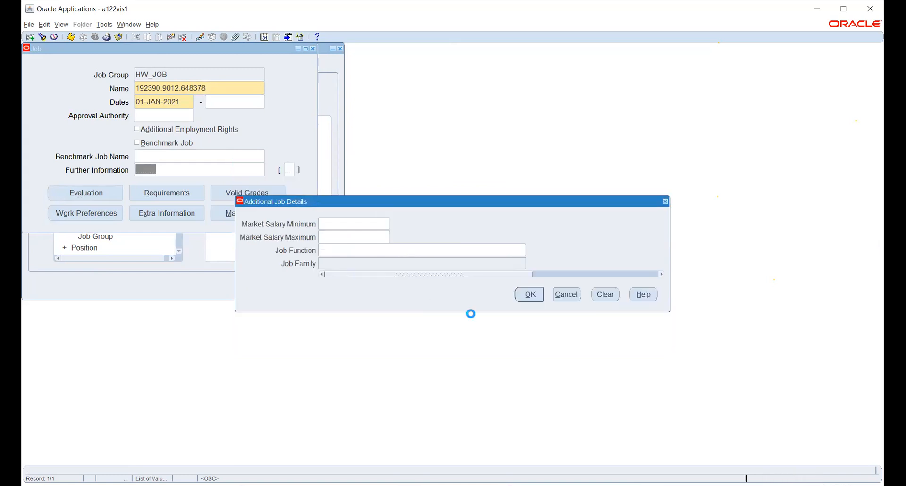
left_click(566, 294)
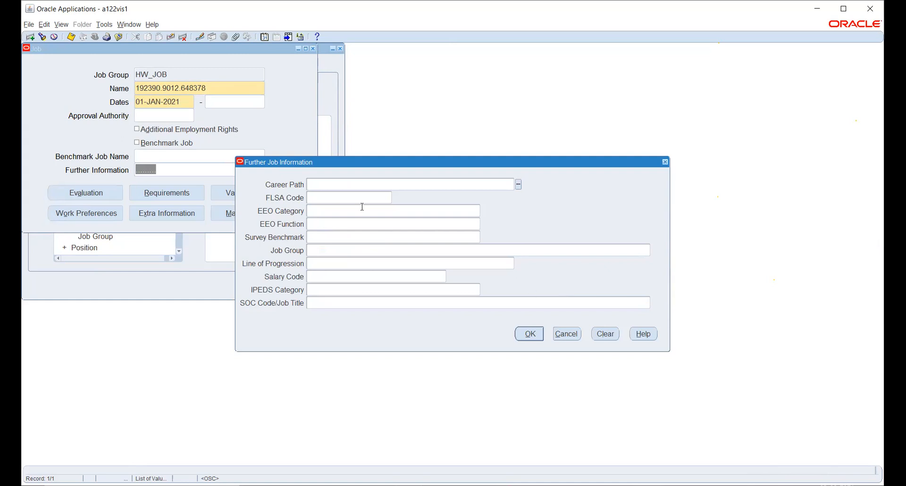
left_click(564, 334)
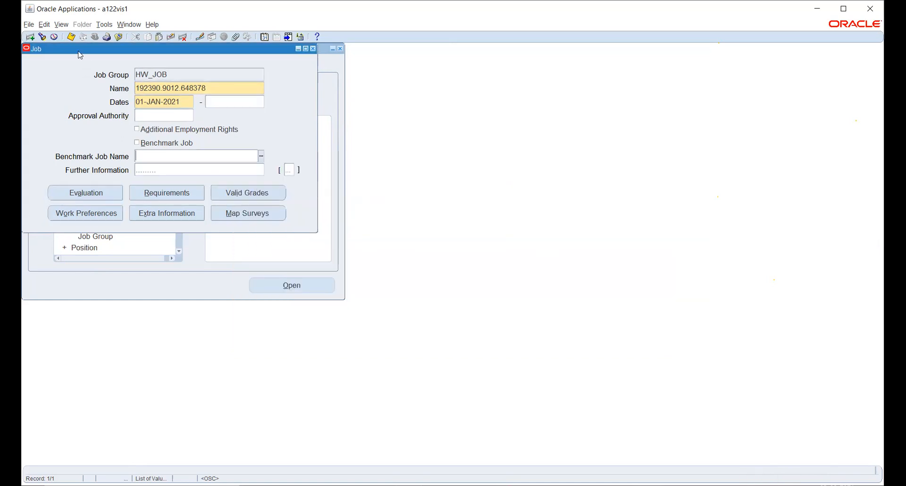
left_click(71, 37)
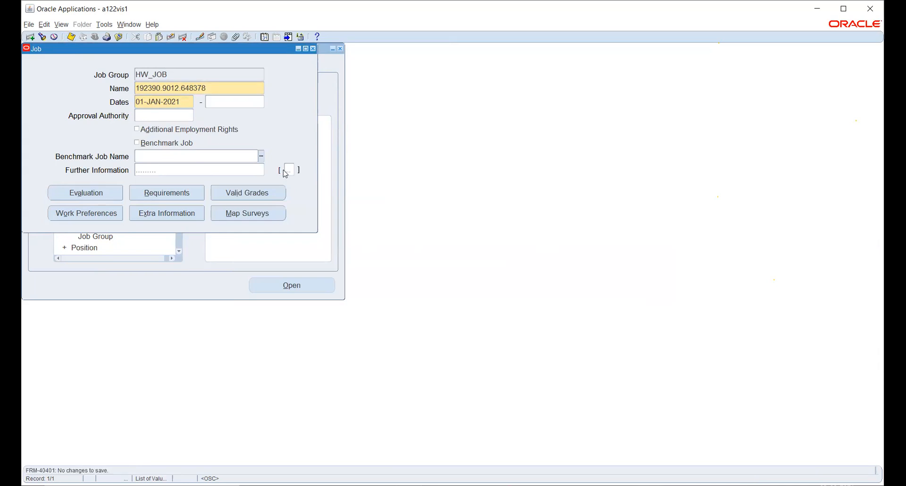
left_click(314, 49)
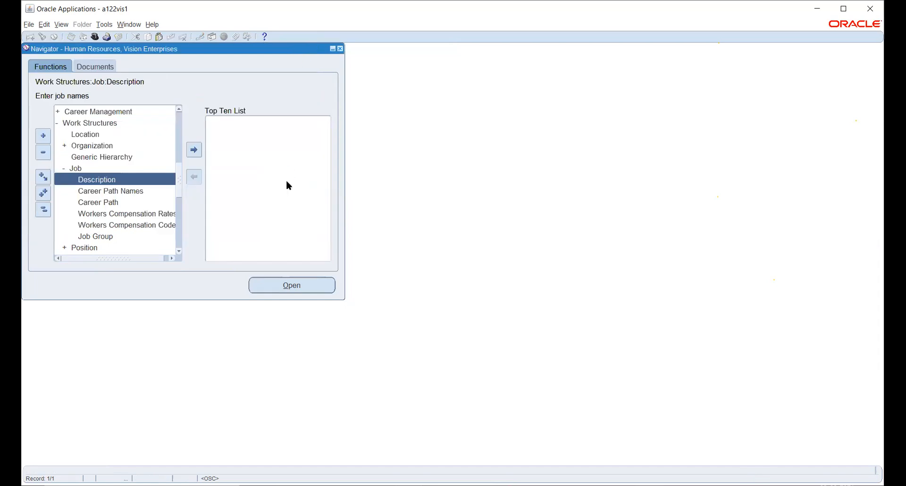
Step: Open the position description function under Work Structures and start a new position
left_click(179, 251)
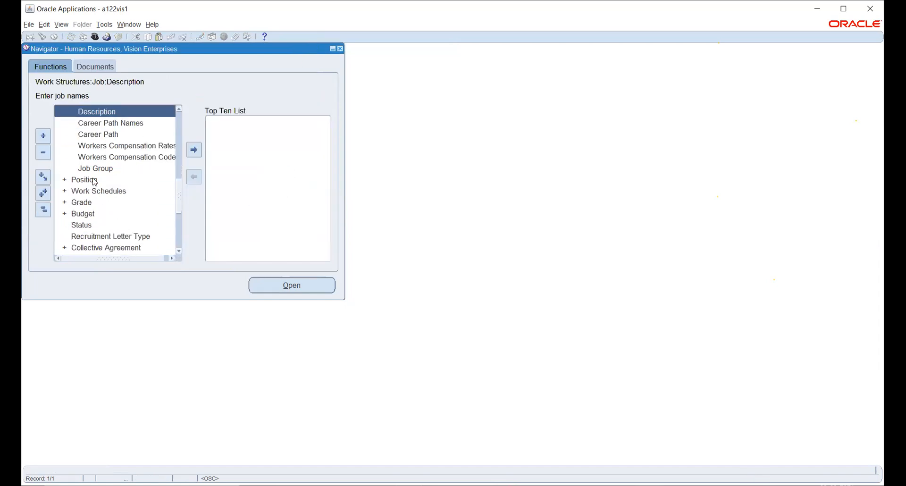
double_click(95, 180)
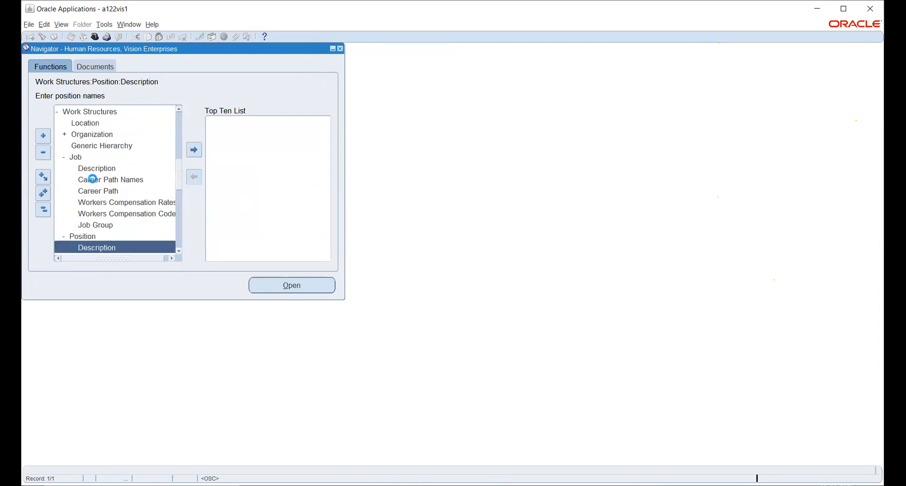
left_click(299, 287)
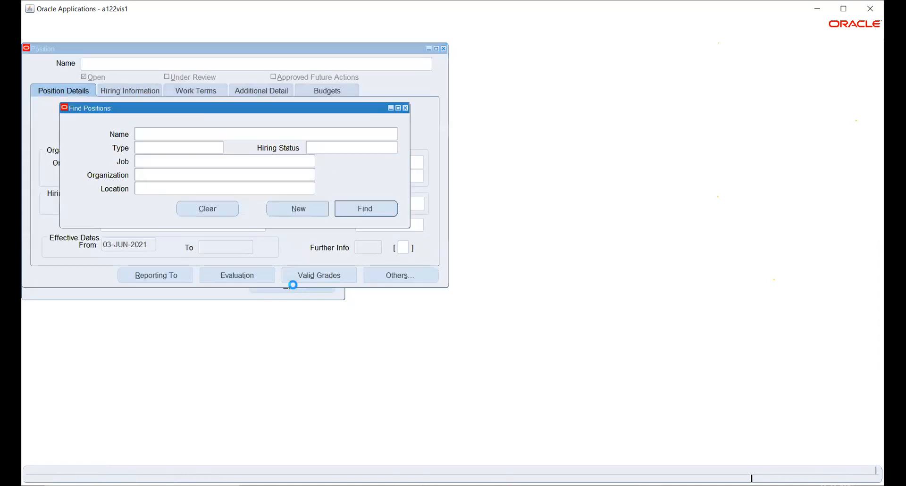
left_click(296, 207)
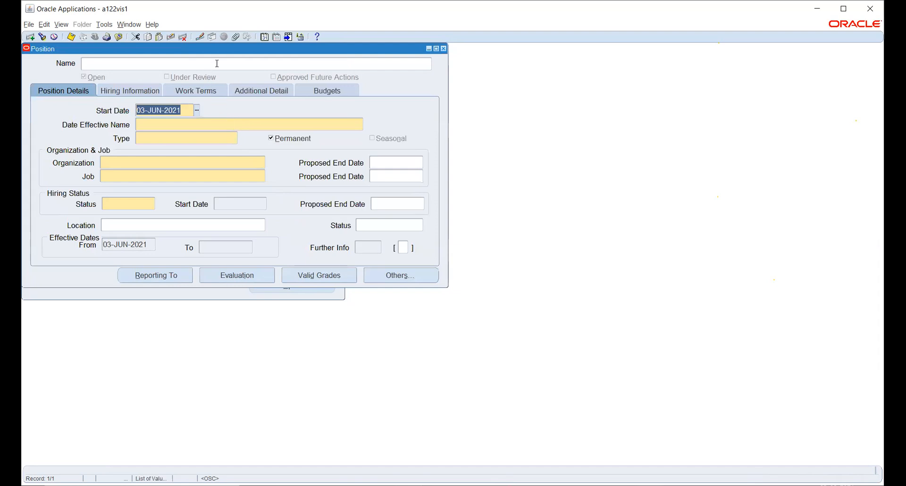
Step: Change the new position's effective date to 01-JAN-2021
left_click(265, 37)
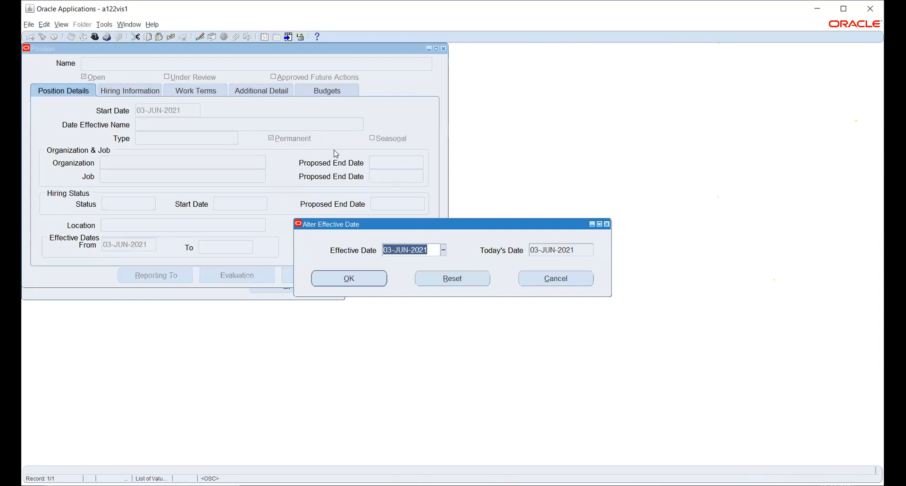
type("1-JAN-")
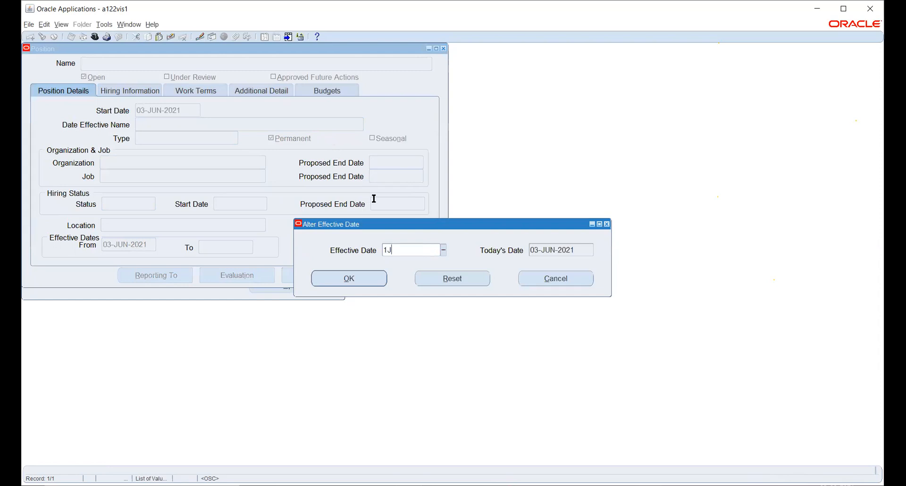
type("2021")
key("Tab")
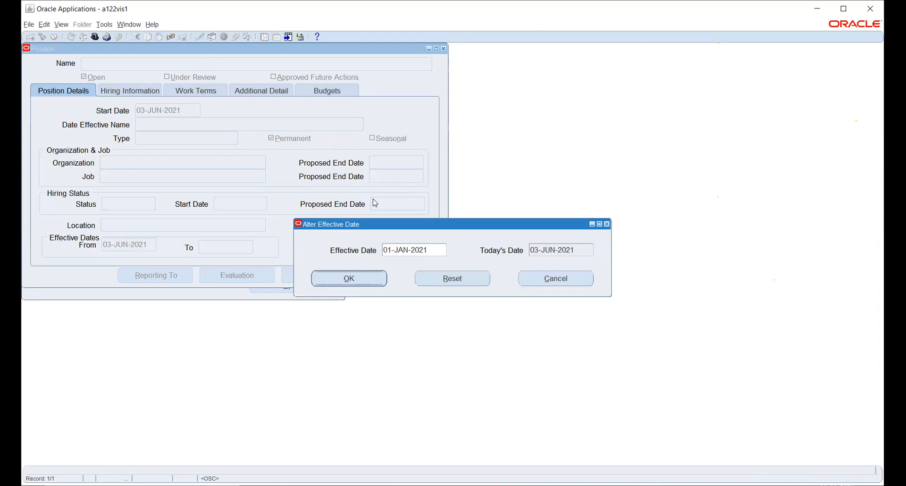
key("Return")
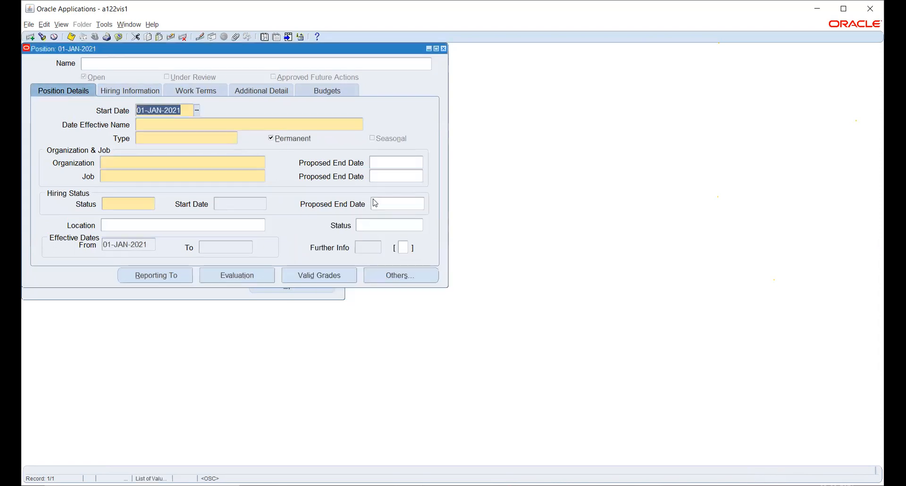
Step: Name the position with position number 1 and a position name made of a long run of zeros ending in 1
left_click(246, 62)
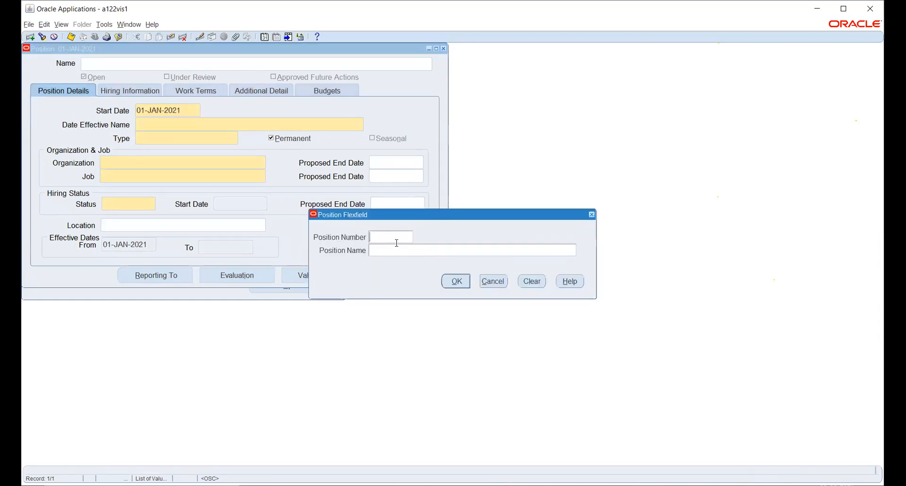
left_click(495, 282)
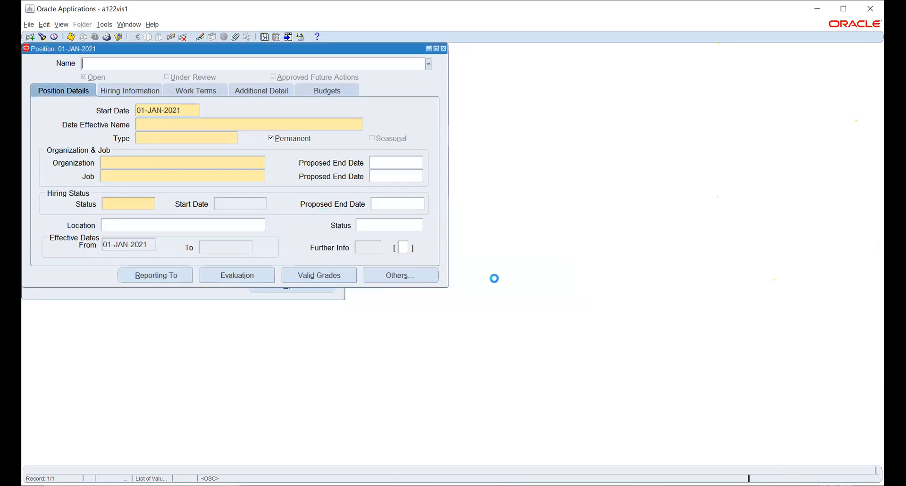
left_click(222, 124)
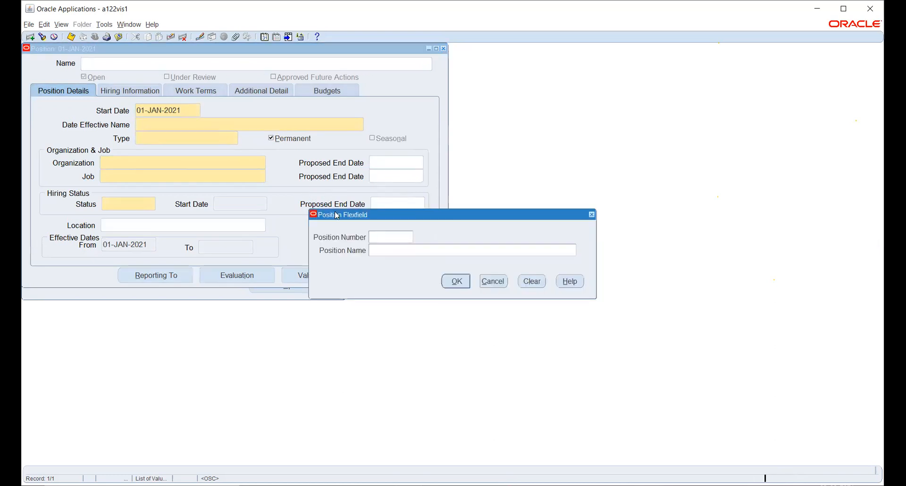
type("10000000000000000000000000000001")
left_click(455, 283)
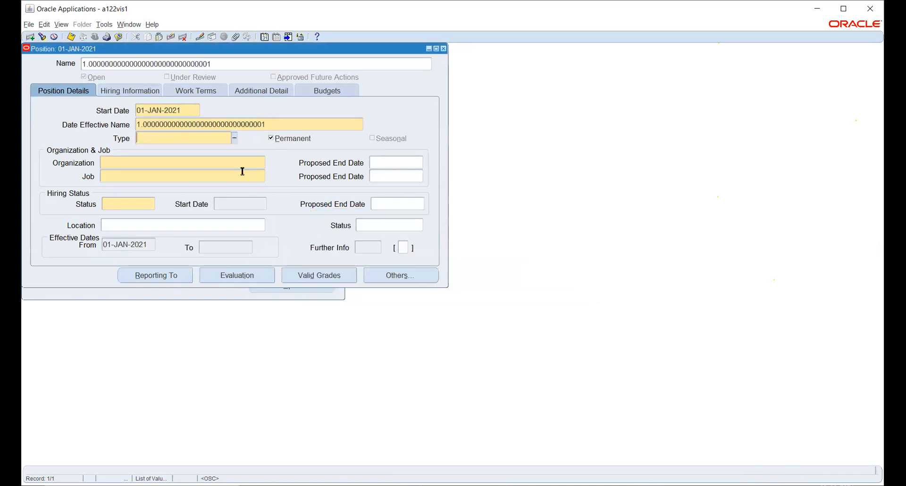
Step: Set the position type to None and its organization to HW_HR_ORG
left_click(234, 138)
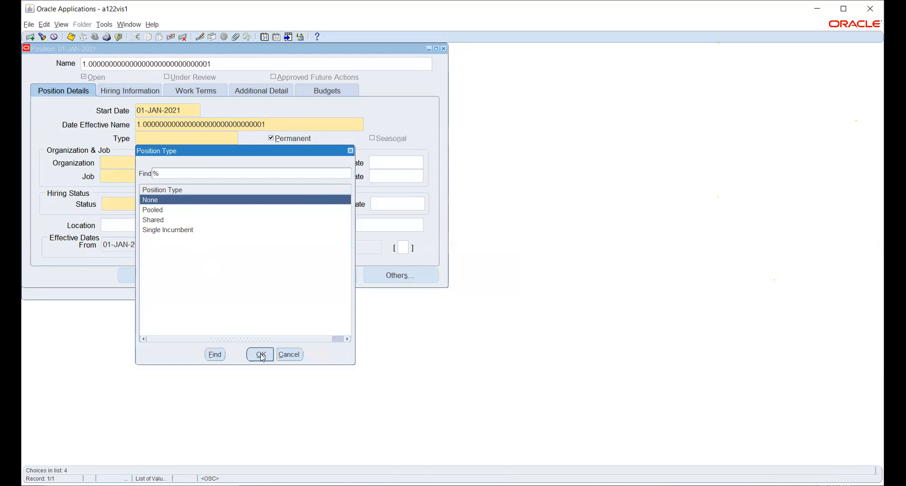
left_click(261, 355)
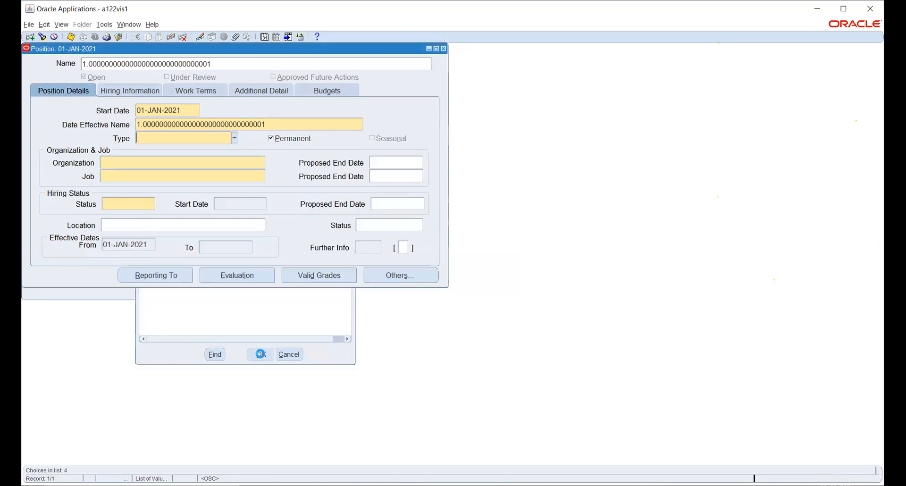
left_click(241, 162)
left_click(263, 162)
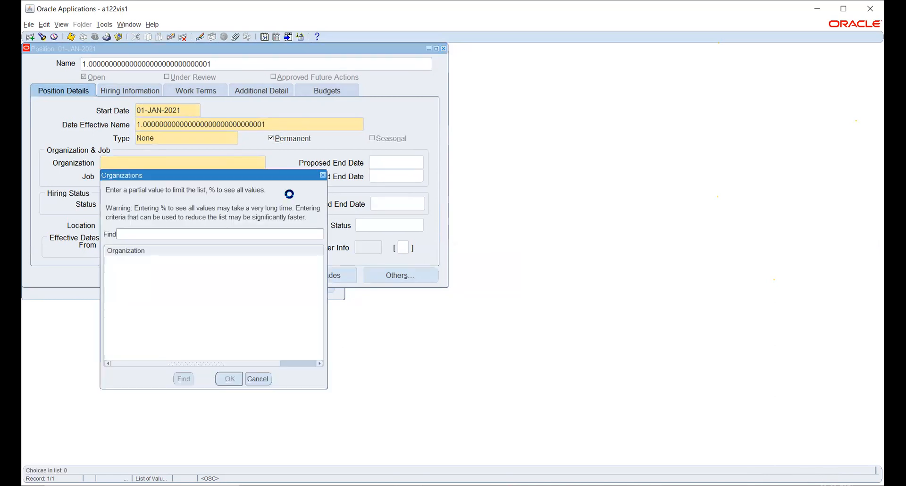
type("hw")
key("Return")
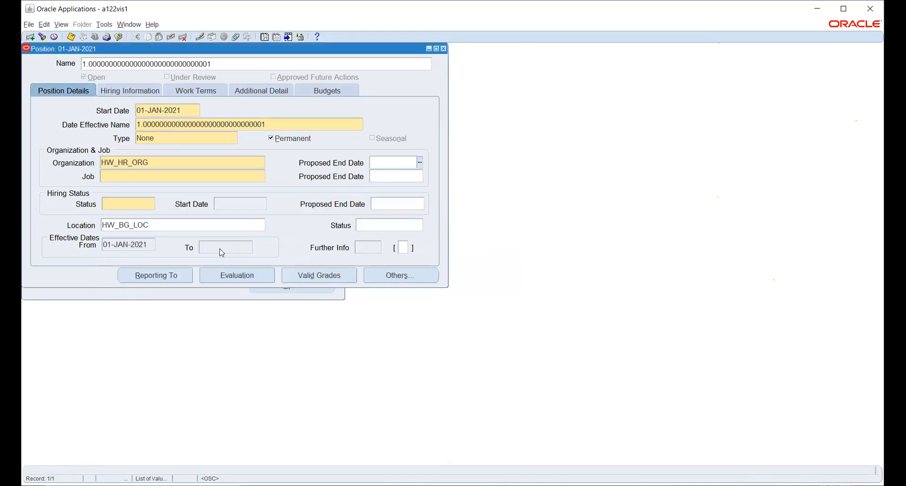
Step: Search all jobs with % for the position, browse the job list and leave it without picking one
left_click(213, 180)
left_click(261, 176)
type("%")
key("Return")
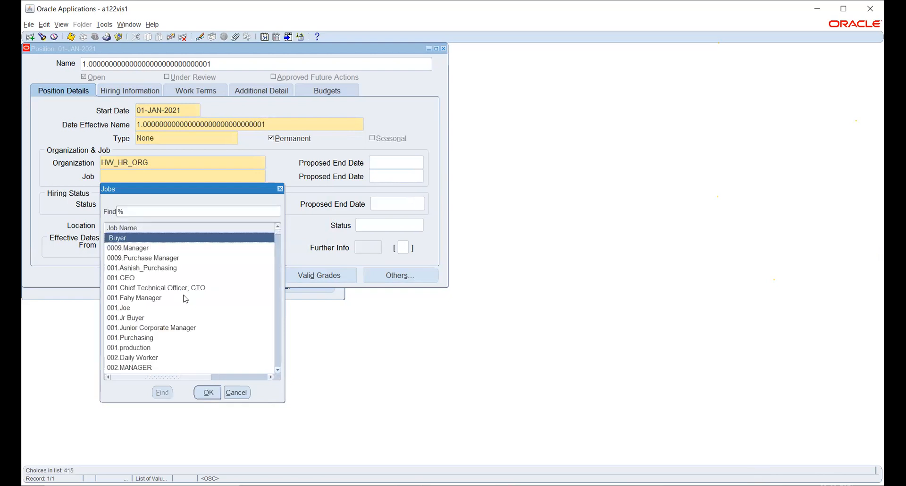
scroll(171, 259, "down", 2)
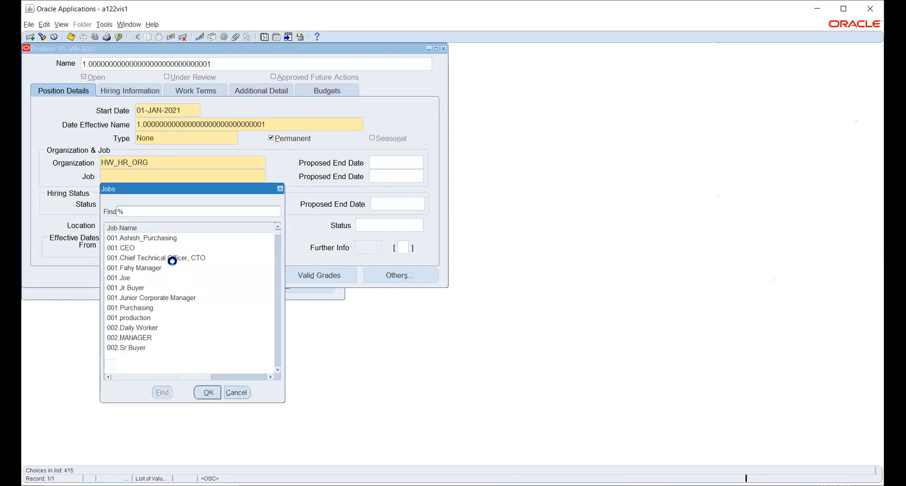
scroll(172, 263, "down", 6)
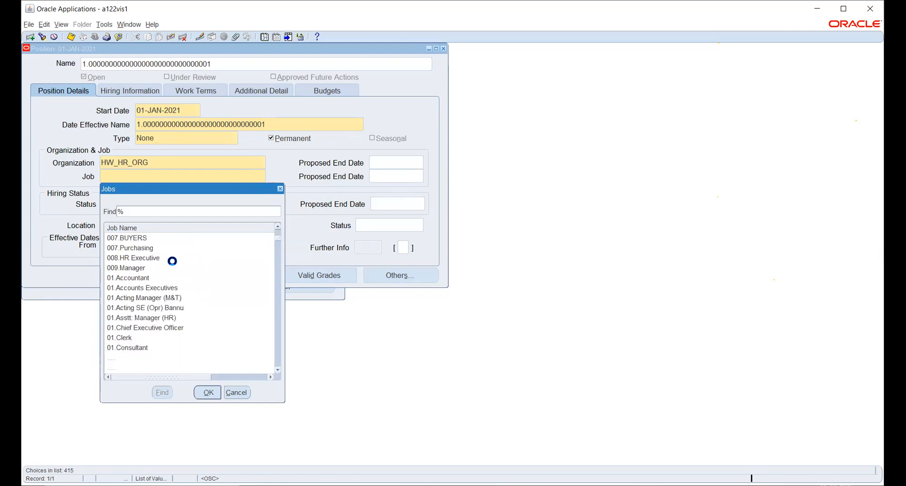
scroll(171, 261, "down", 7)
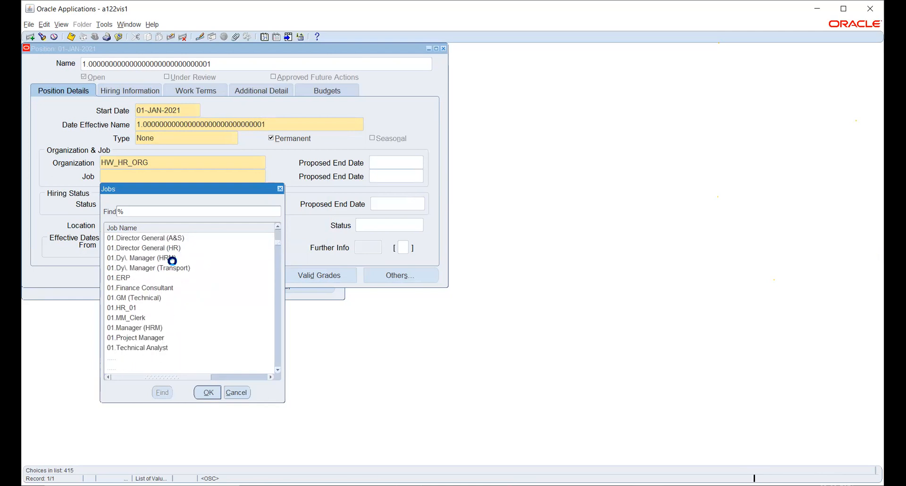
scroll(172, 261, "down", 2)
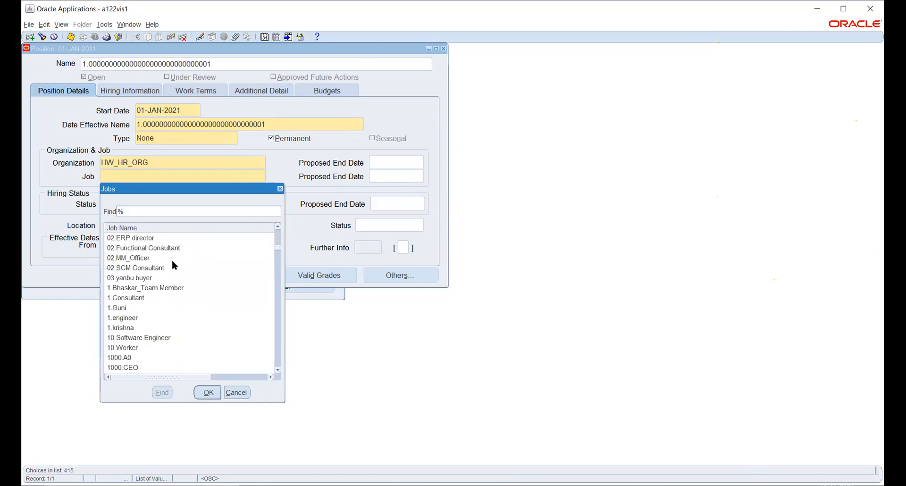
scroll(172, 264, "down", 6)
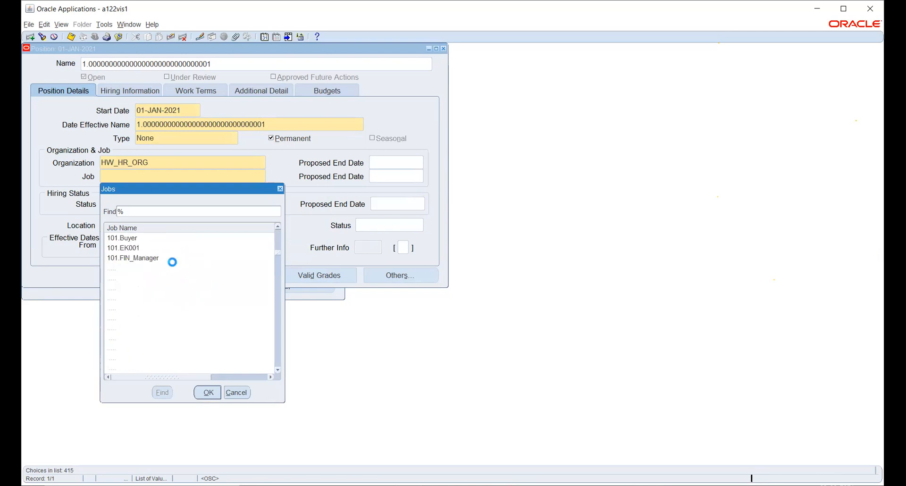
scroll(174, 266, "down", 7)
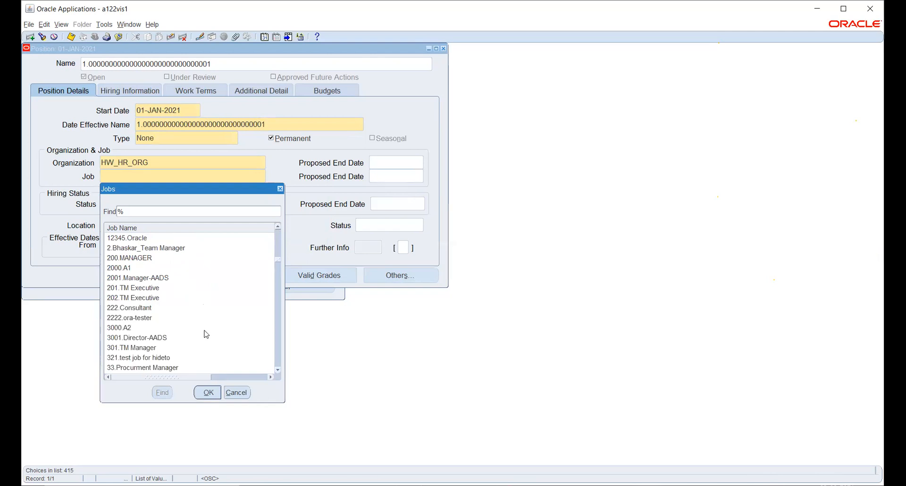
left_click(237, 392)
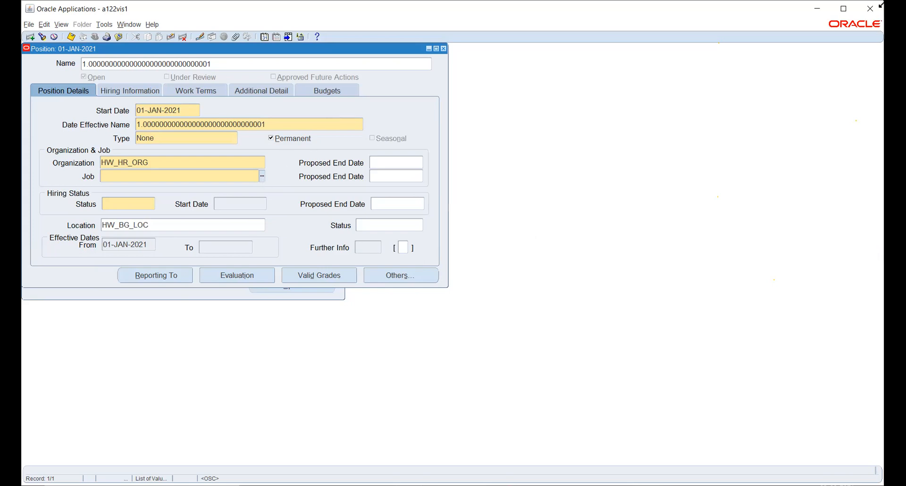
Step: Maximize the application window and check the position's job list once more without choosing a job
left_click(848, 12)
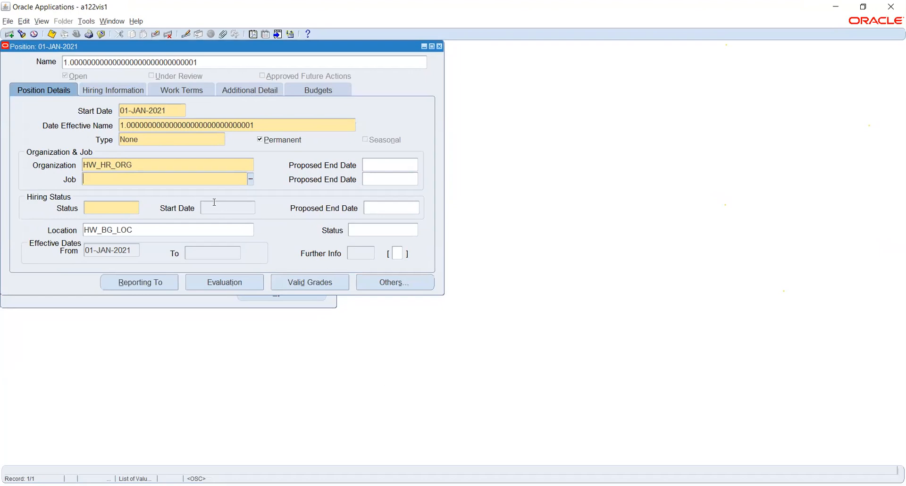
key("Tab")
left_click(249, 179)
left_click(224, 401)
Step: Close the position form without saving the new position and collapse the whole function tree in the navigator
left_click(440, 47)
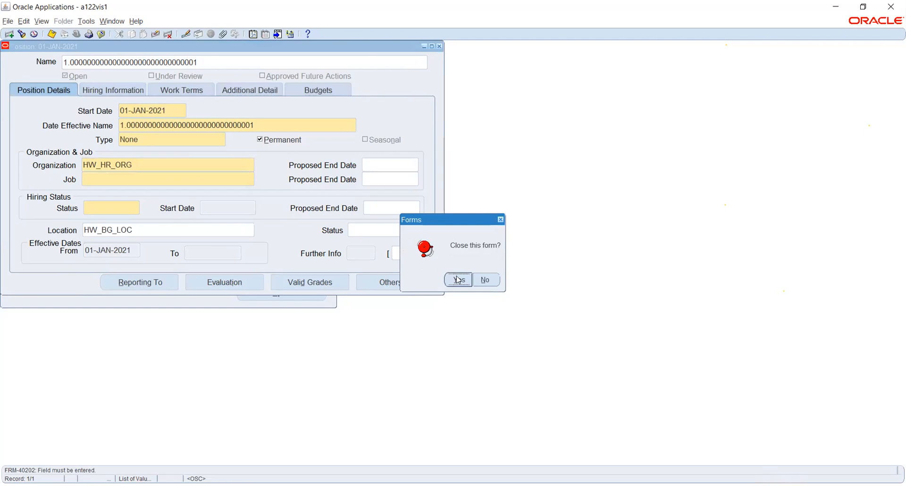
left_click(457, 279)
left_click(22, 214)
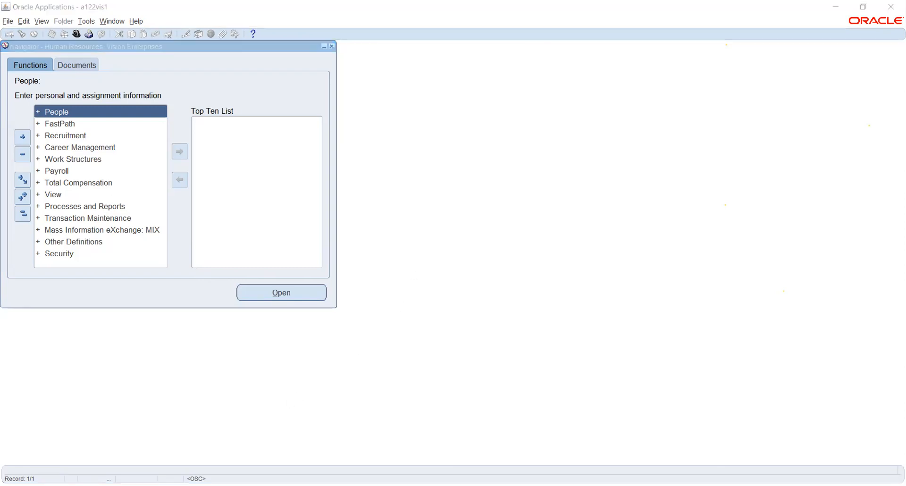
Step: Switch to the Oracle E-Business Suite home page in Chrome, unmute the computer's speaker and raise its volume
left_click(305, 461)
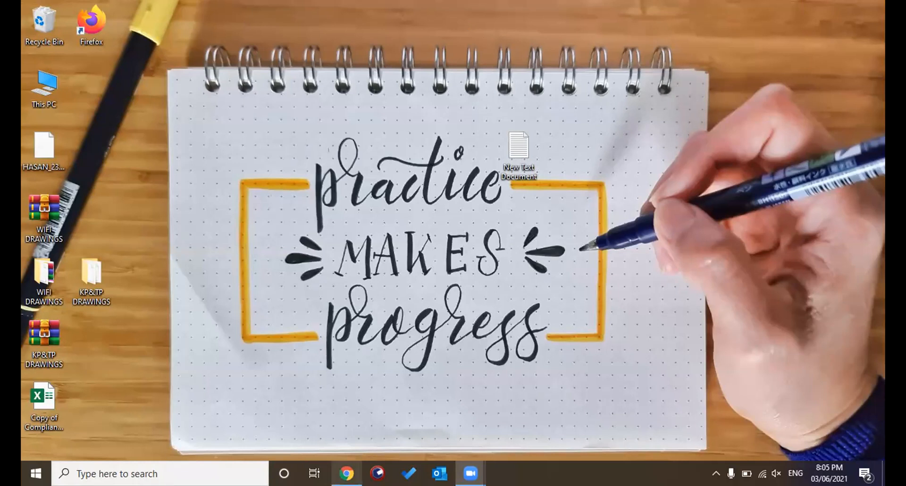
left_click(347, 473)
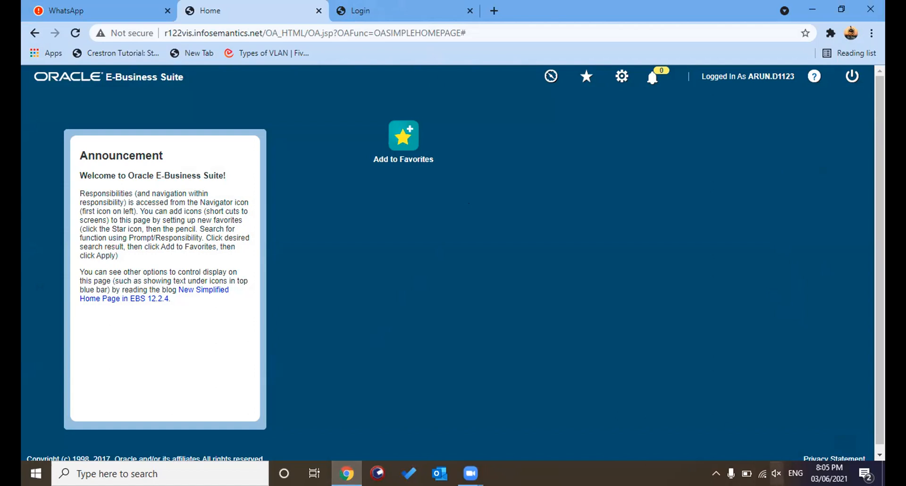
left_click(776, 473)
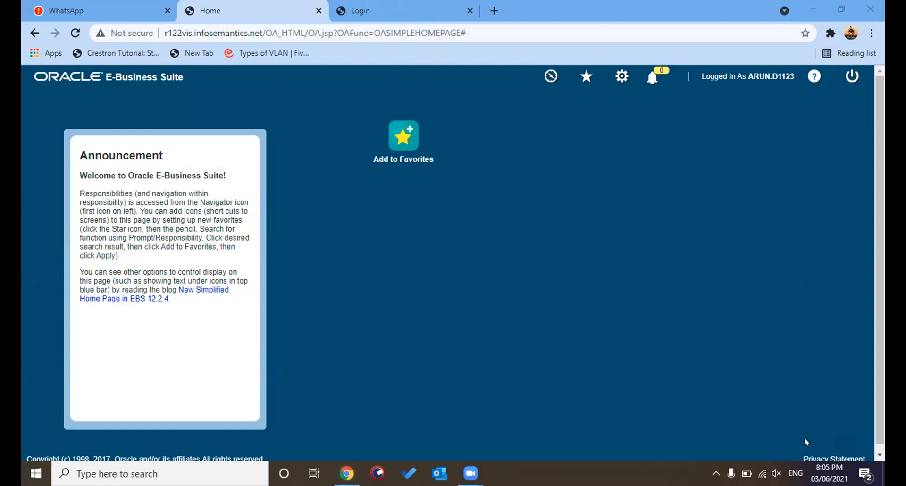
left_click(815, 443)
left_click_drag(820, 443, 822, 443)
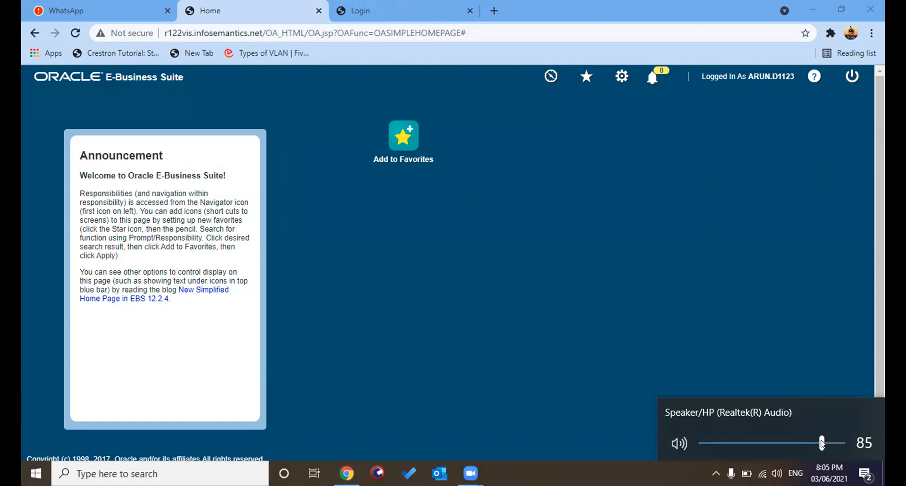
left_click(837, 441)
left_click(836, 355)
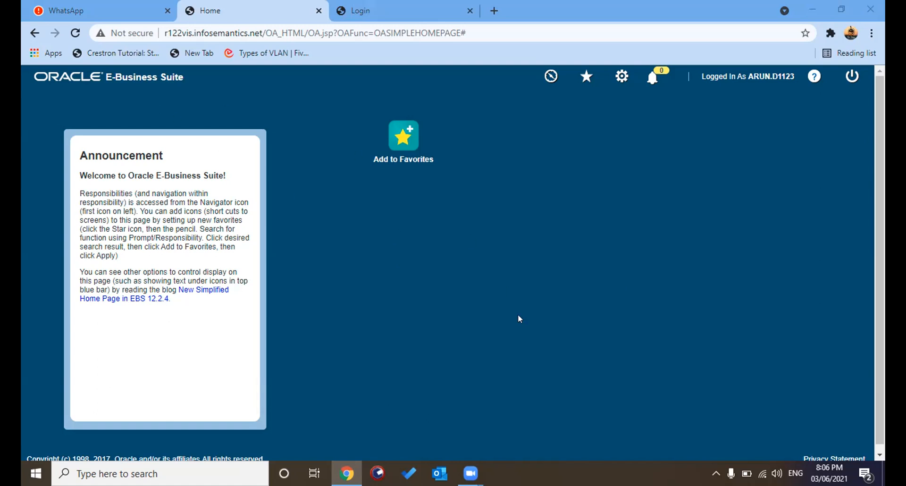
Step: Check the favorites list on the home page and bring up the navigator's list of responsibilities
left_click(583, 79)
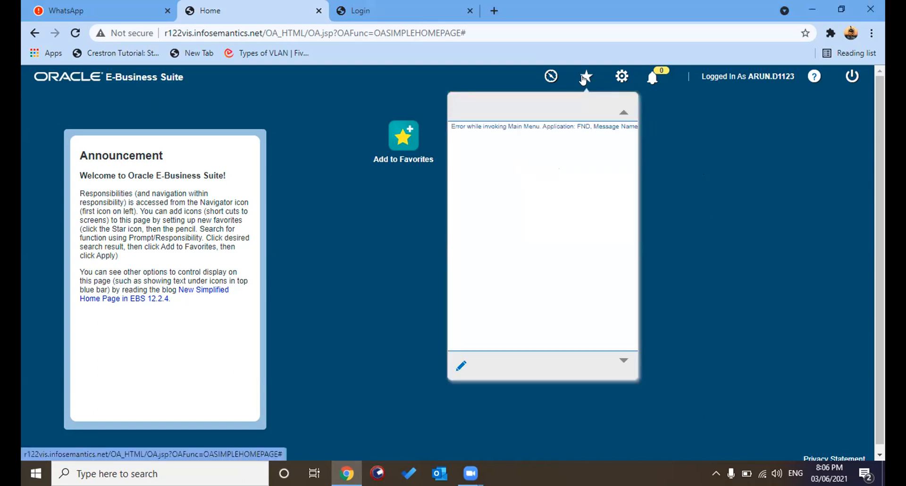
left_click(623, 114)
left_click(547, 79)
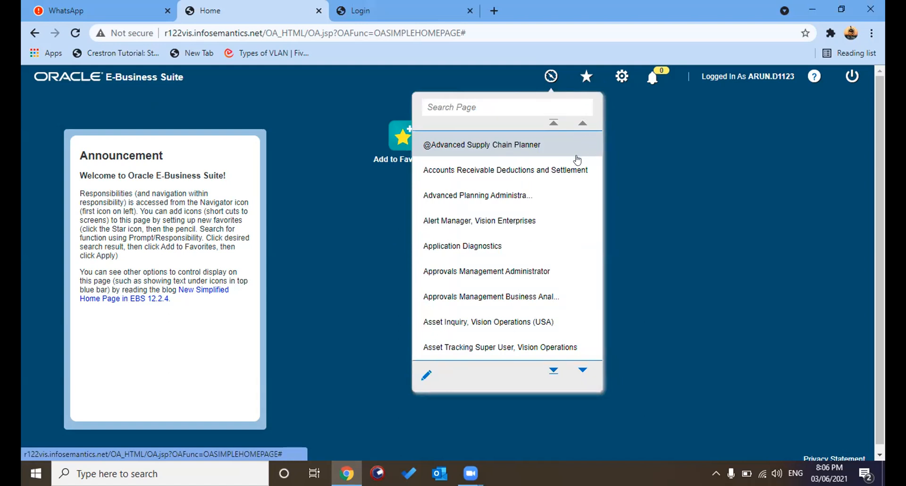
Step: Find General Ledger, Vision Operations (USA) in the responsibility list and try to open its menu
key("Down")
key("Down")
key("Down")
key("Down")
key("Down")
key("Down")
key("Down")
key("Down")
key("Down")
key("Down")
key("Down")
key("Down")
key("Down")
key("Down")
key("Down")
key("Down")
key("Down")
key("Down")
key("Down")
key("Down")
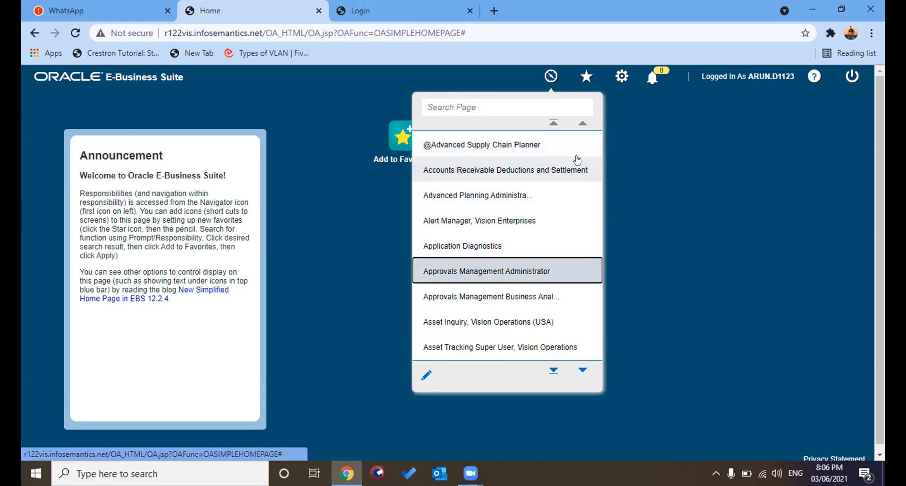
key("Down")
key("Down")
key("Down")
key("Down")
key("Down")
key("Down")
key("Down")
key("Down")
key("Down")
key("Down")
key("Down")
key("Down")
key("Down")
key("Down")
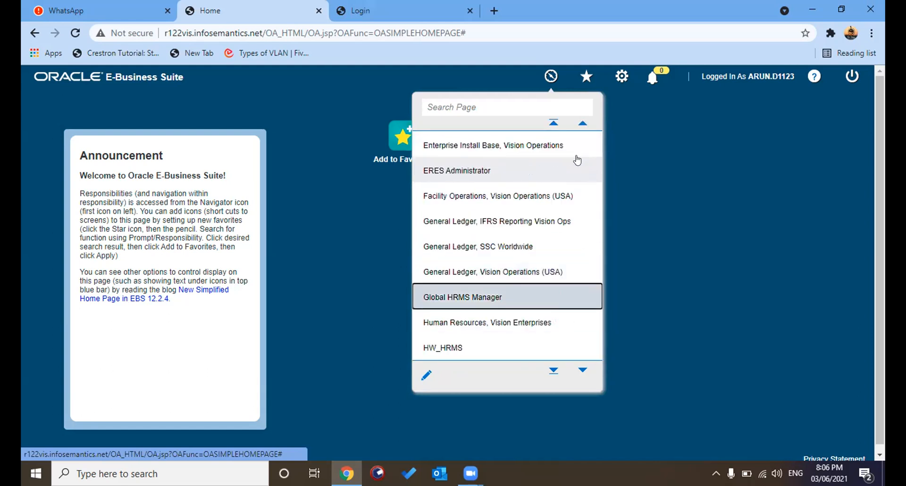
key("Up")
key("Up")
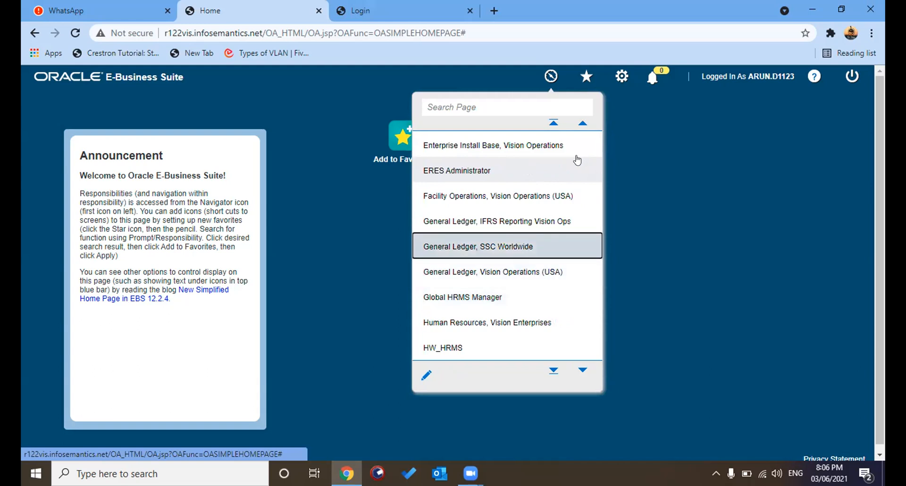
left_click(516, 274)
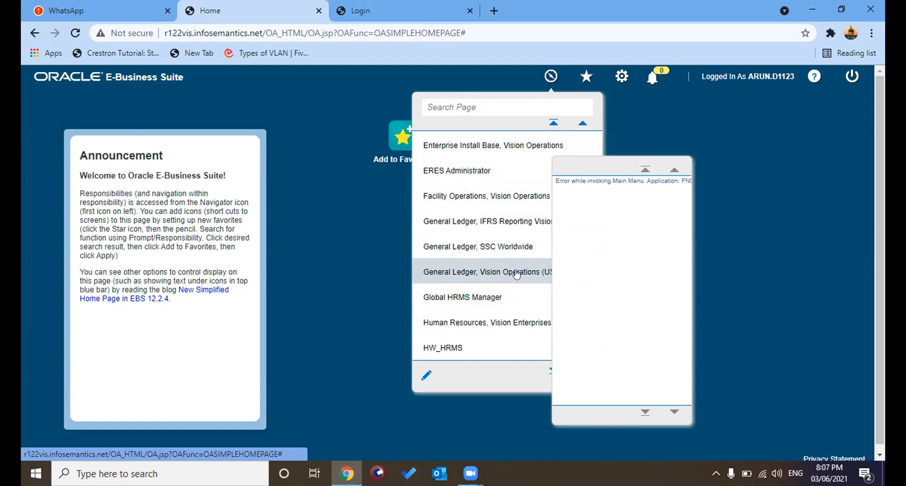
left_click(517, 275)
left_click(452, 272)
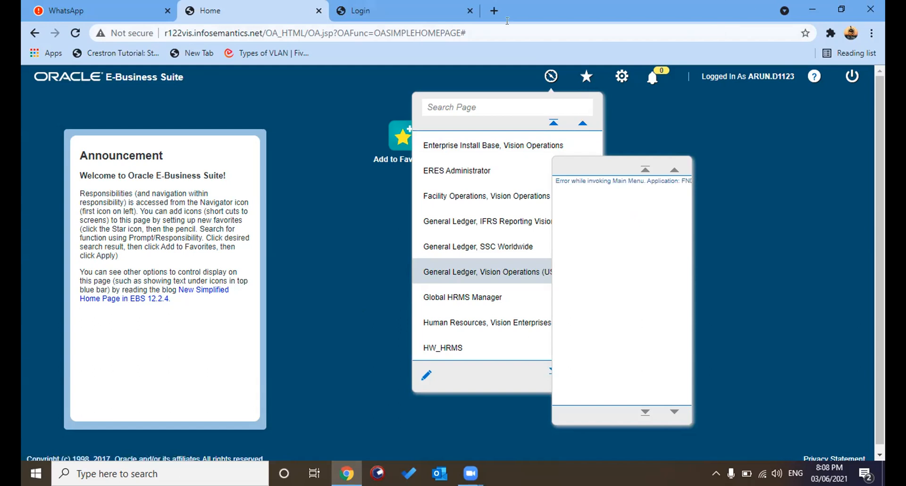
Step: Search Google in a new browser tab for "java version 7 update 75 64 bit download"
key("ctrl+t")
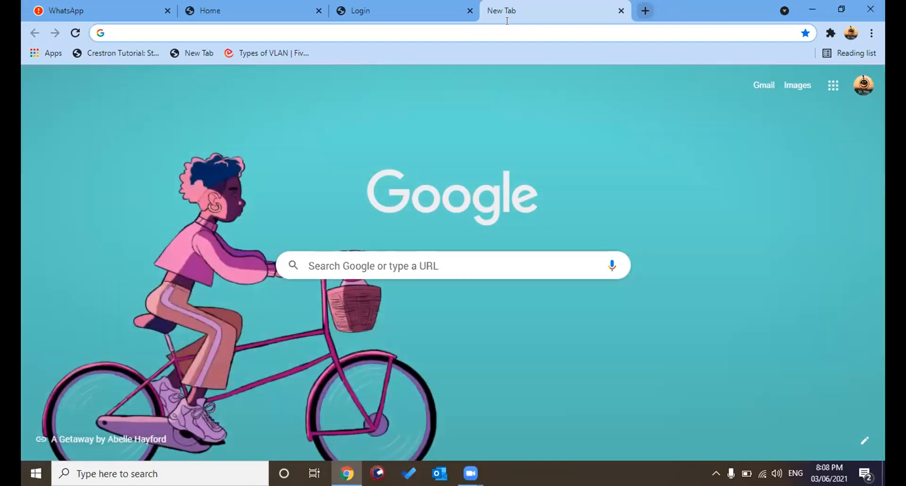
left_click(422, 264)
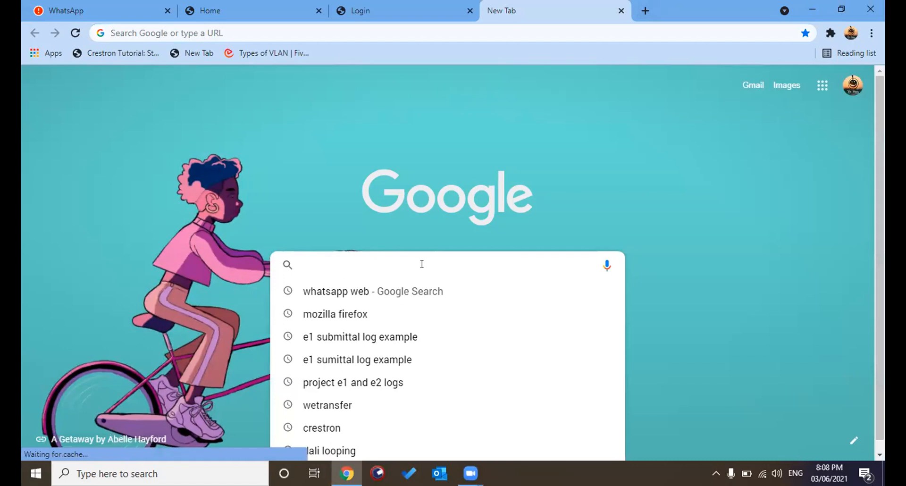
type("J")
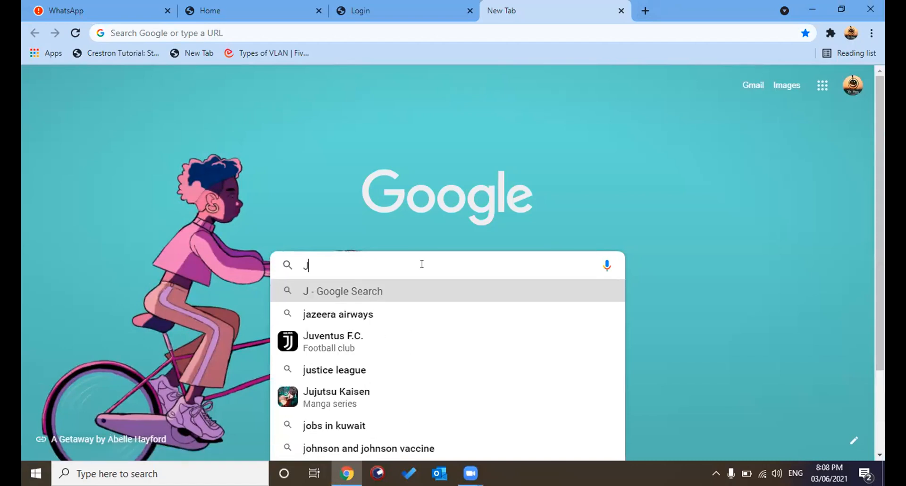
type("q")
key("BackSpace")
type("a")
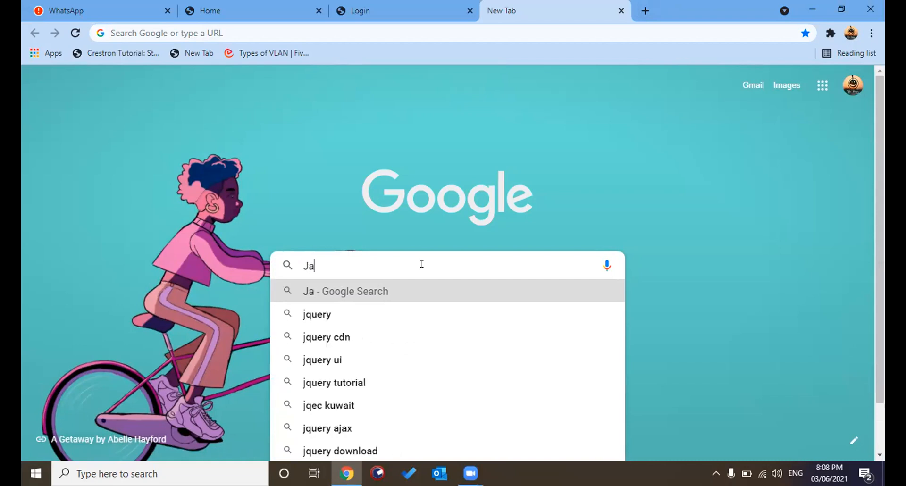
type("va ver")
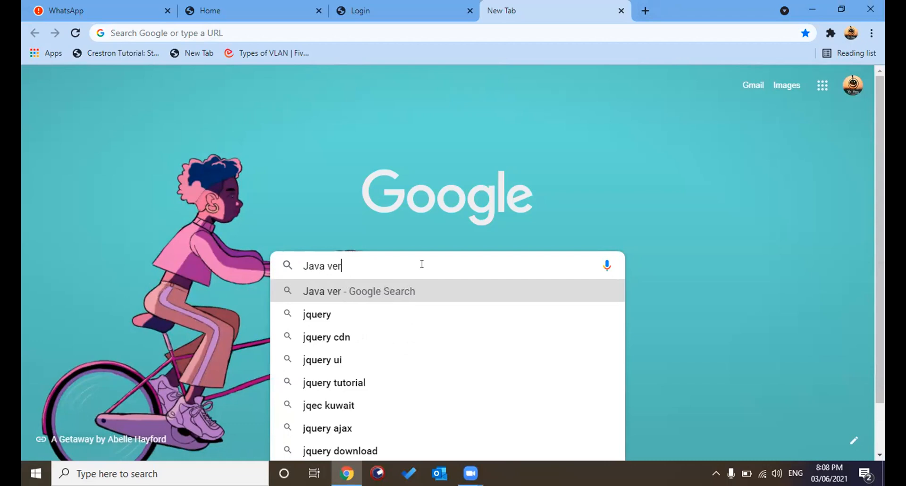
type("sion 7")
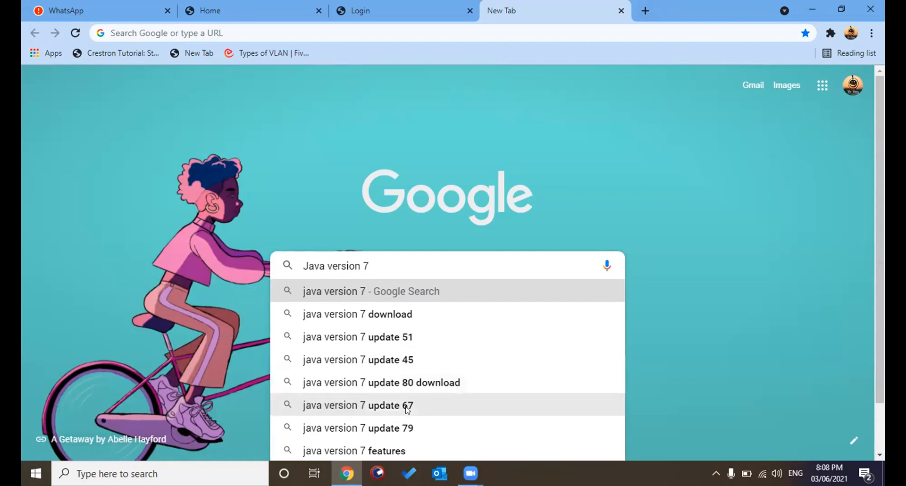
type(" u")
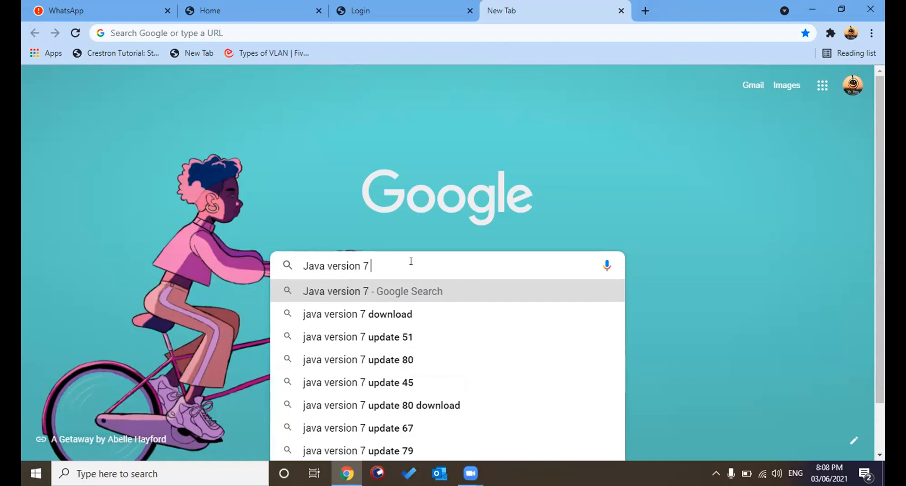
type("pd")
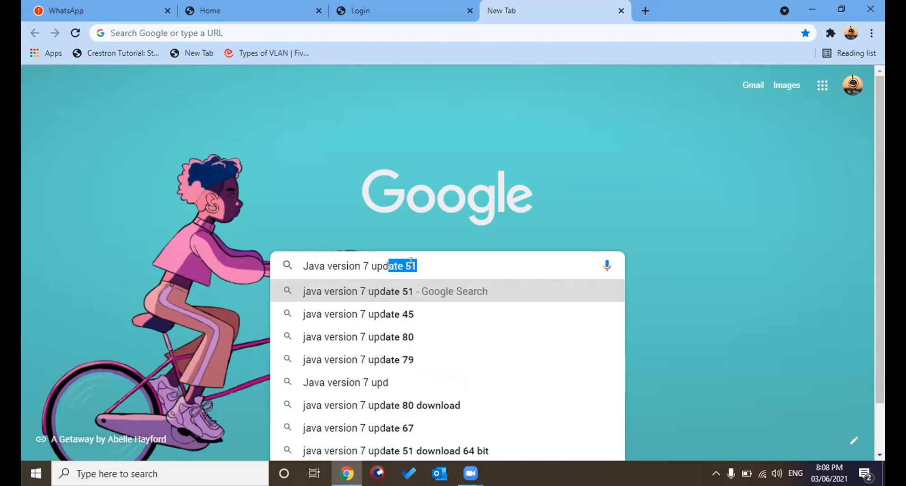
type("ate")
key("BackSpace")
type("75")
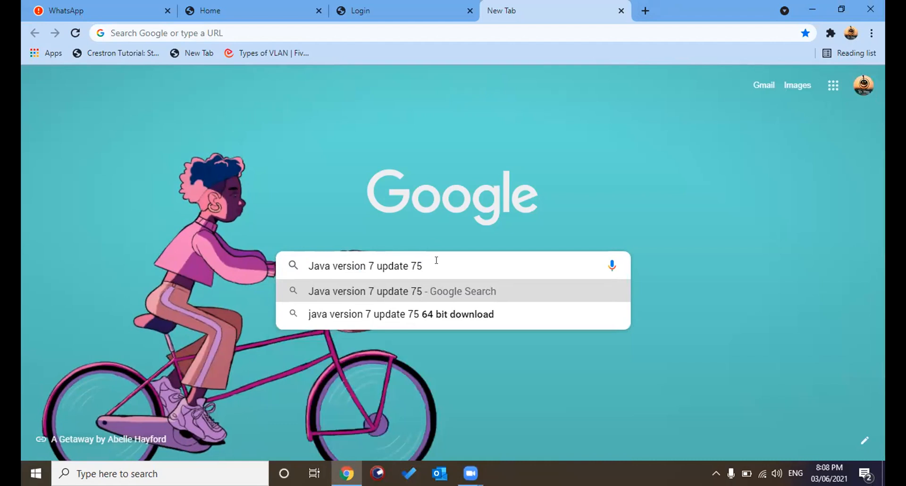
left_click(439, 312)
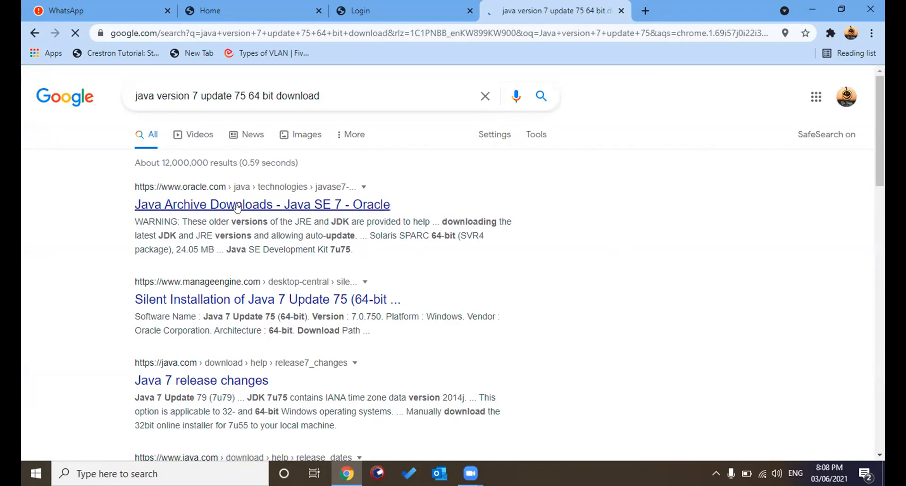
Step: Open the ManageEngine result for Java 7 Update 75 (64-bit), check its Download Now page and close that page again
left_click(231, 299)
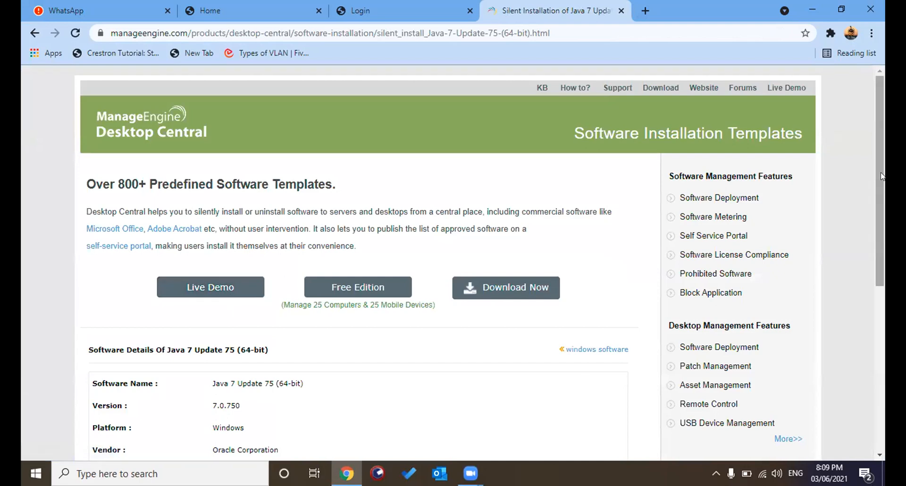
left_click(521, 291)
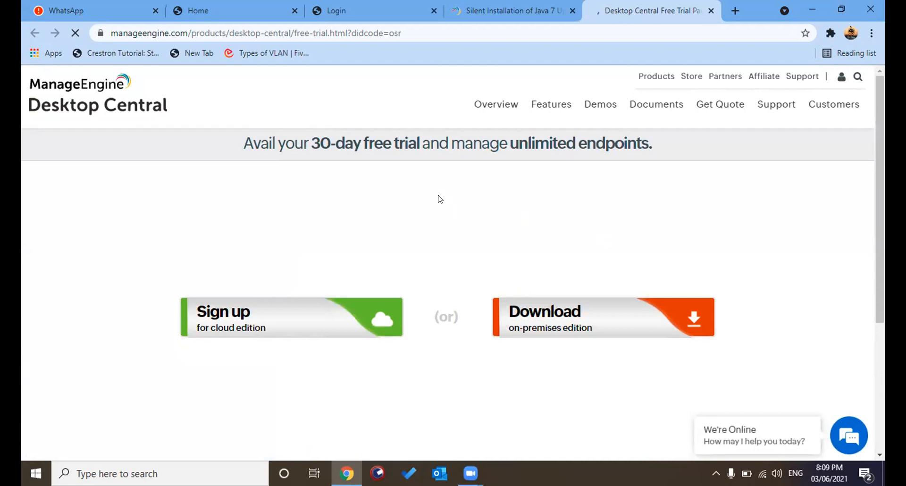
mouse_move(884, 138)
left_mouse_down()
mouse_move(882, 282)
mouse_move(881, 155)
left_mouse_up()
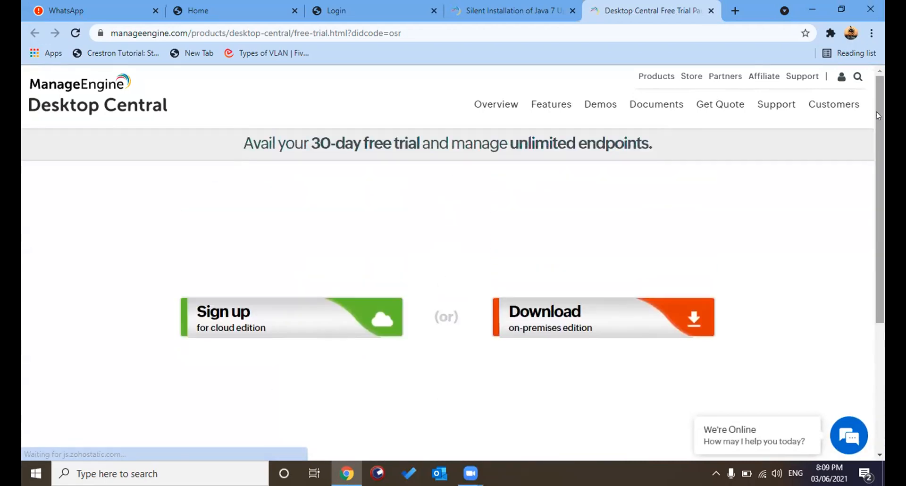
key("ctrl+w")
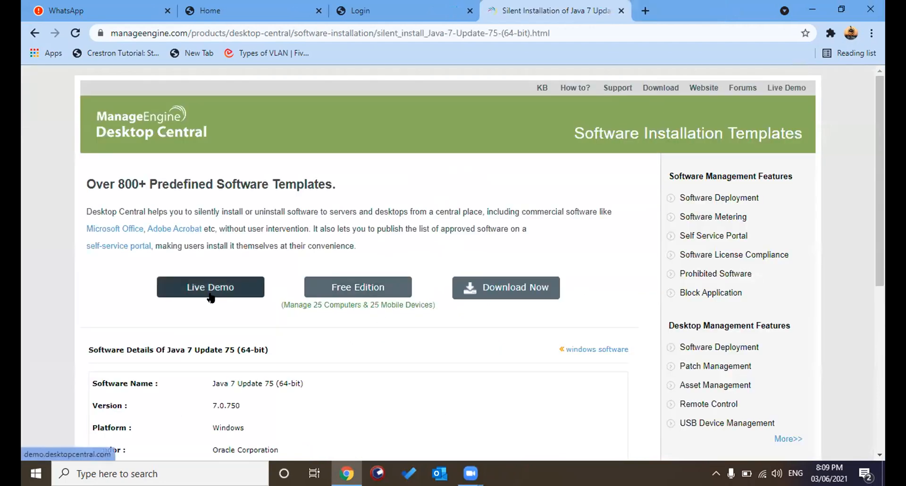
Step: Look over the Java 7 Update 75 software details, then return to the search results and review them for another source
left_click_drag(882, 175, 881, 196)
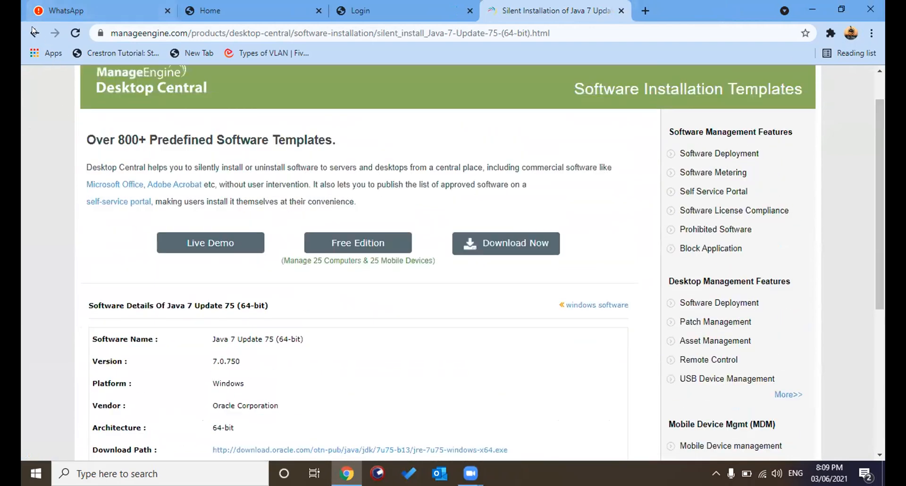
left_click(34, 33)
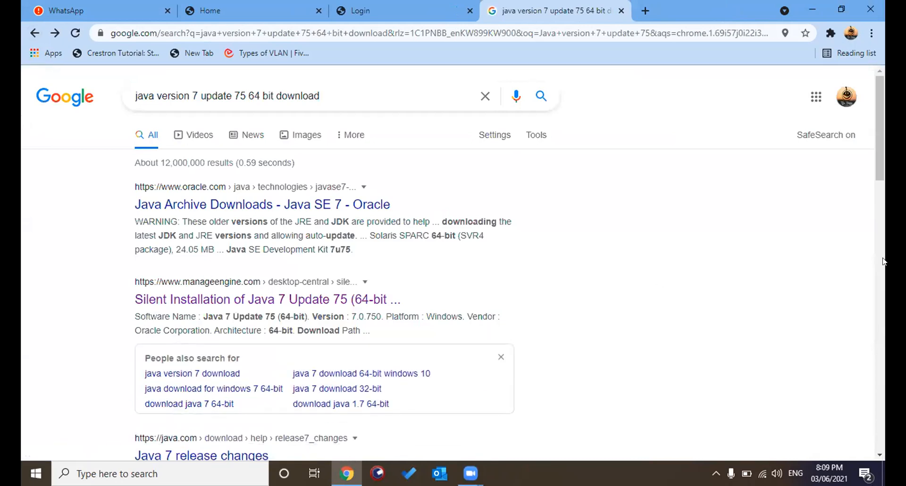
scroll(883, 189, "down", 1)
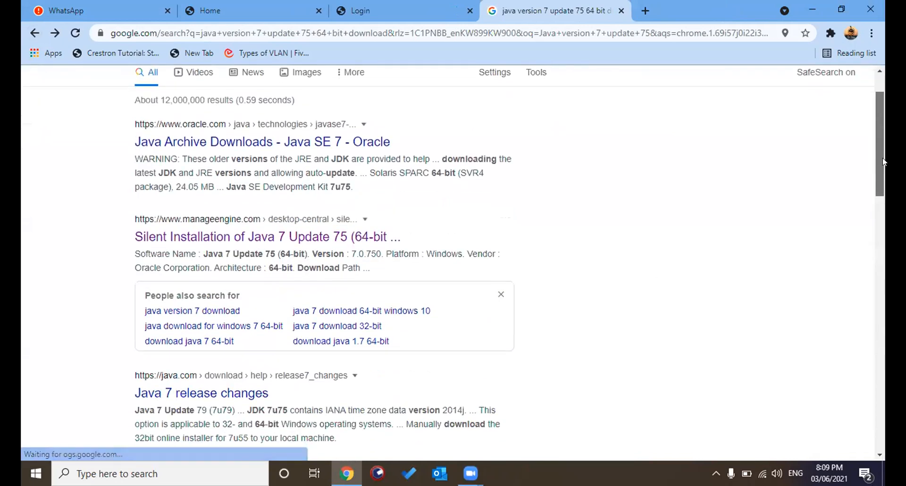
left_click_drag(883, 161, 883, 144)
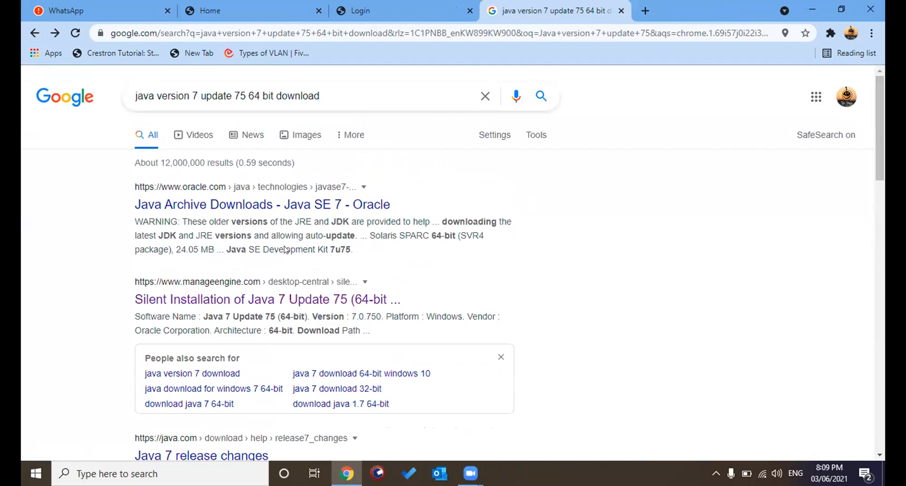
Step: Open Oracle's Java Archive Downloads result for Java SE 7 and look through its download tables for the update 75 release
left_click(185, 208)
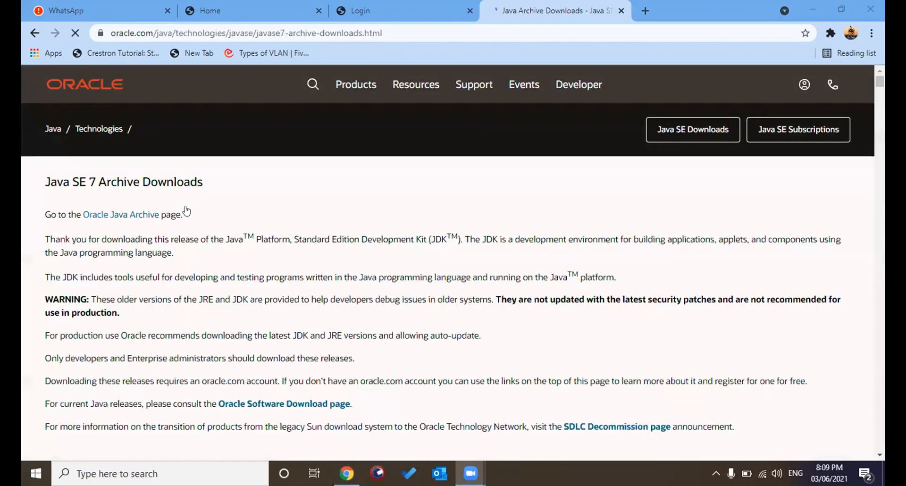
left_click(501, 267)
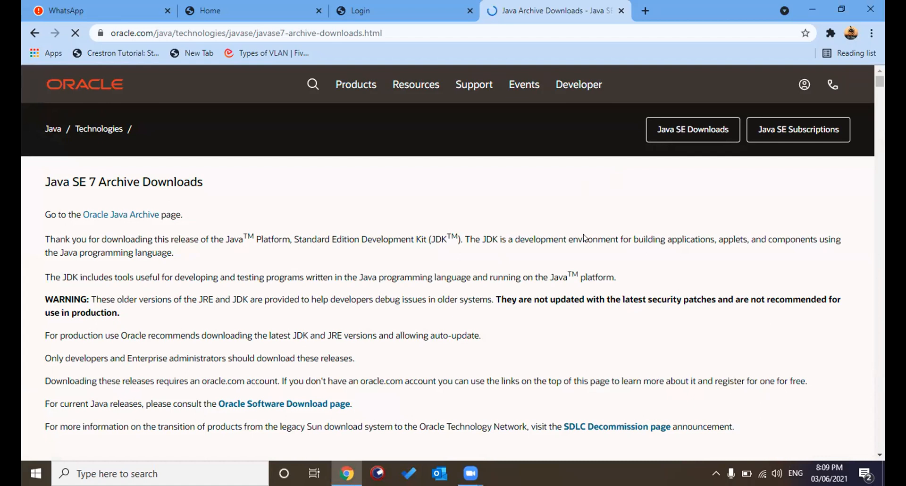
scroll(477, 216, "down", 1)
scroll(476, 216, "down", 5)
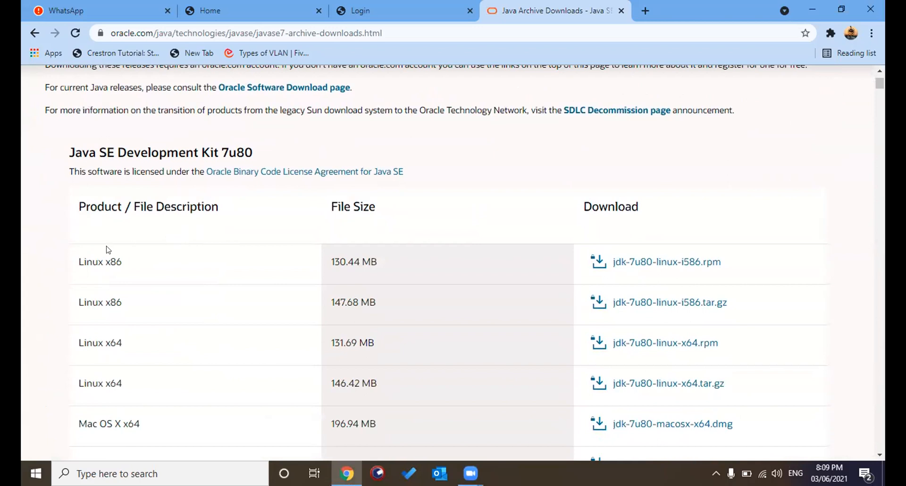
scroll(66, 264, "down", 2)
scroll(65, 267, "down", 9)
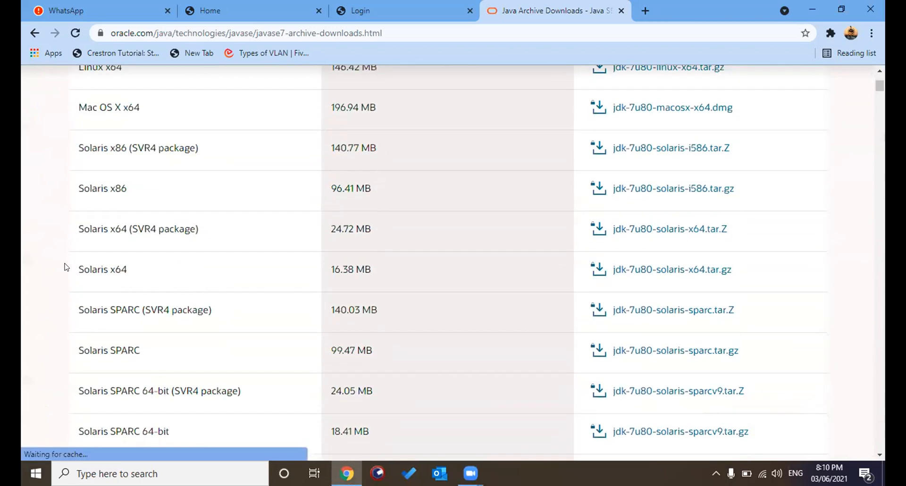
scroll(65, 267, "down", 8)
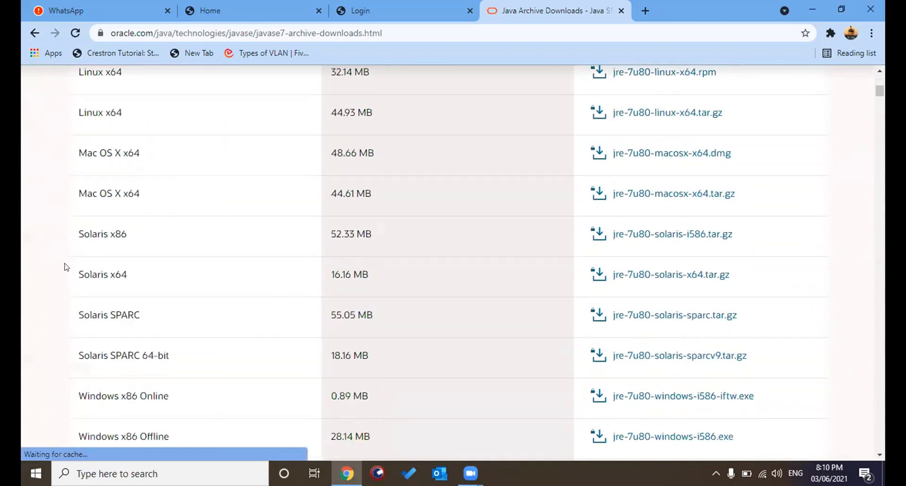
scroll(65, 267, "down", 10)
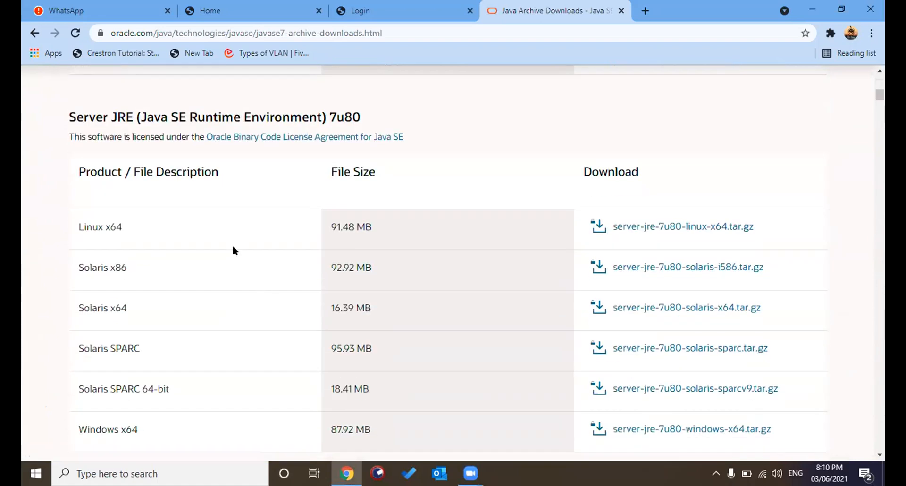
Step: Search the archive page for "75" and go through the matches to the Java SE Development Kit 7u75 section
key("ctrl+f")
type("75")
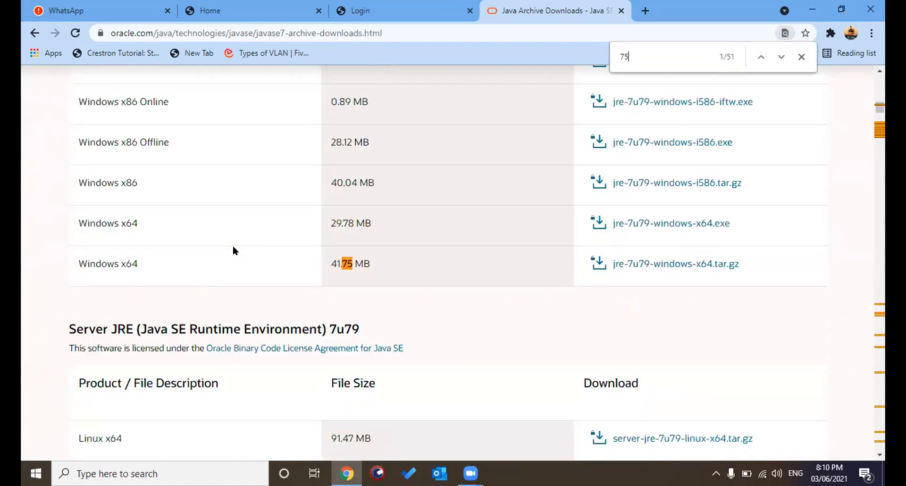
key("Return")
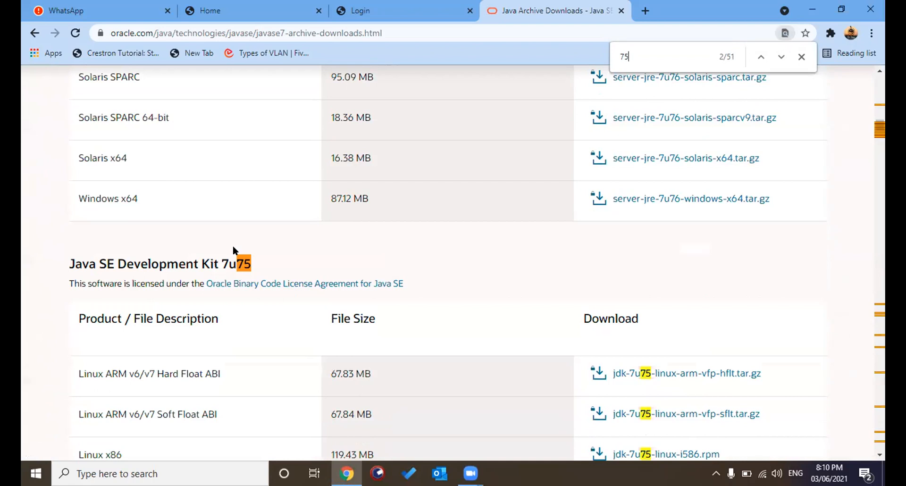
key("Return")
key("Return")
Step: Request the Windows x64 download jdk-7u75-windows-x64.exe, accepting the Oracle Binary Code License Agreement for Java SE
scroll(428, 290, "down", 5)
scroll(675, 245, "down", 1)
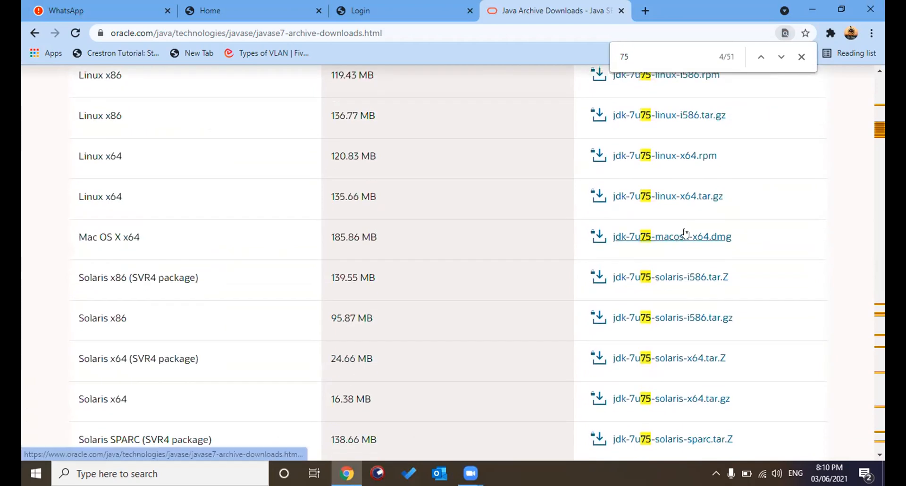
scroll(165, 311, "down", 3)
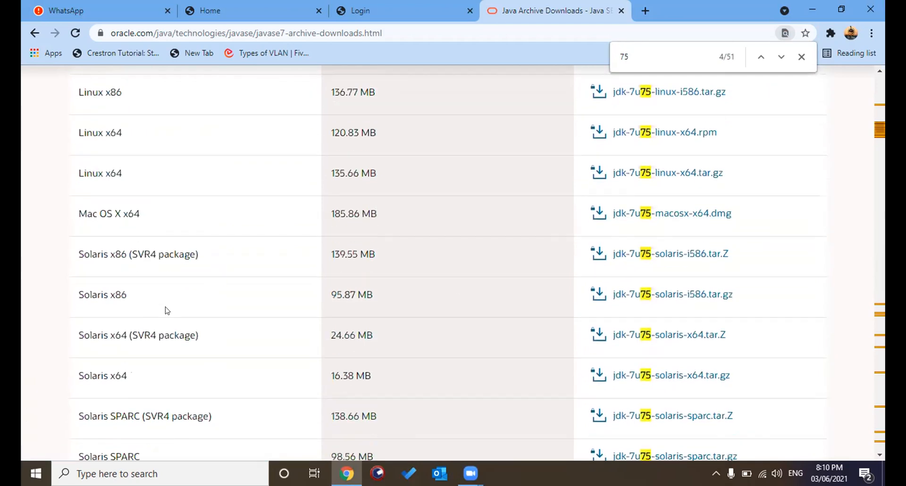
scroll(165, 311, "down", 1)
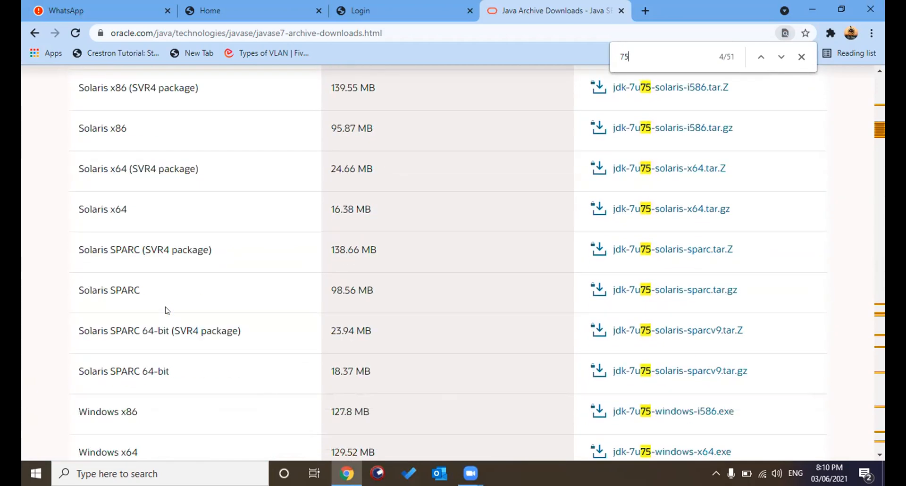
scroll(165, 310, "down", 3)
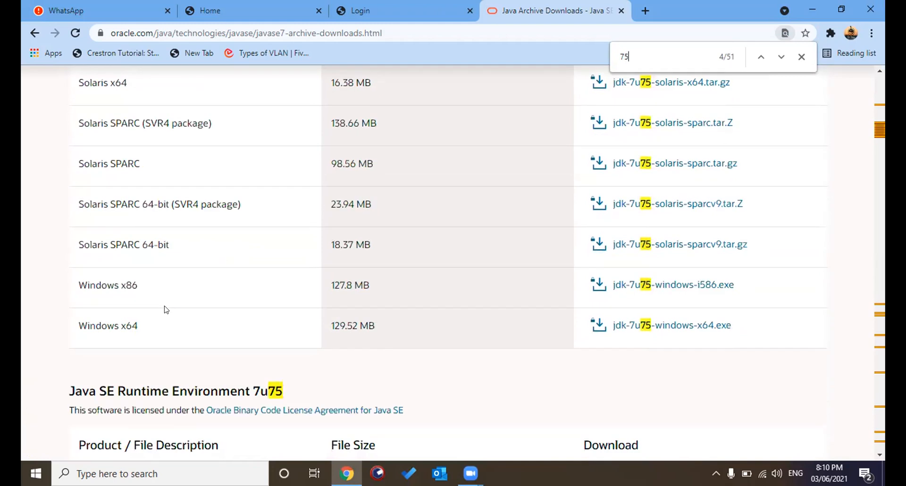
left_click(628, 325)
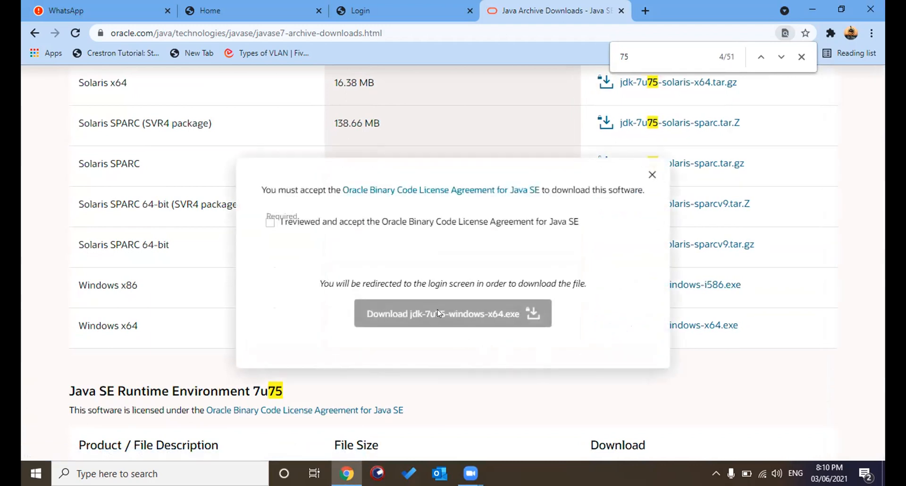
left_click(269, 222)
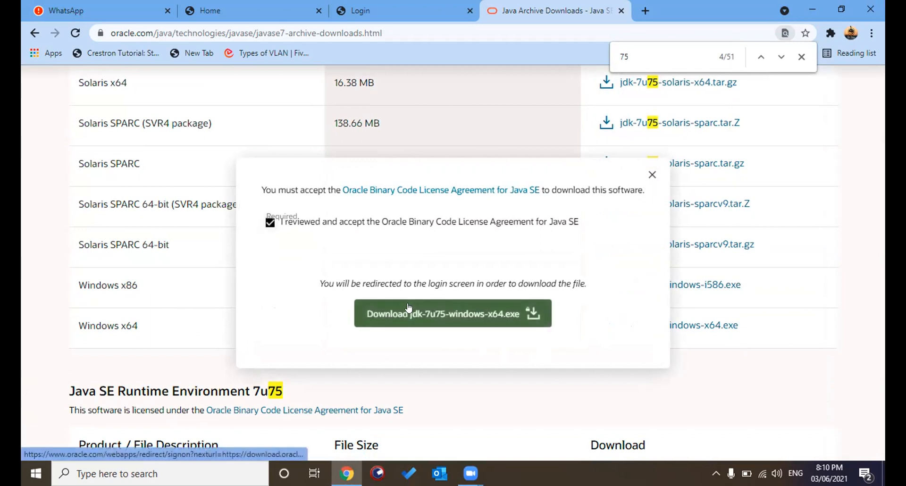
left_click(413, 311)
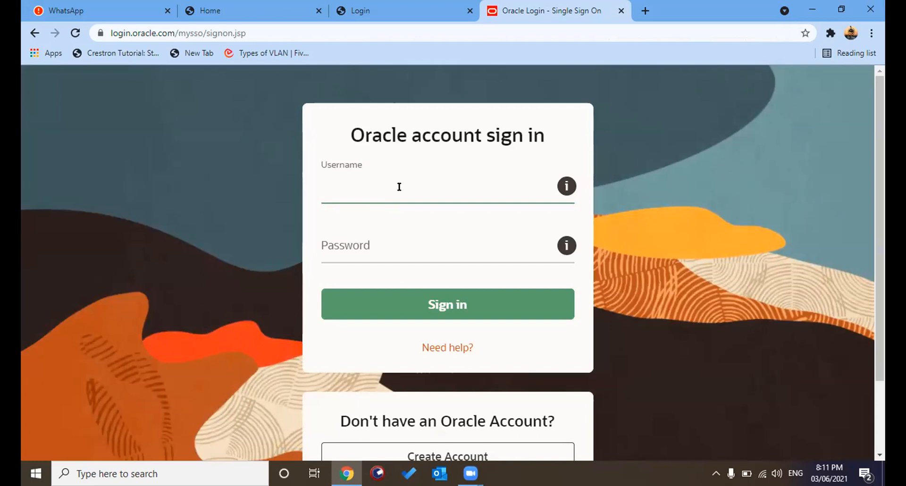
Step: Enter the account username on the Oracle account sign-in page, correcting its ending
type("gaurav.")
key("BackSpace")
key("BackSpace")
key("BackSpace")
key("BackSpace")
key("BackSpace")
key("BackSpace")
key("BackSpace")
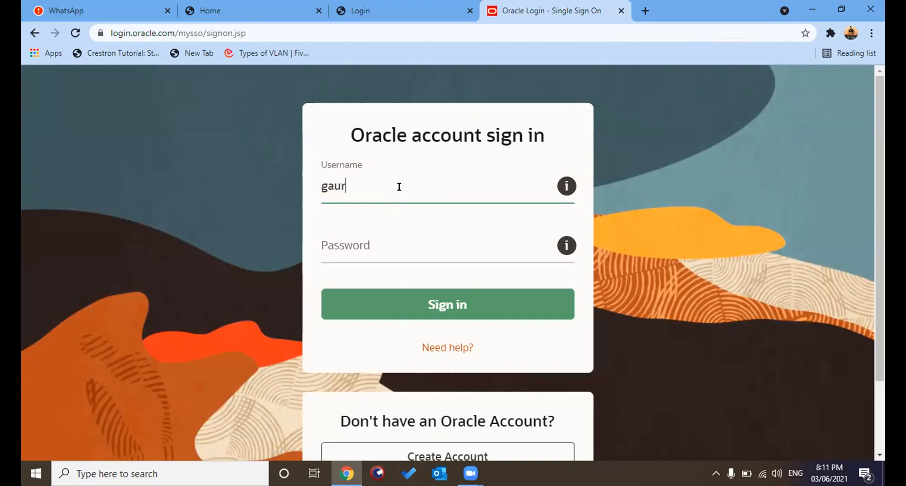